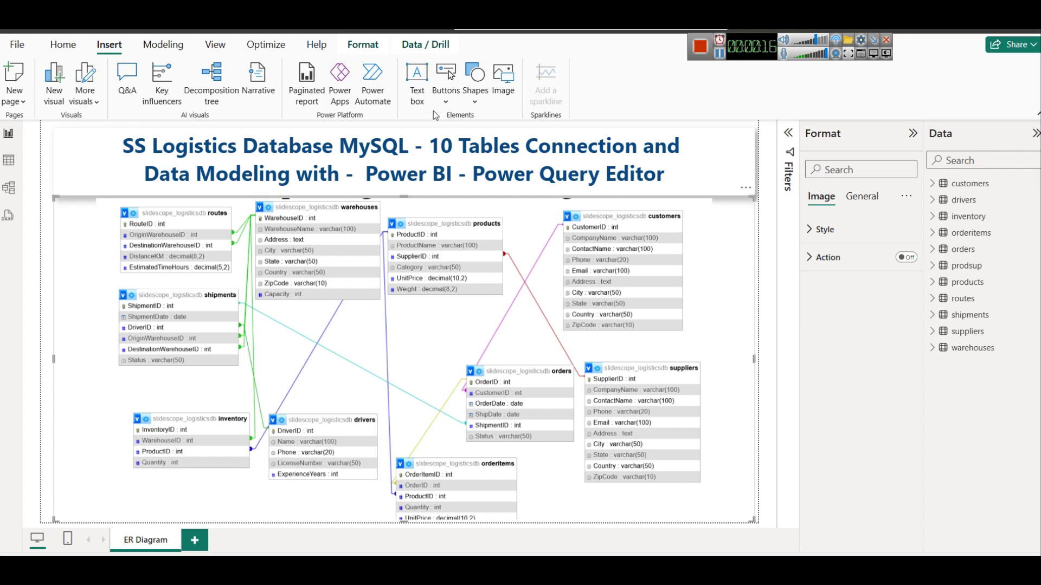
Step: Open the Power Query Editor, view the drivers query, and close the editor
left_click(64, 45)
left_click(361, 101)
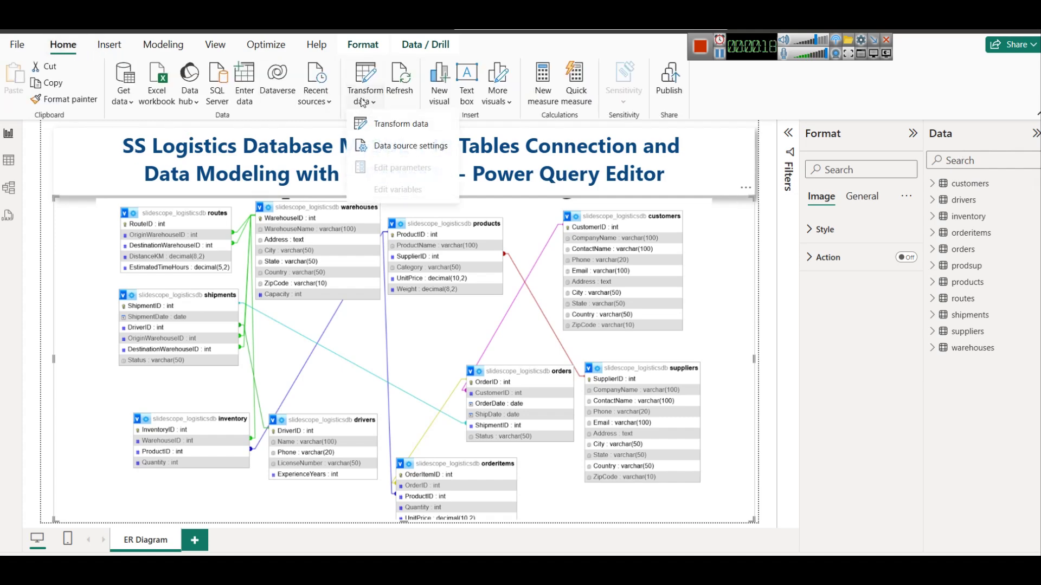
left_click(381, 125)
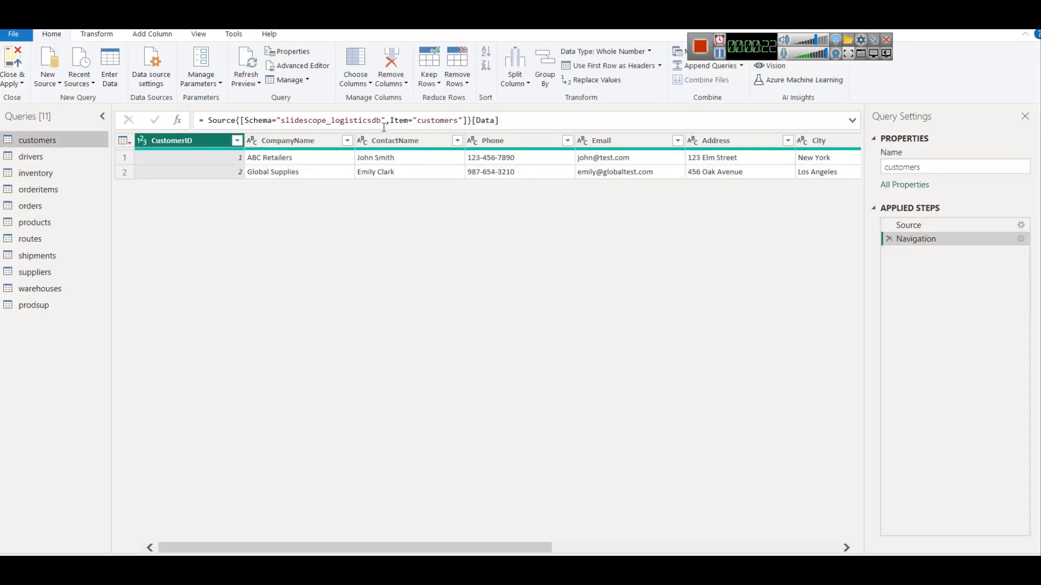
left_click(48, 161)
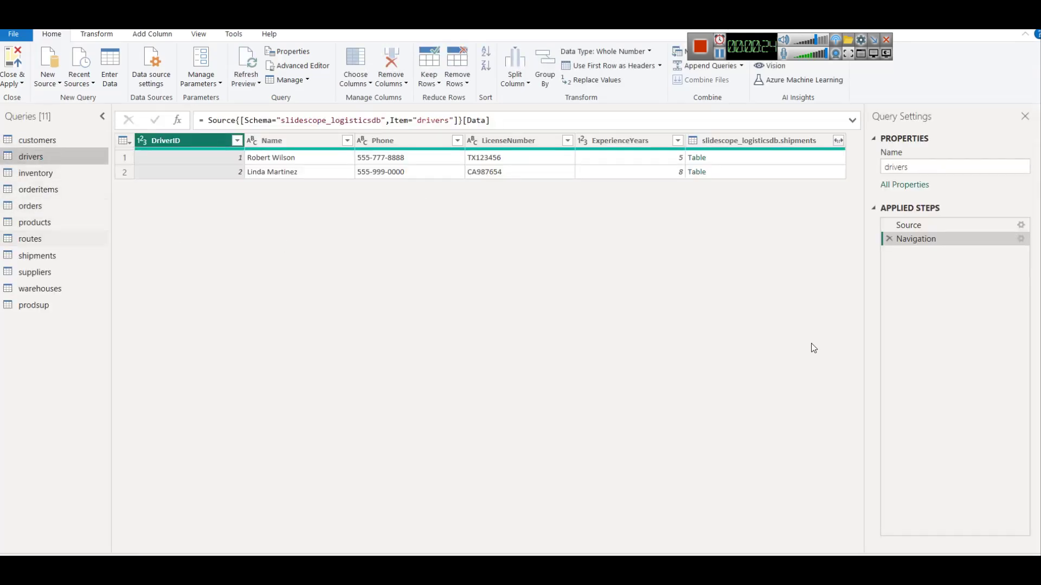
left_click(1028, 32)
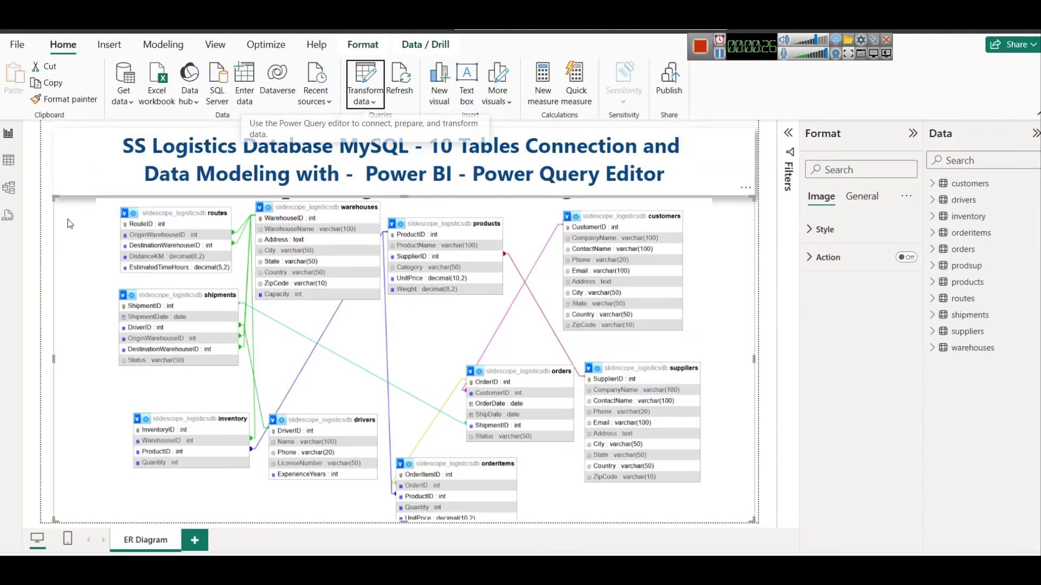
Step: View the relationships in the model view and the customers table in the table view, then return to the report
left_click(7, 188)
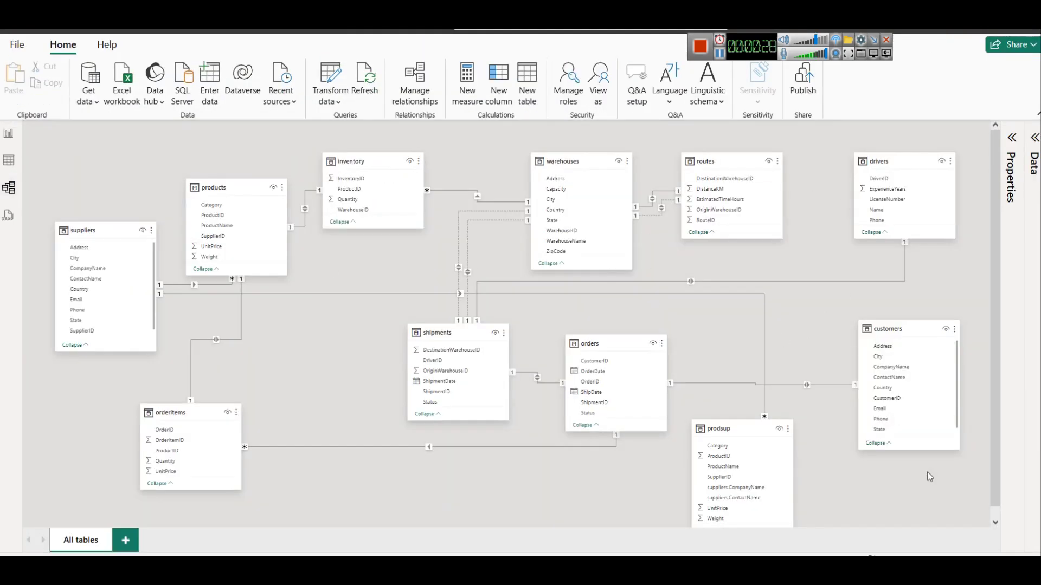
left_click(3, 162)
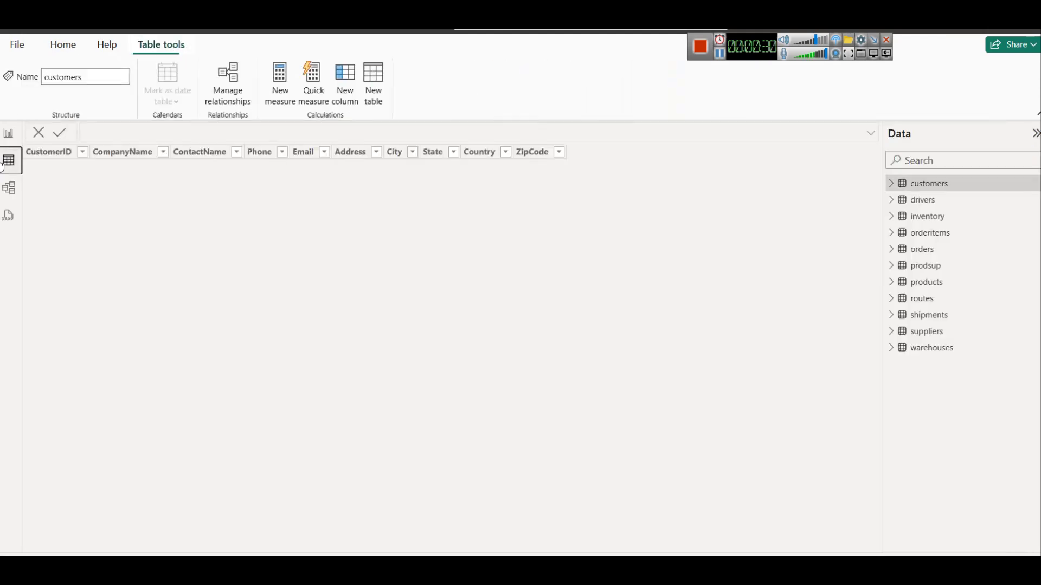
left_click(9, 134)
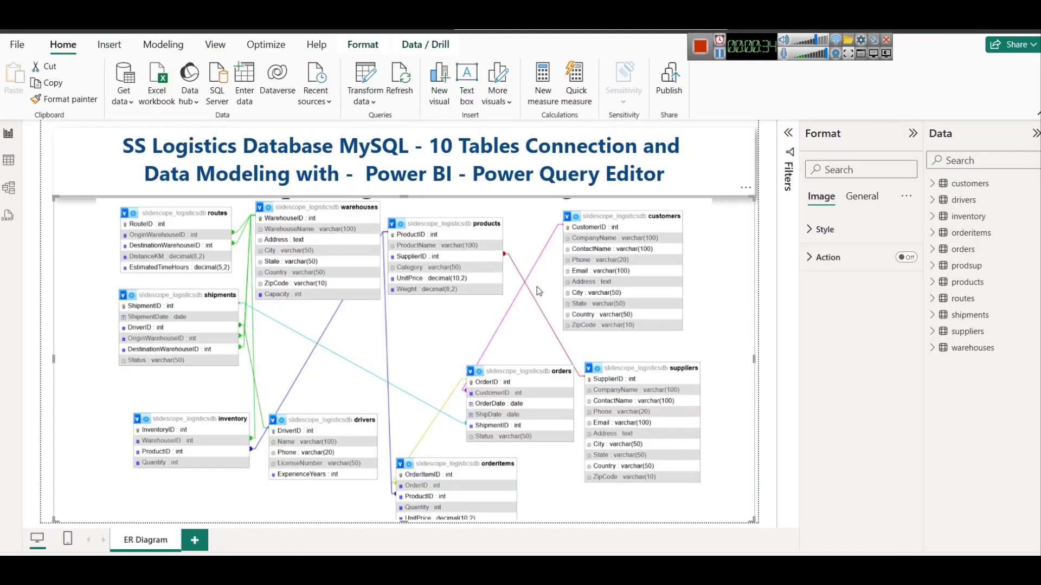
Step: Switch to Chrome and review the MySQL Connector/NET download page and the sampledatadump.sql file on GitHub
mouse_move(442, 569)
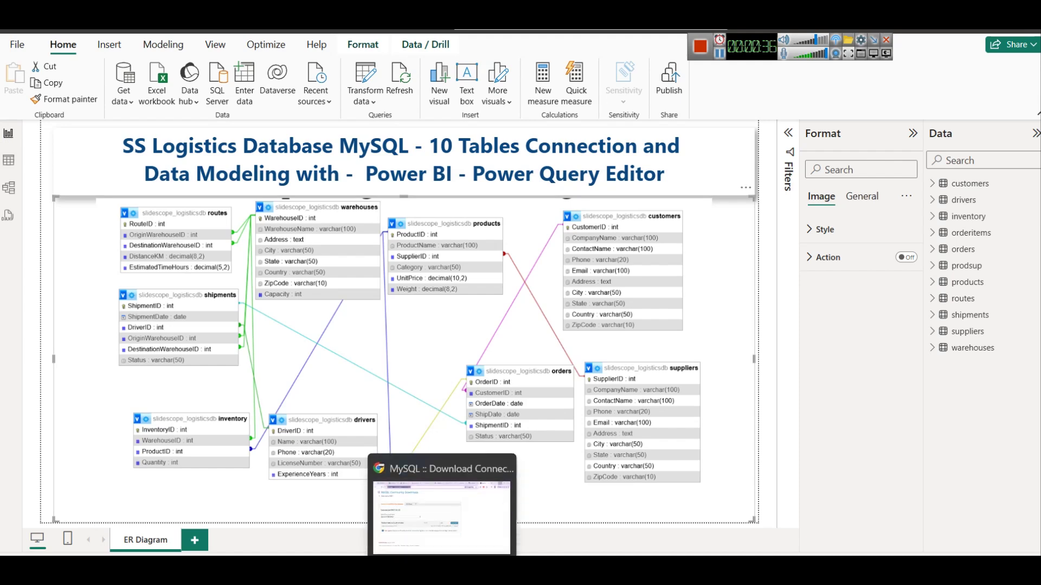
left_click(440, 545)
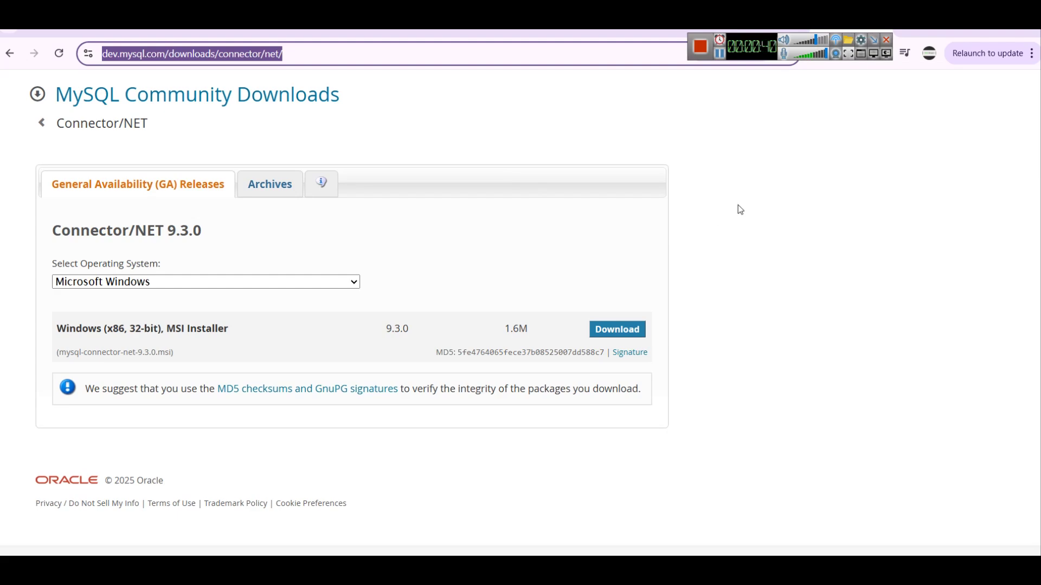
left_click(751, 31)
scroll(536, 328, "down", 10)
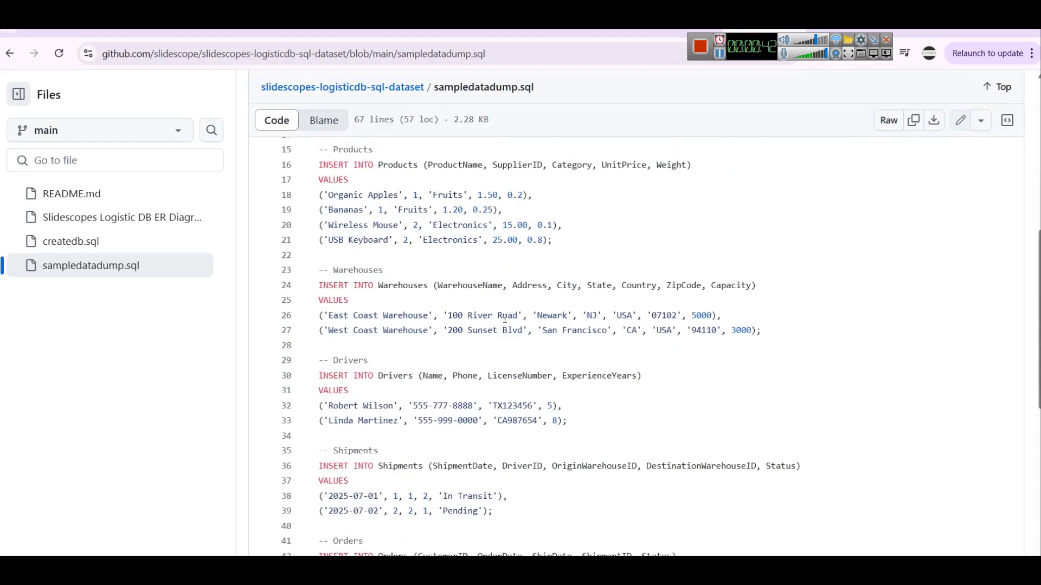
scroll(539, 279, "up", 12)
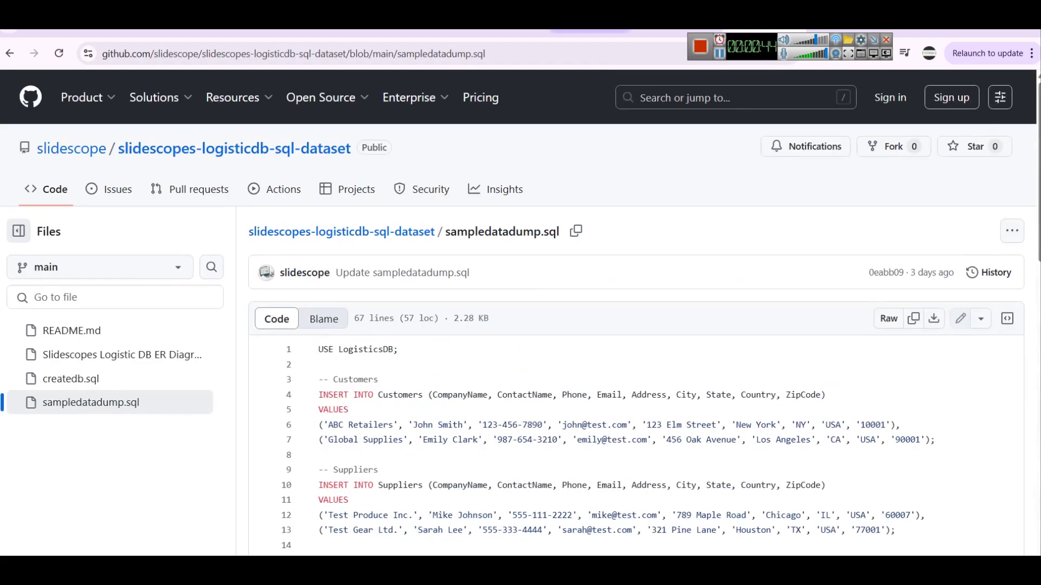
Step: In phpMyAdmin, browse the customers, inventory, orderitems, routes and suppliers tables of the slidescope_logisticsdb database
left_click(585, 33)
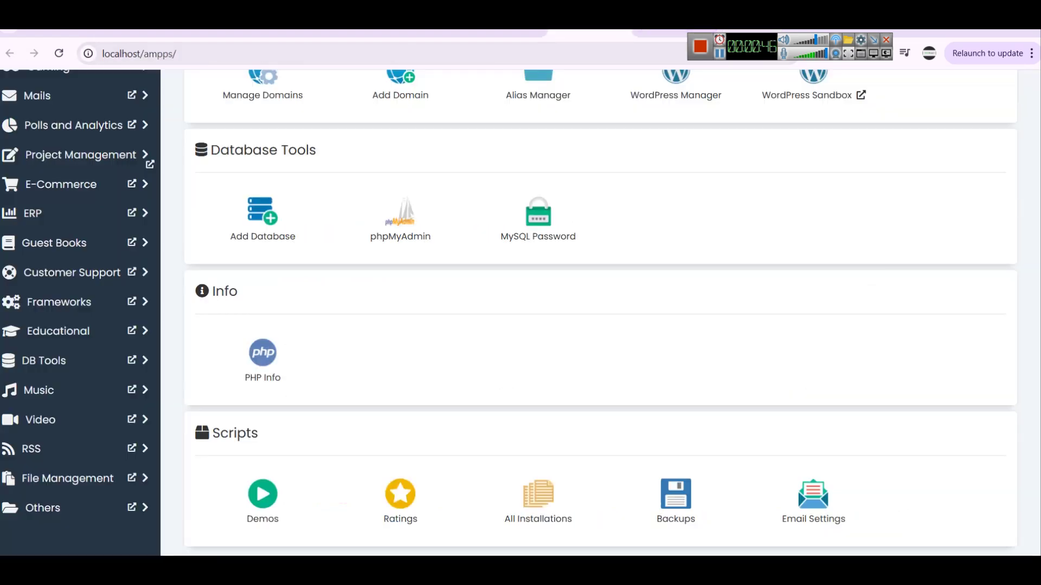
left_click(670, 33)
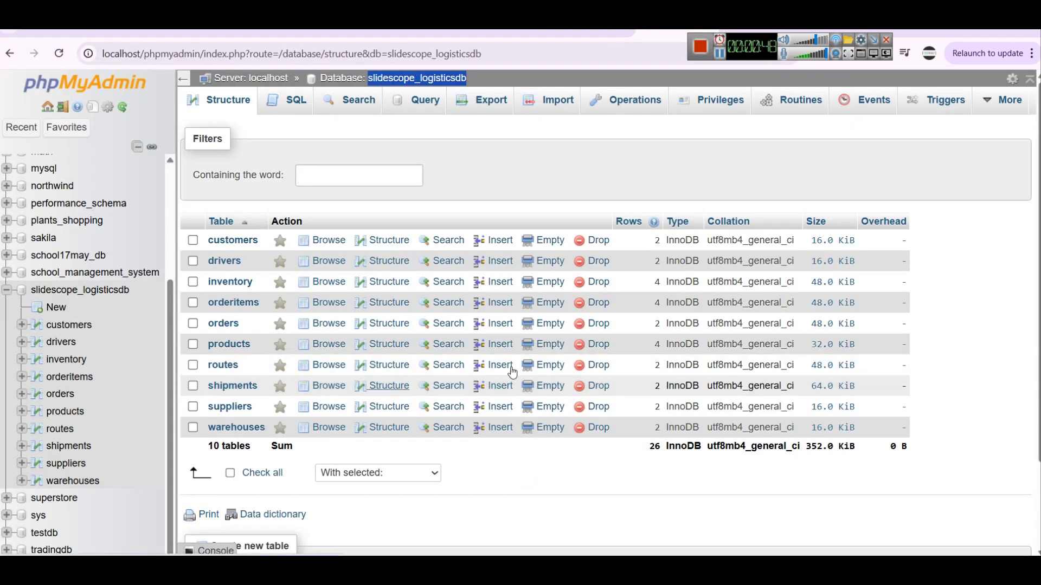
left_click(53, 325)
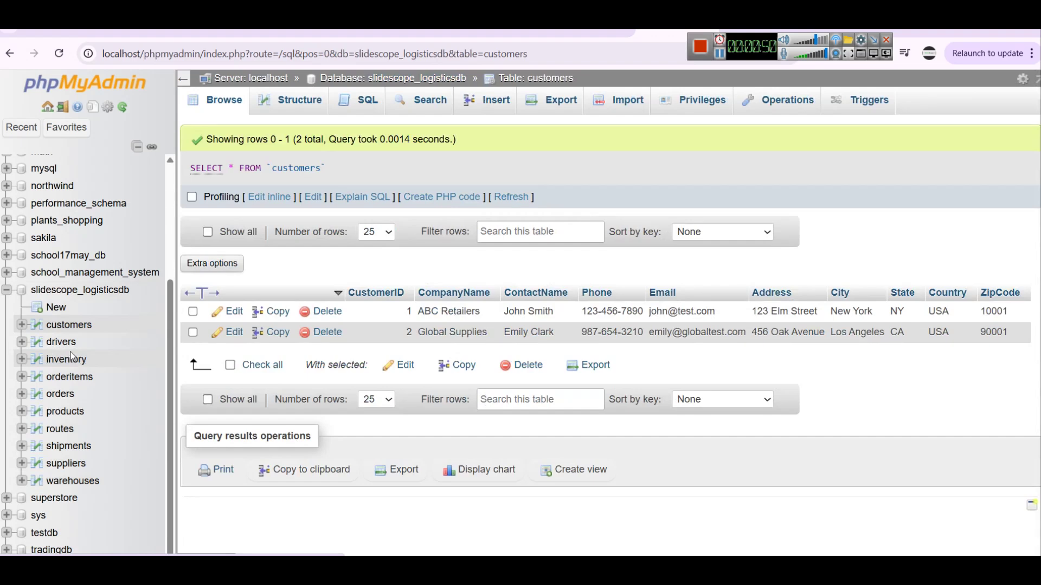
left_click(66, 360)
left_click(69, 377)
left_click(60, 429)
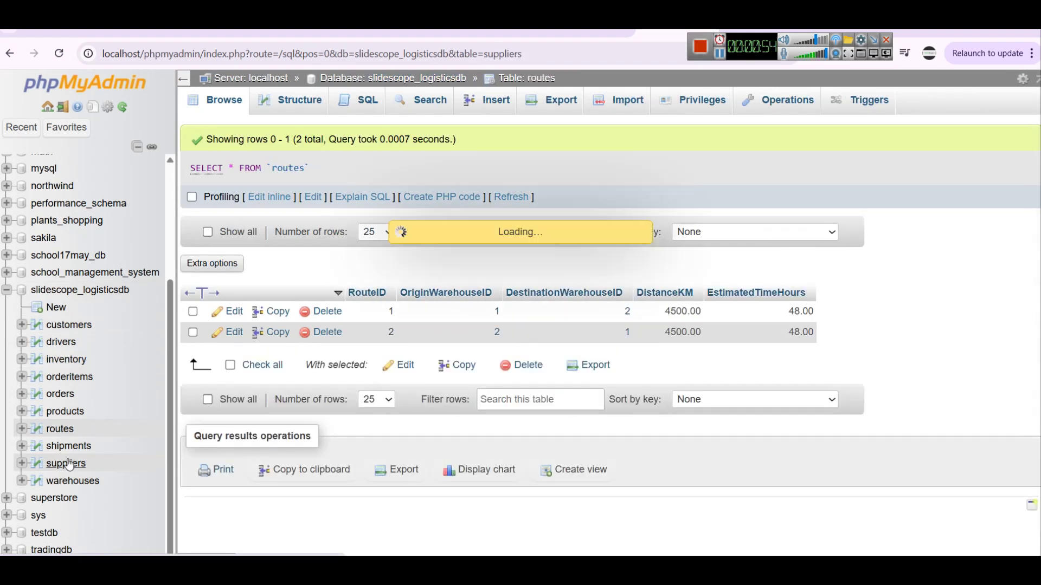
left_click(64, 464)
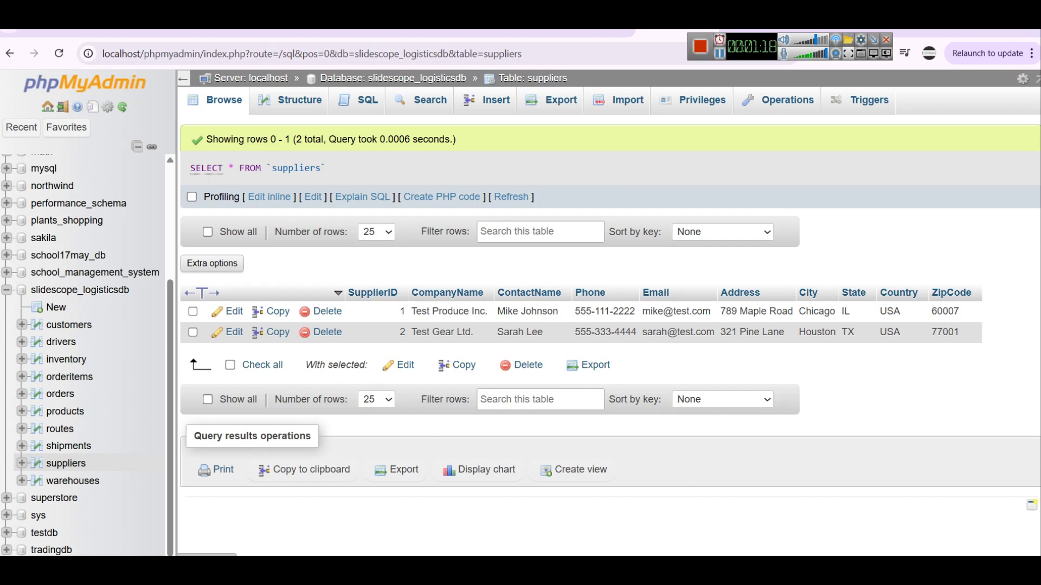
Step: Switch back to Power BI, view the orders table's data, and return to the ER Diagram report page
left_click(512, 512)
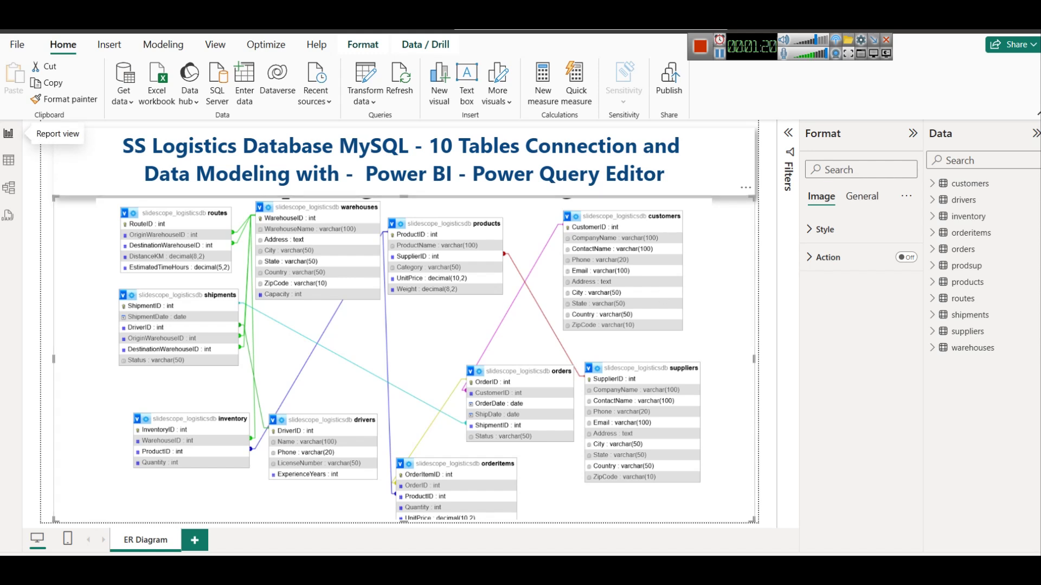
left_click(959, 251)
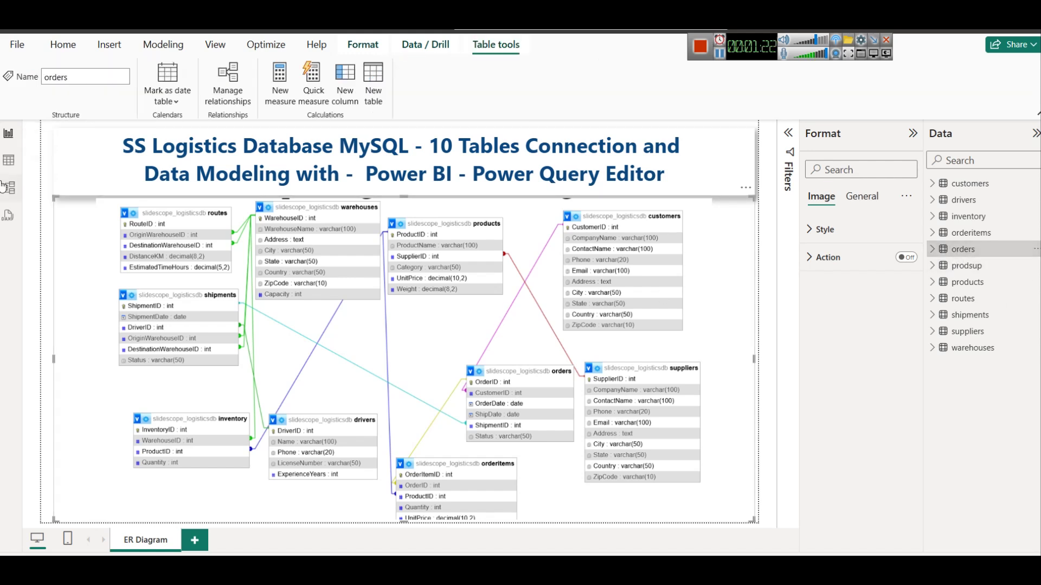
left_click(8, 160)
left_click(944, 253)
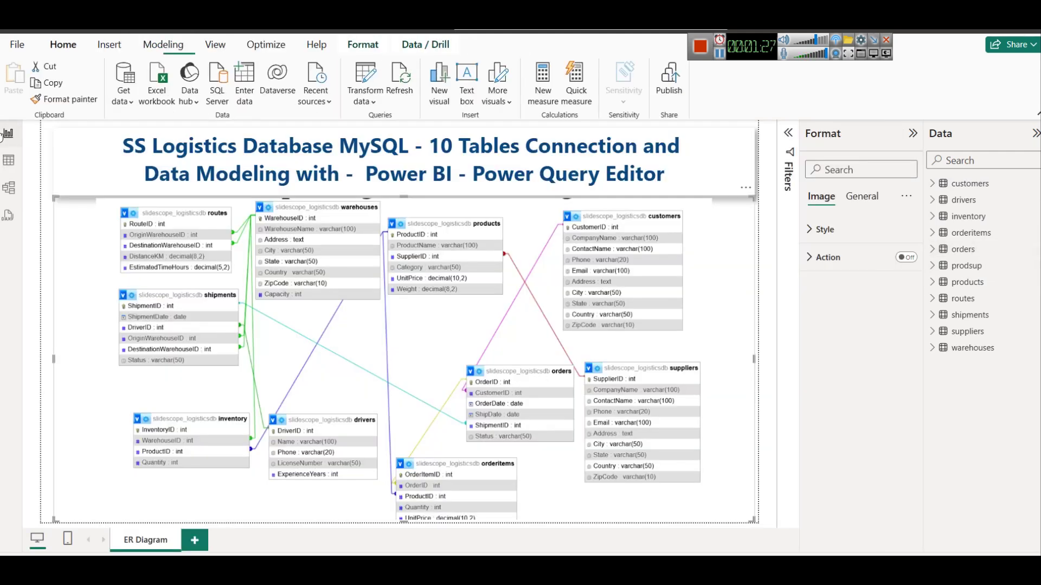
left_click(4, 134)
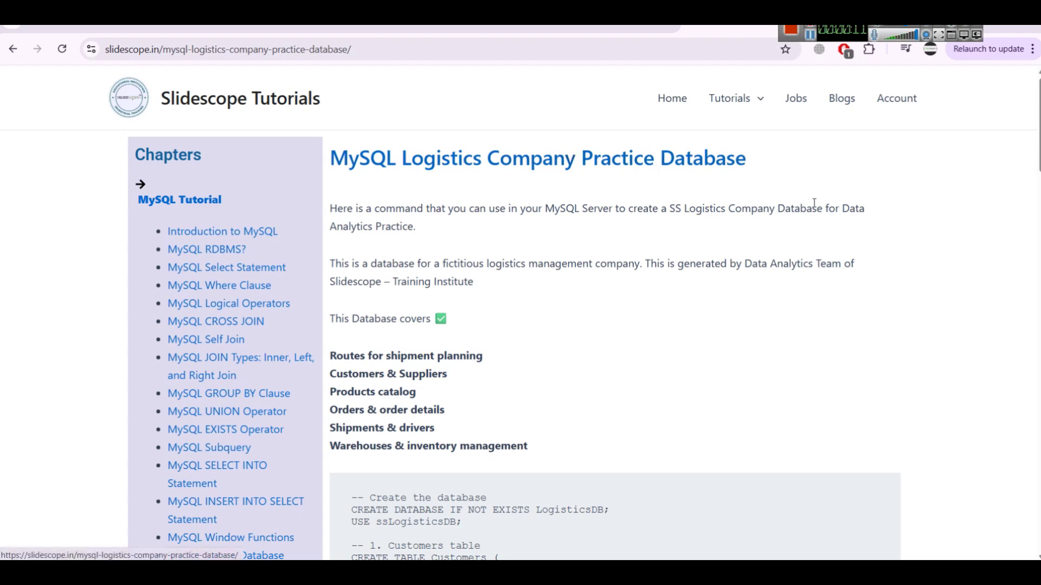
Step: Examine the Customers and Suppliers table definitions on the MySQL Logistics Company Practice Database page
scroll(658, 184, "down", 4)
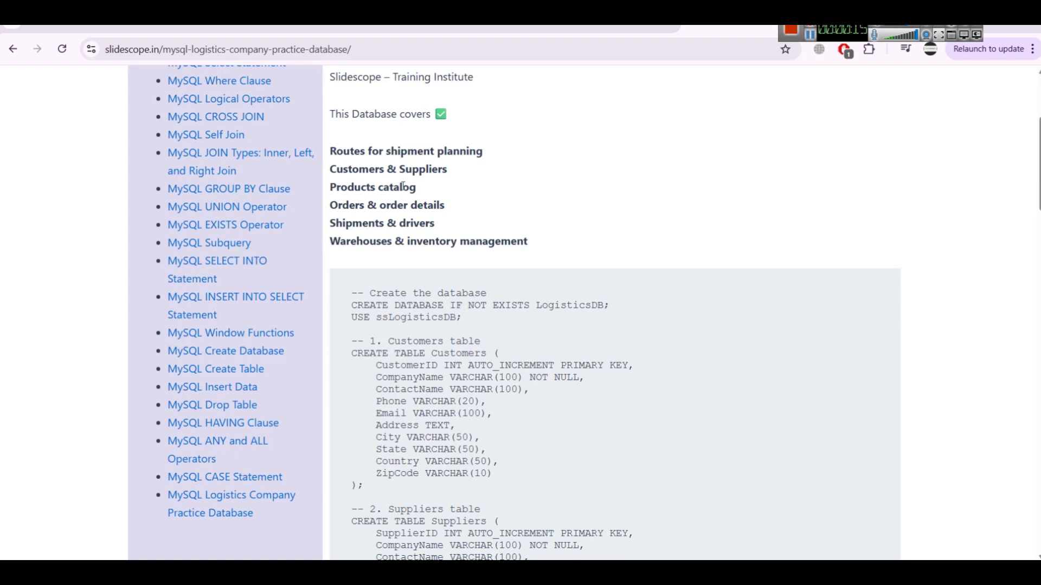
left_click(811, 36)
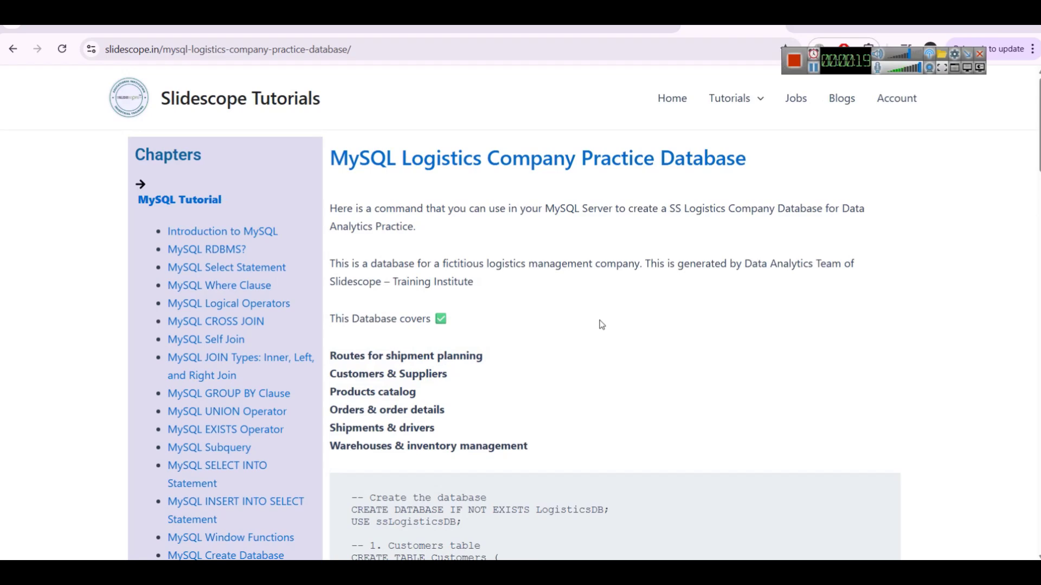
scroll(500, 330, "down", 5)
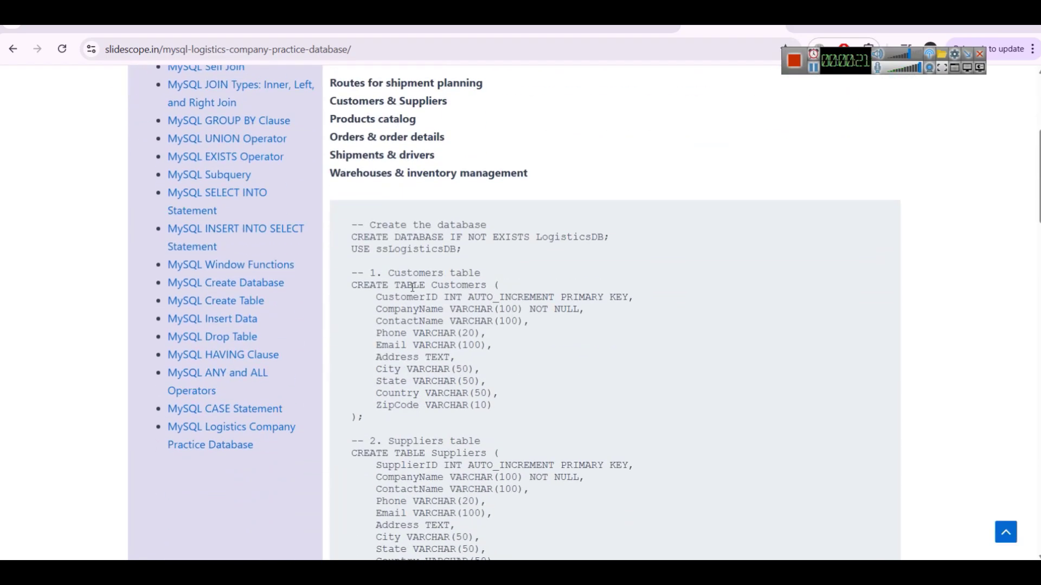
left_click_drag(424, 283, 574, 387)
scroll(481, 318, "down", 2)
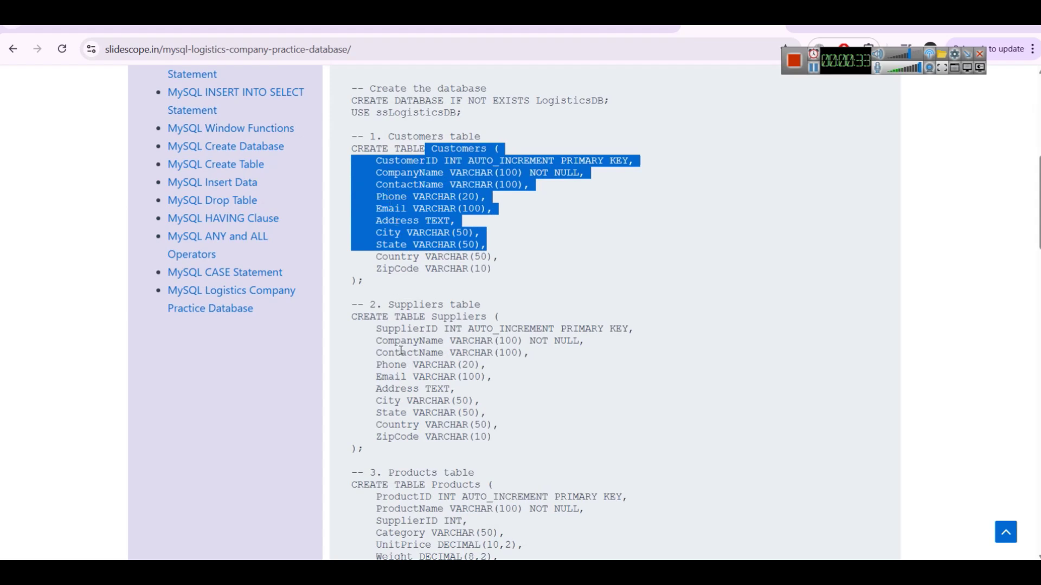
double_click(469, 317)
scroll(515, 351, "down", 1)
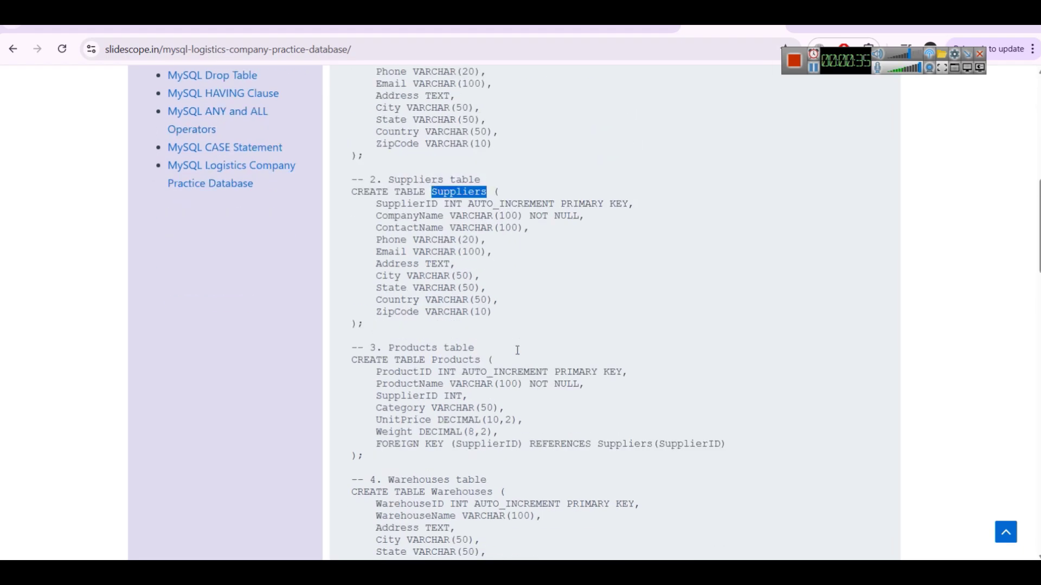
Step: Examine the Products table definition column by column, from ProductID, ProductName and SupplierID through Category, UnitPrice and Weight
scroll(518, 350, "down", 3)
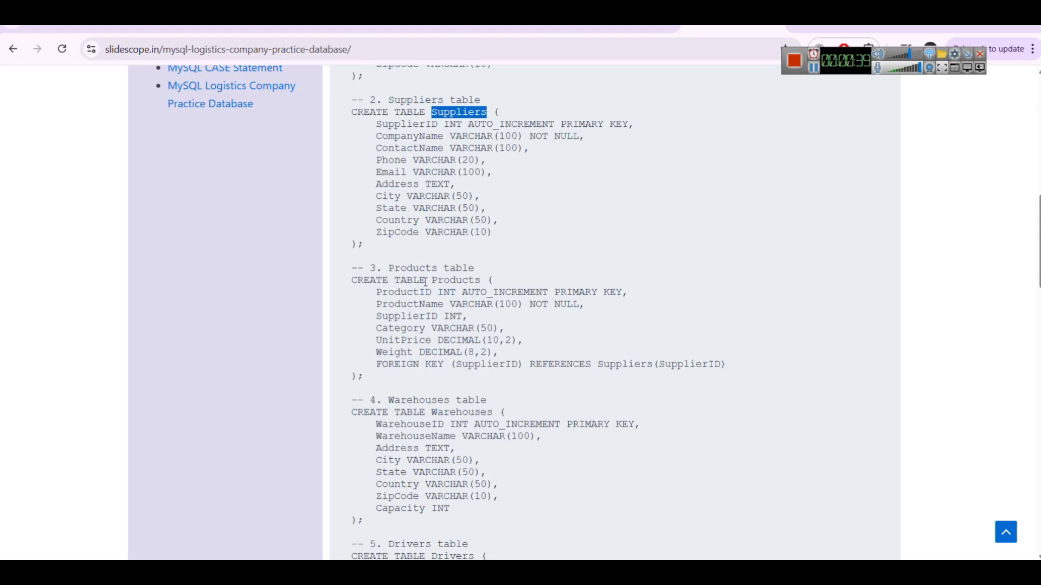
left_click_drag(426, 282, 491, 280)
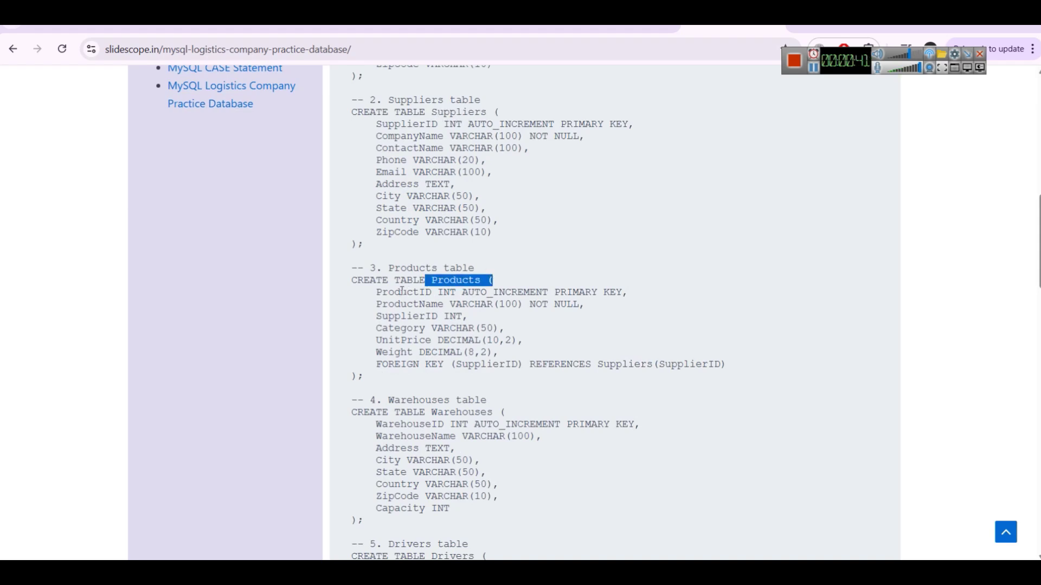
double_click(398, 293)
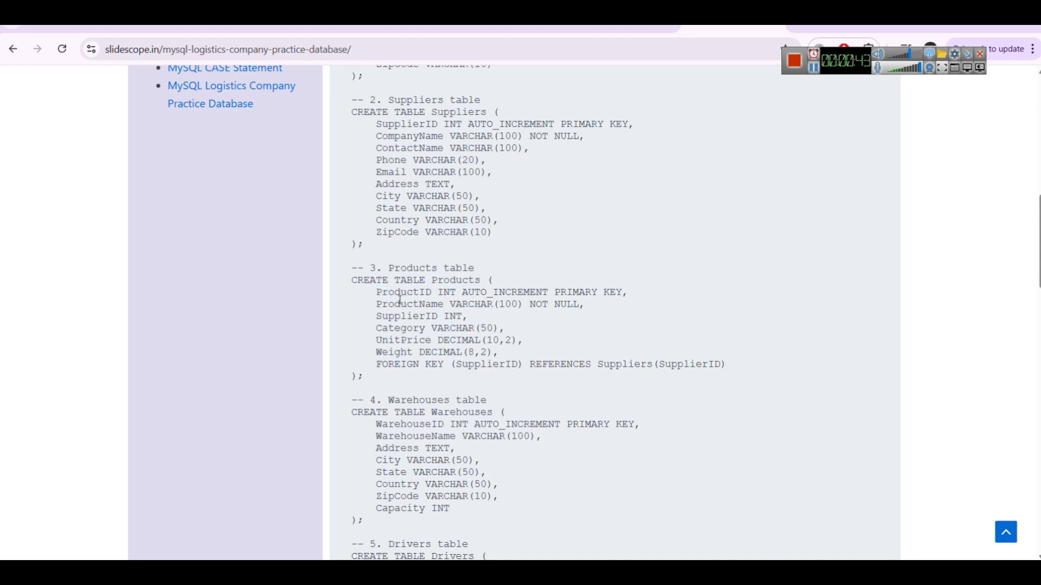
double_click(402, 305)
double_click(402, 316)
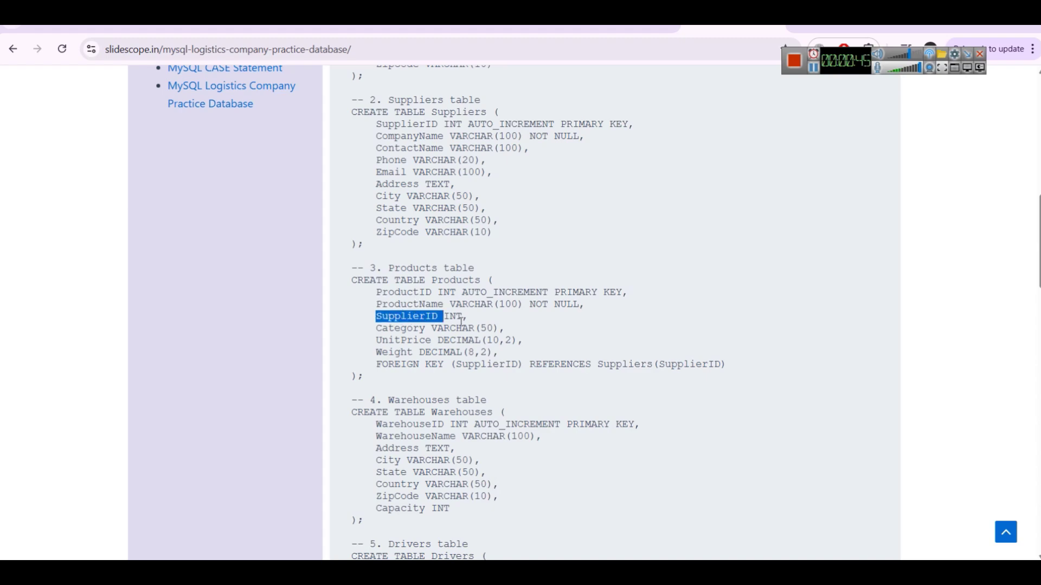
scroll(441, 188, "up", 2)
scroll(400, 351, "down", 2)
left_click_drag(382, 329, 515, 331)
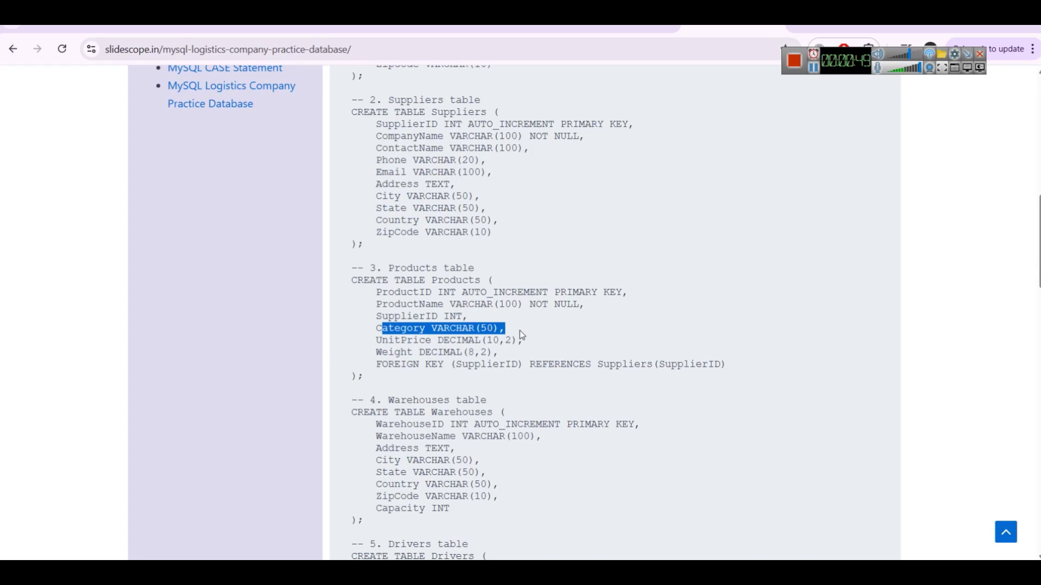
left_click(372, 341)
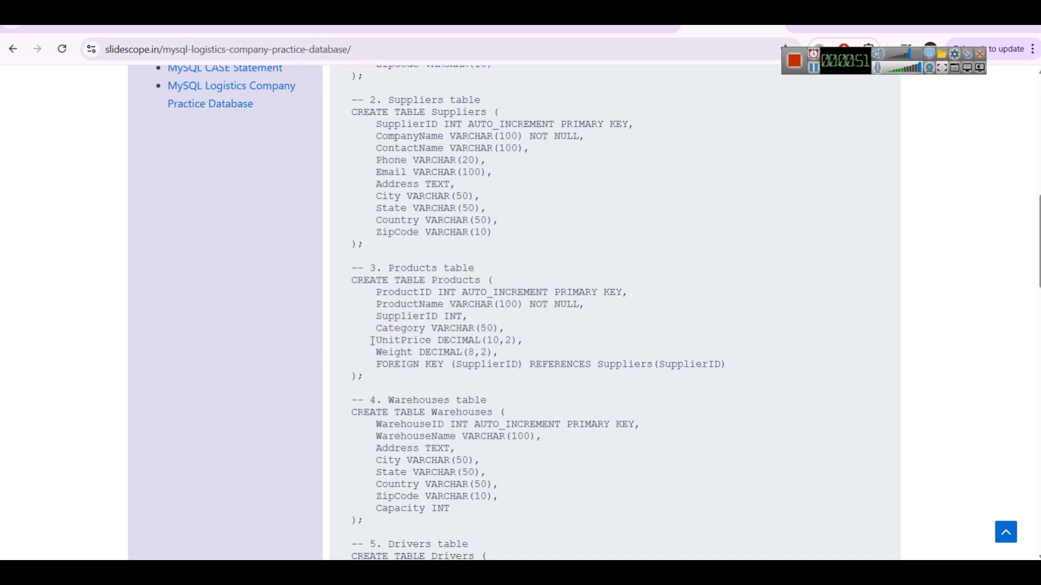
left_click_drag(372, 341, 553, 343)
left_click_drag(374, 352, 497, 353)
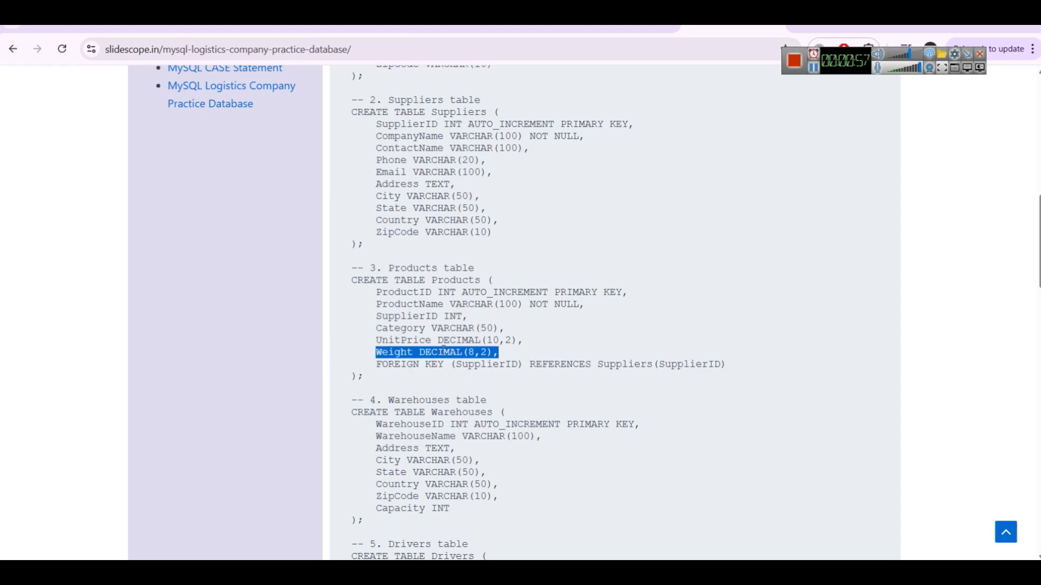
Step: Examine the Warehouses and Drivers table definitions, reading the driver columns from DriverID, Name and Phone through LicenseNumber and ExperienceYears
scroll(444, 350, "down", 4)
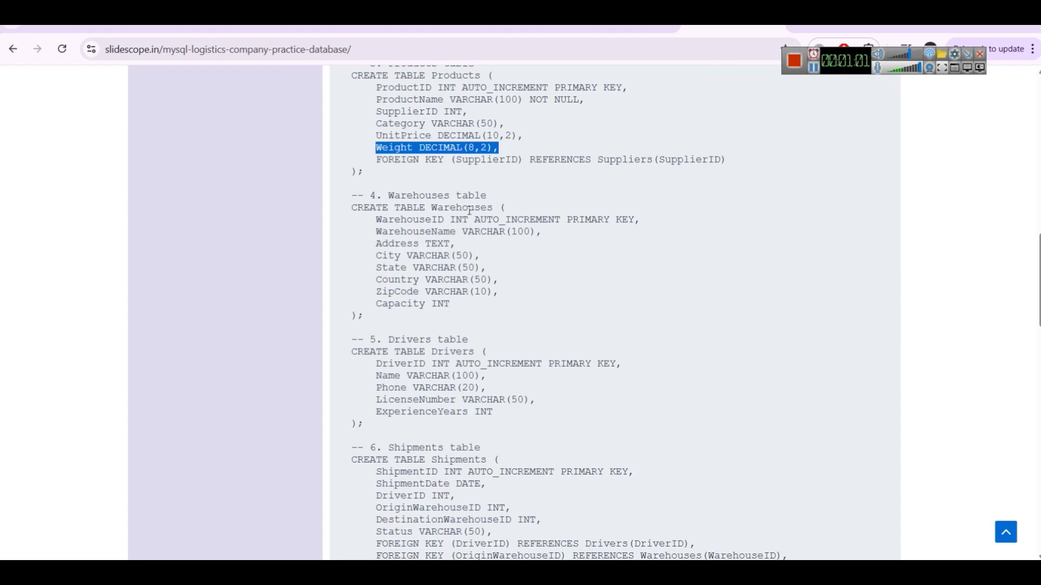
double_click(470, 210)
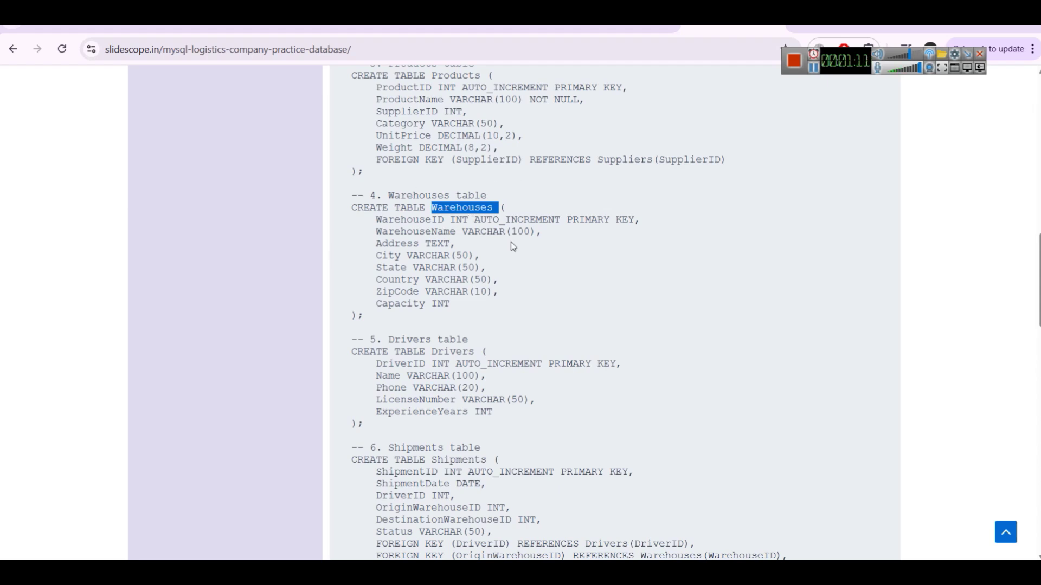
scroll(504, 347, "down", 1)
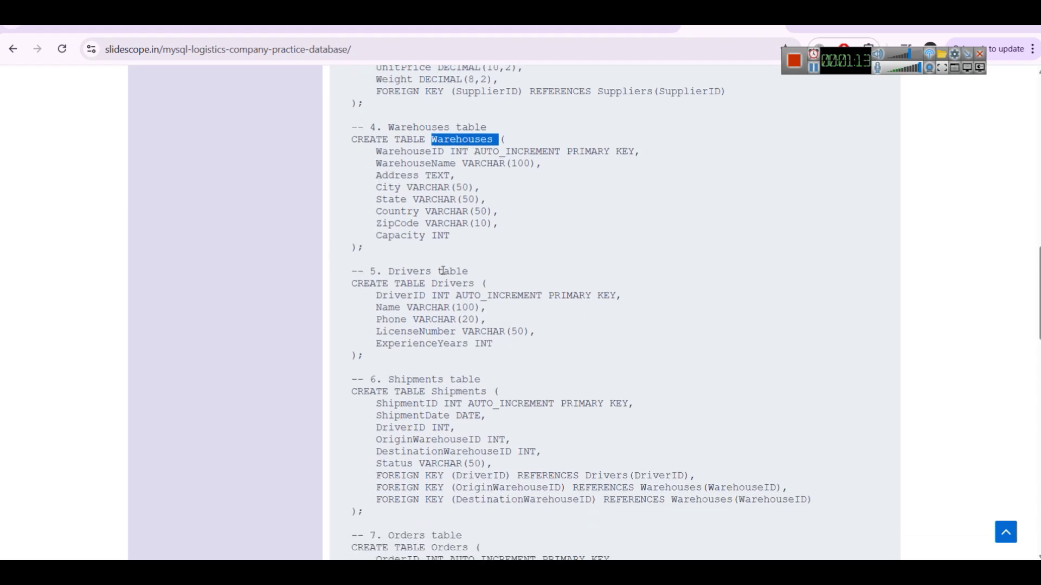
double_click(459, 287)
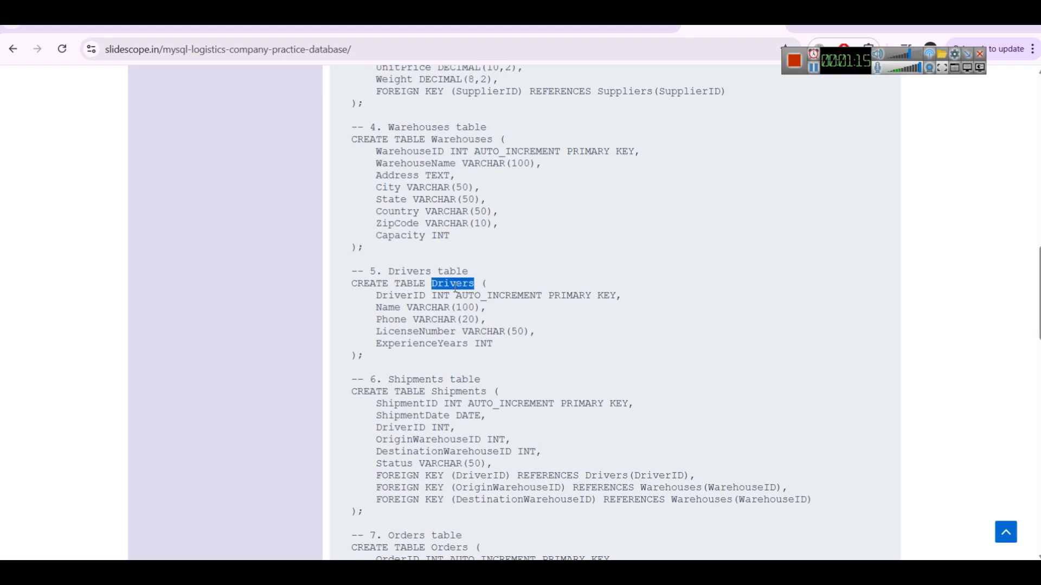
left_click_drag(371, 296, 456, 296)
left_click_drag(375, 307, 480, 319)
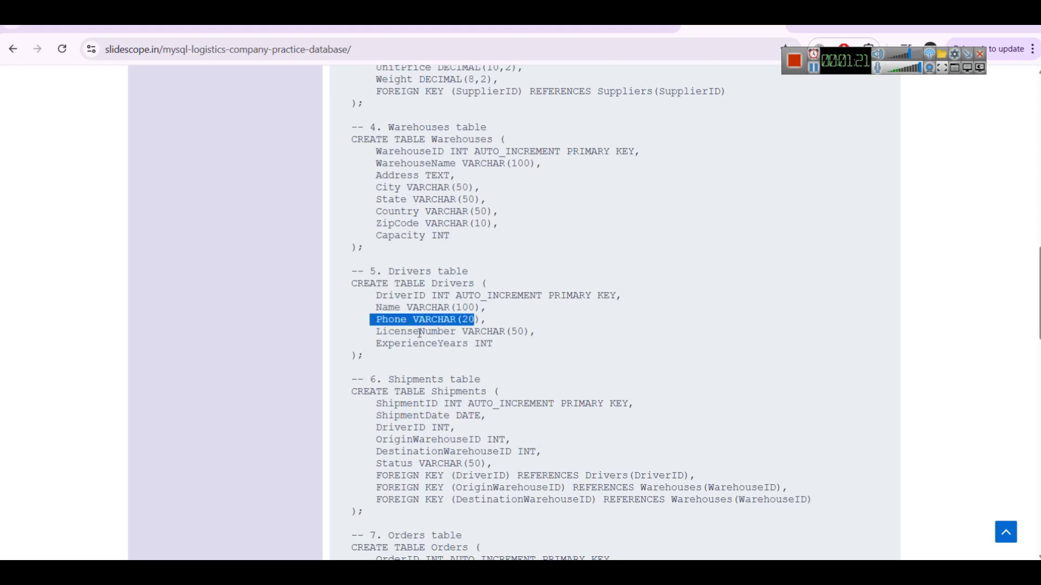
left_click_drag(350, 331, 552, 358)
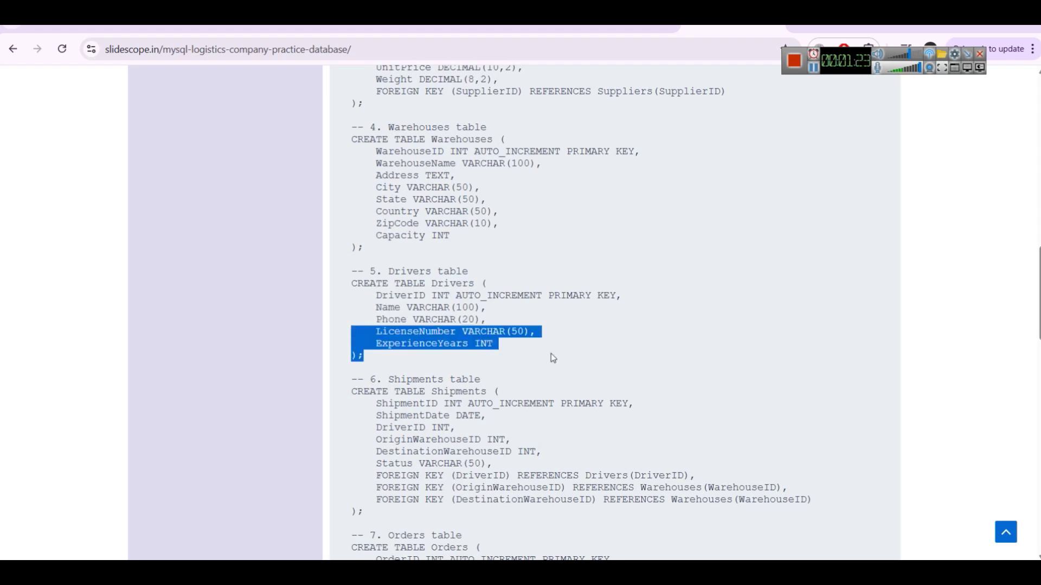
left_click(551, 355)
Step: Examine the Shipments table definition, focusing on the DriverID, OriginWarehouseID and DestinationWarehouseID columns
scroll(551, 355, "down", 2)
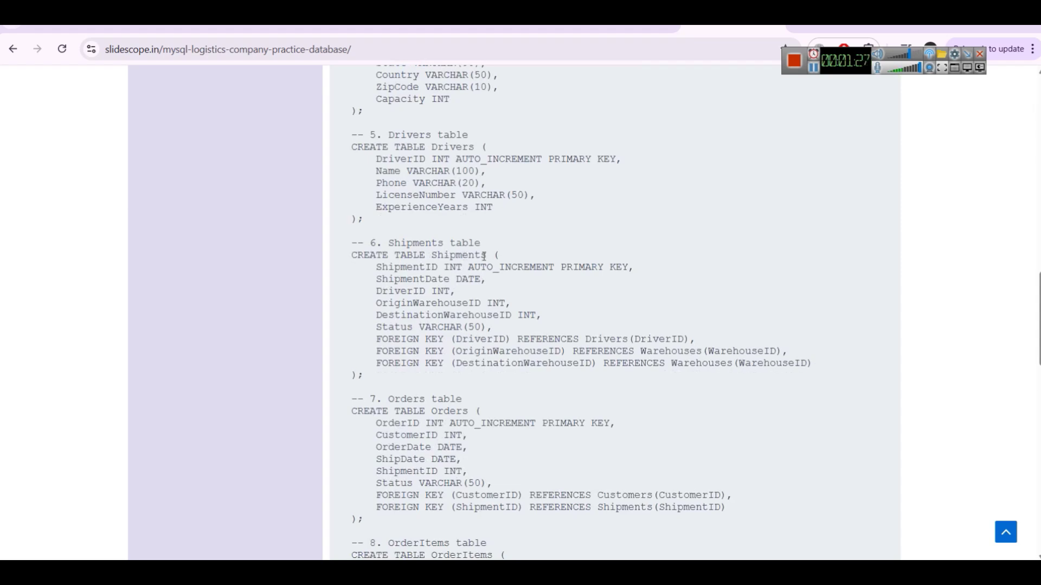
left_click_drag(370, 266, 532, 306)
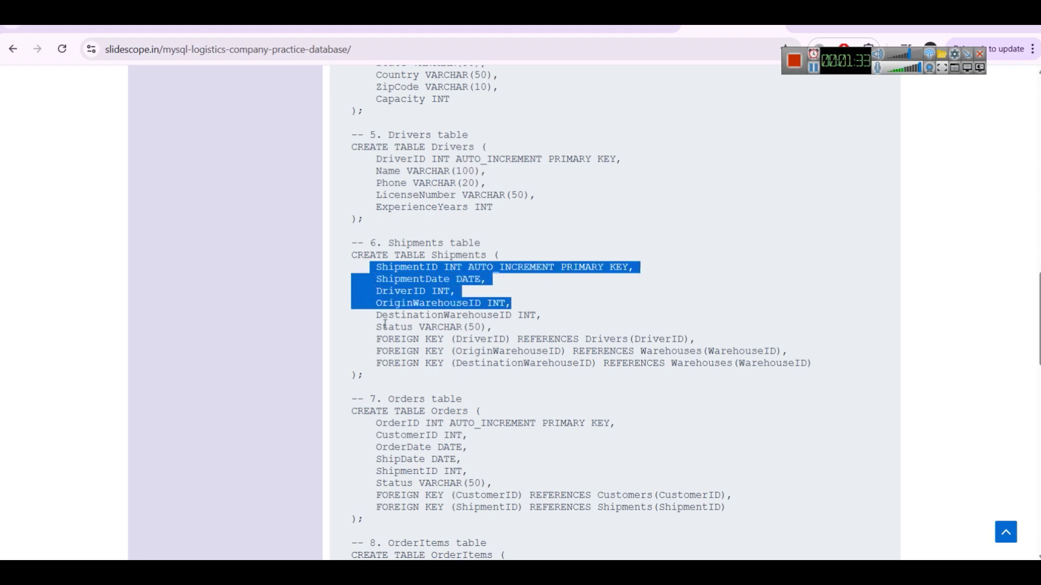
left_click(465, 317)
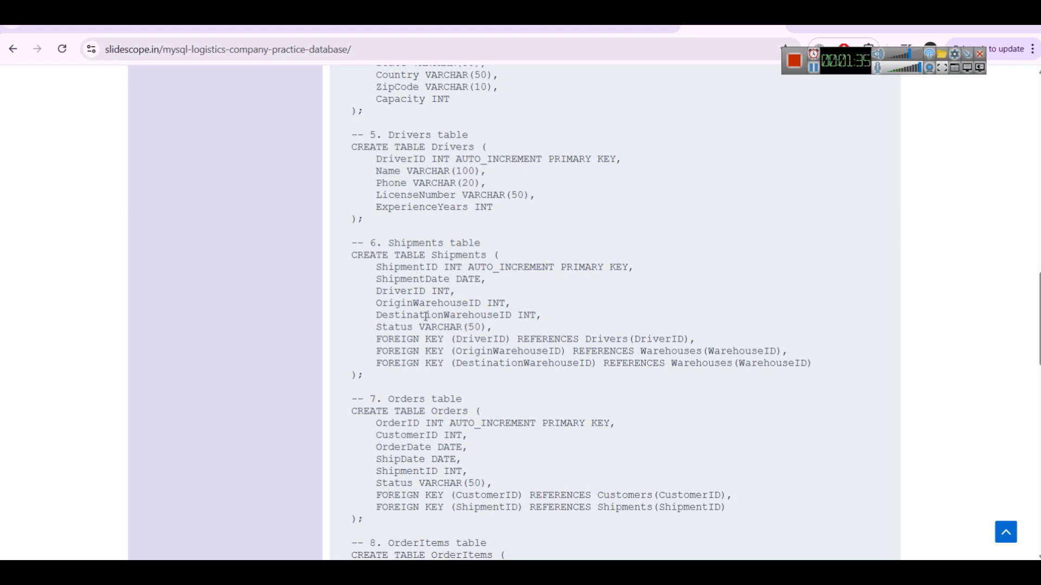
double_click(417, 292)
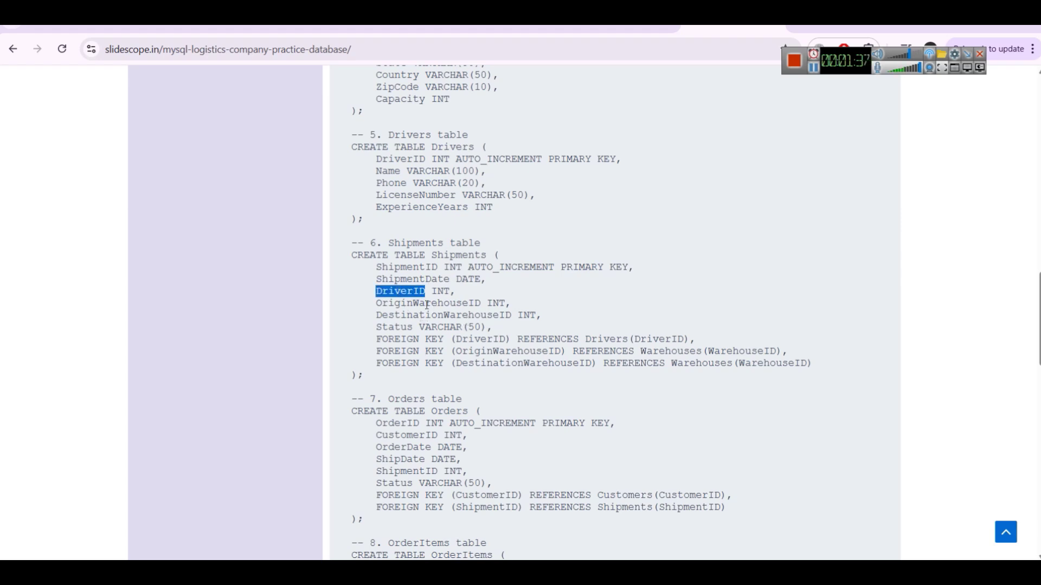
left_click_drag(464, 313, 469, 306)
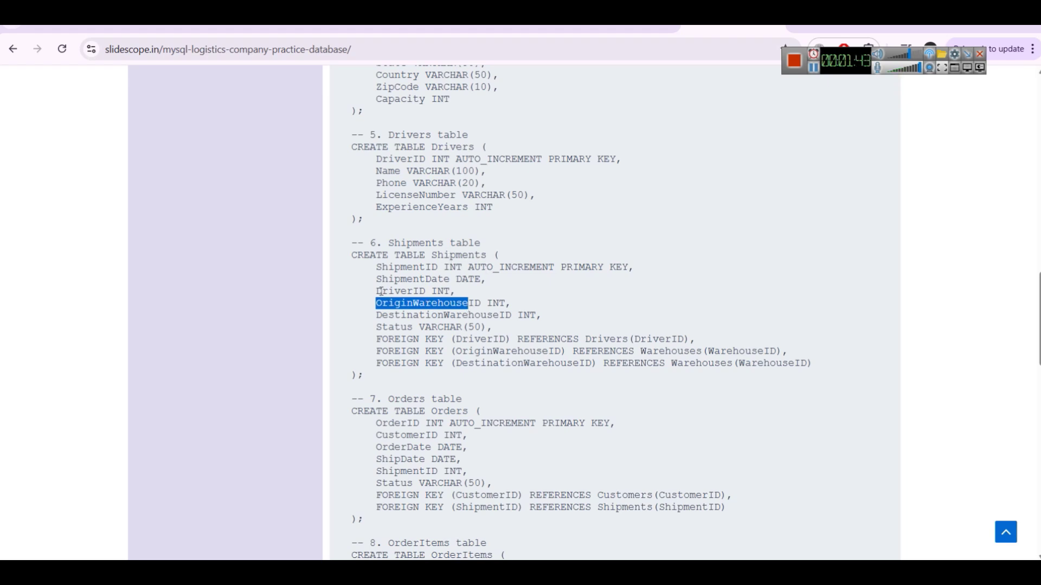
left_click_drag(375, 291, 446, 290)
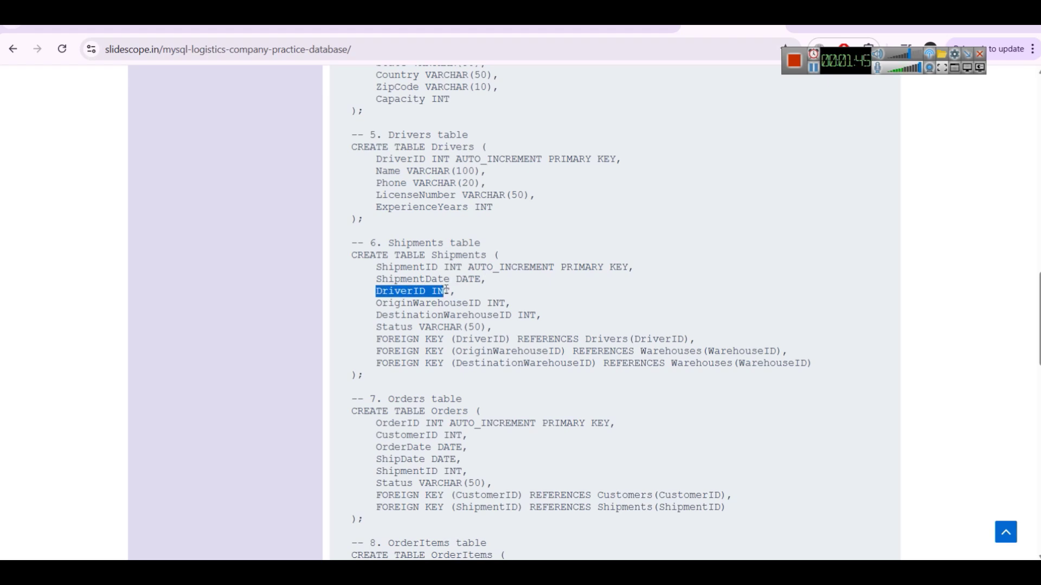
left_click_drag(363, 303, 488, 303)
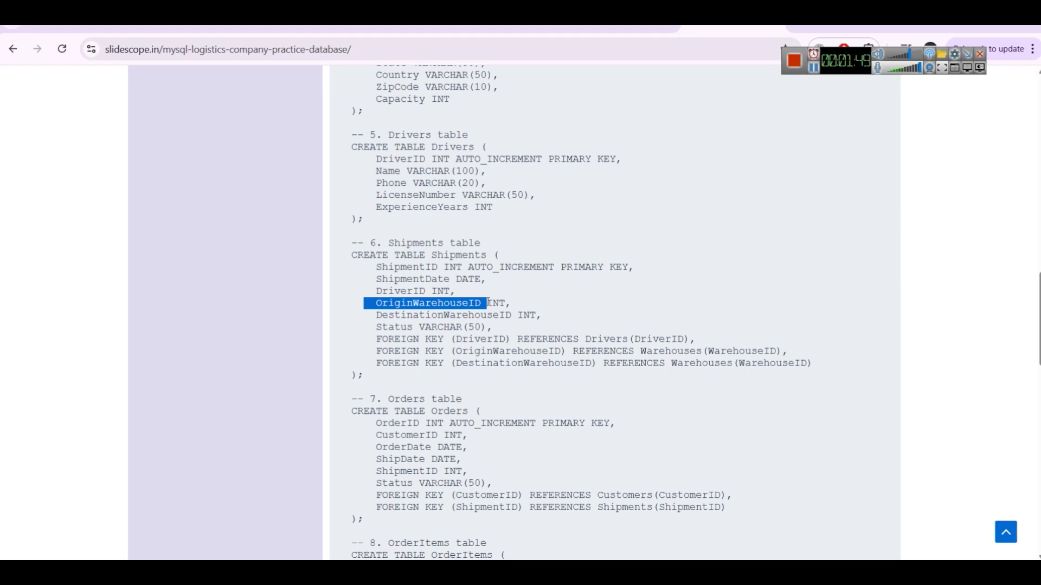
left_click_drag(376, 315, 583, 321)
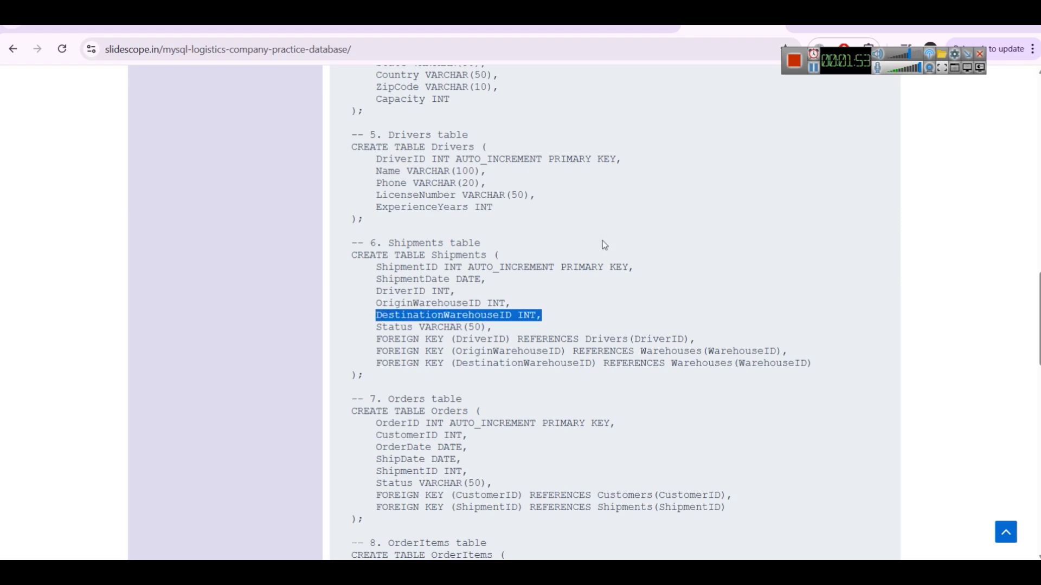
left_click_drag(363, 303, 555, 307)
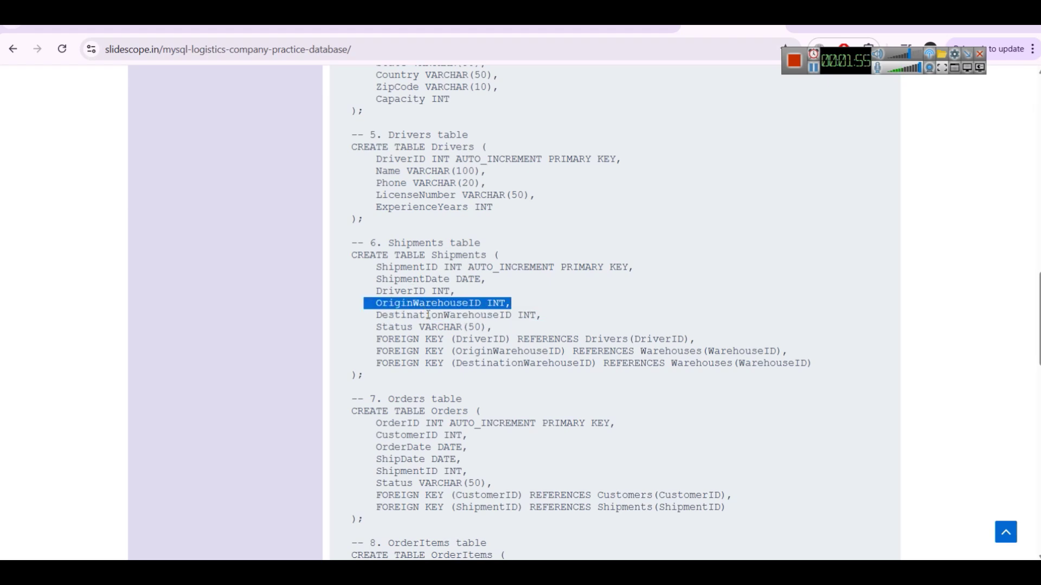
left_click_drag(376, 316, 543, 314)
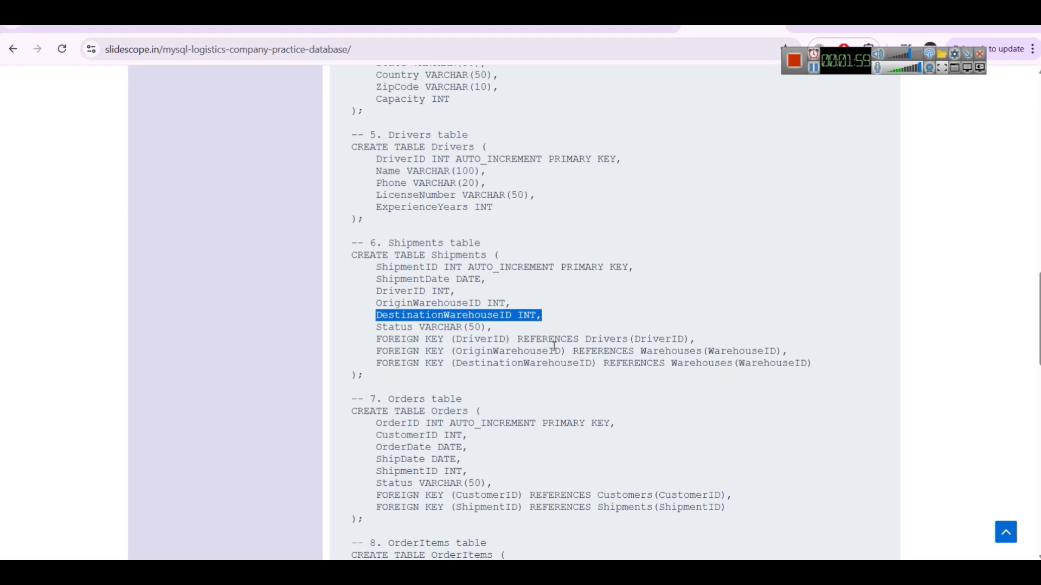
Step: Examine the Orders table definition, including its CustomerID, OrderDate and ShipDate columns
scroll(554, 345, "down", 3)
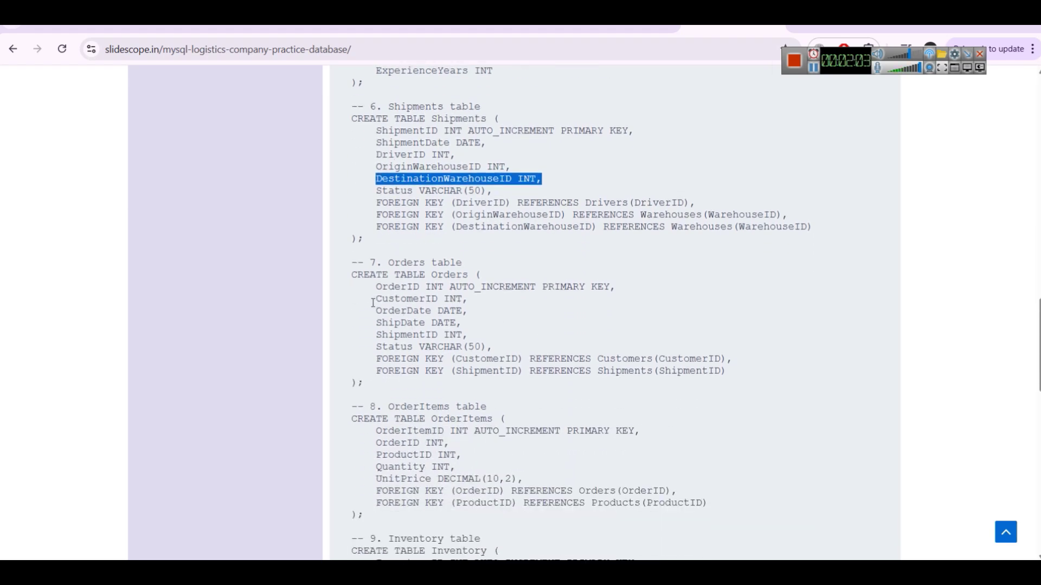
left_click_drag(373, 302, 482, 312)
left_click(460, 314)
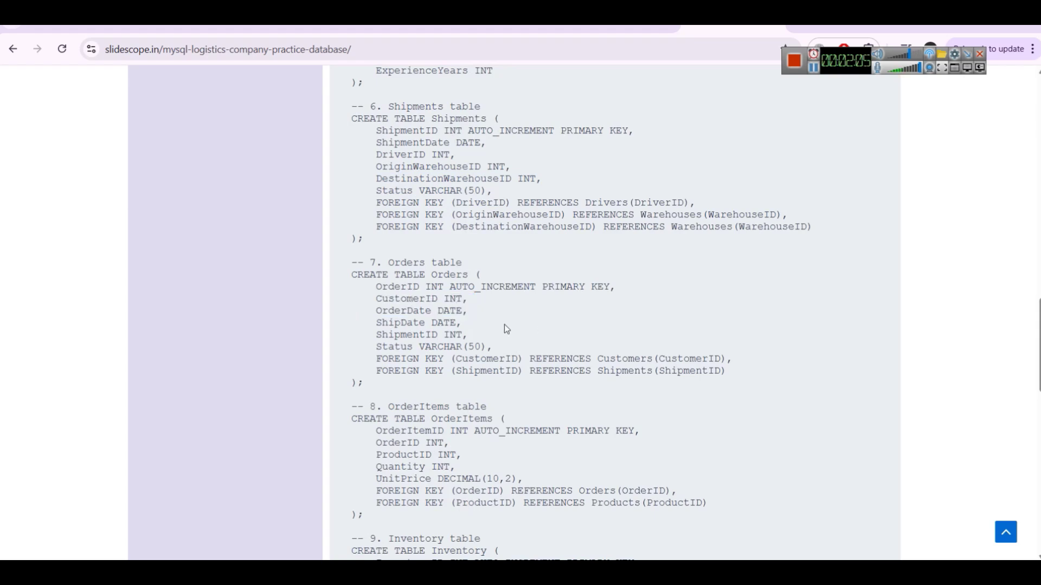
left_click_drag(370, 323, 481, 325)
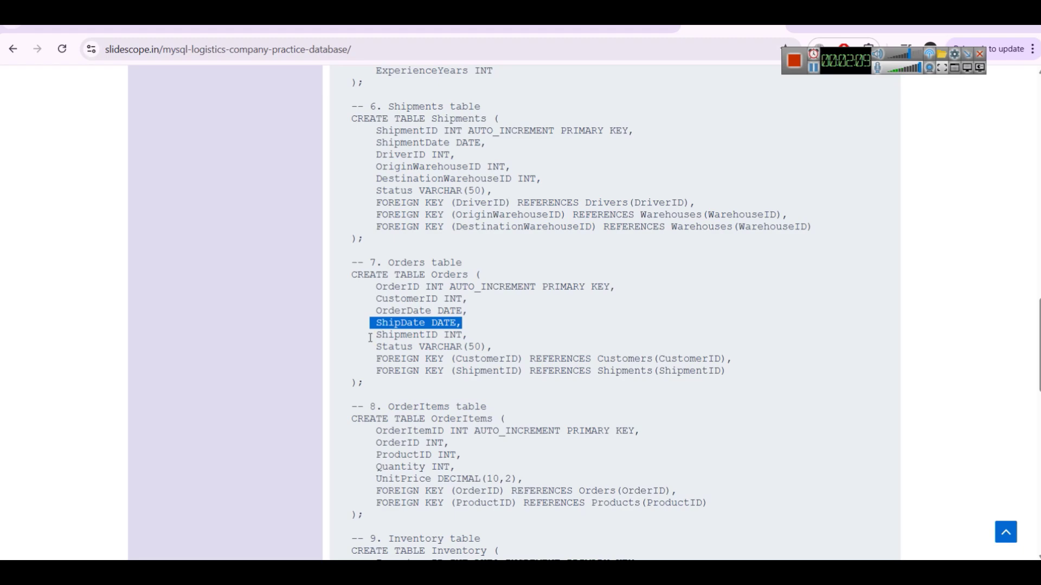
Step: Examine the OrderItems table definition, focusing on its Quantity and UnitPrice columns
scroll(443, 337, "down", 4)
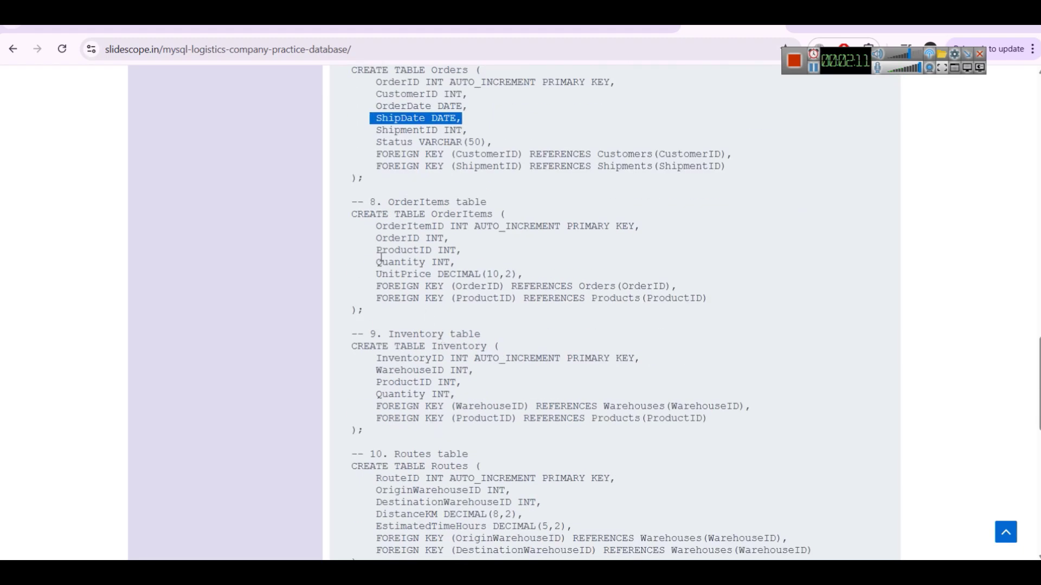
left_click_drag(426, 214, 512, 218)
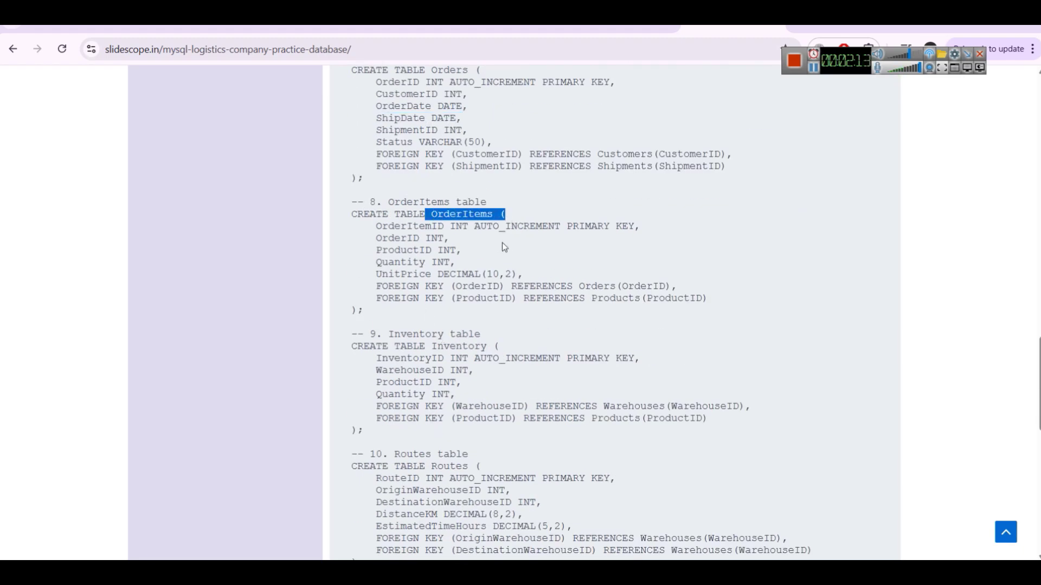
scroll(448, 336, "down", 3)
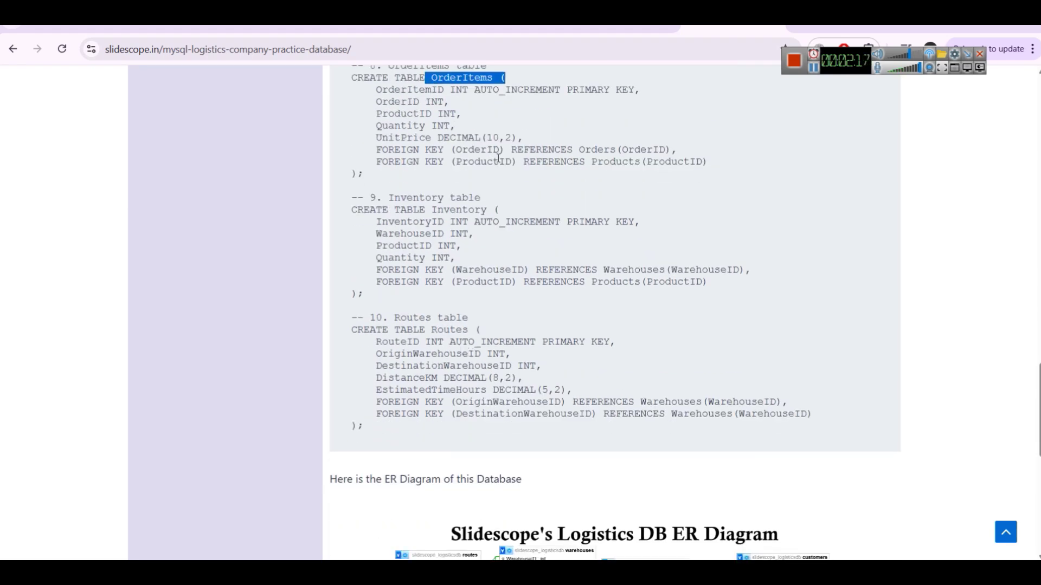
scroll(498, 157, "up", 1)
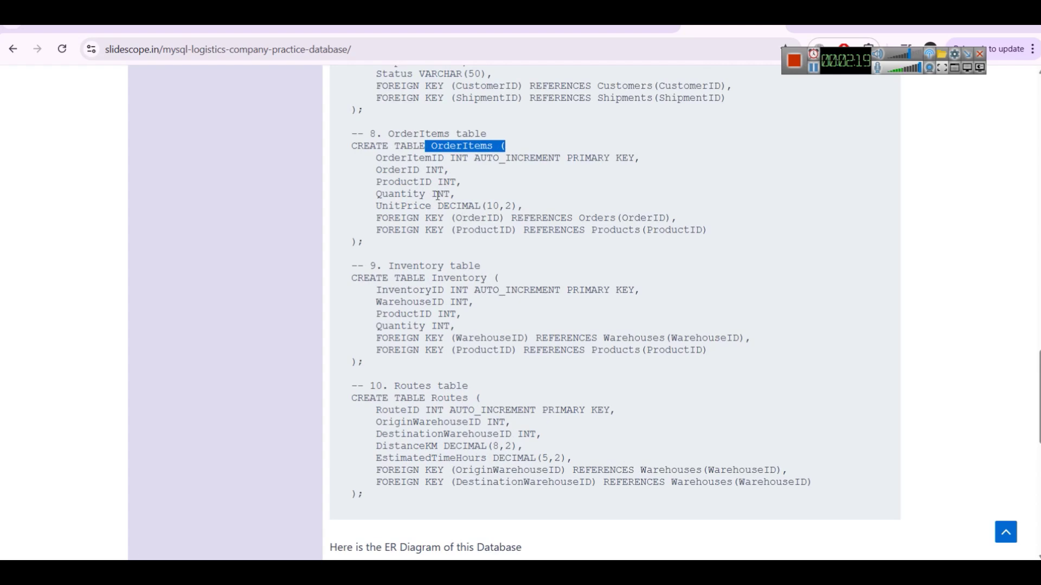
left_click_drag(367, 197, 491, 200)
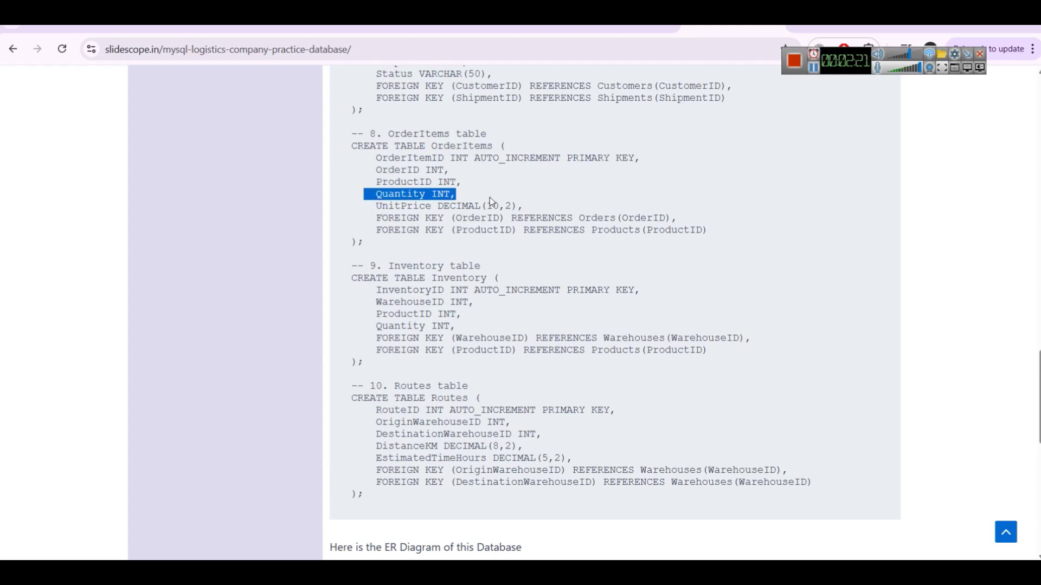
left_click_drag(367, 207, 533, 214)
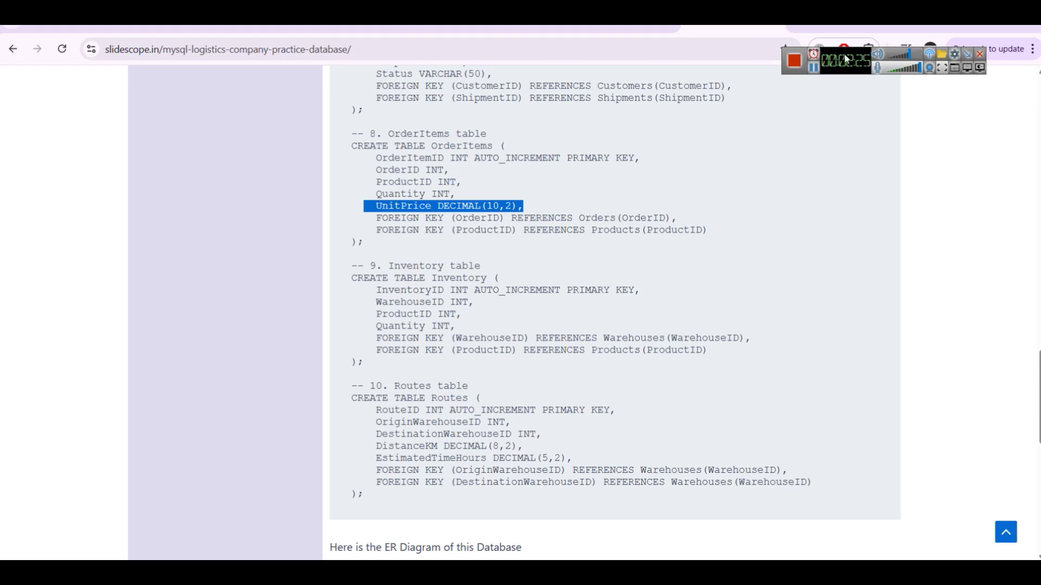
Step: Return to the list of areas the database covers above the script and highlight the "Orders & order details" line
left_click(813, 67)
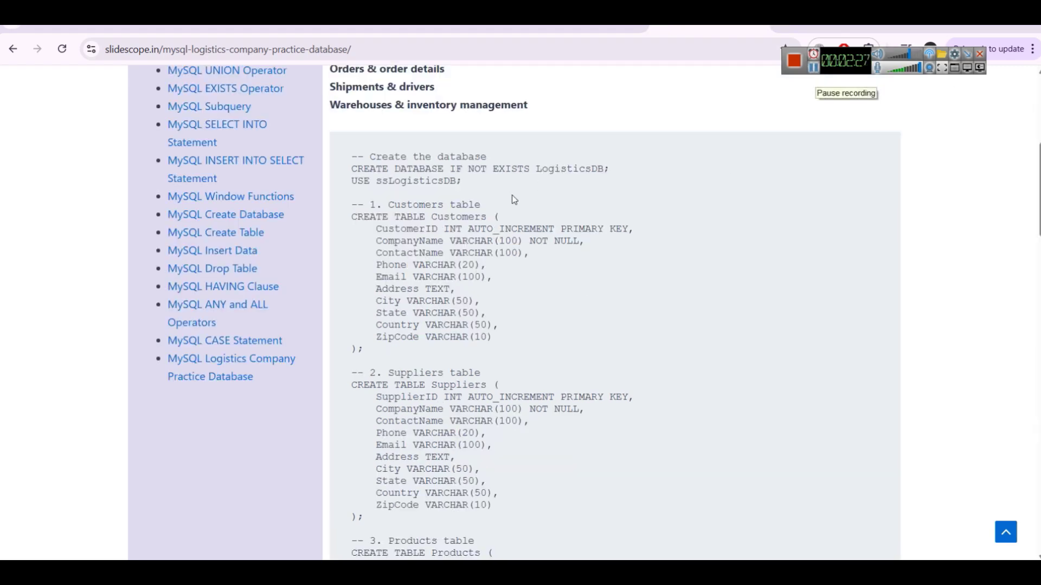
scroll(676, 237, "up", 3)
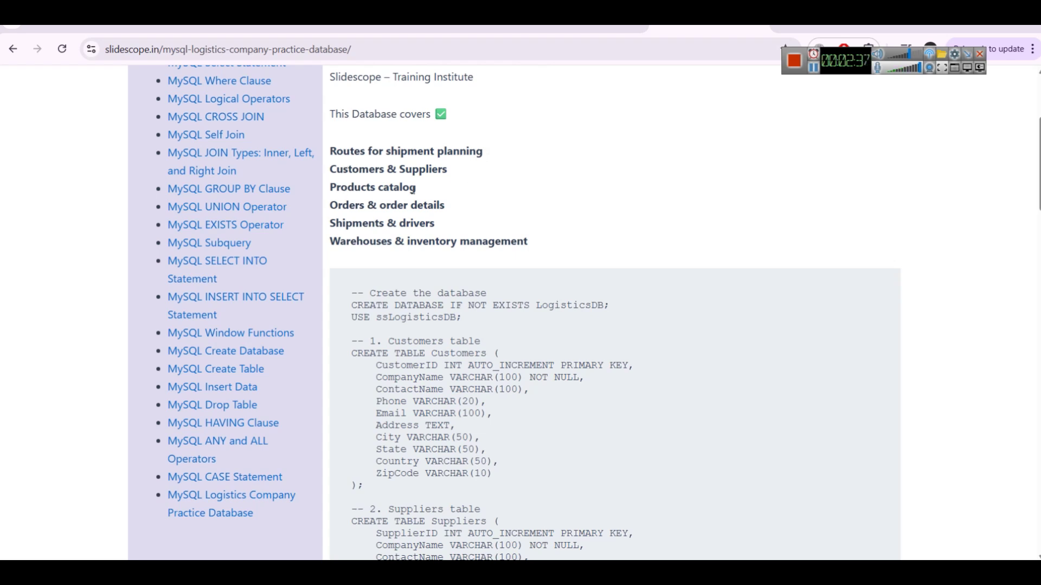
triple_click(451, 201)
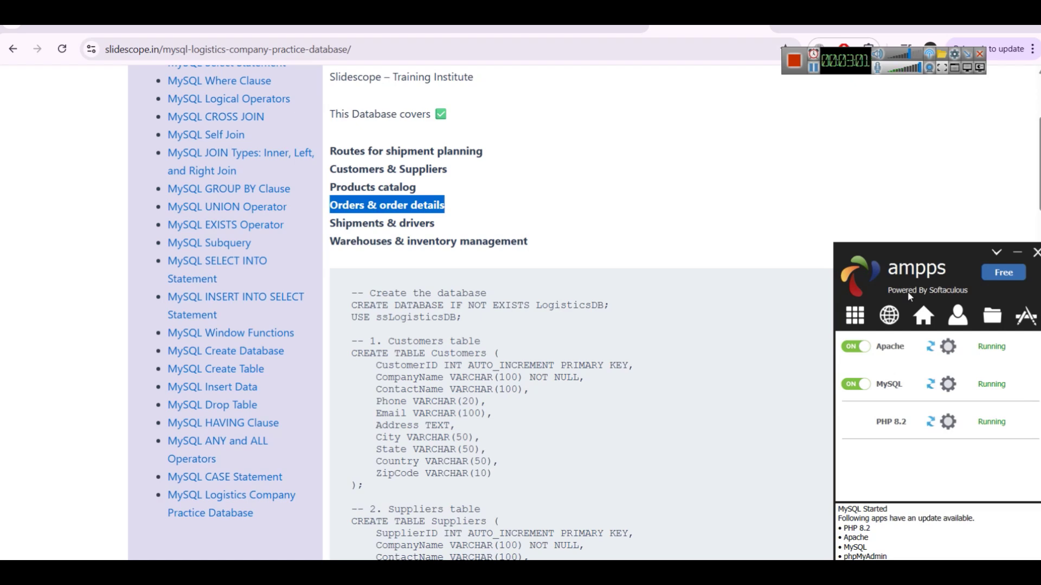
Step: View the FreeDB dashboard and the Slidescope MySQL Tutorial page, and return to the MySQL Logistics Company Practice Database page
left_click(583, 26)
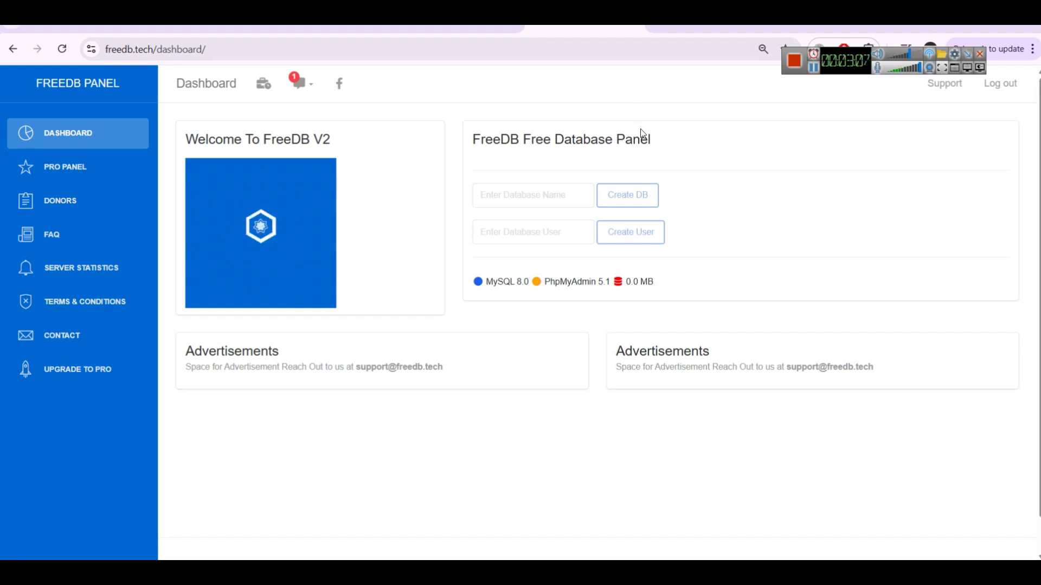
key("ctrl+Tab")
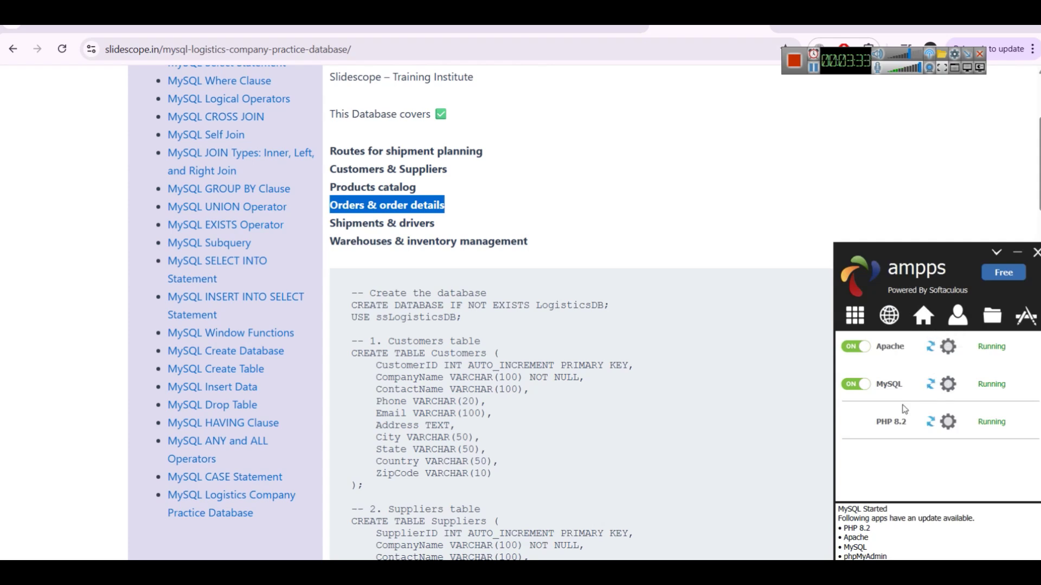
left_click(584, 29)
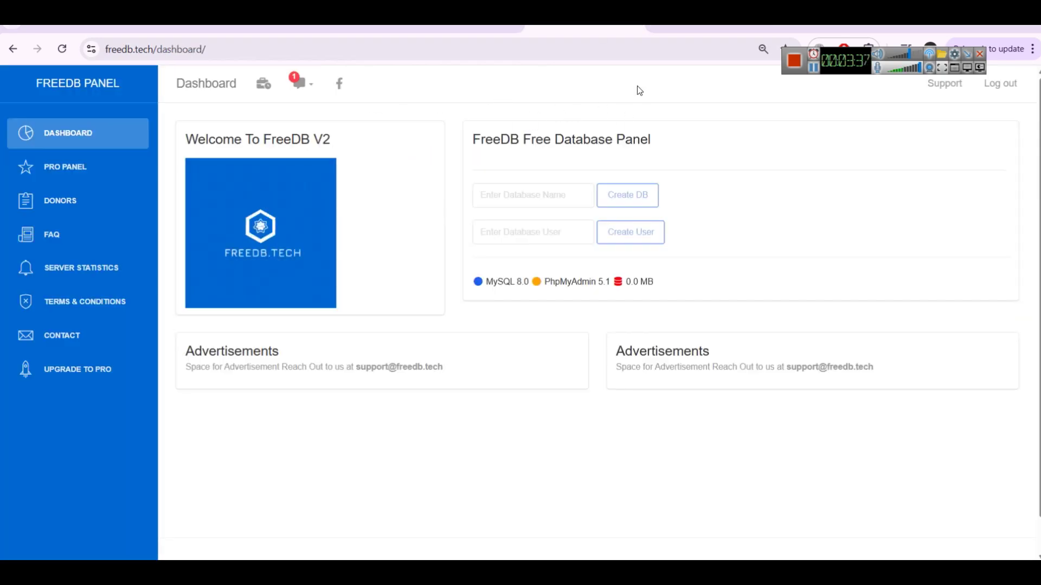
left_click(707, 29)
left_click(832, 28)
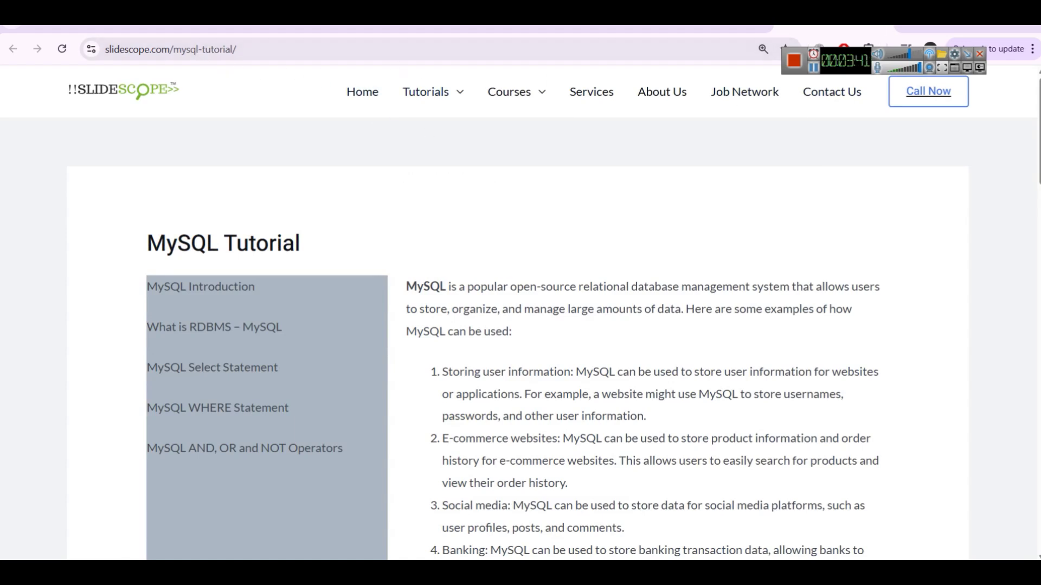
left_click(743, 28)
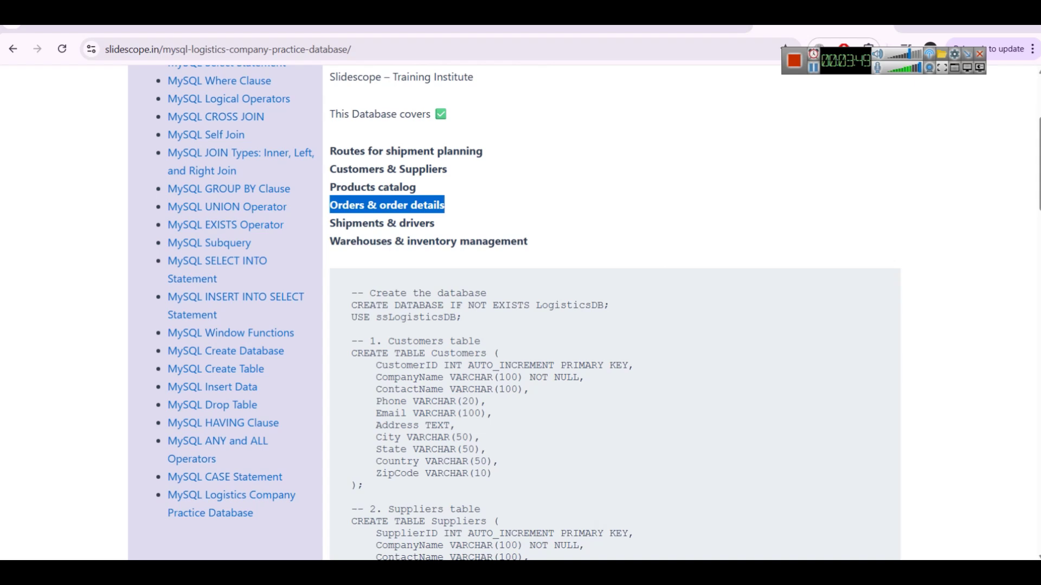
Step: Bring up the AMPPS control window to check the status of the Apache, MySQL and PHP 8.2 services
left_click(847, 570)
left_click(846, 539)
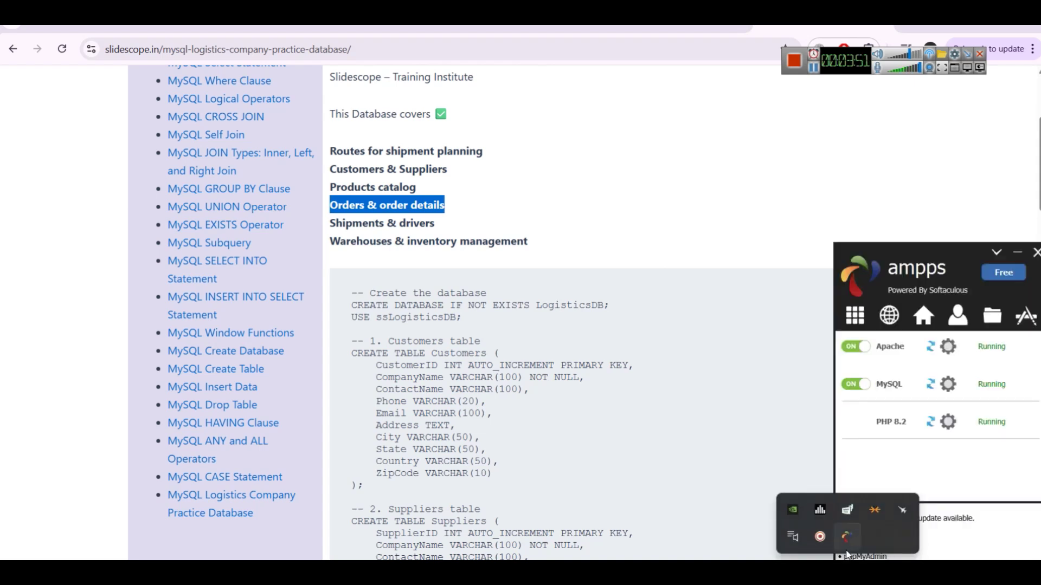
left_click(979, 487)
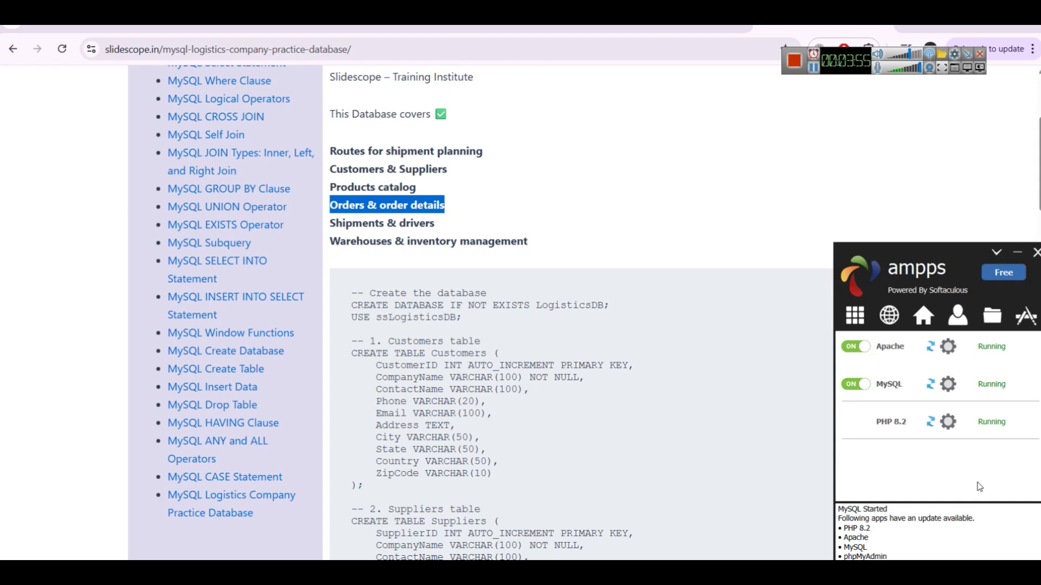
Step: Open the local AMPPS home page in the browser and launch phpMyAdmin from its database tools
left_click(924, 316)
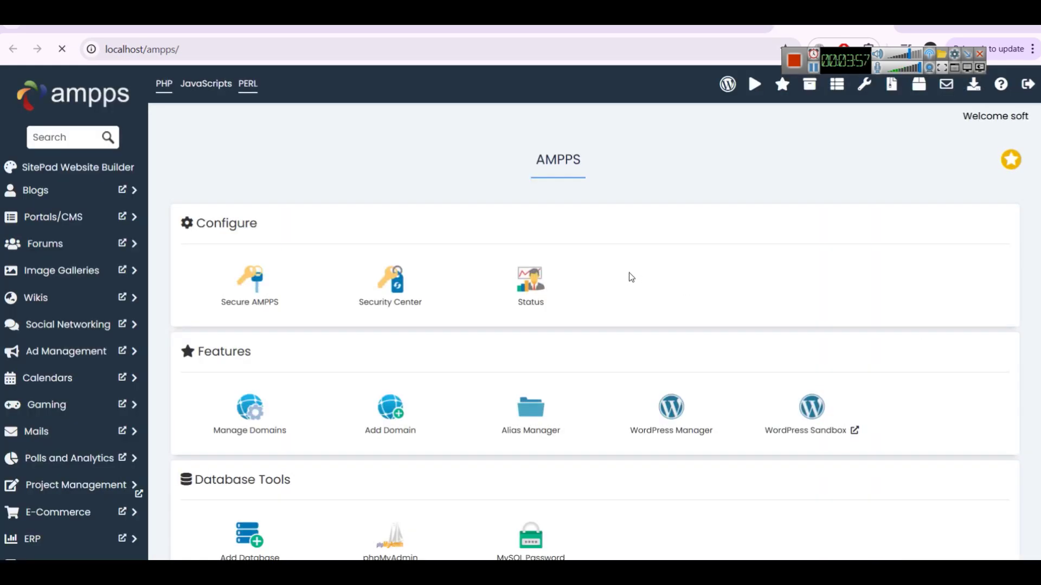
scroll(432, 316, "down", 6)
left_click(402, 209)
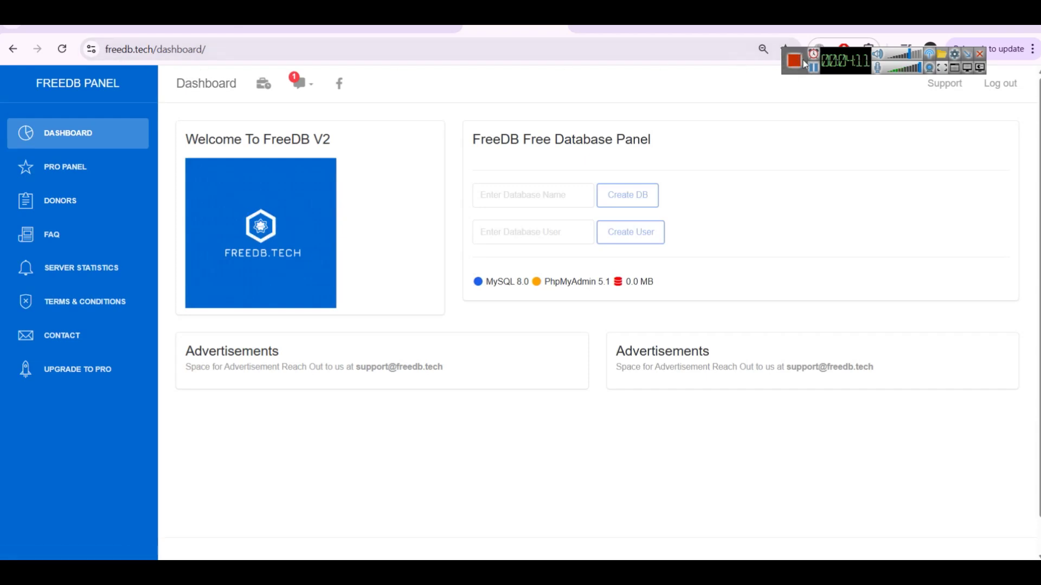
Step: Switch to the FreeDB dashboard and create a database named logisticdb
left_click_drag(795, 61, 858, 47)
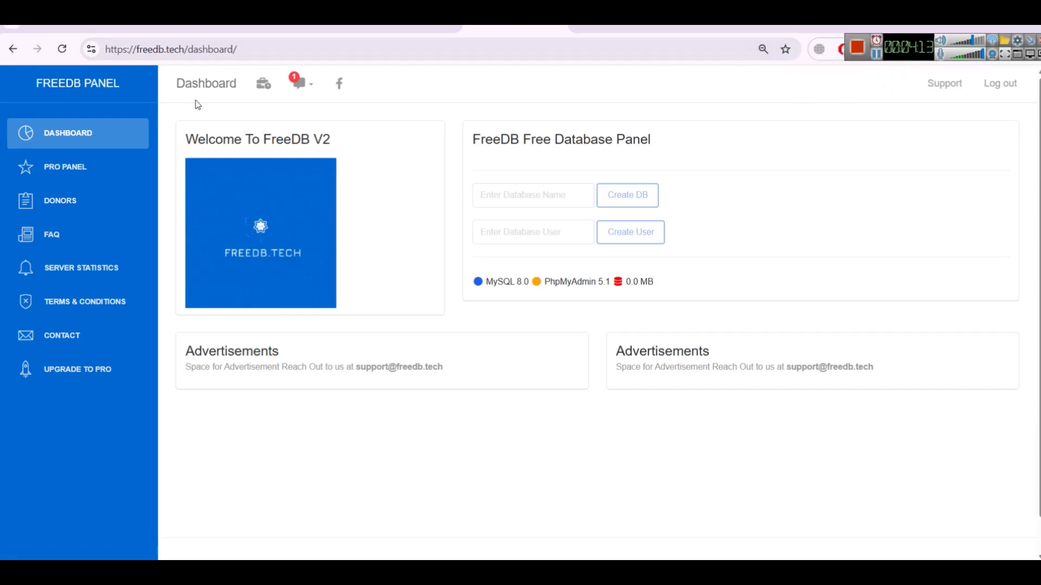
left_click(529, 193)
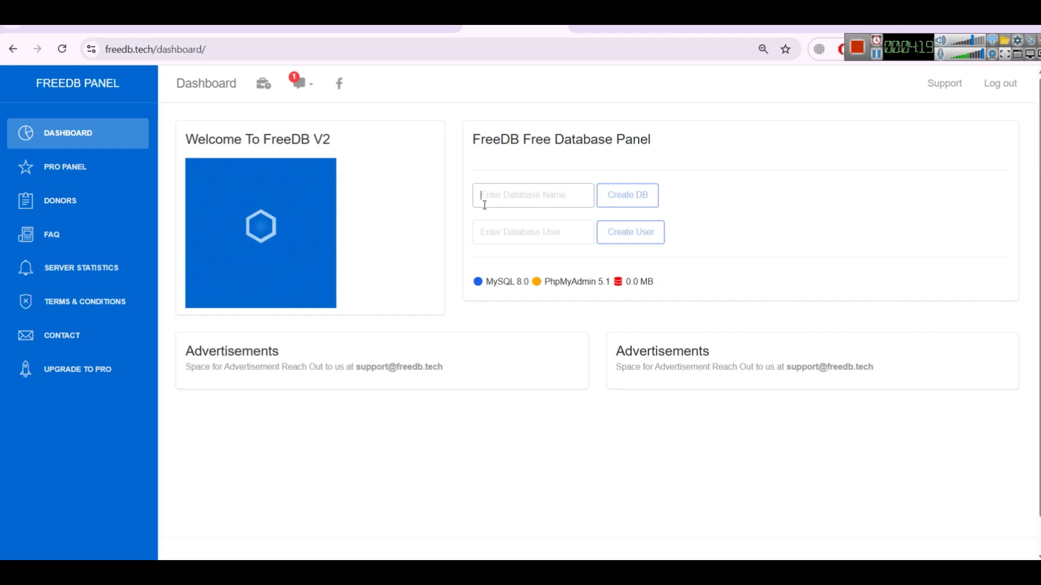
type("logisticdb")
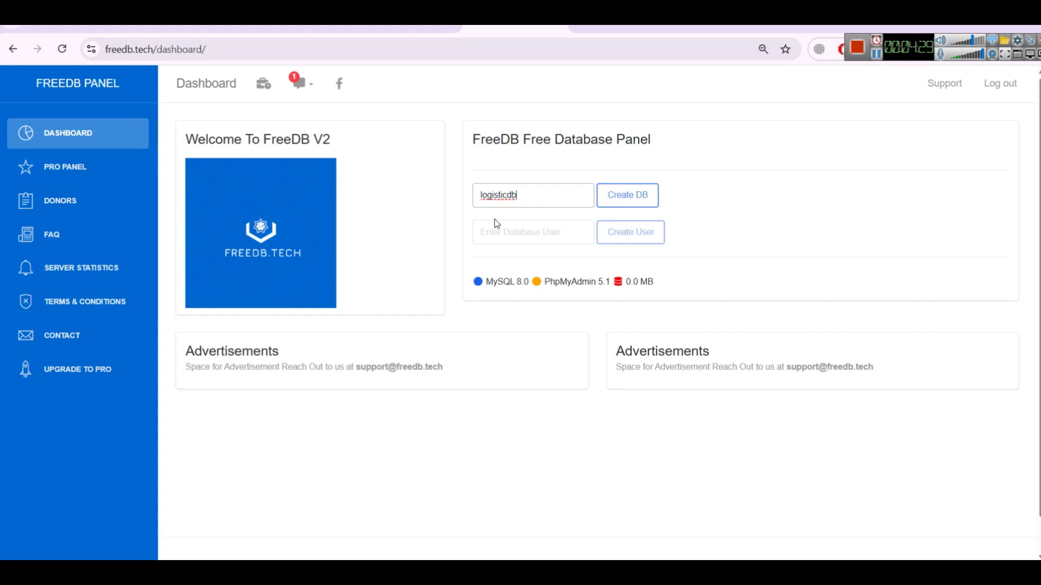
left_click(622, 204)
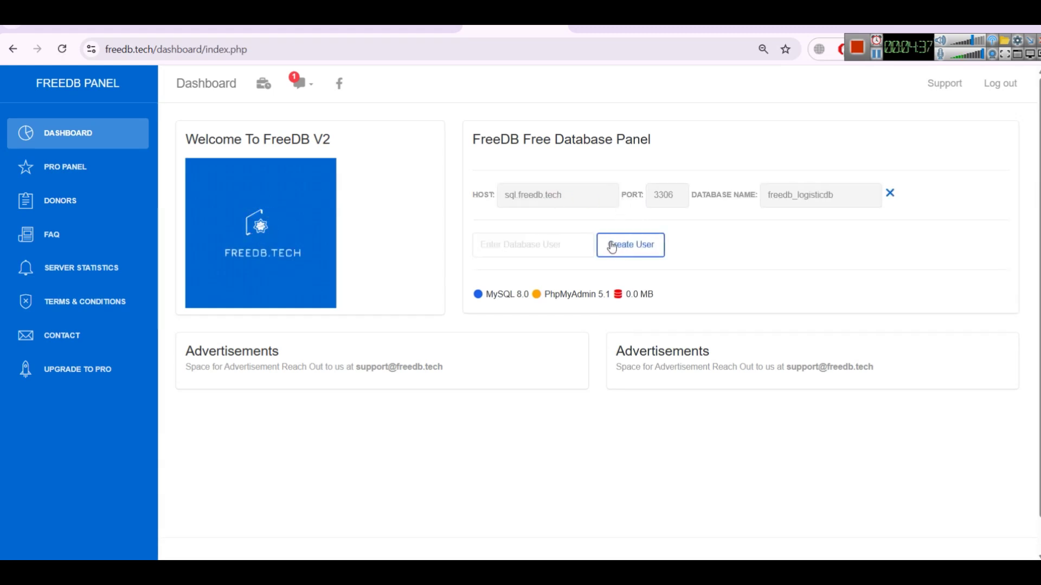
Step: Highlight the database's host address on the FreeDB dashboard and open an empty Notepad document
left_click_drag(504, 195, 591, 193)
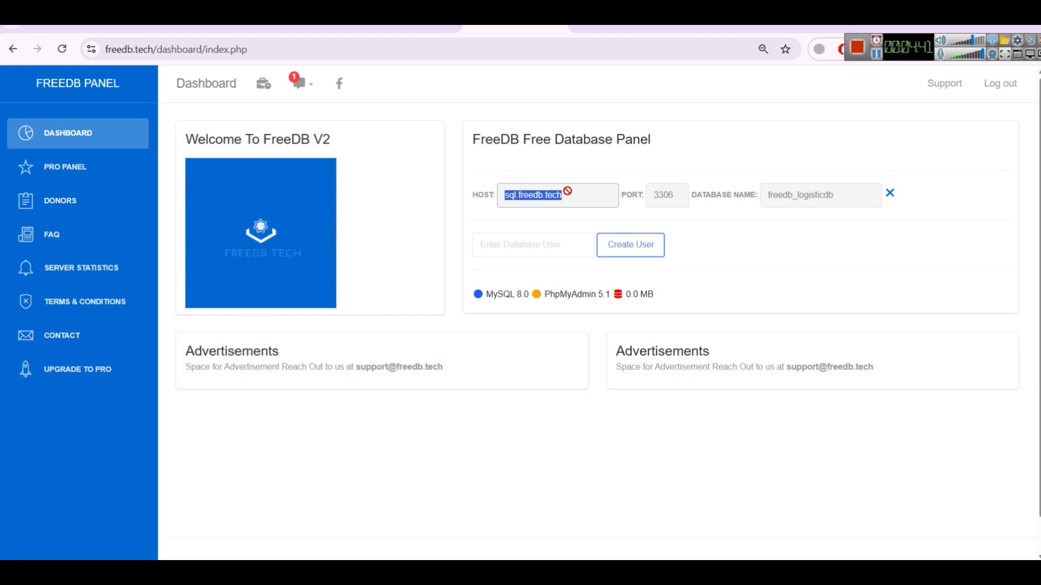
key("super+r")
type("notepad")
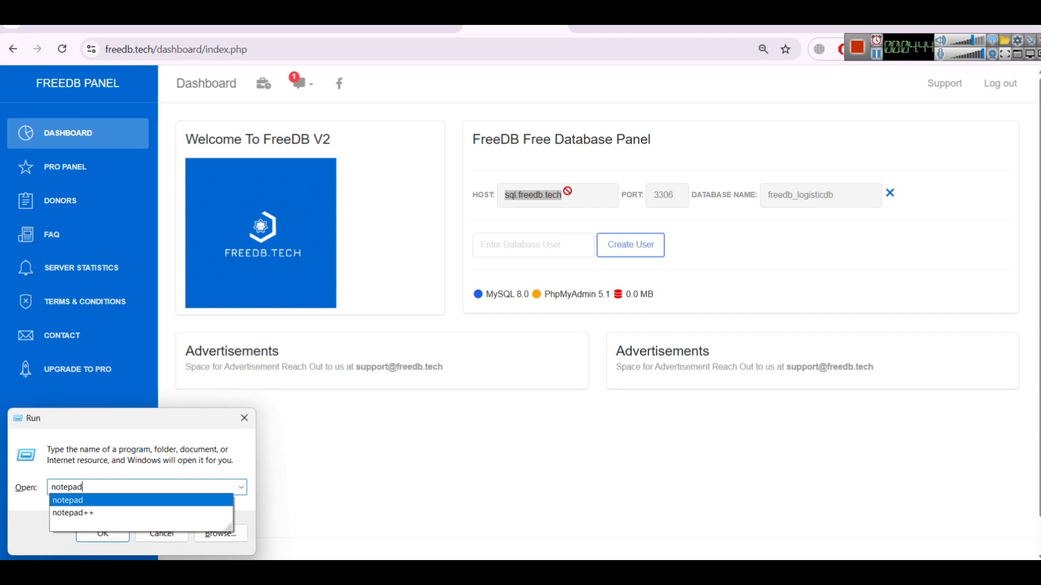
key("Return")
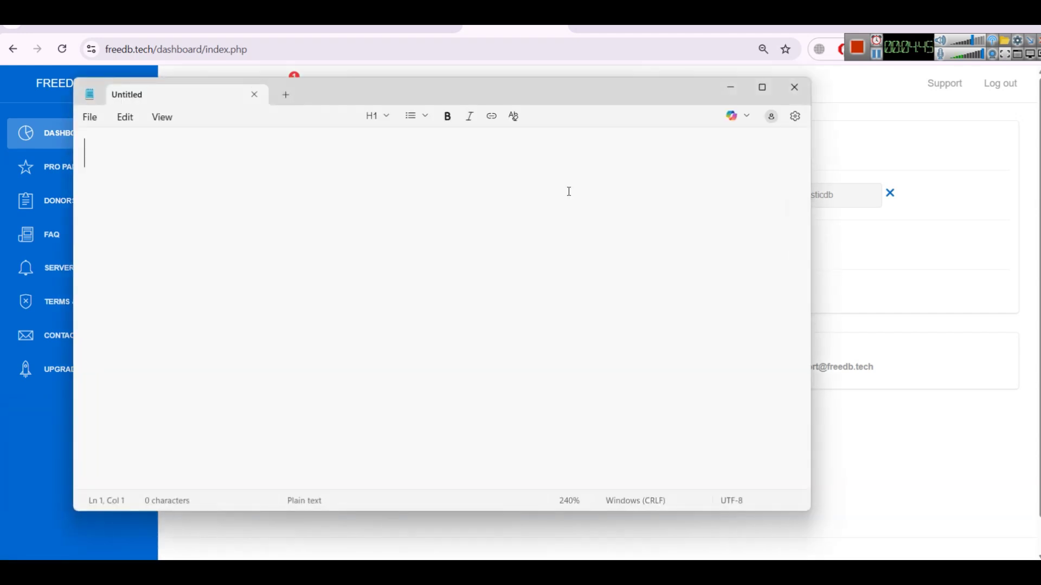
Step: List the connection labels Host, User, Database and Password on separate lines, with ": Port" following Host on its line
type("Host")
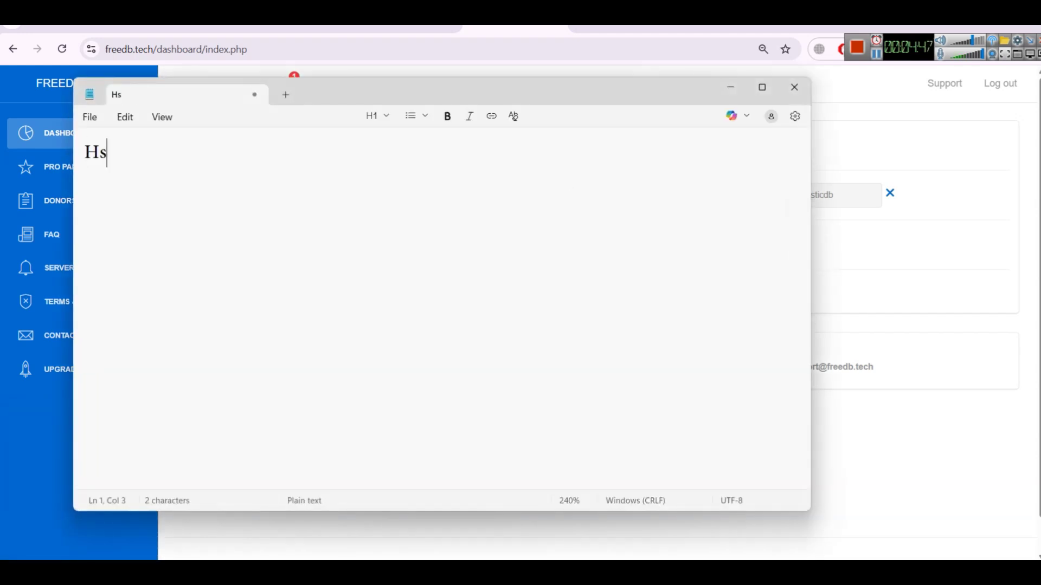
key("Return")
type("User")
key("Return")
type("Database")
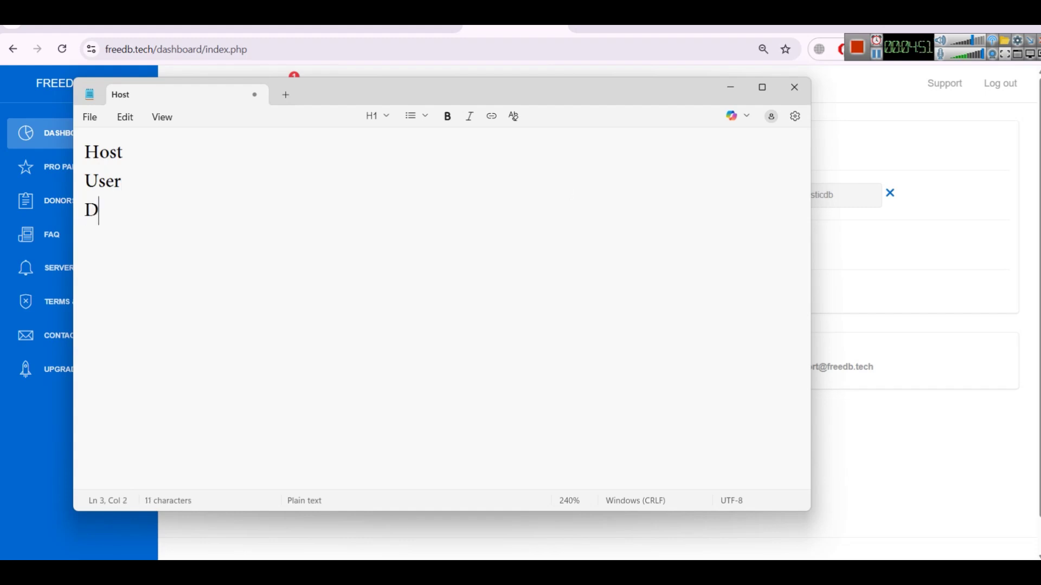
key("Return")
type("Passwor")
key("Up")
key("Up")
key("Up")
type(": Port")
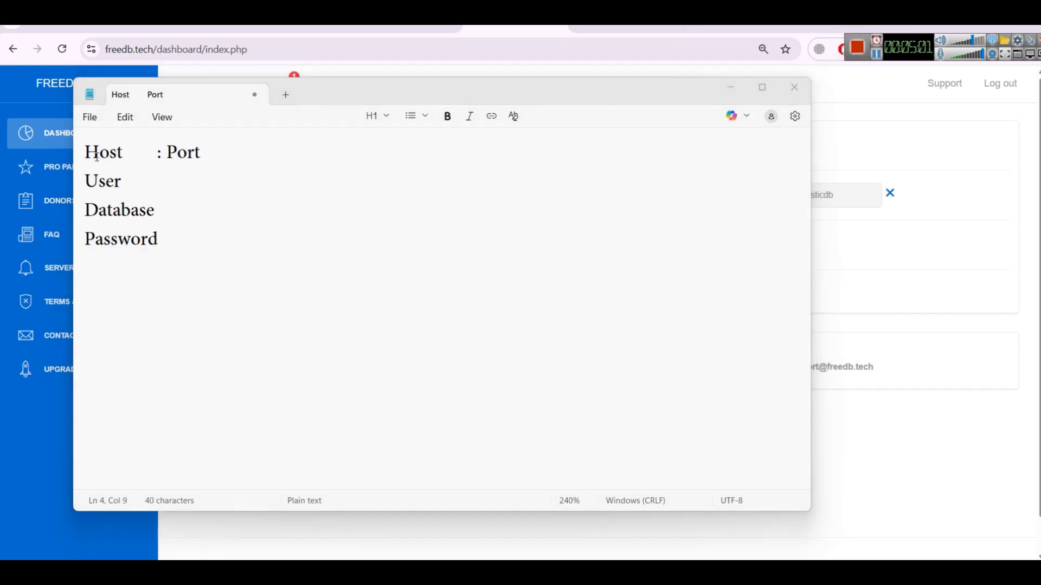
Step: Move the Password label to its own line between User and Database
left_click_drag(194, 249, 85, 240)
key("ctrl+x")
left_click(148, 183)
key("Return")
key("ctrl+v")
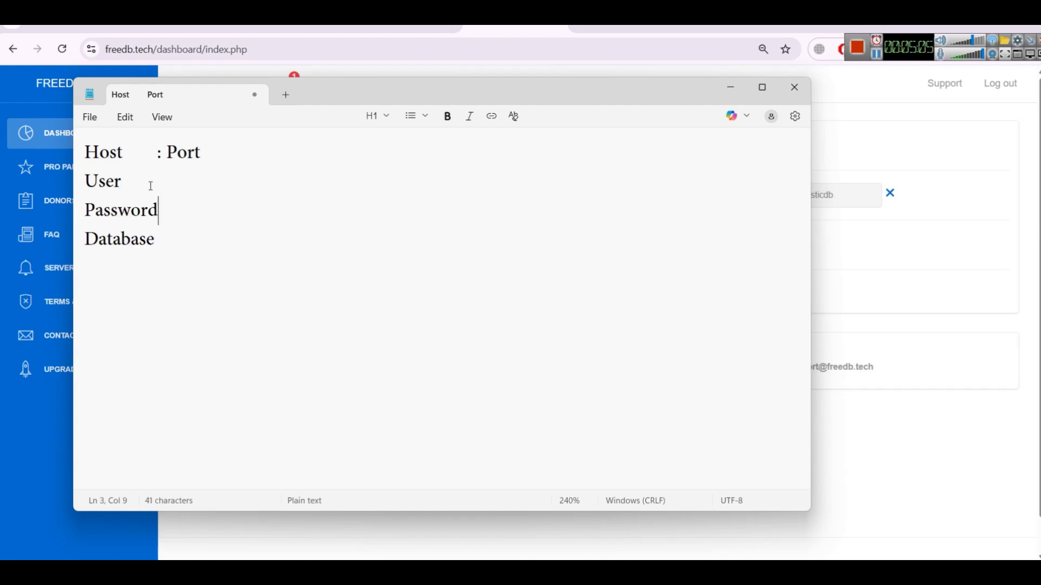
Step: Return to the FreeDB dashboard, try to create a database user with the name left blank, and reload the dashboard
left_click(730, 88)
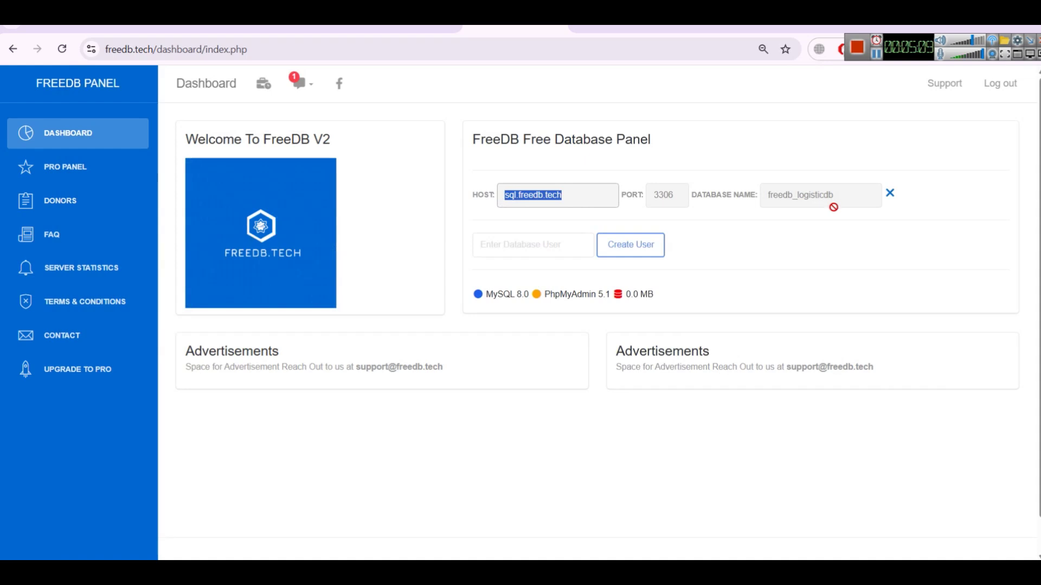
left_click_drag(762, 196, 844, 189)
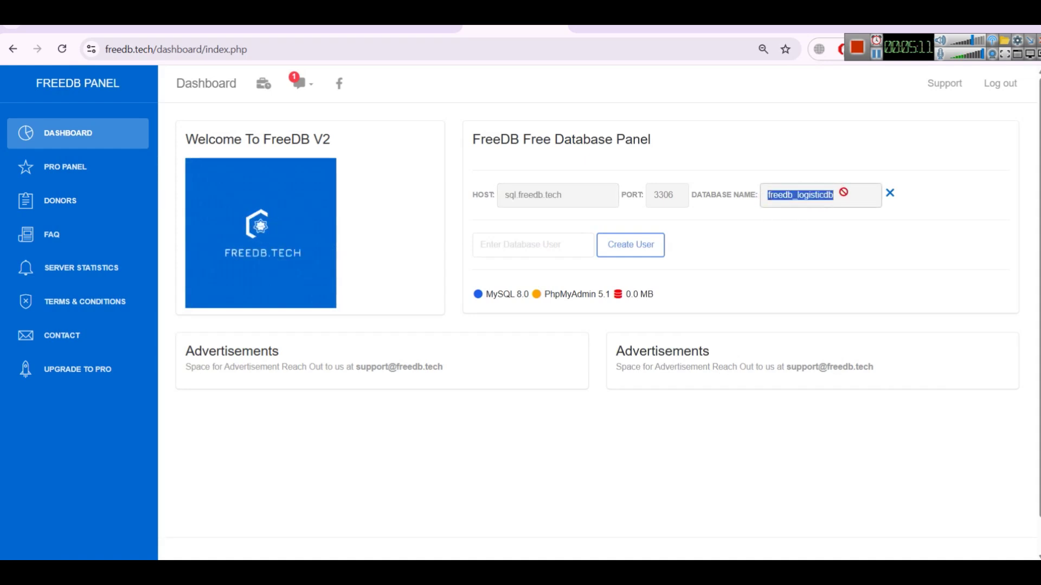
left_click(626, 248)
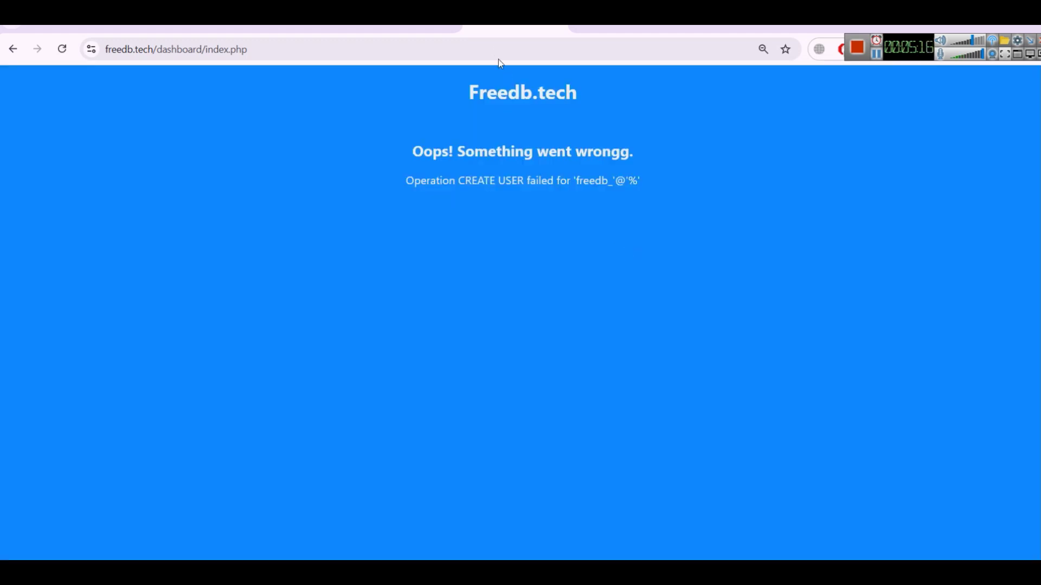
left_click(493, 48)
key("Return")
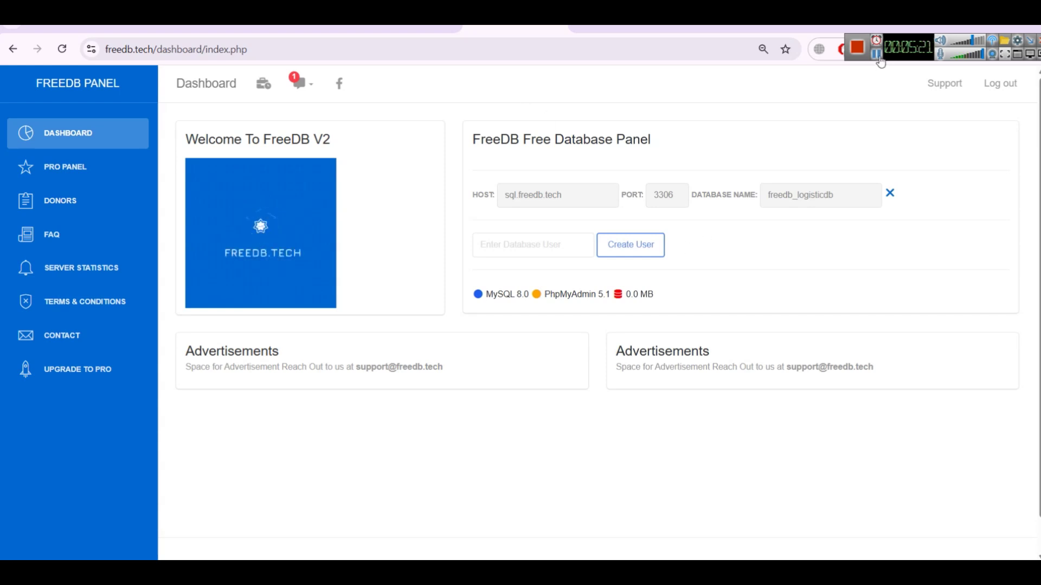
Step: Create a database user named logisticuser for the FreeDB database
left_click(492, 253)
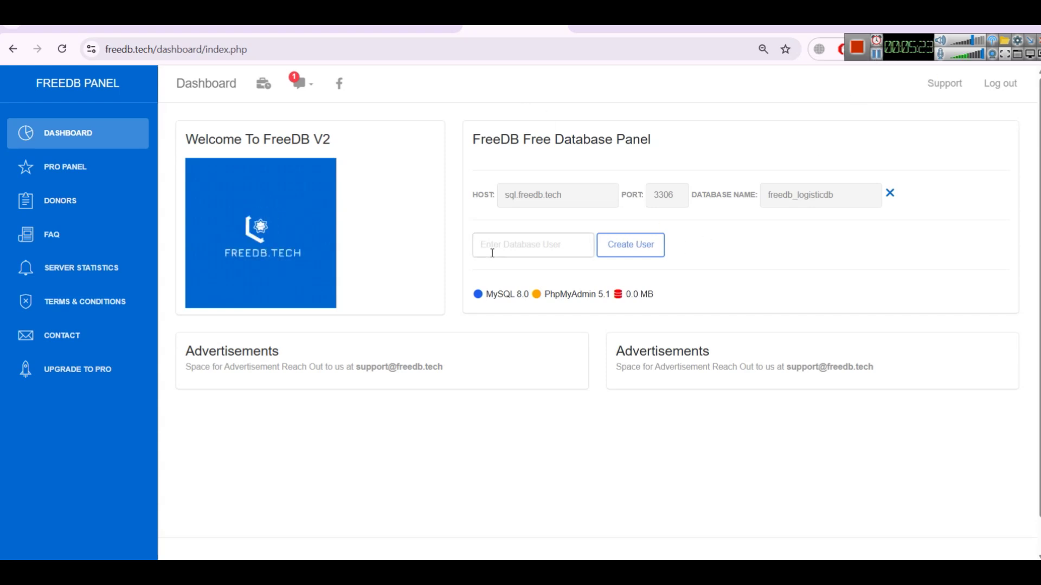
type("logisticuser")
left_click(627, 254)
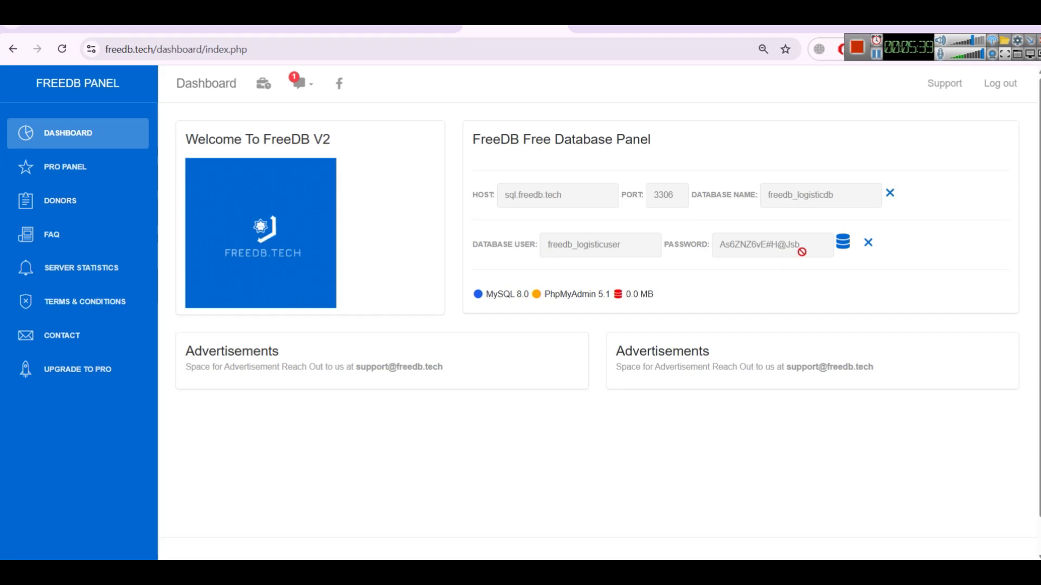
Step: Copy the database user's password from the FreeDB dashboard into the Password line of the Notepad note
left_click_drag(802, 245, 715, 245)
key("ctrl+c")
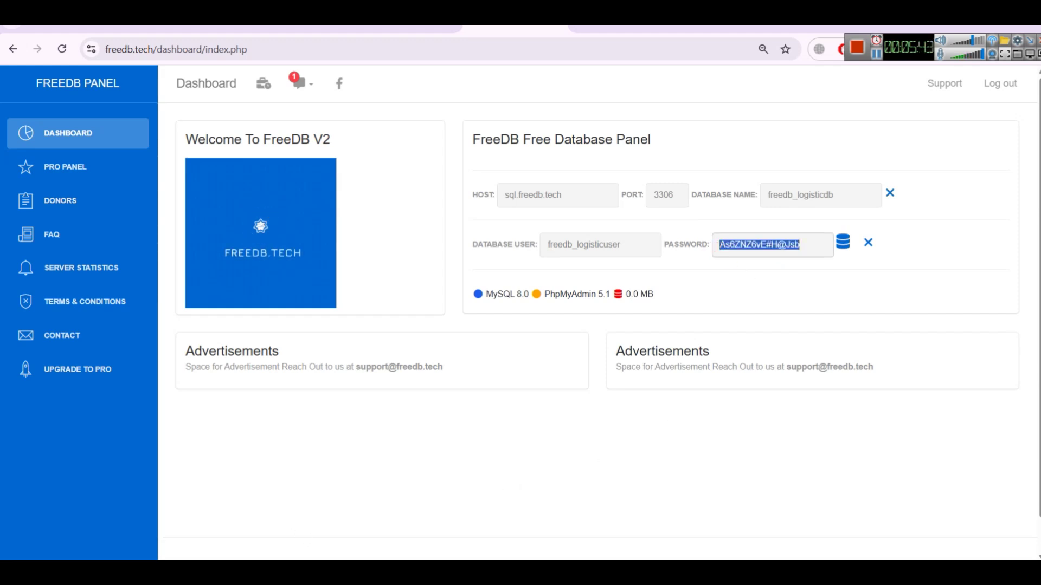
mouse_move(347, 555)
left_click(667, 490)
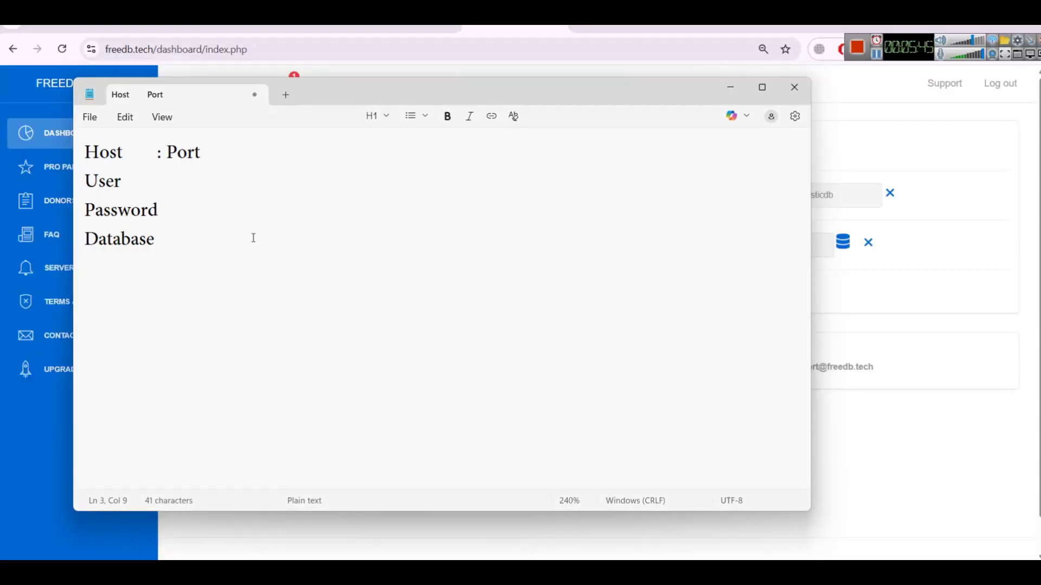
key("ctrl+v")
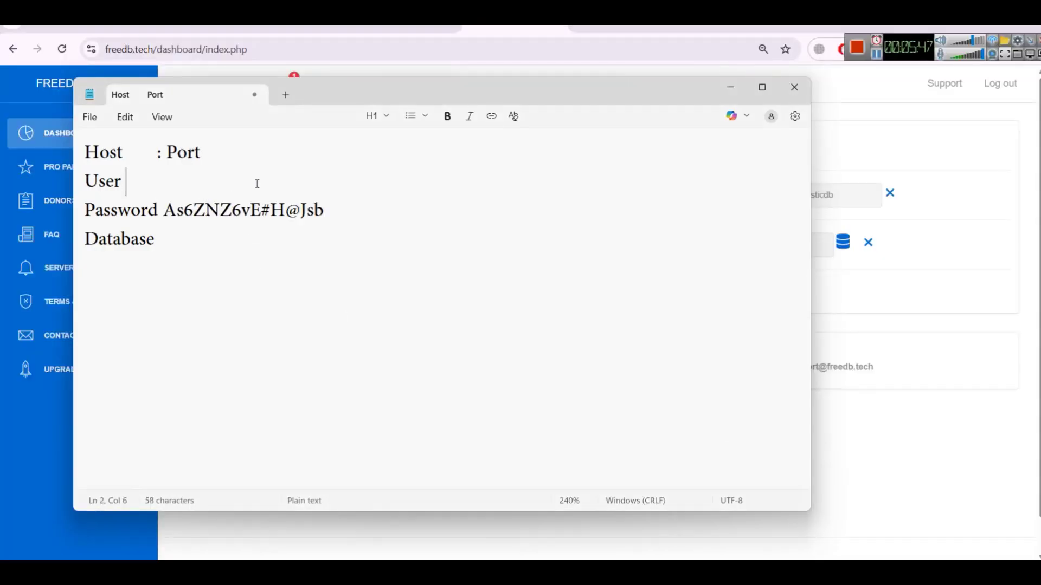
Step: Copy the database name freedb_logisticdb into the note's Database line and add colons after the Database and Password labels
left_click(912, 256)
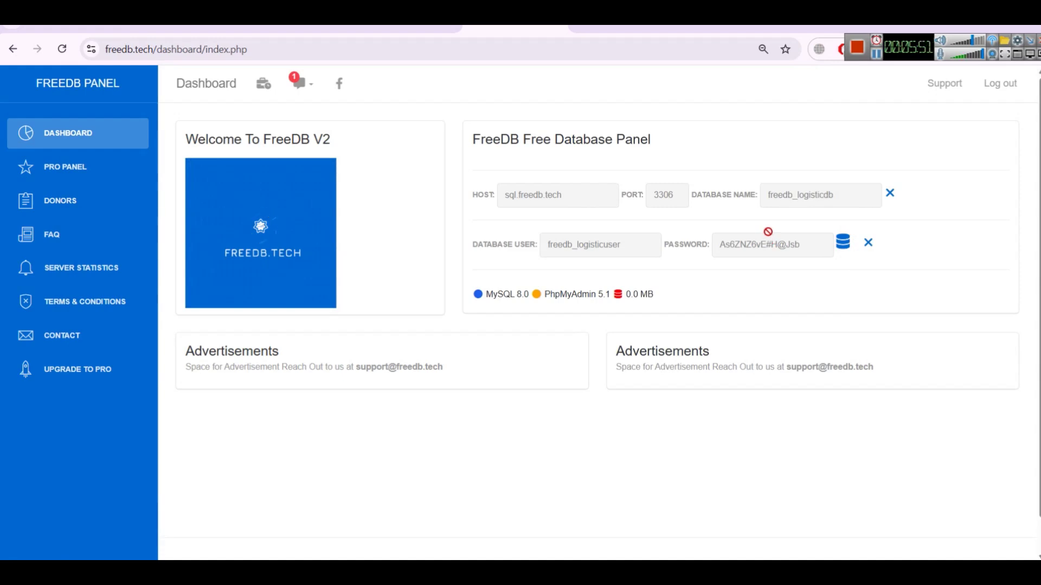
left_click_drag(768, 194, 856, 206)
key("ctrl+c")
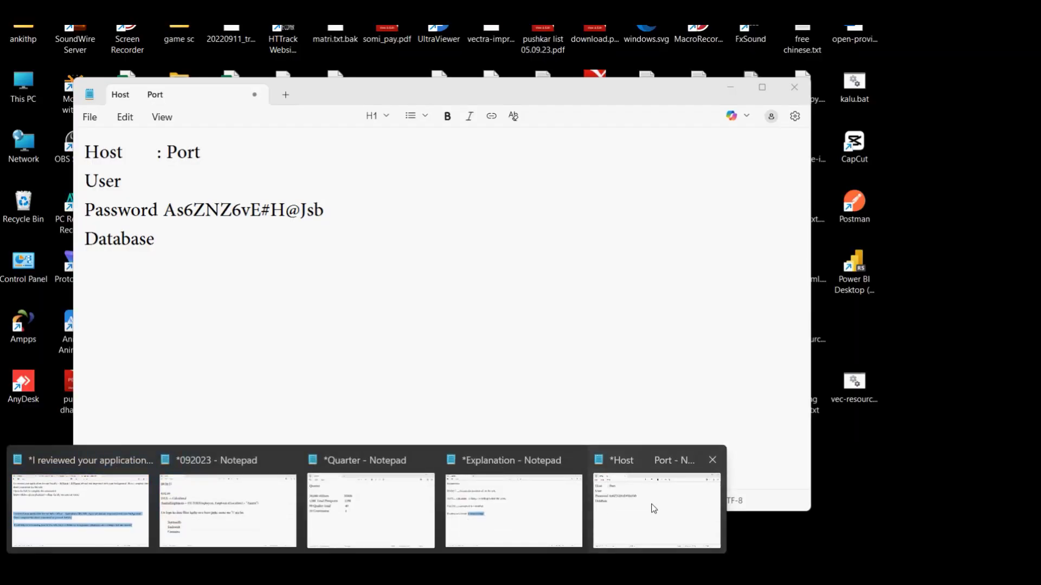
left_click(652, 515)
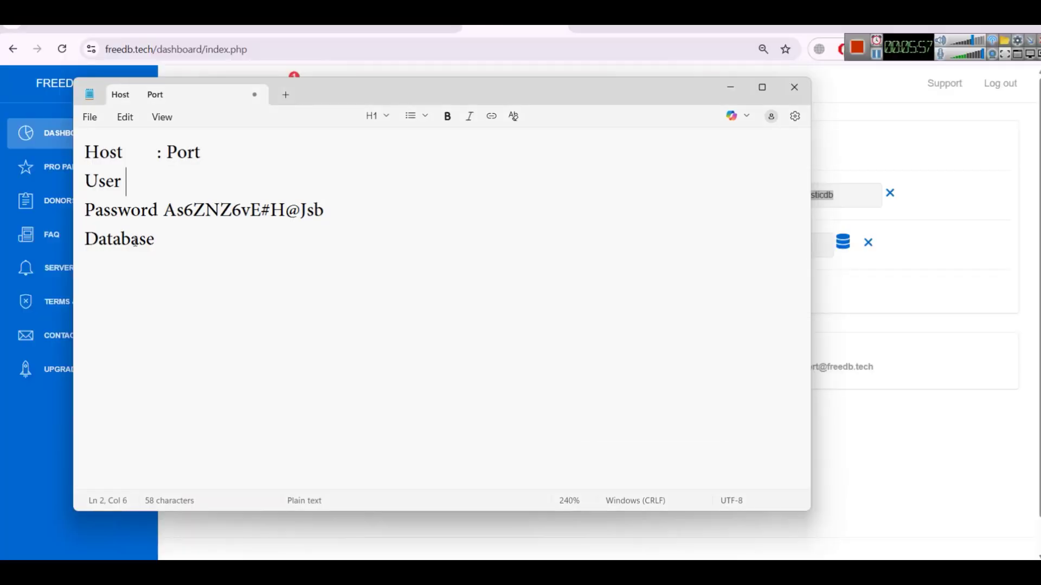
left_click(195, 245)
key("ctrl+v")
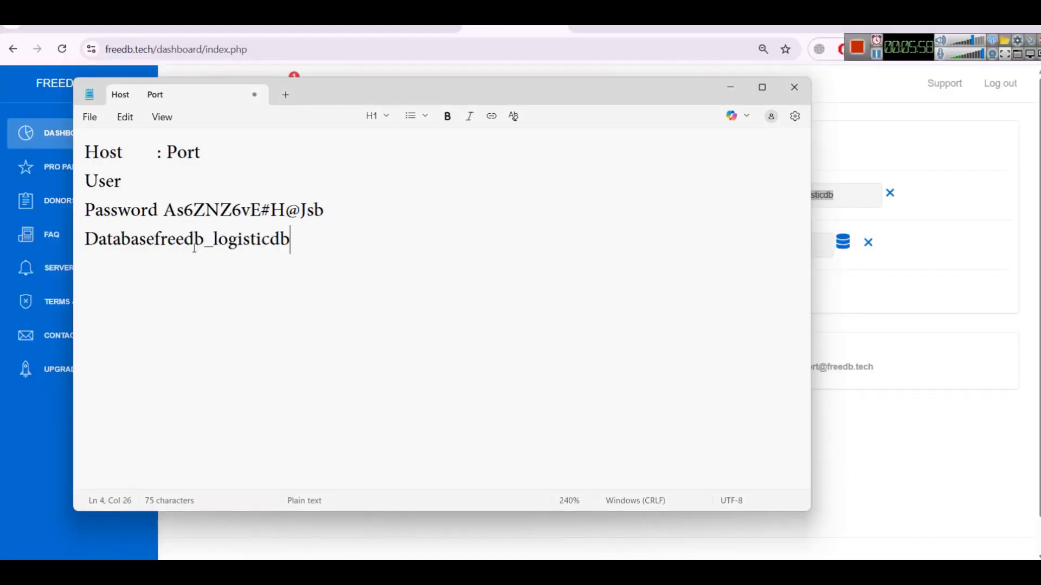
left_click(157, 234)
type(": ")
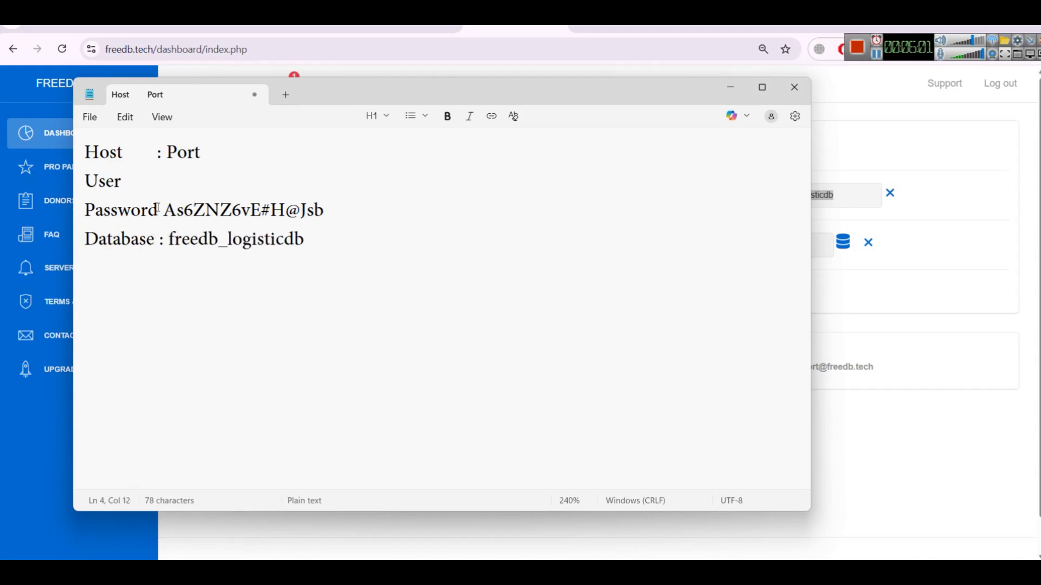
type(":")
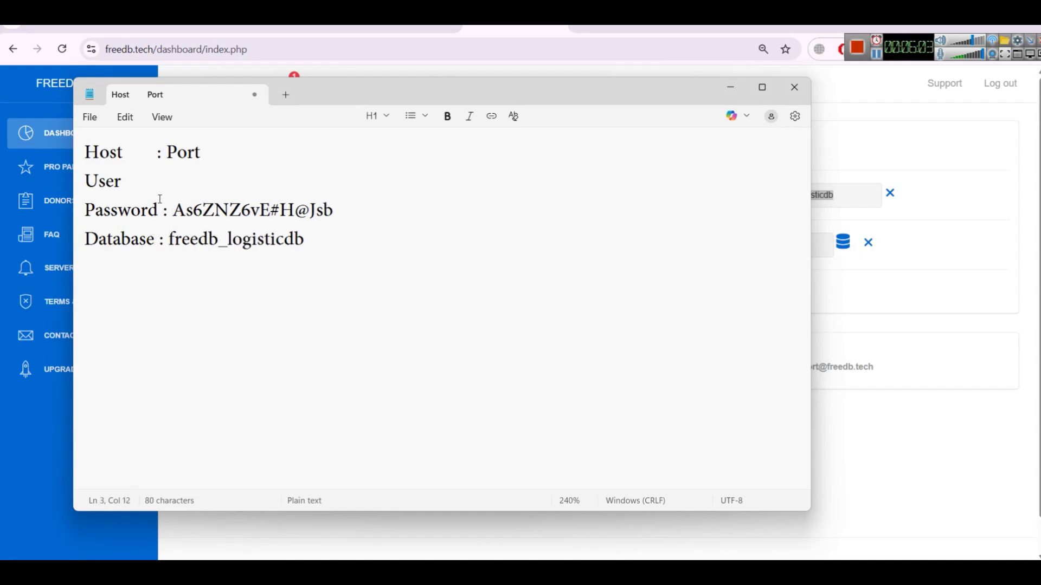
Step: Copy the database user name freedb_logisticuser from FreeDB into the note's User line, separated by a colon
left_click(932, 260)
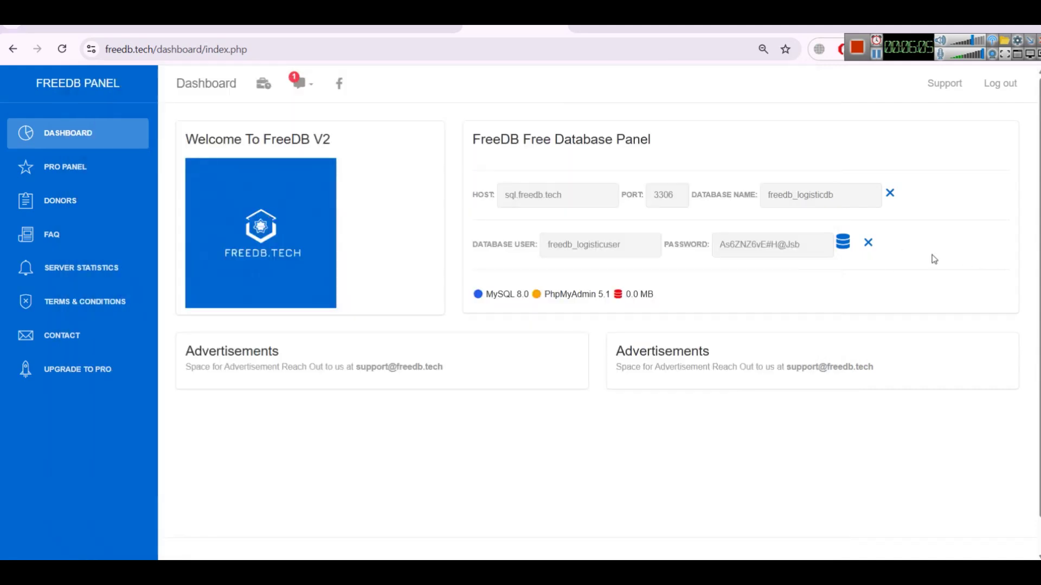
double_click(592, 239)
key("ctrl+c")
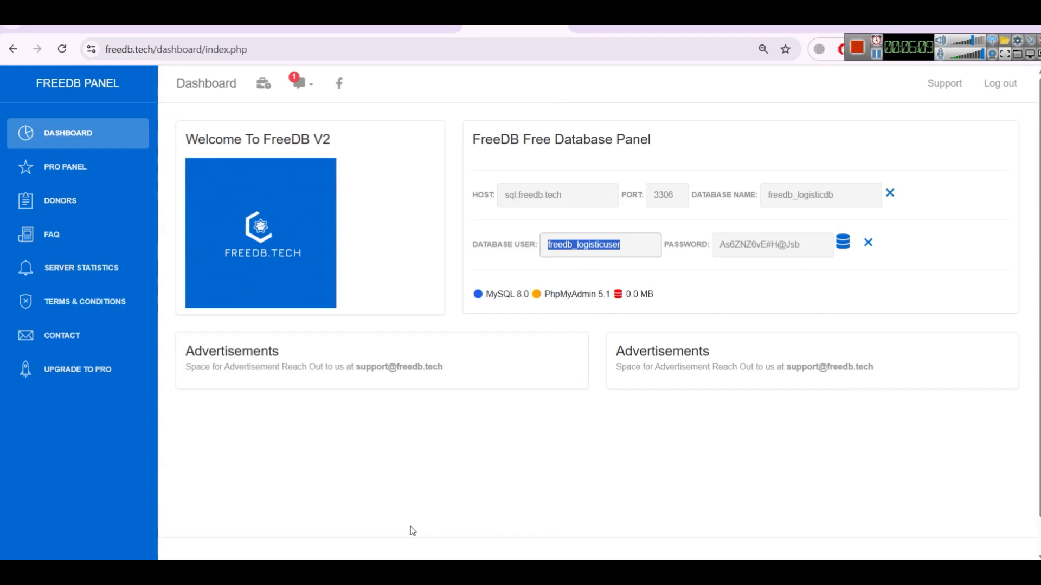
mouse_move(366, 572)
left_click(657, 523)
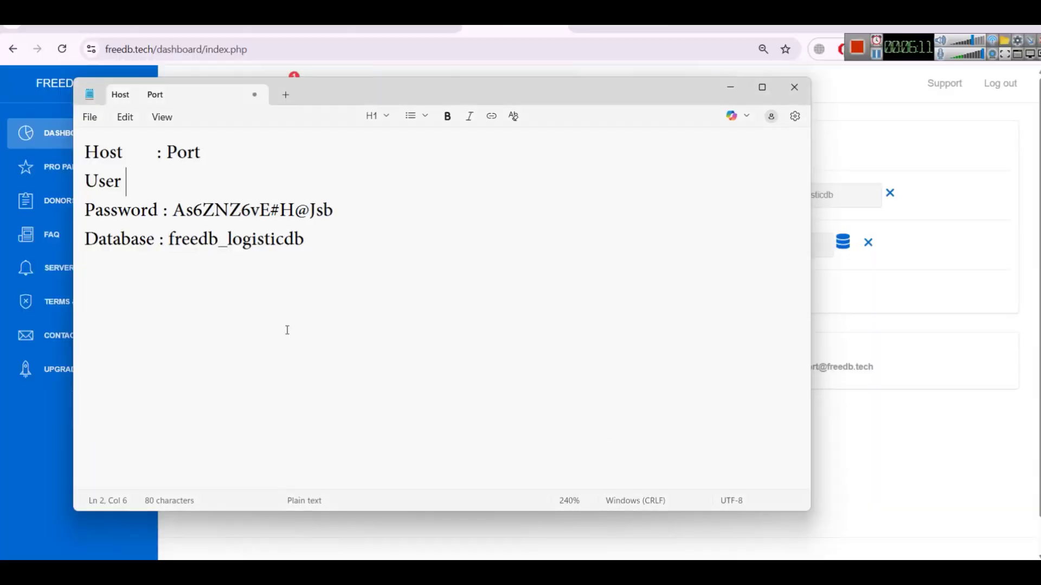
type(":")
key("ctrl+v")
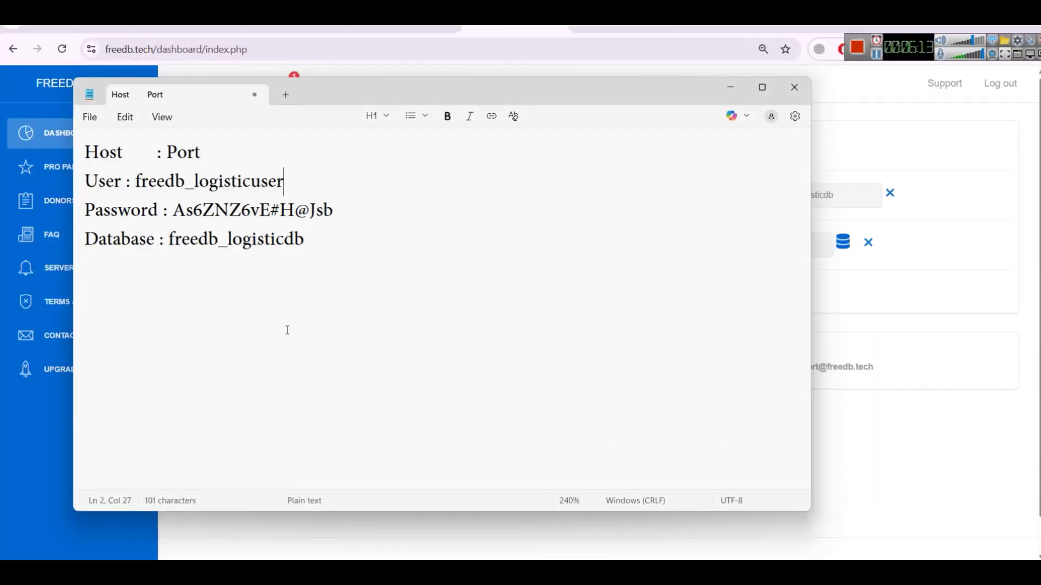
Step: Copy the host address sql.freedb.tech from FreeDB into the note's Host line and add a colon behind it
left_click(884, 239)
double_click(550, 196)
key("ctrl+c")
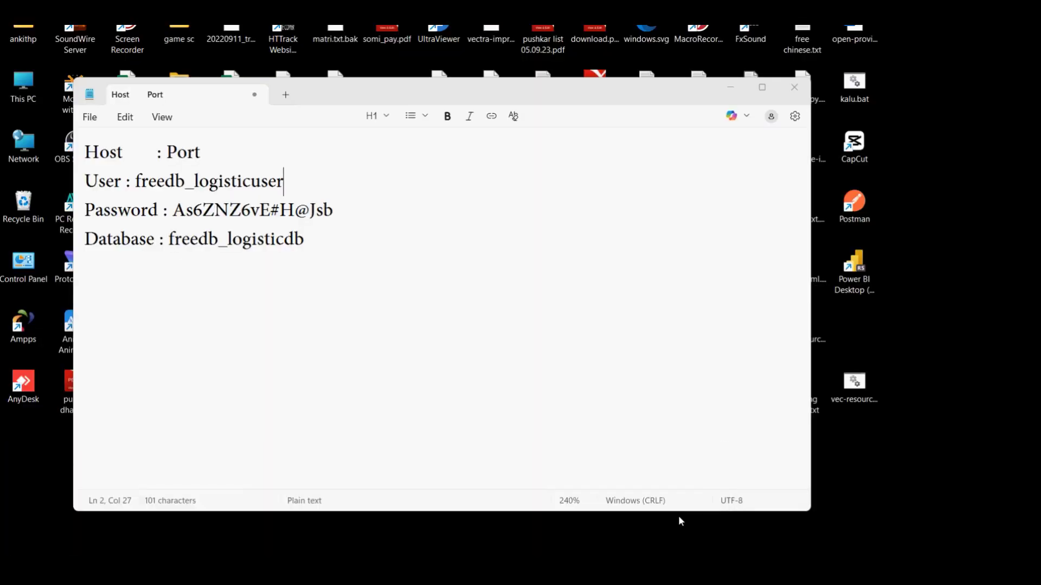
left_click(680, 520)
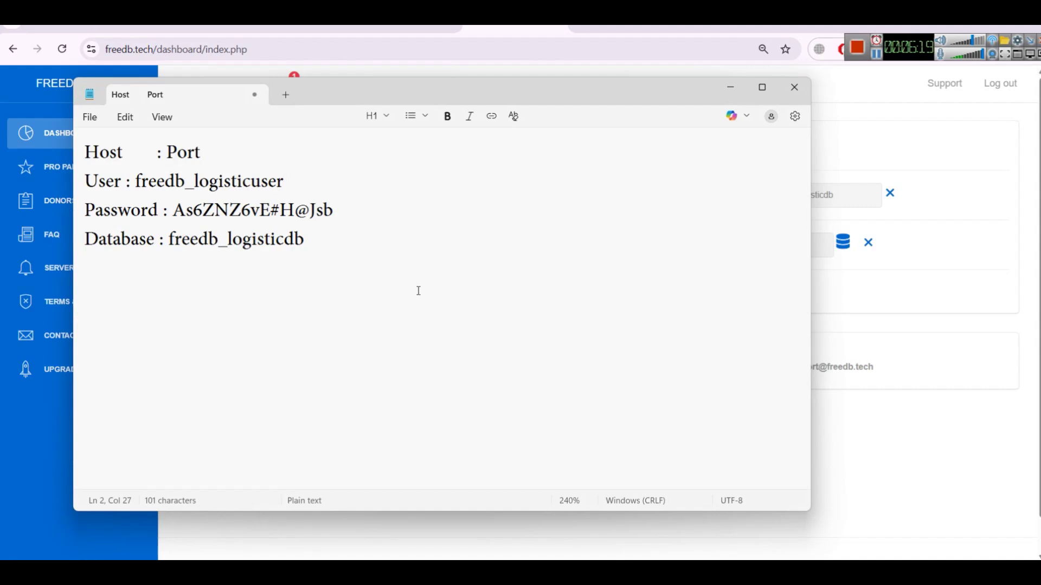
left_click(122, 153)
key("ctrl+v")
type(":")
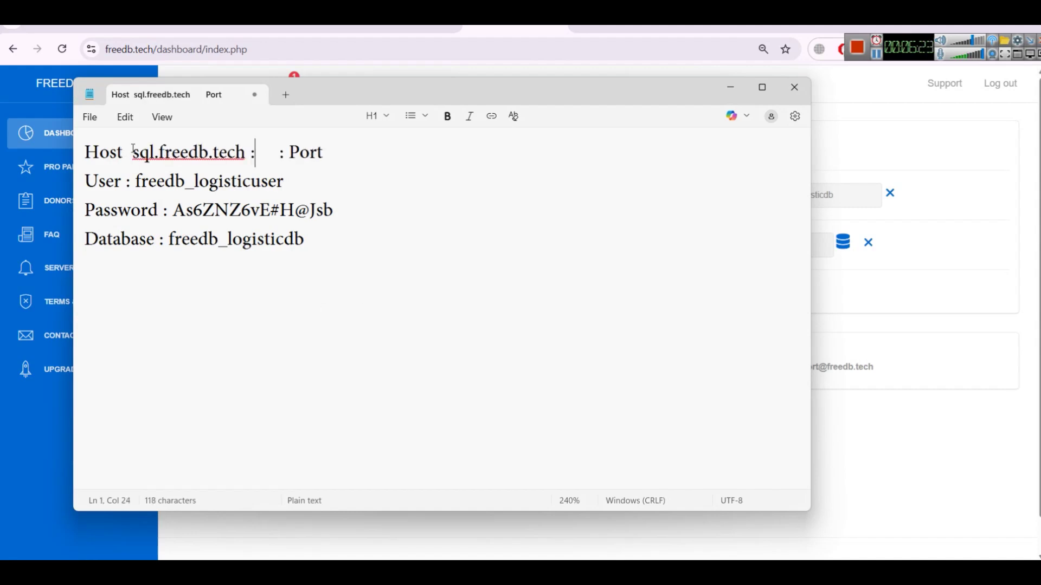
Step: Add the port number 3306 after Port on the note's Host line, and return to the FreeDB dashboard
left_click(344, 149)
type("3306")
left_click(911, 233)
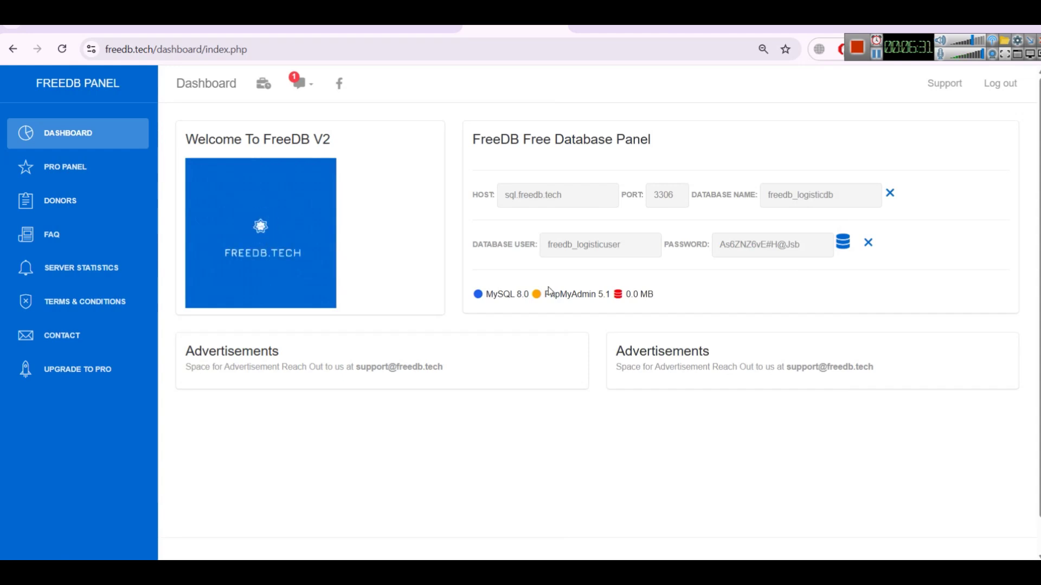
Step: Switch to the local phpMyAdmin and look at the database list and the tables of logisticsdb
left_click(758, 27)
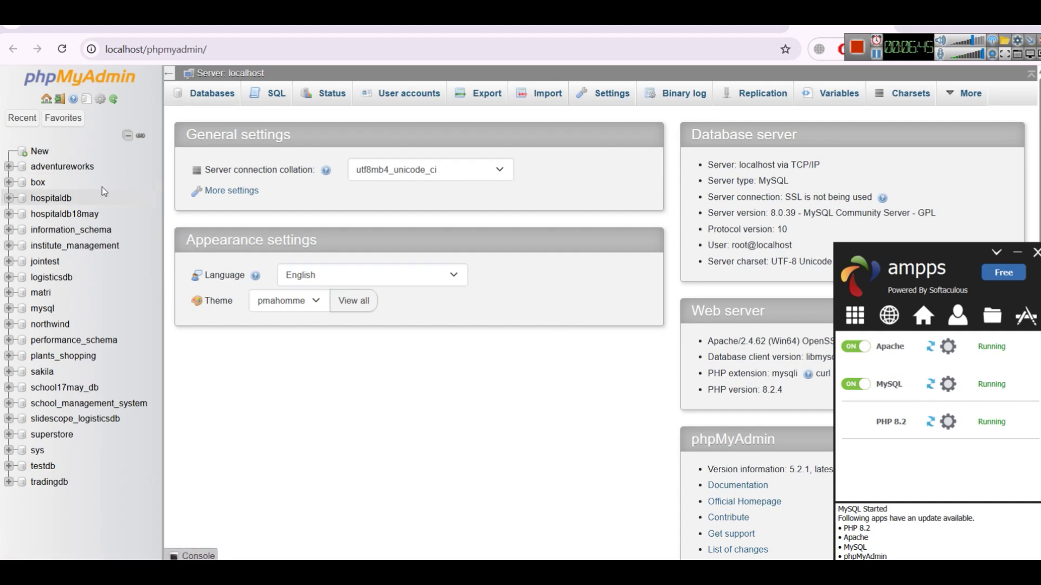
left_click(39, 152)
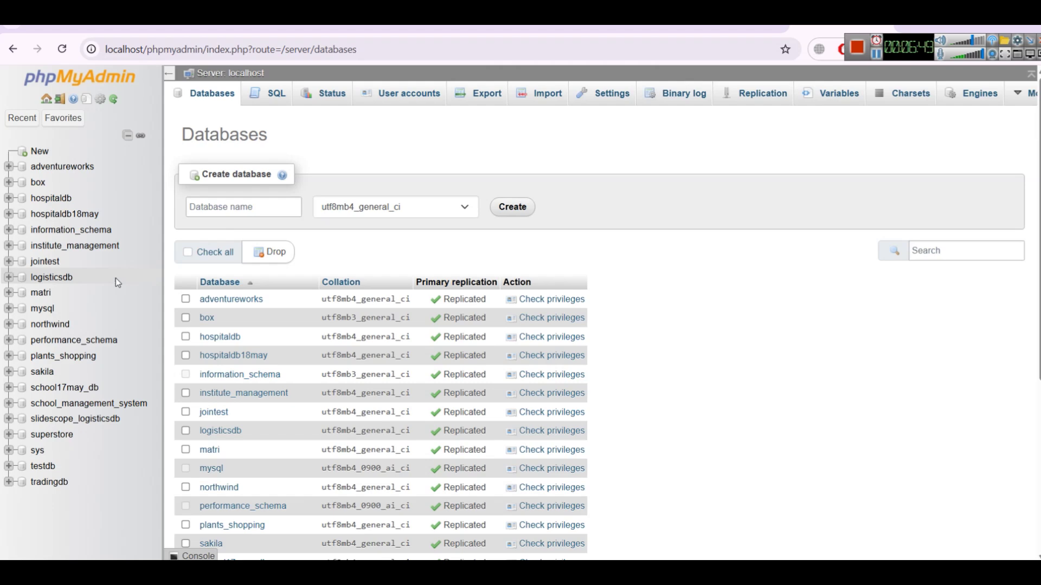
left_click(59, 277)
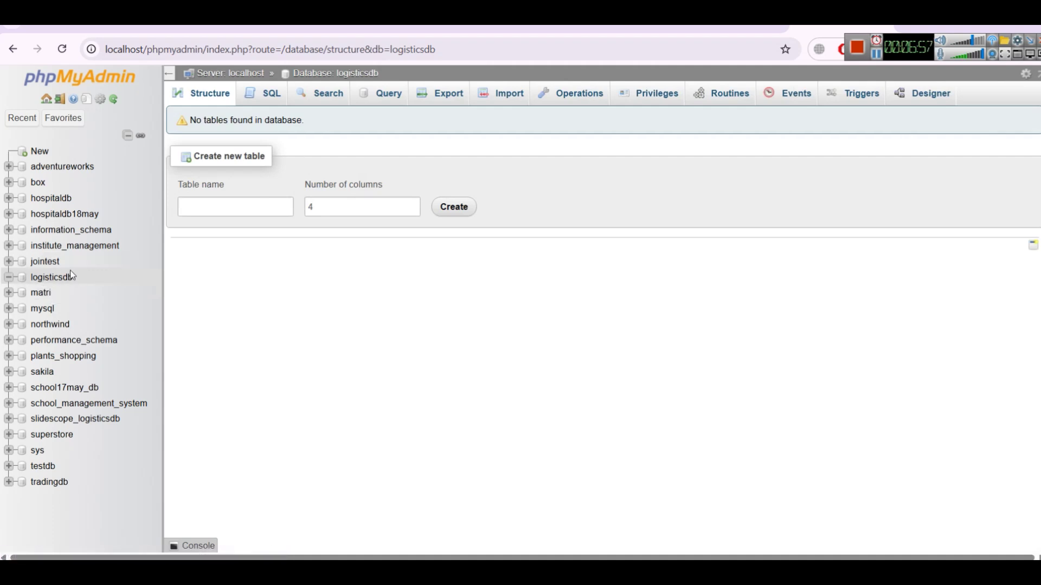
Step: Run the query DROP DATABASE logisticsdb on the local MySQL server
left_click(64, 88)
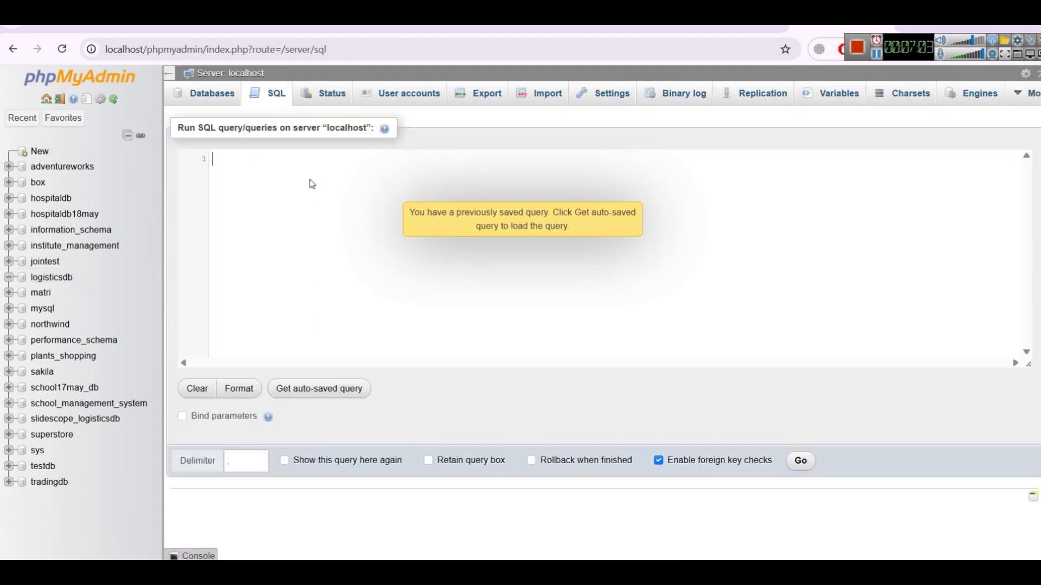
type("DROP d")
key("BackSpace")
type("DAT")
key("Down")
key("Return")
type("log")
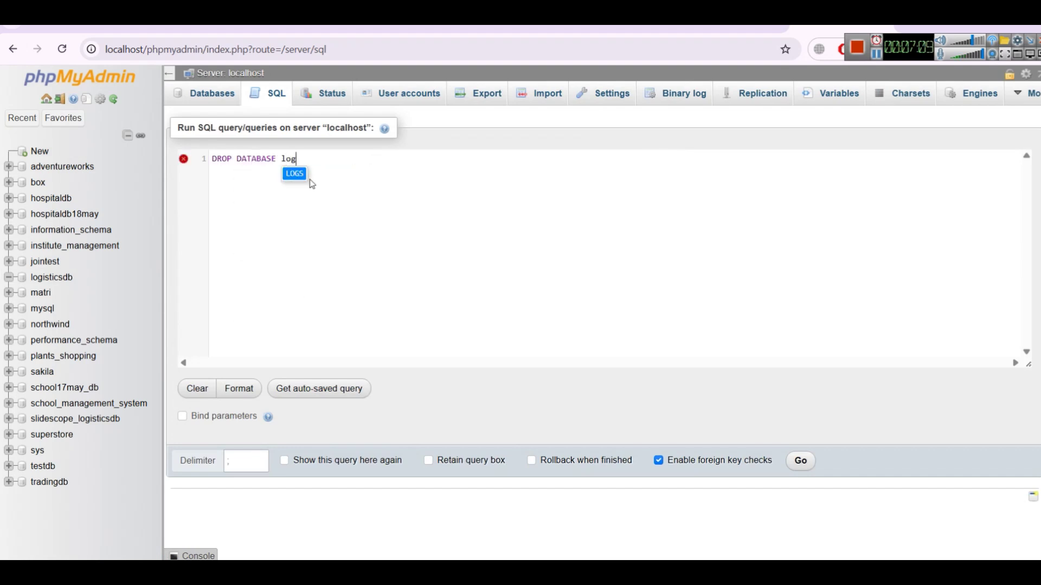
type("isticsdb")
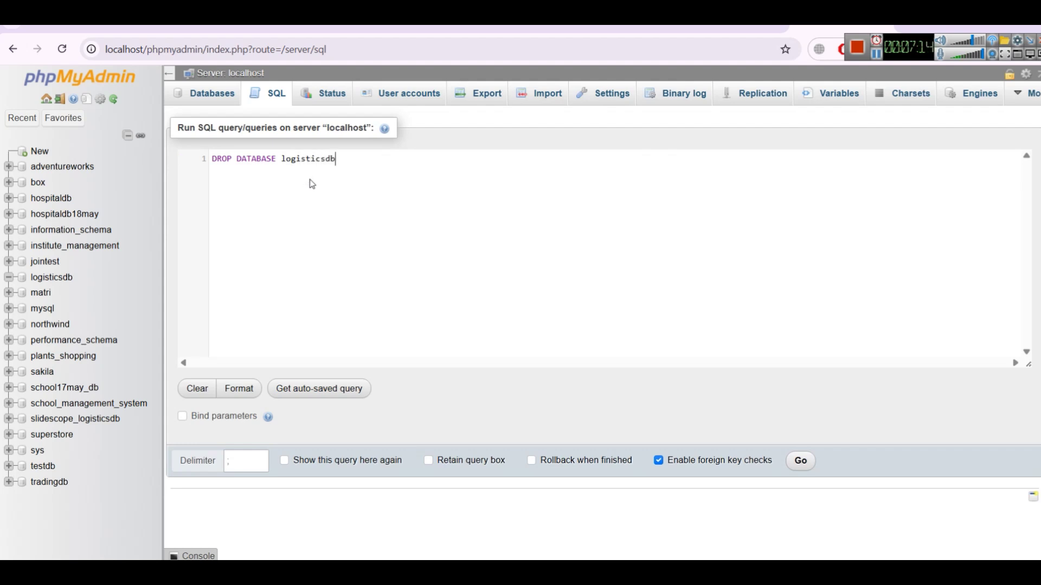
key("ctrl+a")
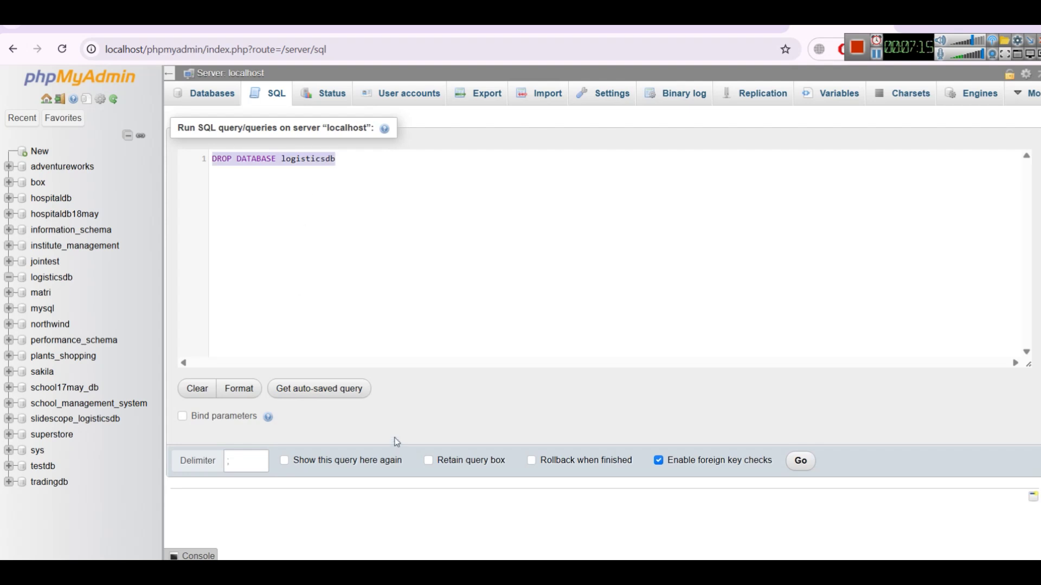
left_click(801, 461)
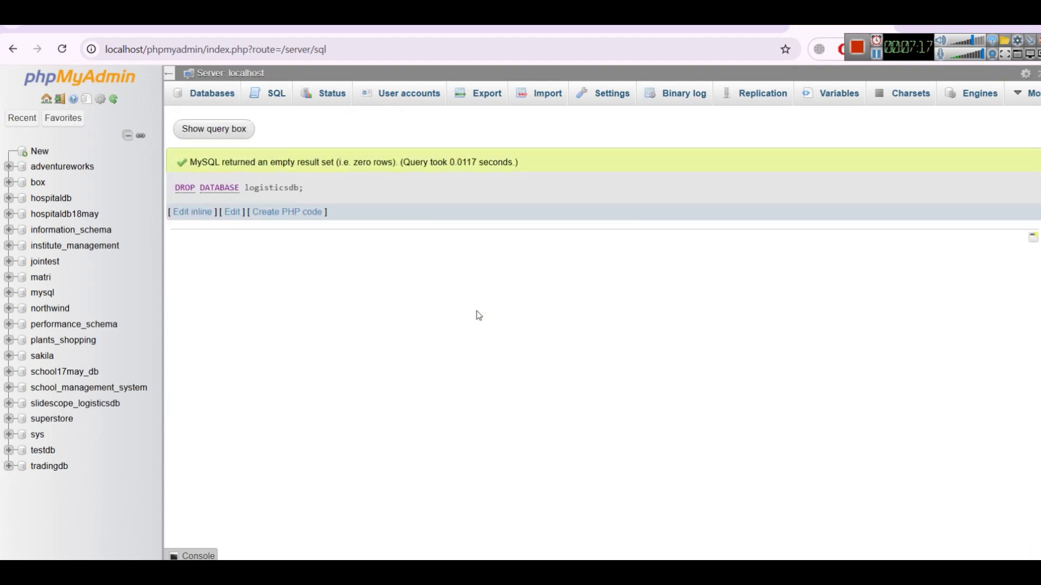
key("ctrl+plus")
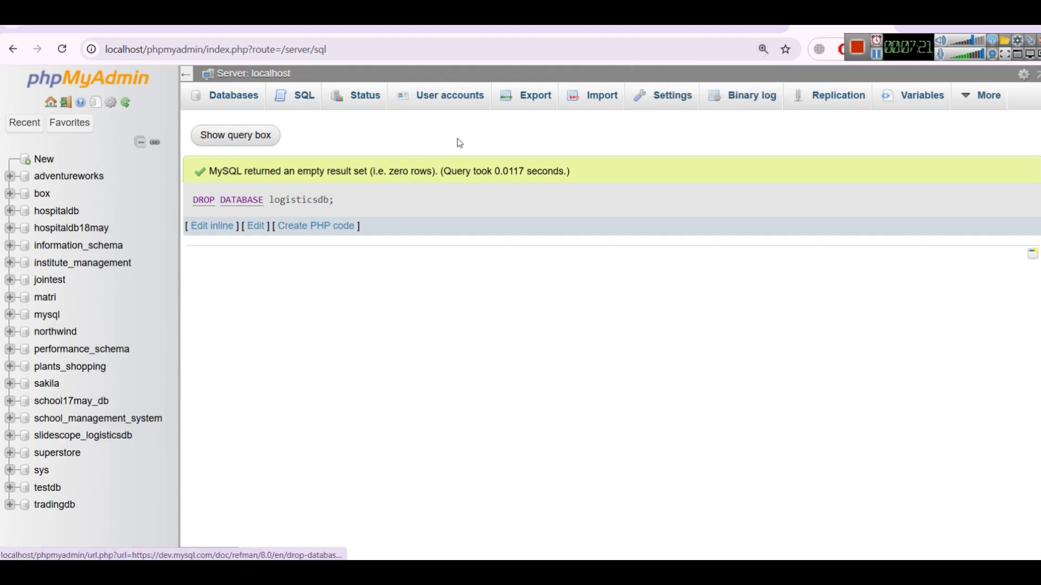
left_click(93, 84)
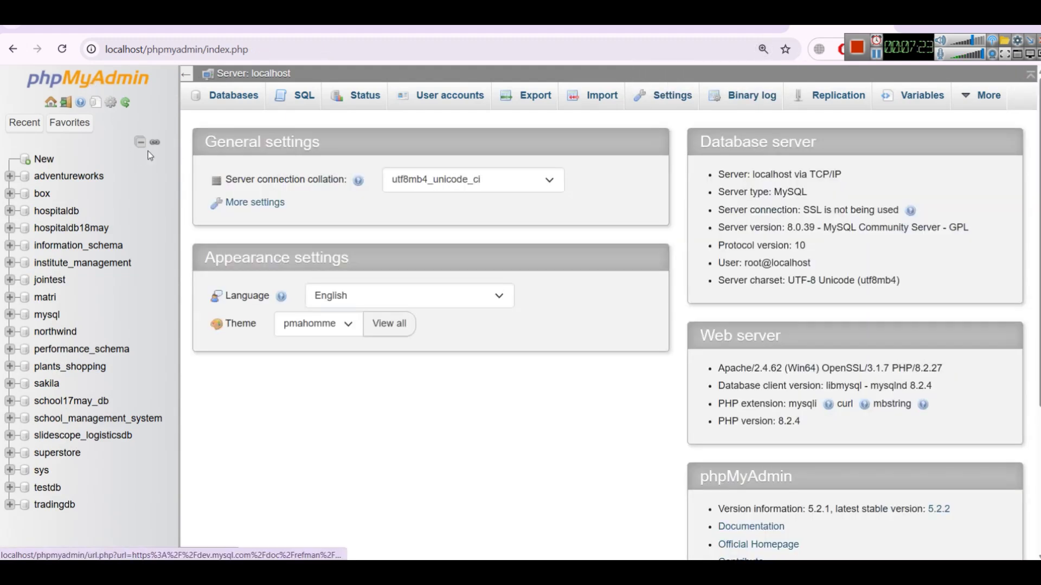
left_click(52, 160)
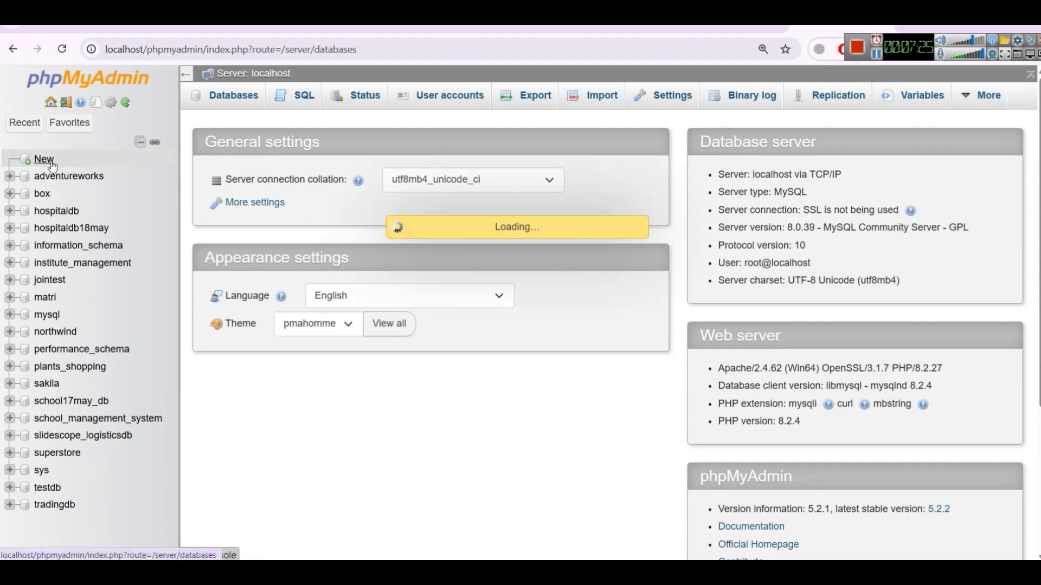
left_click(255, 229)
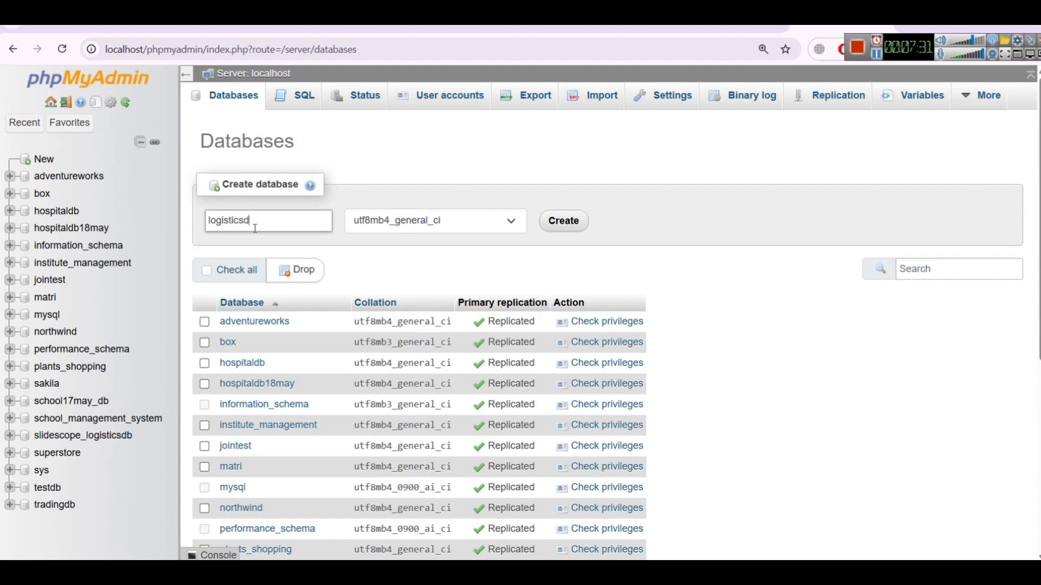
type("logisticsdby")
key("BackSpace")
Step: Browse the customers, drivers and inventory tables of the local slidescope_logisticsdb database
left_click(54, 440)
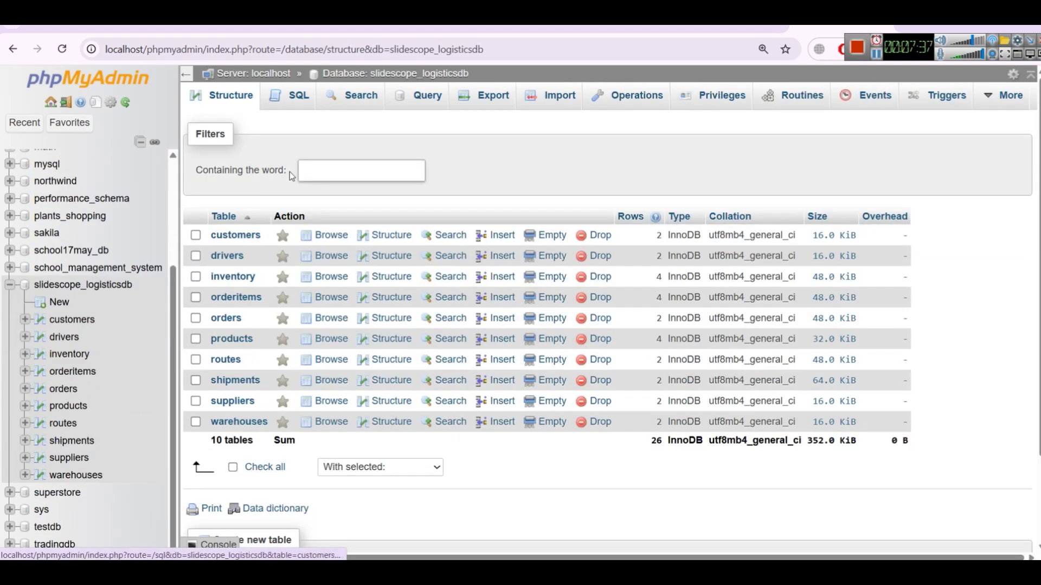
left_click(236, 235)
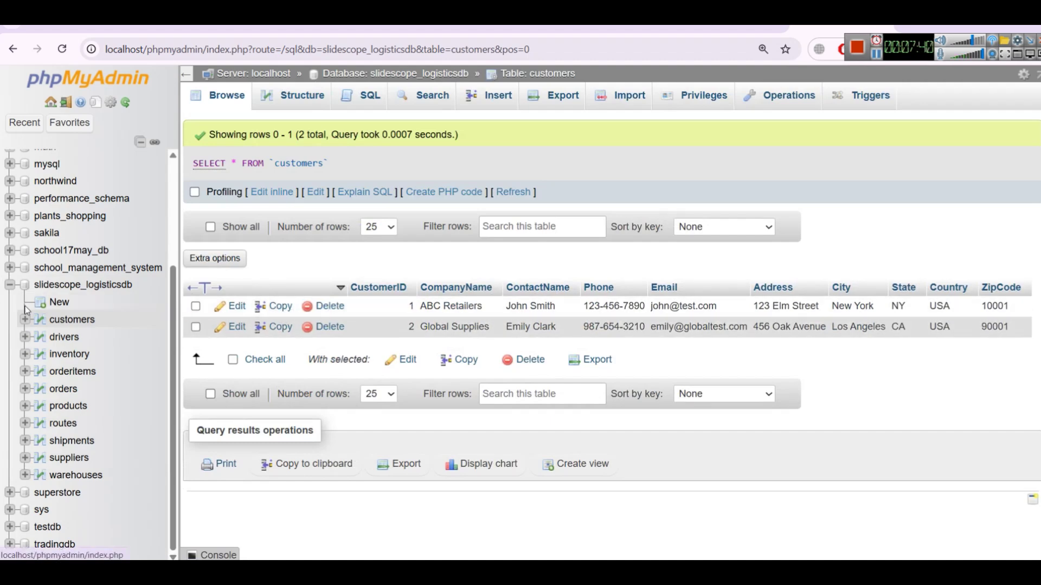
left_click(64, 338)
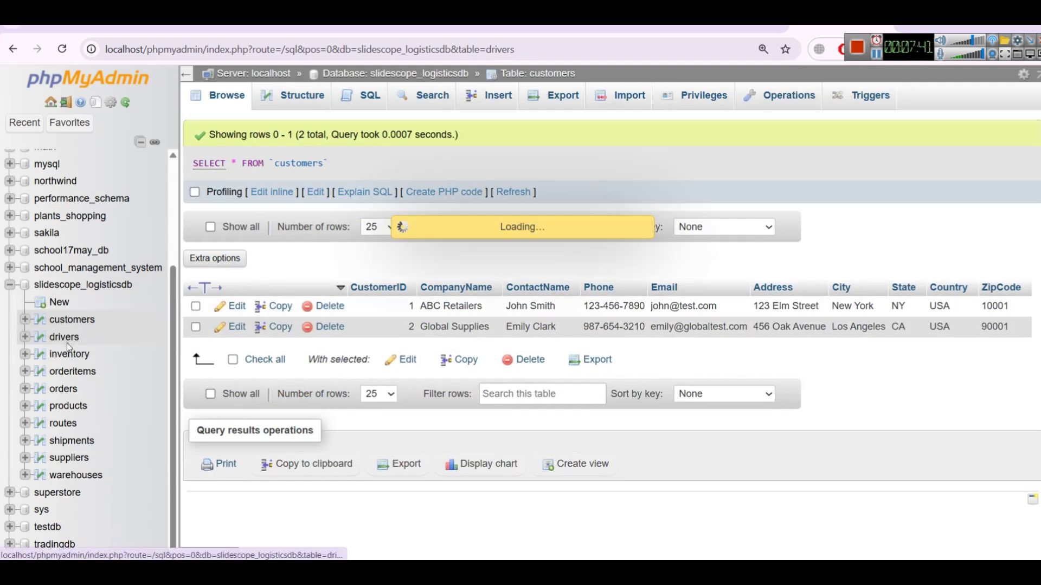
left_click(63, 355)
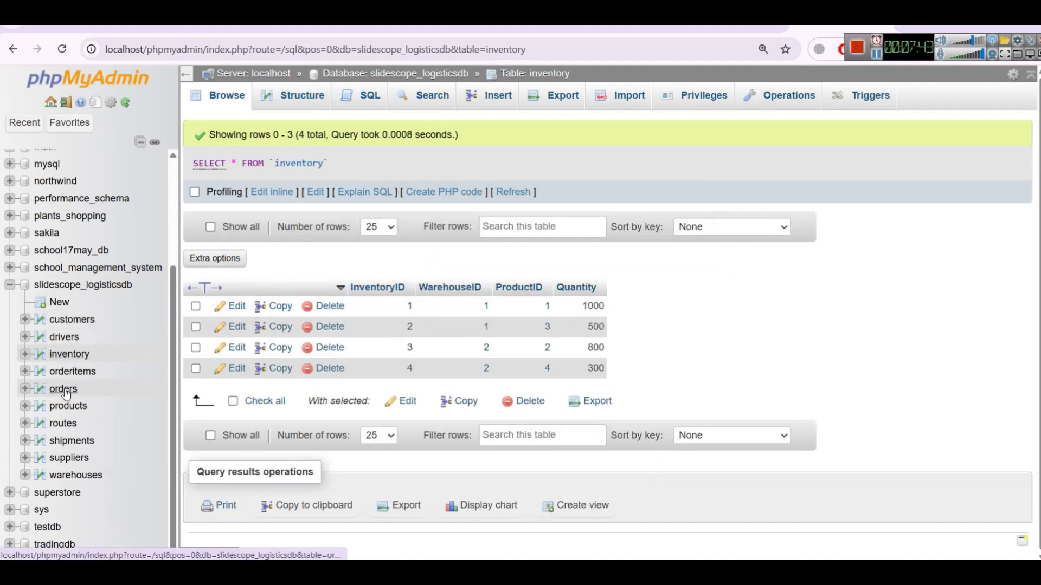
left_click(515, 26)
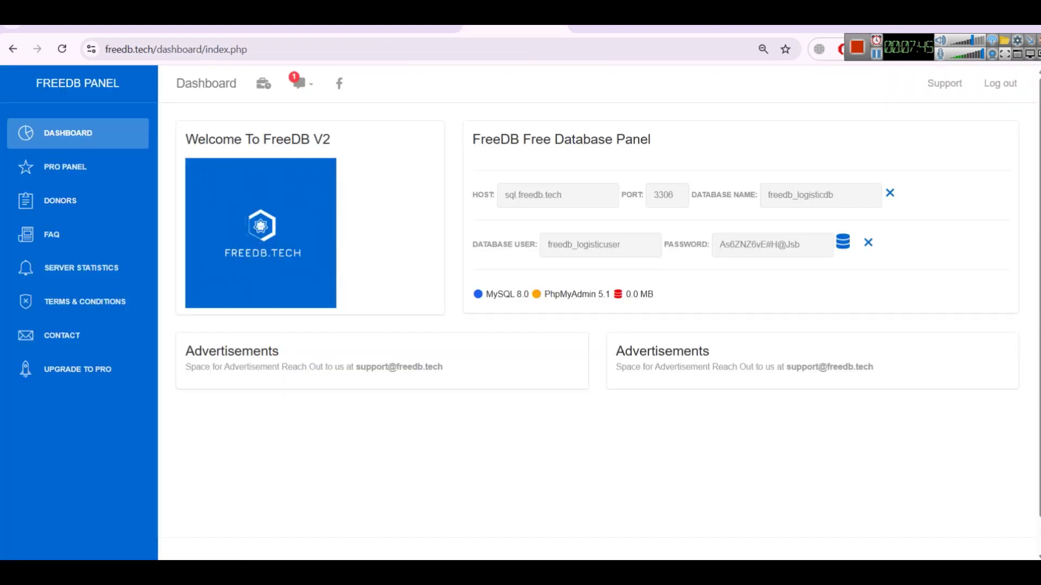
left_click(843, 245)
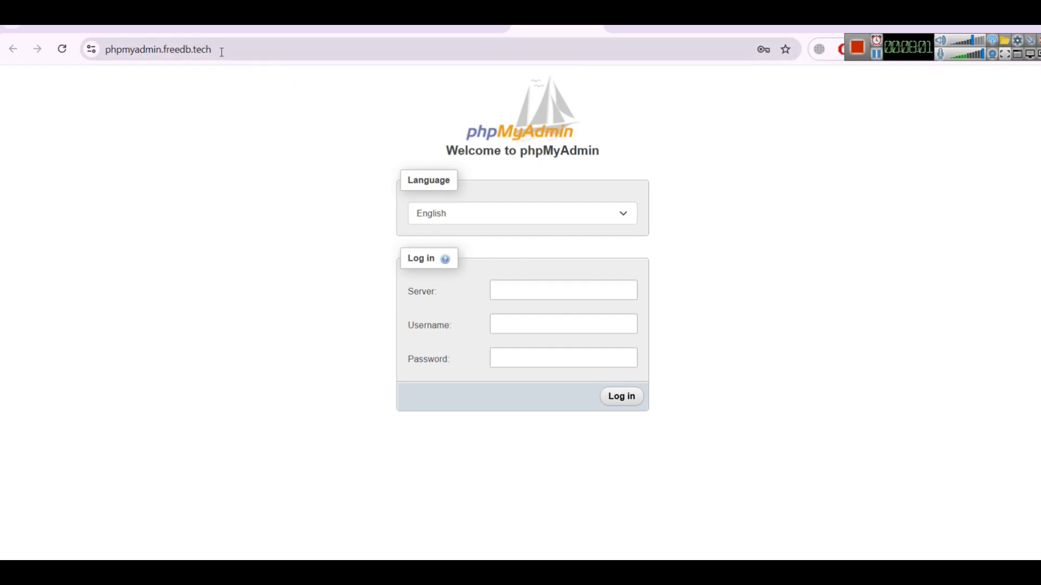
left_click(162, 50)
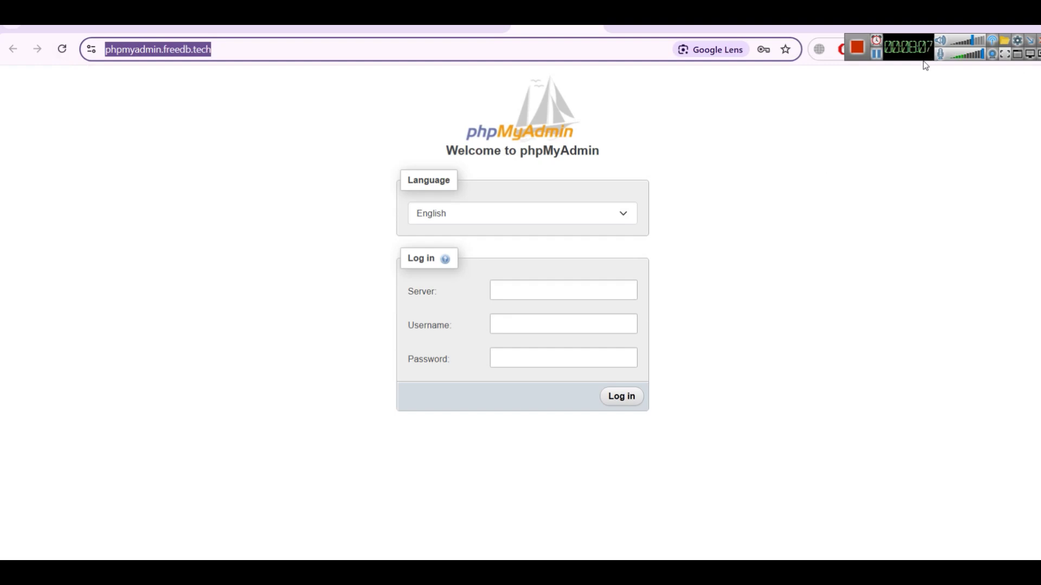
left_click(876, 53)
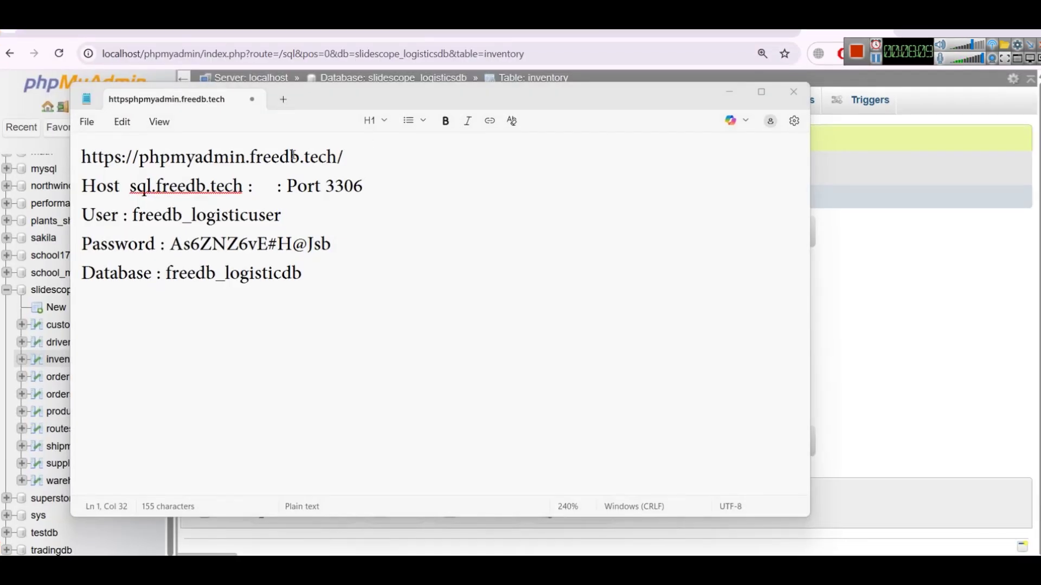
key("alt+Tab")
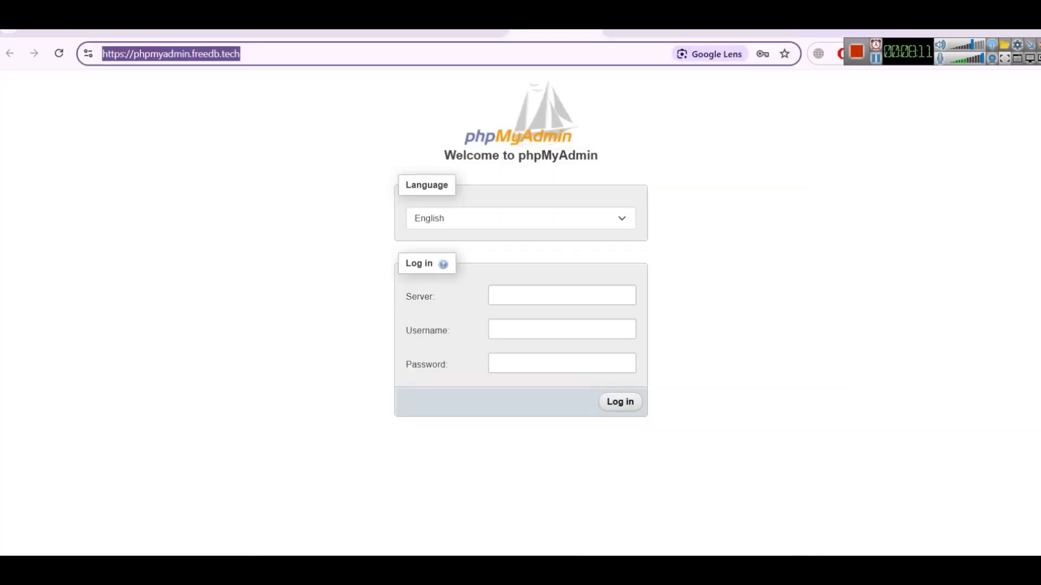
Step: Copy the host sql.freedb.tech from the Notepad note into the Server field of the phpMyAdmin login form
left_click(599, 290)
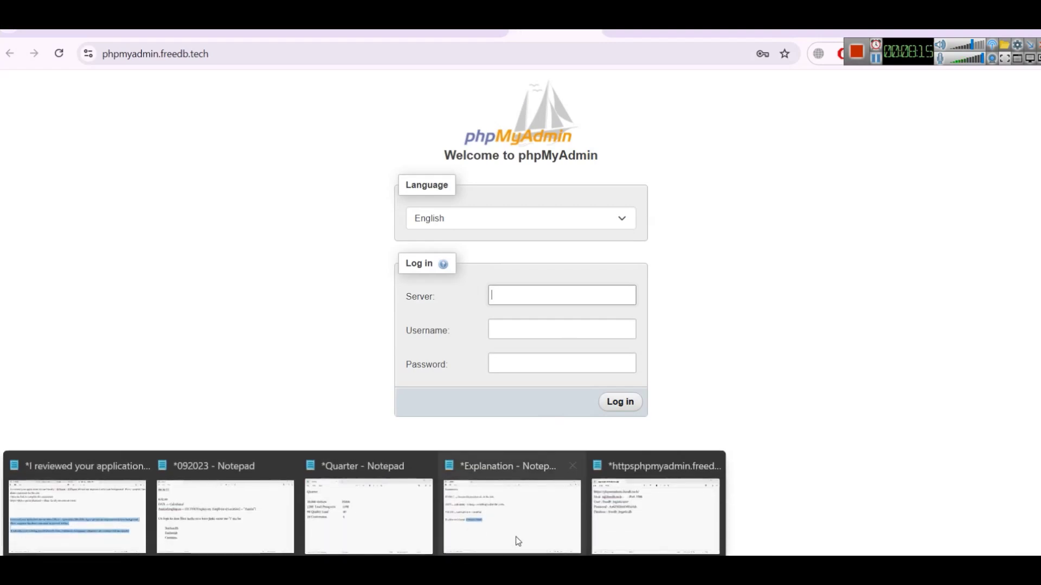
left_click(659, 515)
left_click(131, 187)
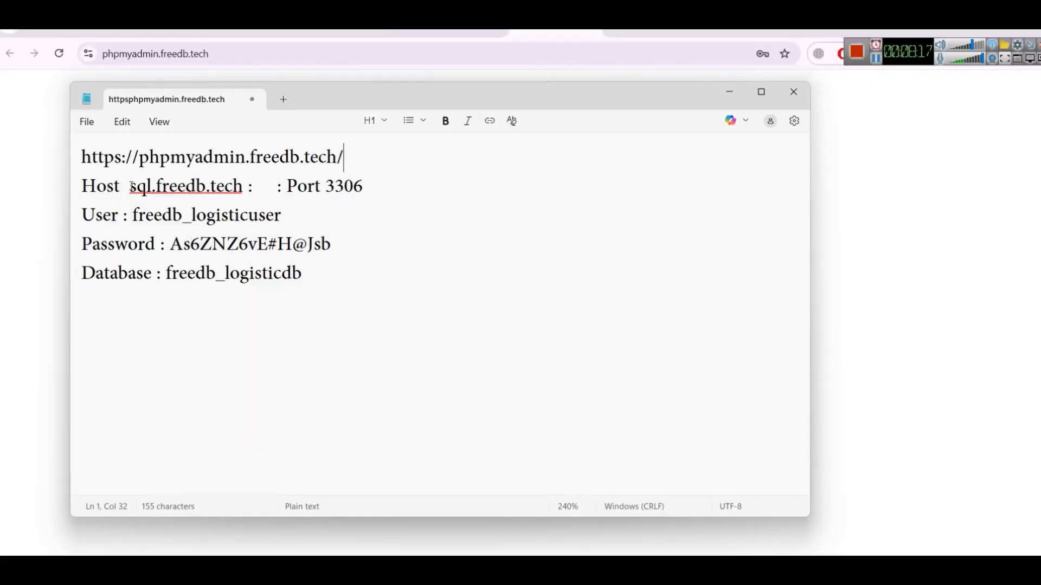
key("shift+Right")
key("shift+Right")
key("shift+Right")
key("shift+Right")
key("shift+Right")
key("shift+Right")
key("shift+Right")
key("shift+Right")
key("shift+Right")
key("shift+Right")
key("shift+Right")
key("shift+Right")
key("shift+Right")
key("shift+Right")
key("shift+Right")
key("ctrl+c")
left_click(835, 269)
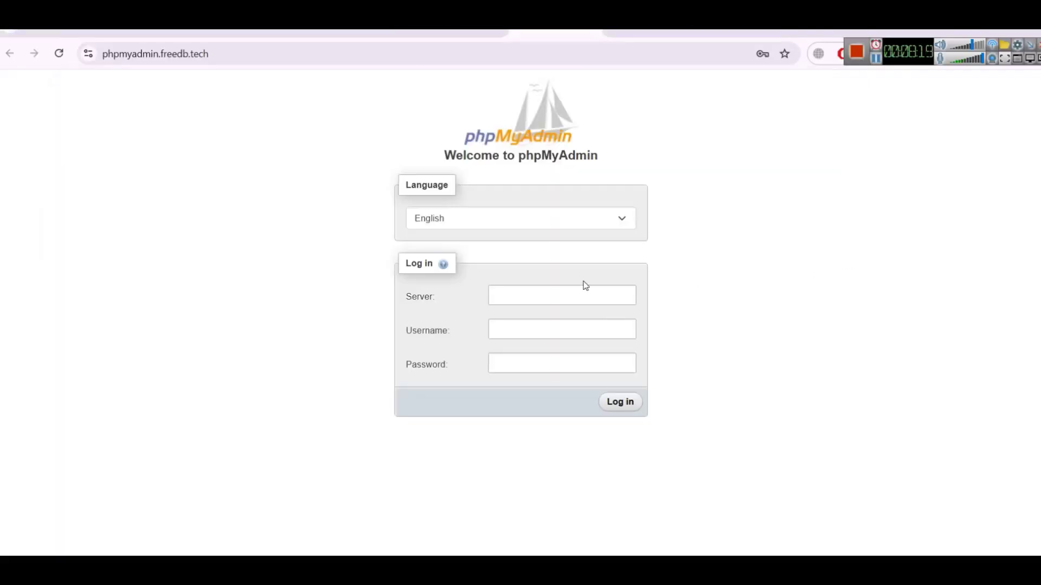
left_click(521, 288)
key("ctrl+v")
Step: Copy the database user freedb_logisticuser from the FreeDB dashboard into the Username field of the phpMyAdmin login form
left_click(536, 360)
left_click(533, 331)
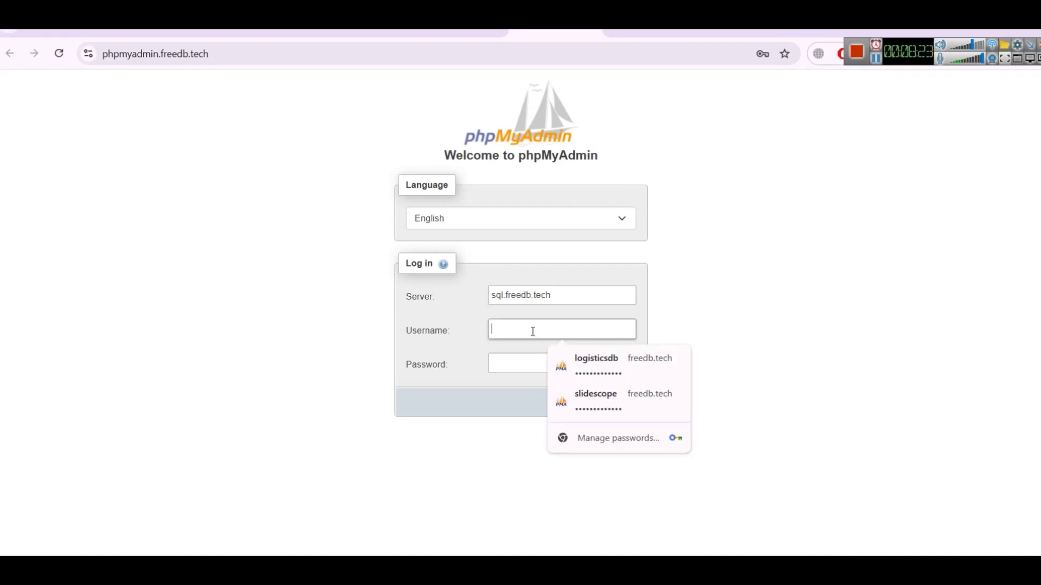
left_click(459, 31)
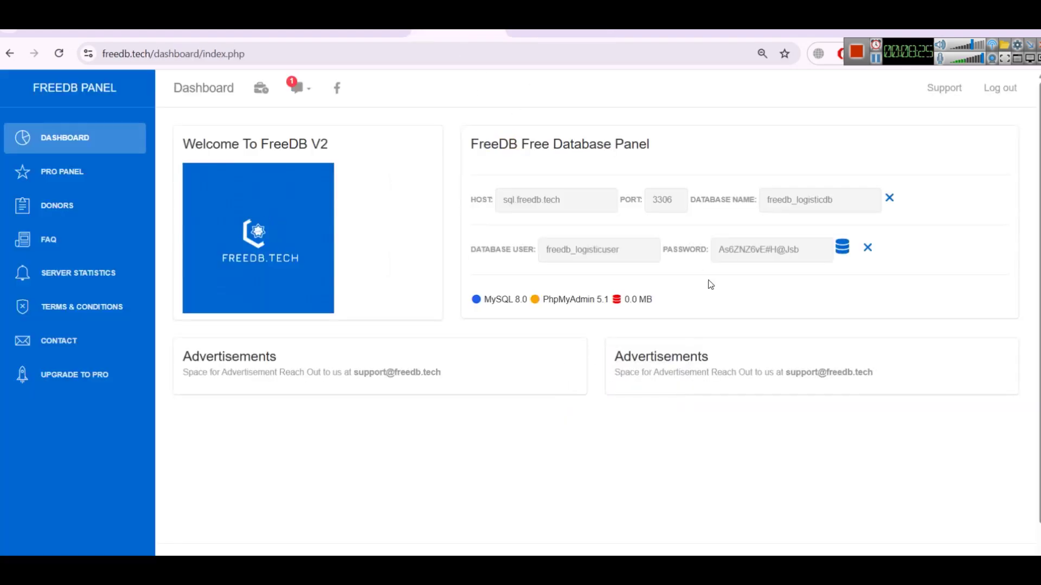
double_click(553, 253)
key("ctrl+c")
left_click(557, 31)
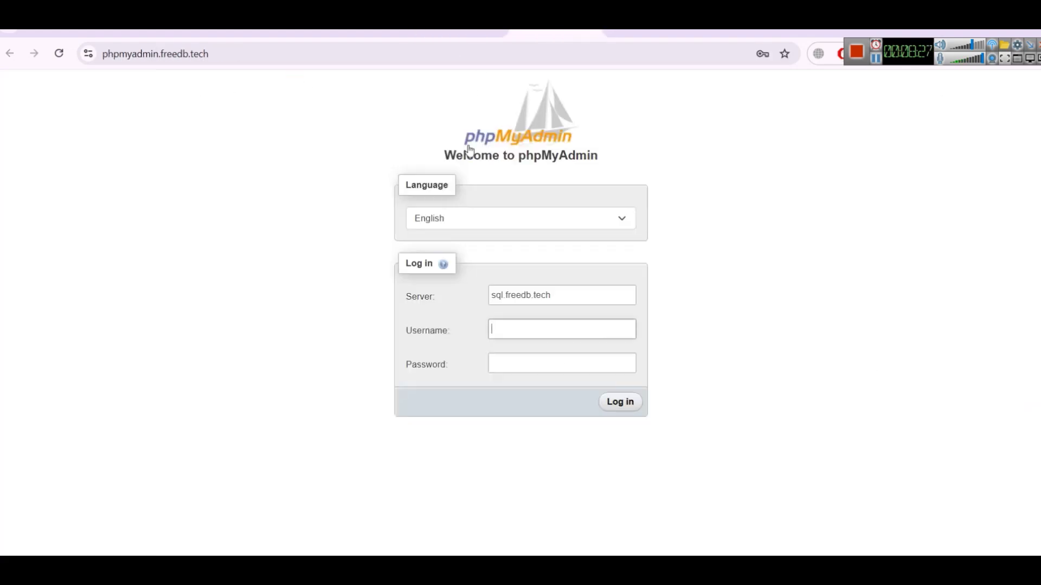
key("ctrl+v")
Step: Copy the database password from the FreeDB dashboard into the login form's Password field and log in to phpMyAdmin
key("ctrl+shift+Tab")
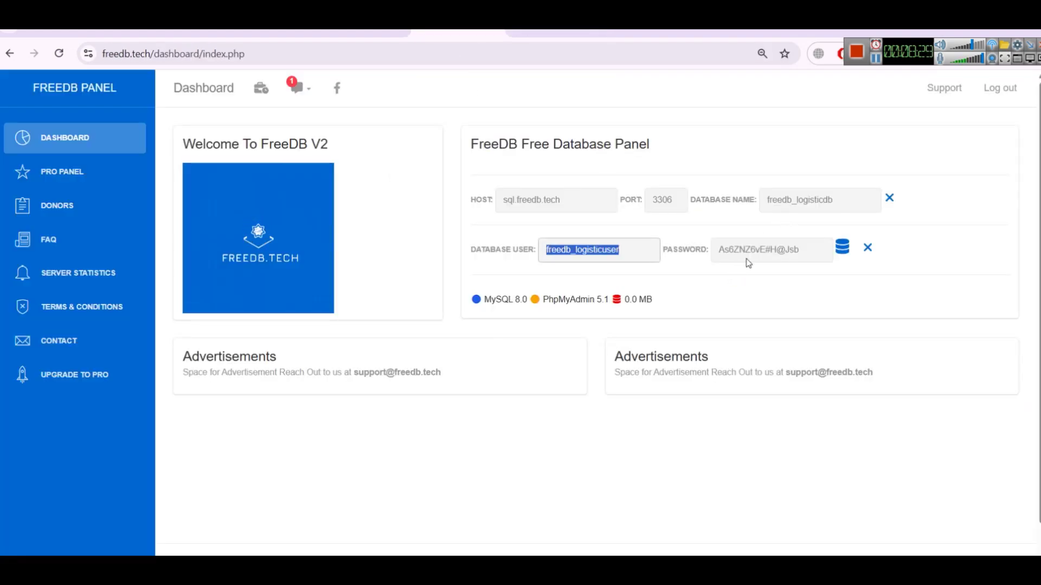
left_click(766, 248)
key("ctrl+c")
key("ctrl+Tab")
left_click(558, 355)
key("ctrl+v")
left_click(626, 405)
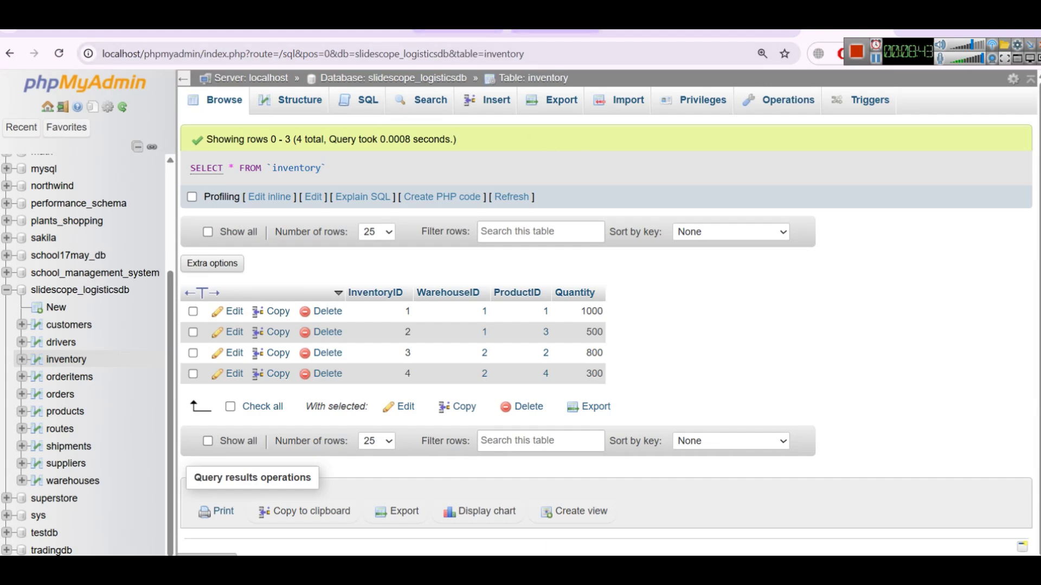
Step: Open the freedb_logisticdb database in the phpMyAdmin hosted at phpmyadmin.freedb.tech
key("ctrl+Tab")
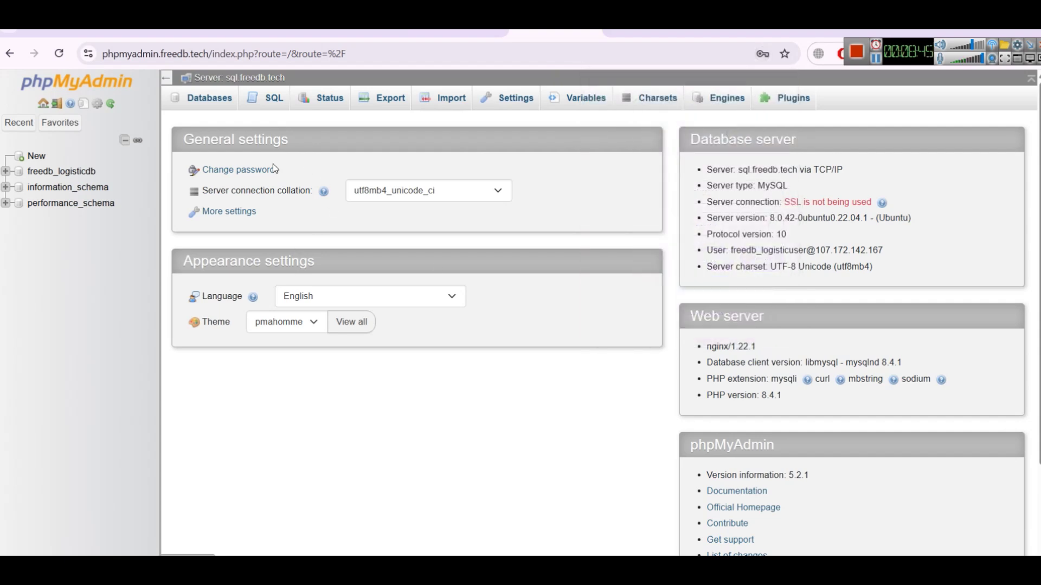
left_click(63, 172)
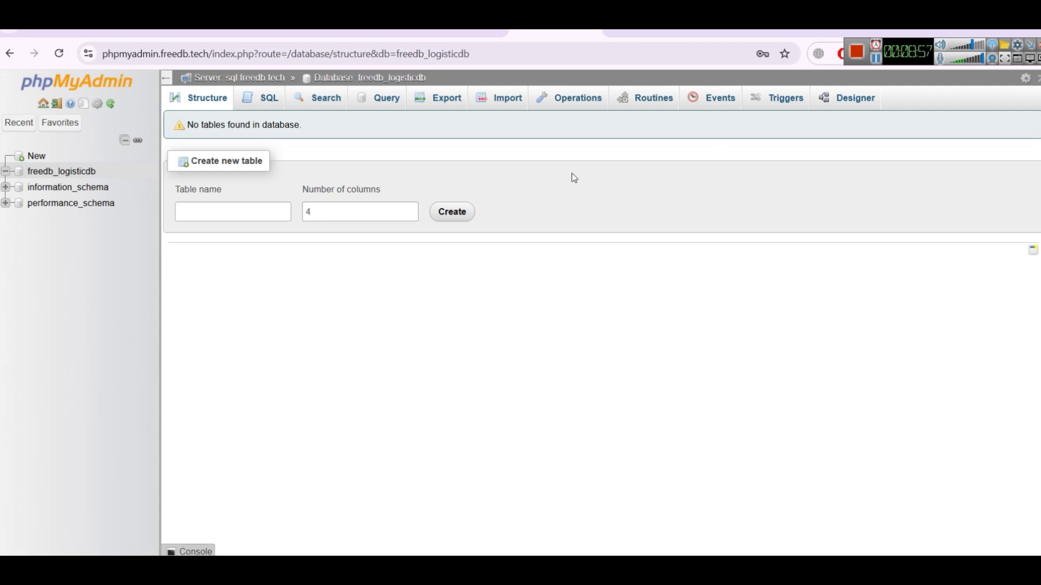
Step: Review the CREATE TABLE script on Slidescope's MySQL logistics practice database page, from the Customers table through the Routes table
left_click(652, 31)
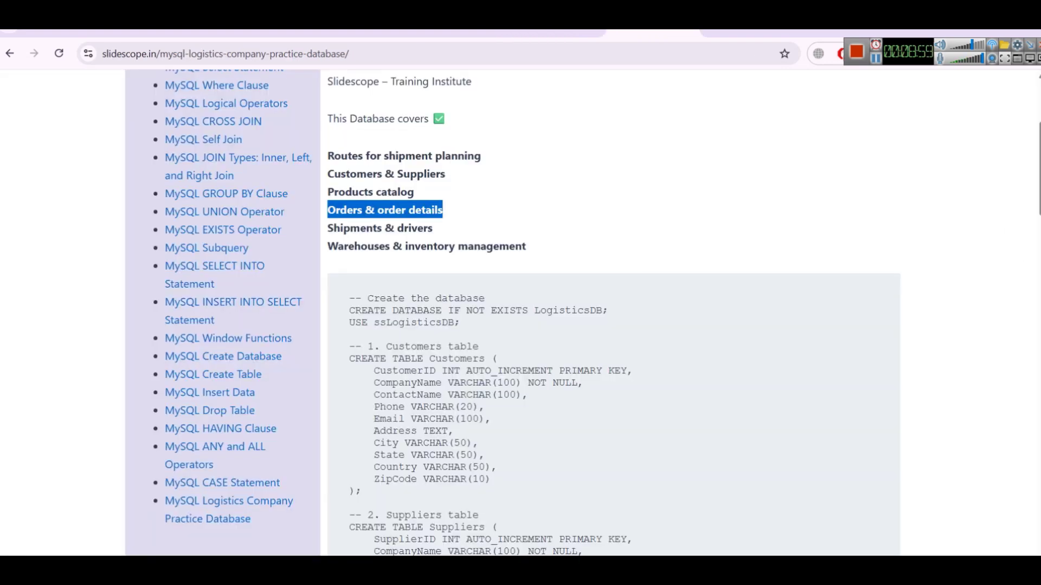
scroll(506, 230, "down", 20)
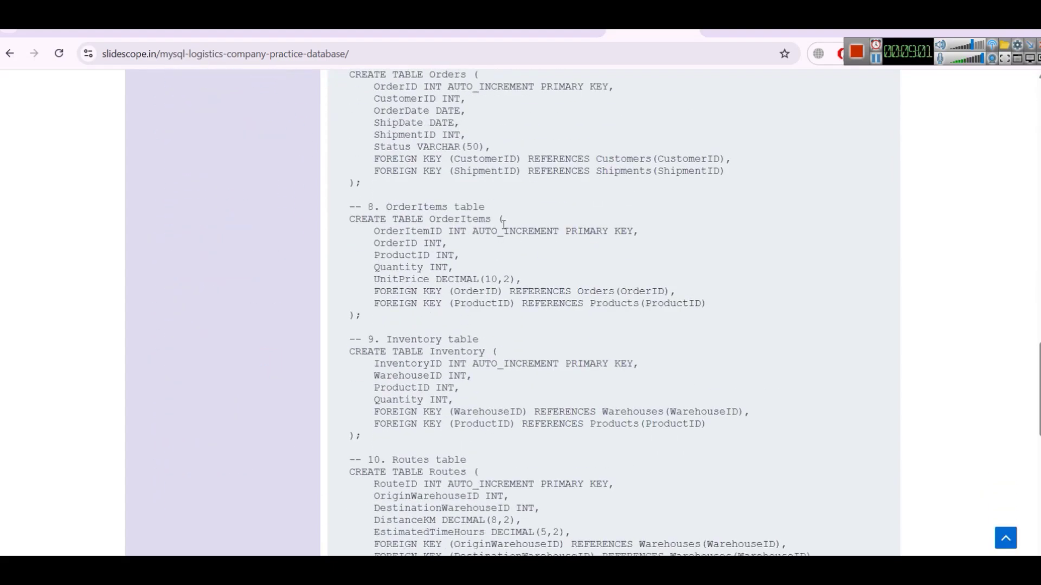
scroll(504, 223, "up", 20)
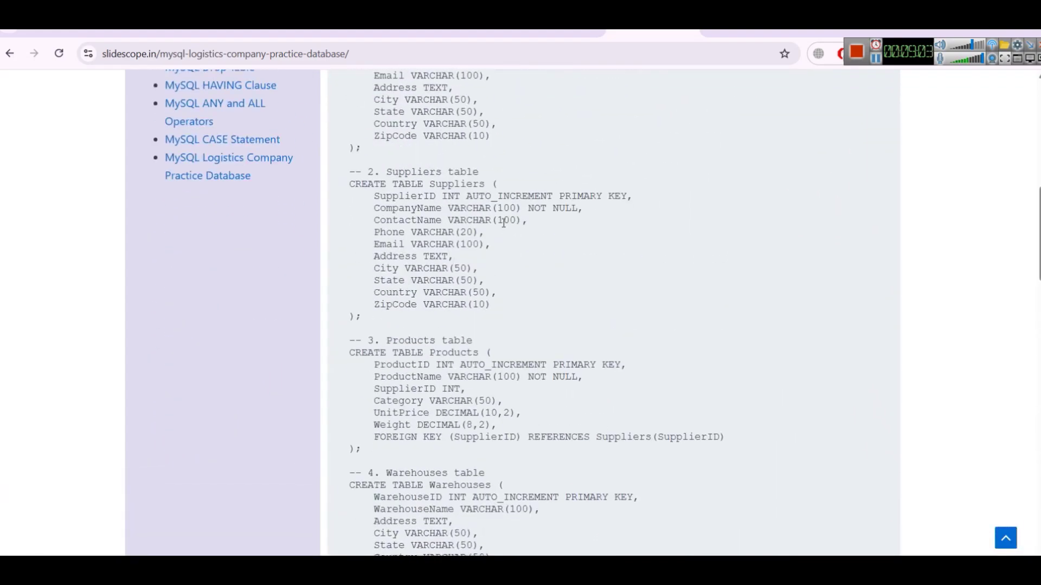
scroll(504, 223, "up", 3)
scroll(483, 260, "down", 20)
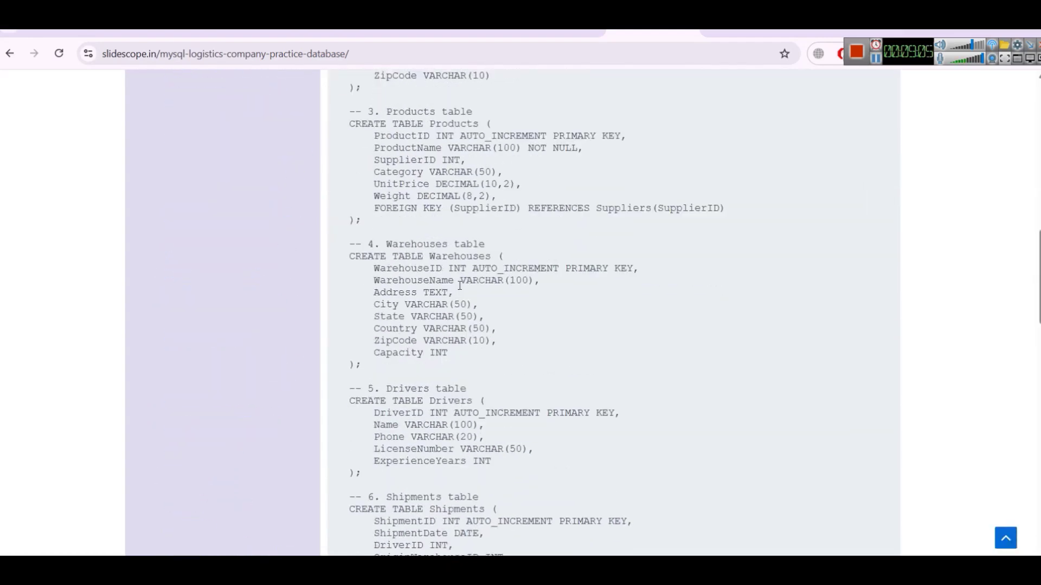
scroll(463, 292, "down", 7)
scroll(464, 291, "up", 3)
Step: Open the Logistics DB ER diagram image in its own browser tab and examine the table relationships
right_click(575, 288)
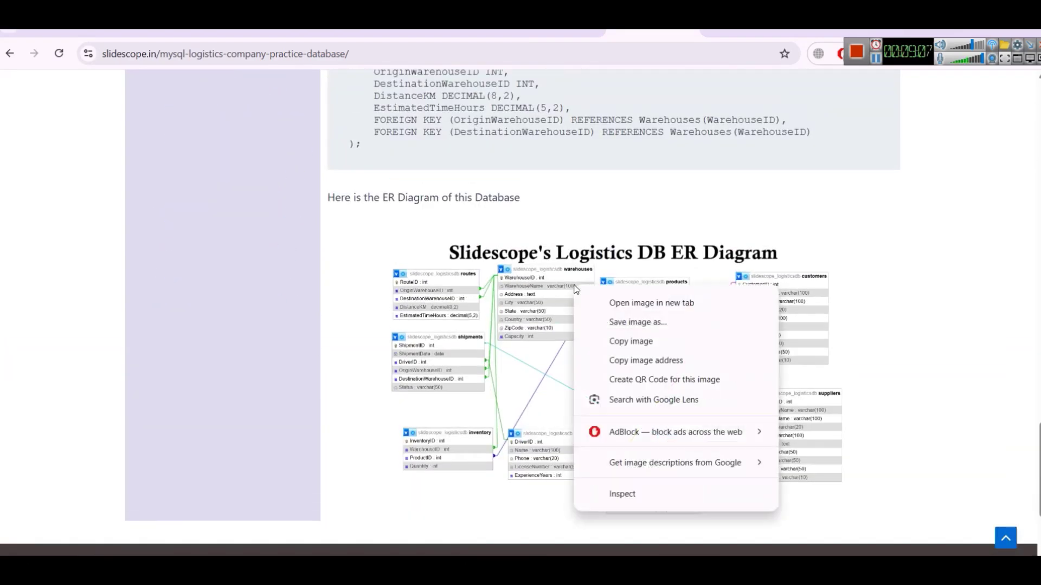
left_click(665, 302)
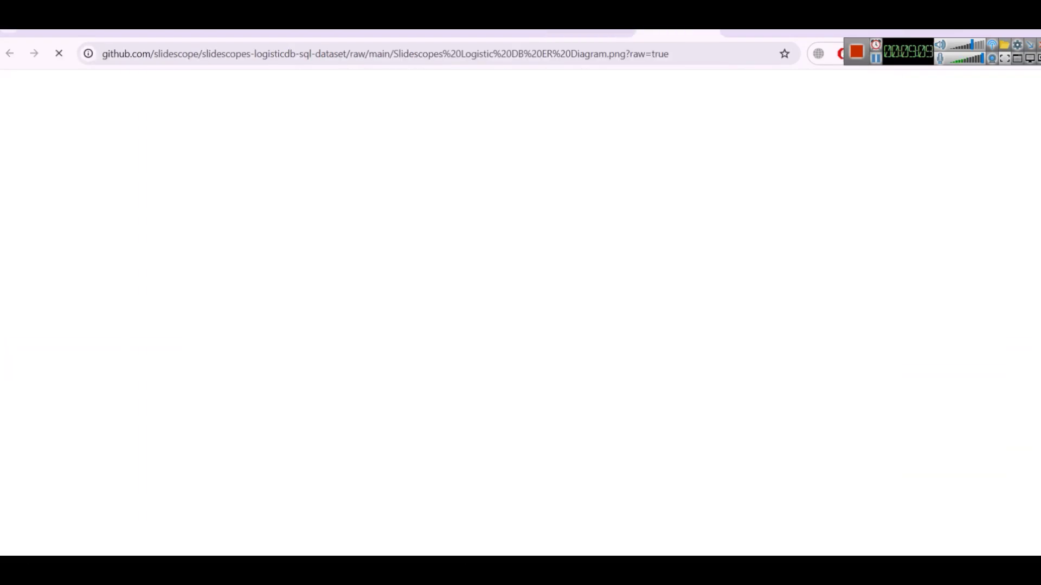
key("ctrl+minus")
key("ctrl+minus")
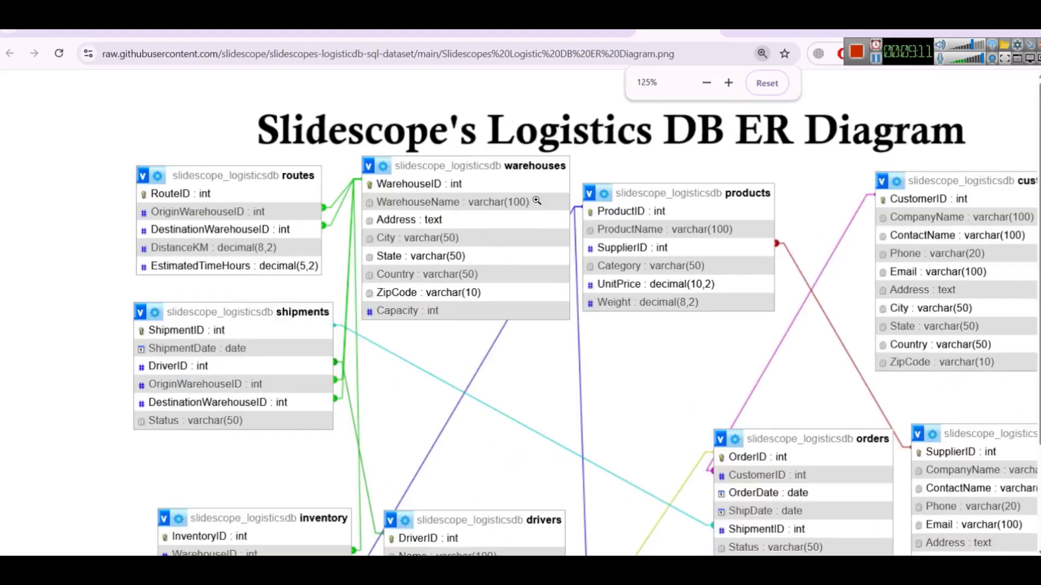
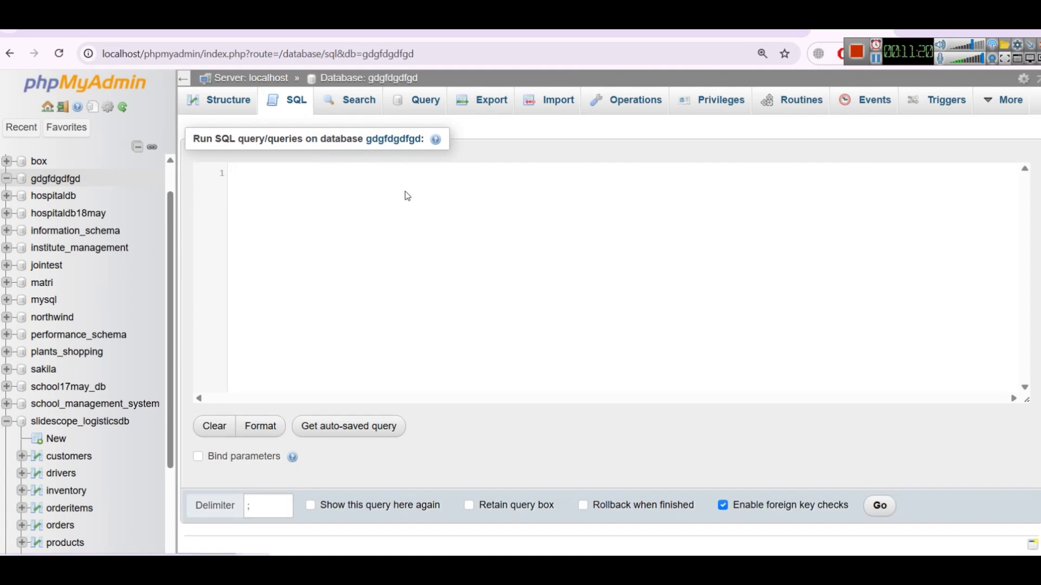
Step: Paste the copied logistics table-creation script into the SQL editor of the hosted freedb_logisticdb database and try to run it
left_click(502, 32)
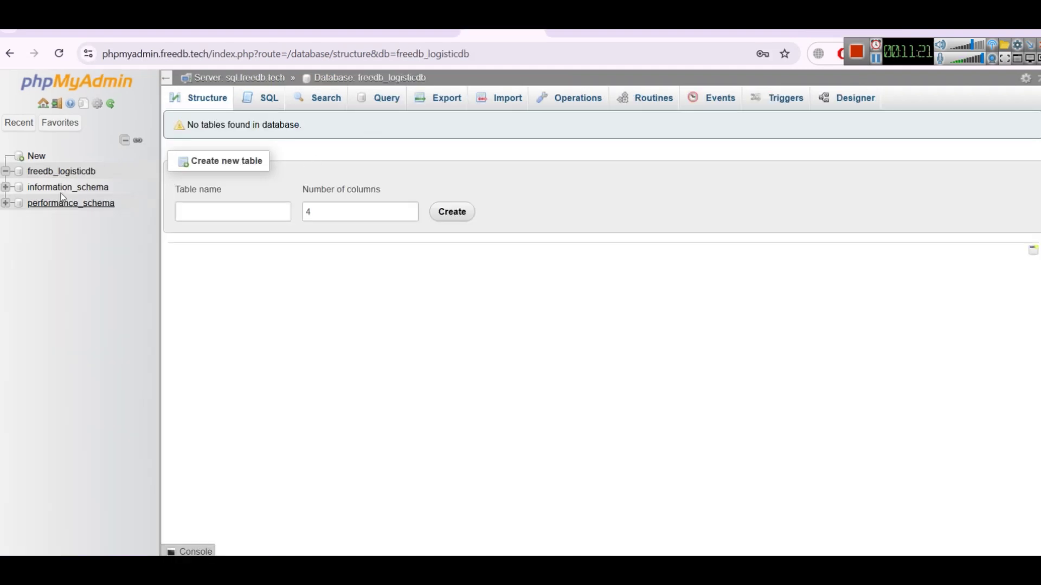
left_click(251, 110)
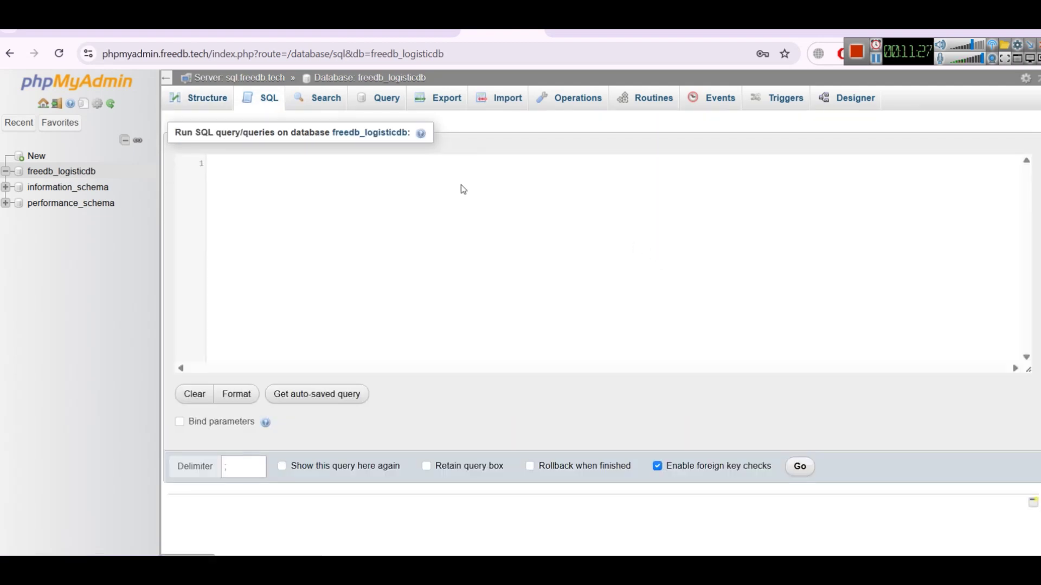
key("ctrl+v")
scroll(468, 186, "up", 20)
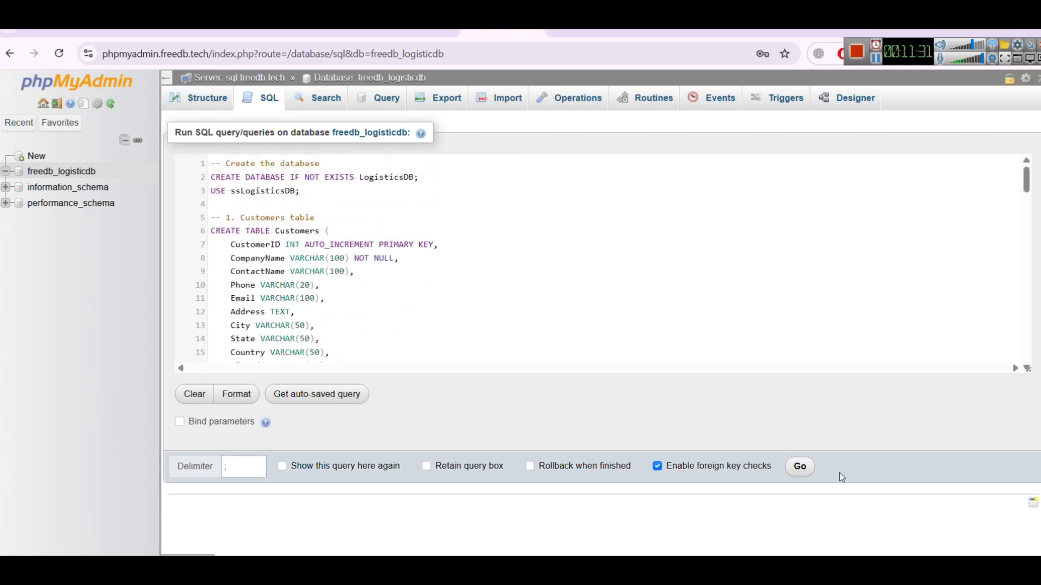
left_click(799, 466)
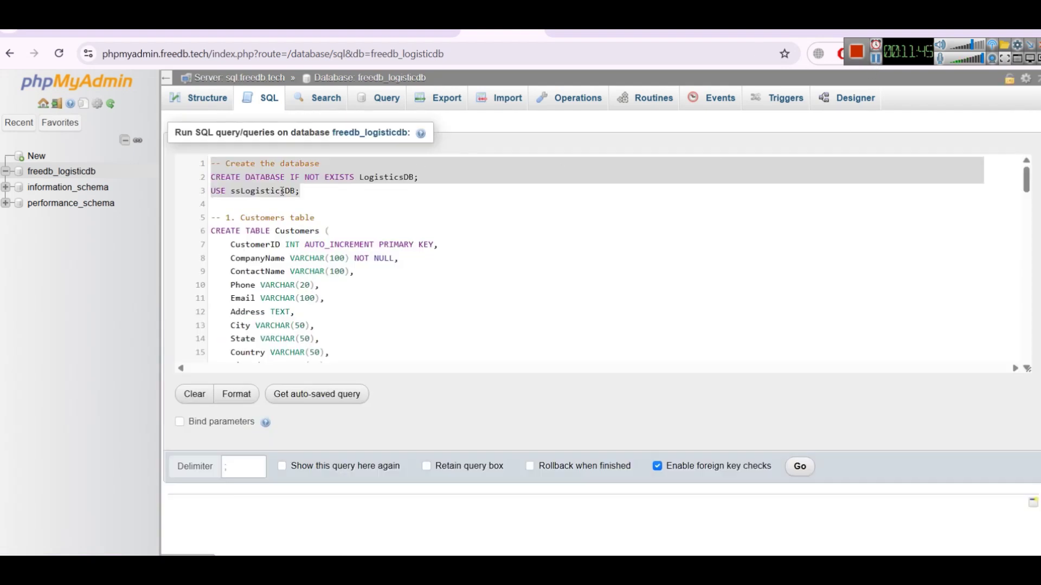
Step: Delete the database comment, the CREATE DATABASE and USE statements and the blank lines above the Customers table comment
left_click(282, 191)
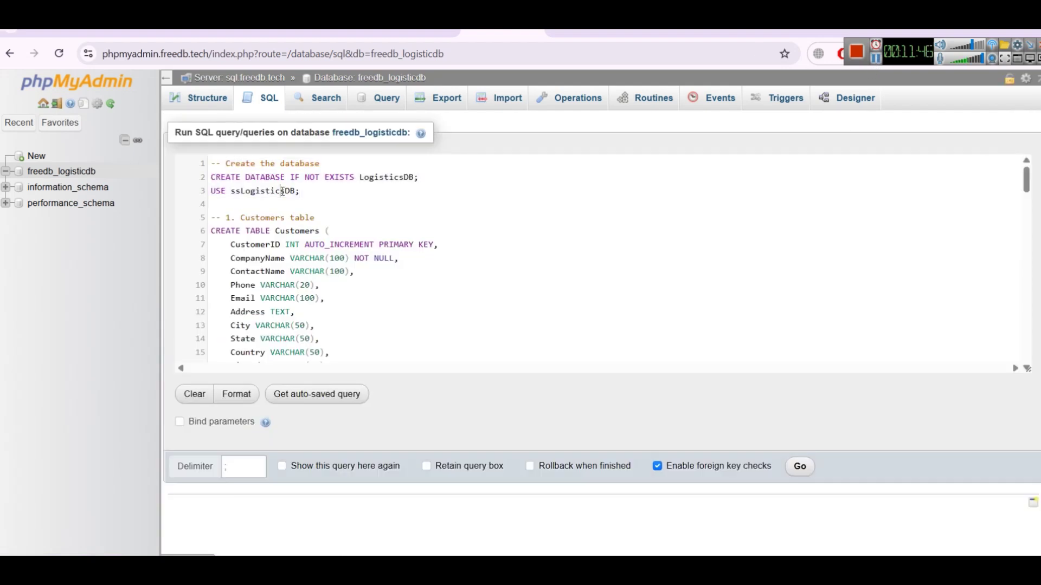
left_click_drag(317, 190, 150, 166)
key("BackSpace")
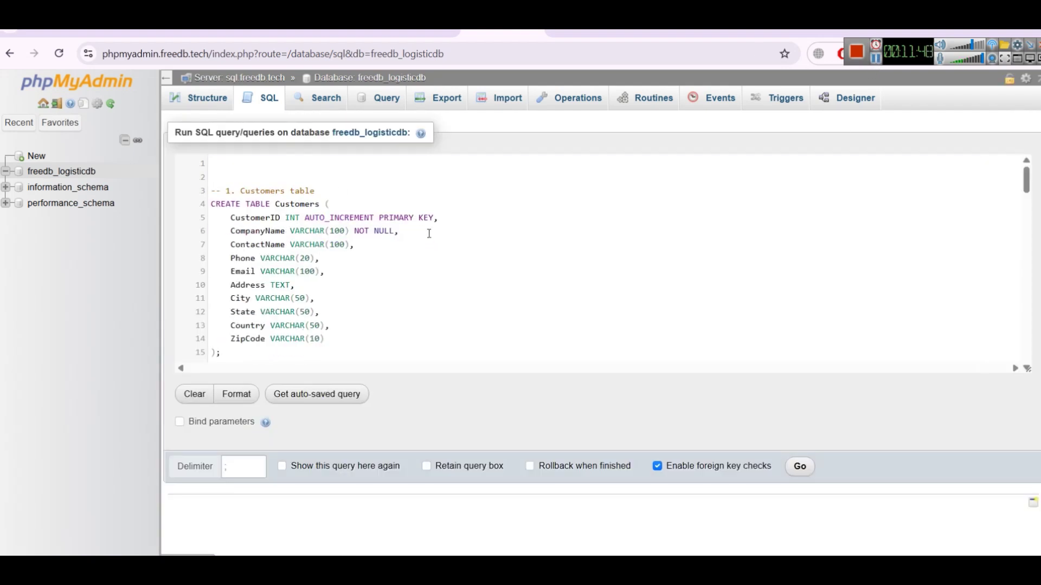
key("BackSpace")
key("Delete")
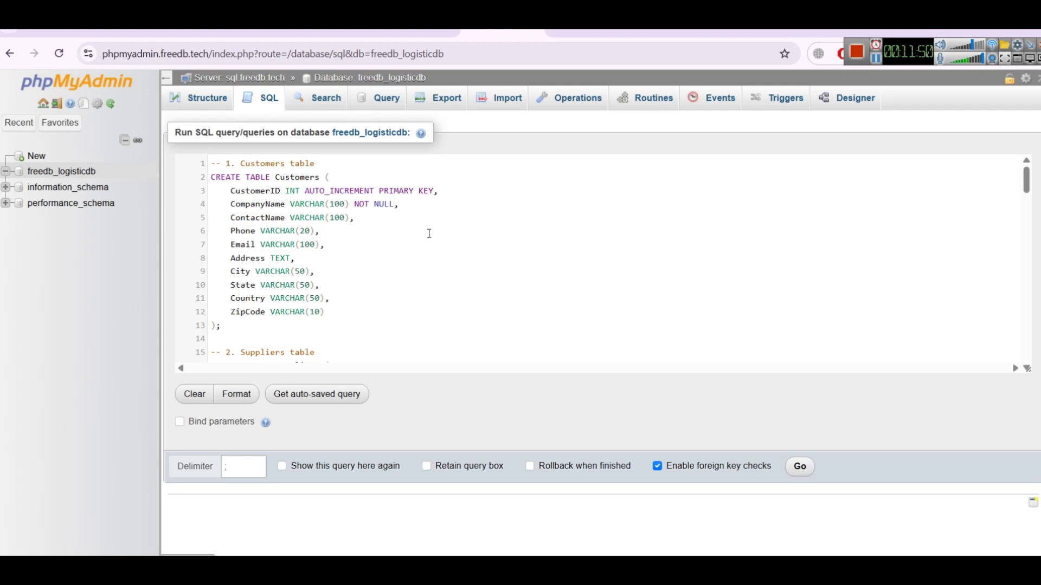
Step: Run the table-creation script on freedb_logisticdb and open the database's table structure
key("ctrl+a")
scroll(861, 351, "down", 5)
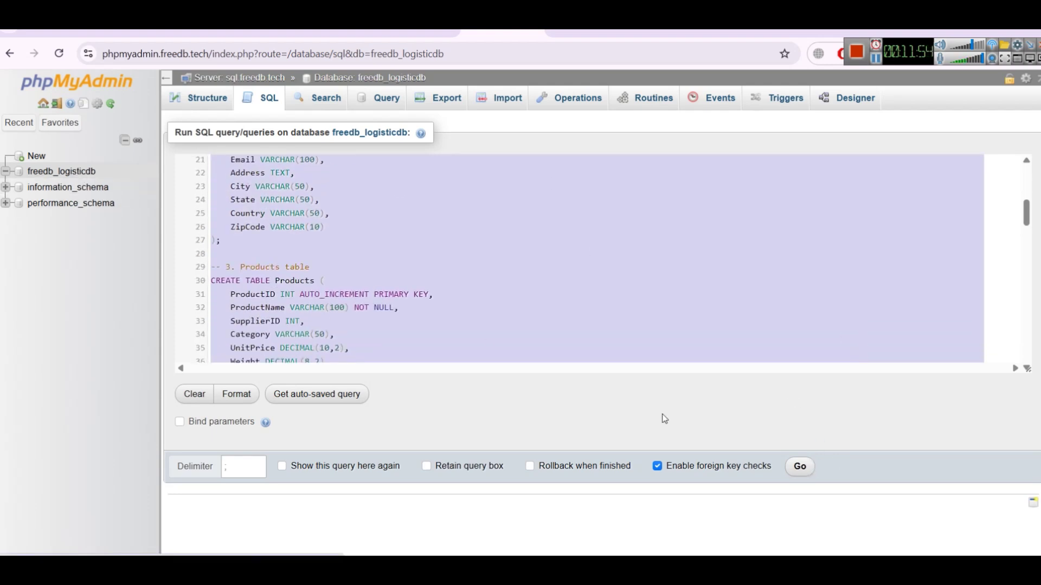
left_click(799, 467)
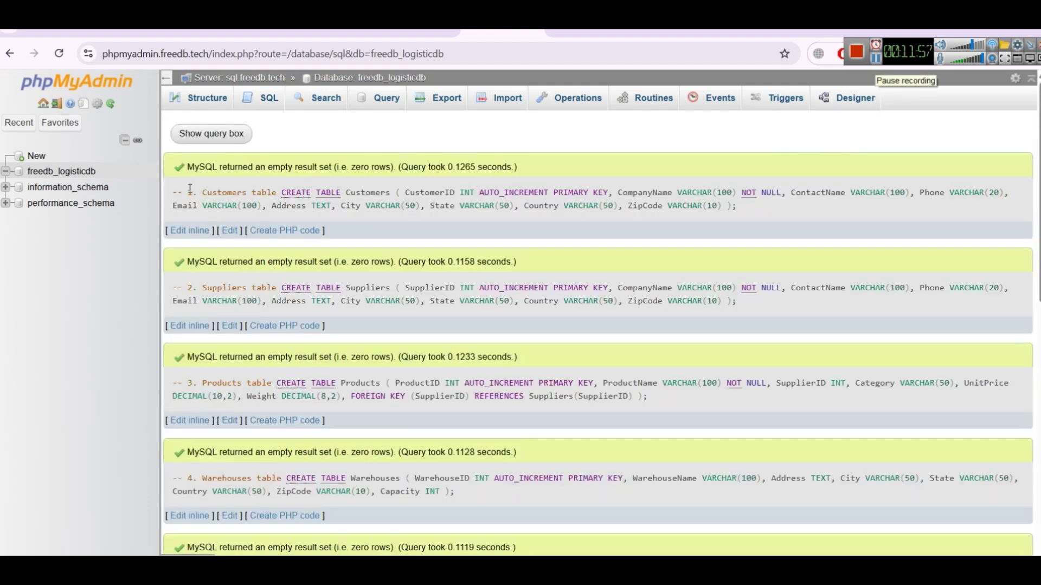
left_click(63, 172)
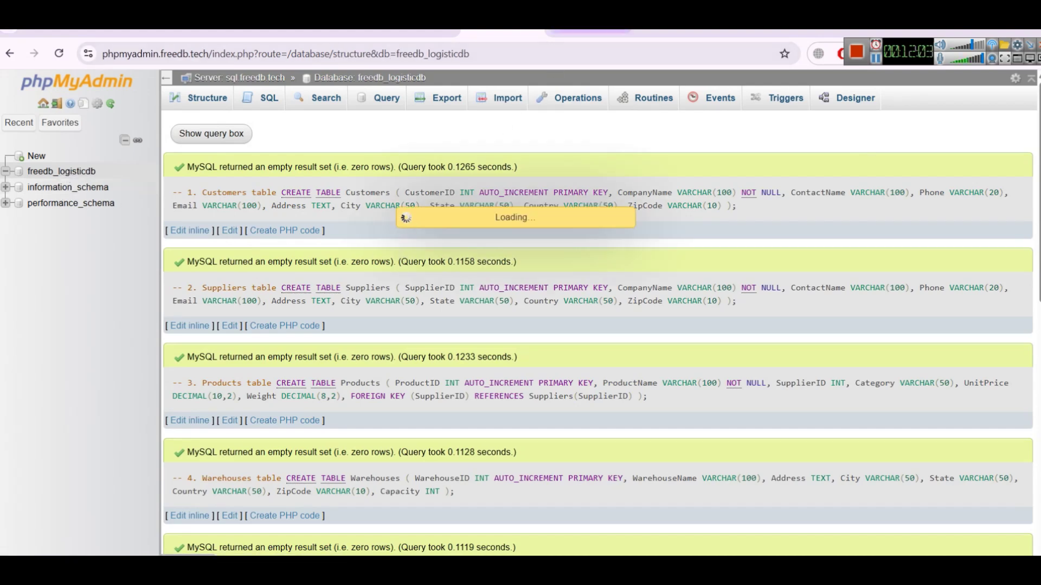
Step: Return to the Slidescope practice page and examine the CREATE TABLE Customers statement enlarged
left_click(591, 32)
scroll(589, 283, "down", 3)
scroll(589, 284, "up", 1)
scroll(590, 283, "up", 4, "ctrl")
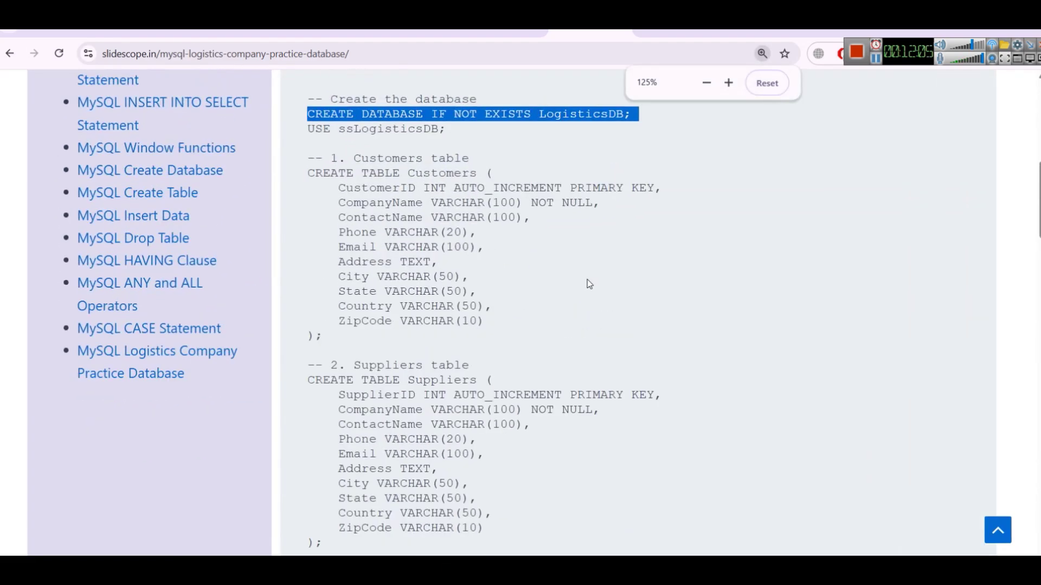
scroll(588, 283, "down", 3)
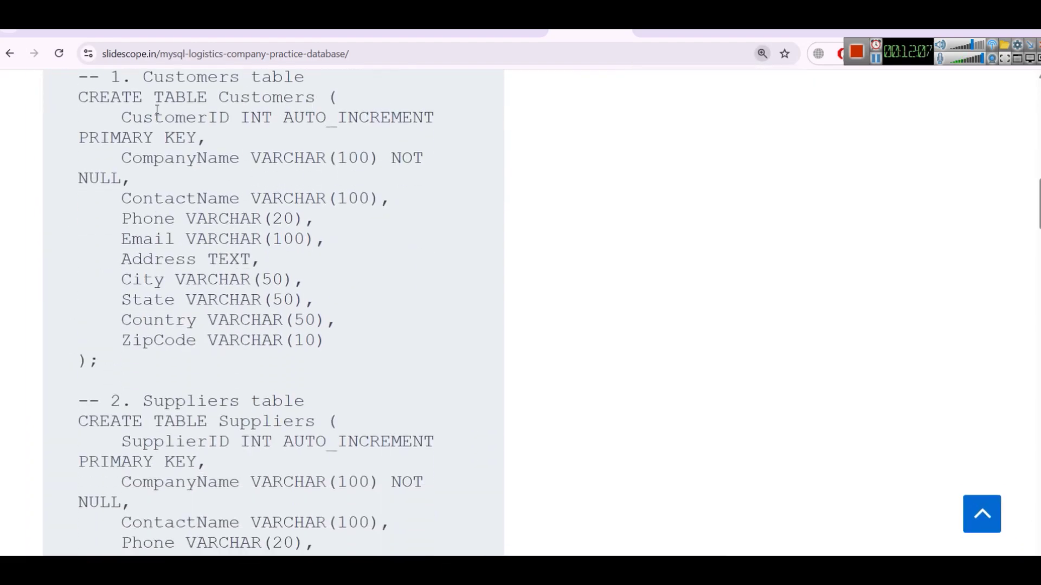
left_click_drag(77, 97, 321, 95)
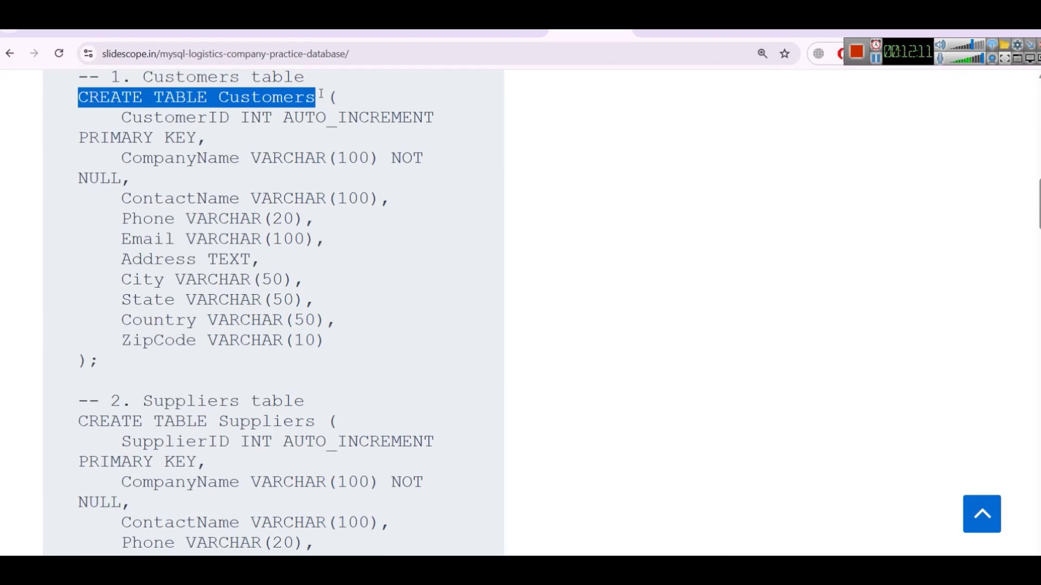
Step: Launch Excel with a blank workbook and place its window beside the Customers table script so both can be read
key("super+r")
type("excel")
key("Return")
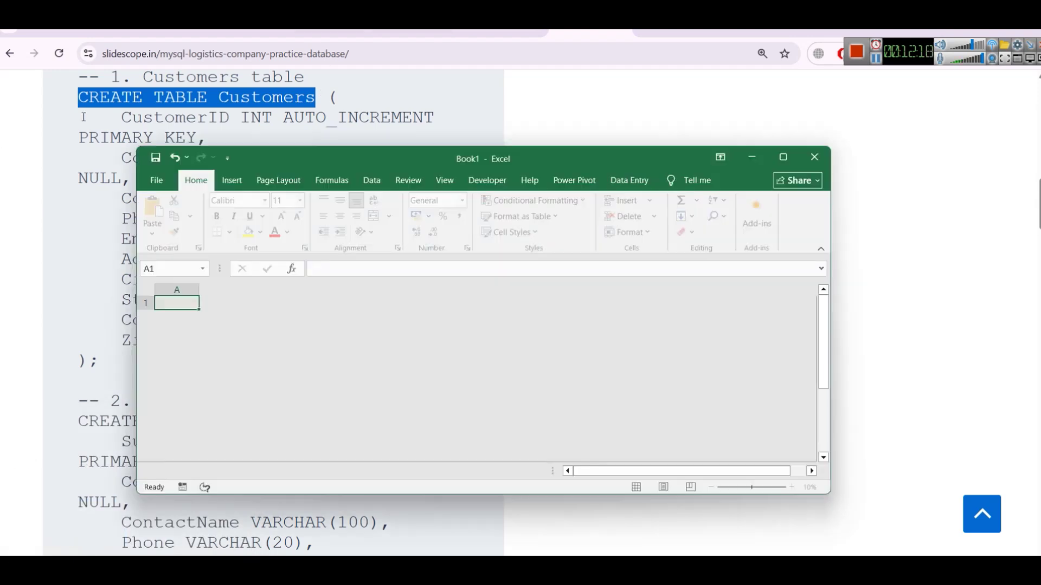
left_click_drag(321, 164, 627, 91)
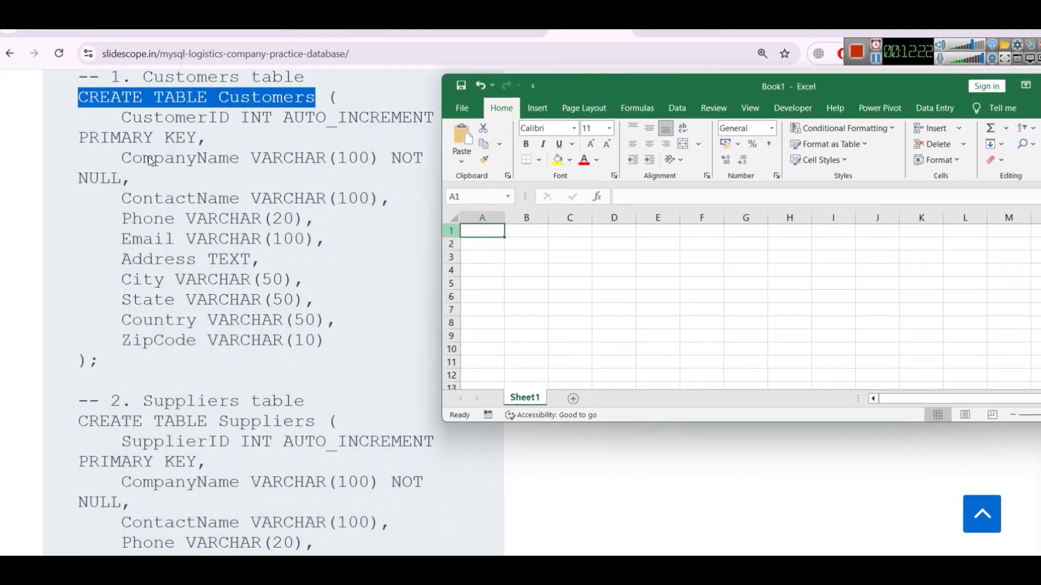
key("ctrl+minus")
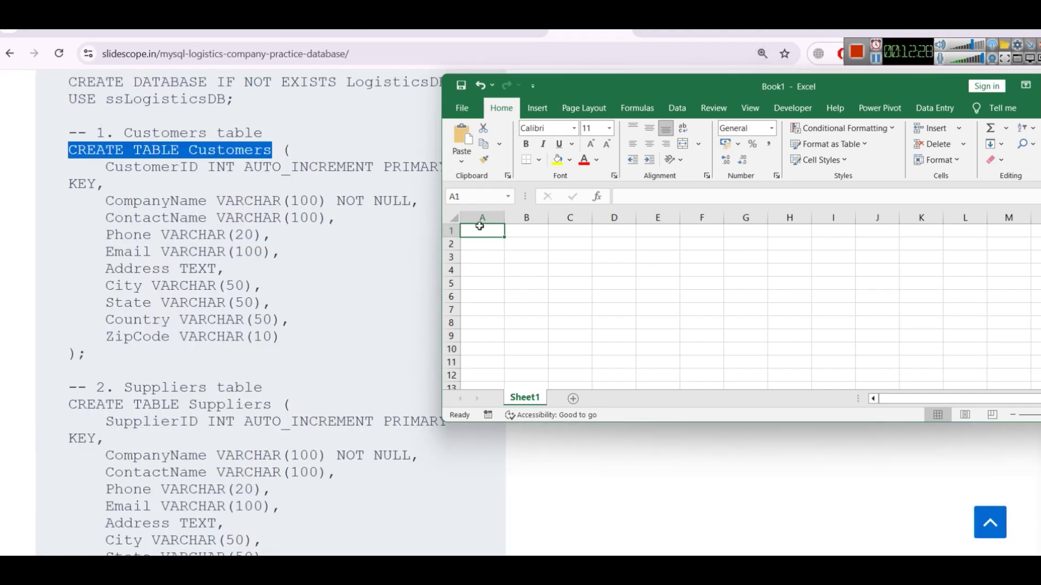
Step: Enter the header CustomerID in cell A1, widen column A to fit it and format the column as Number
left_click(480, 226)
type("CustomerD")
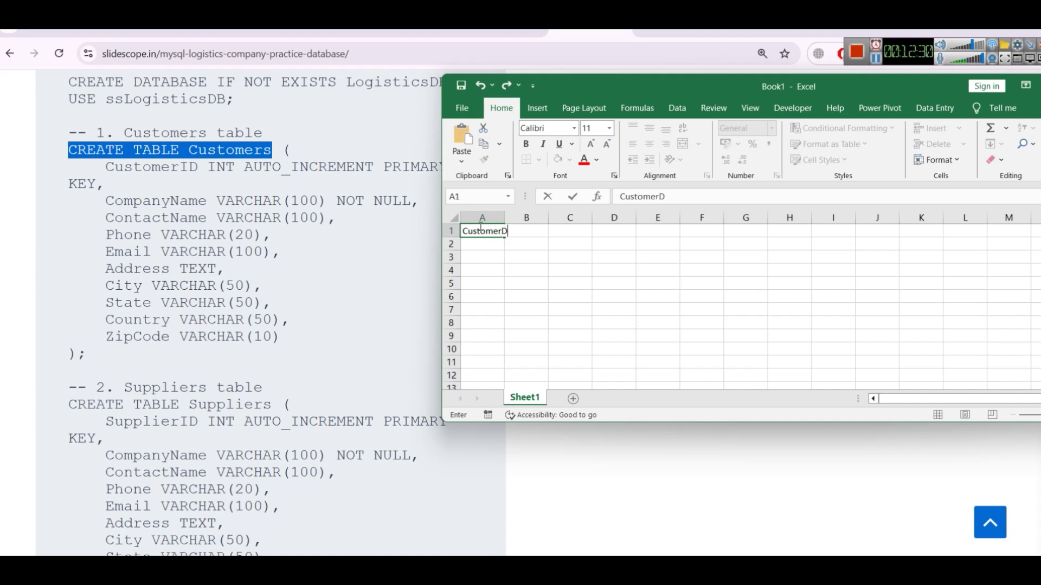
key("BackSpace")
type("ID")
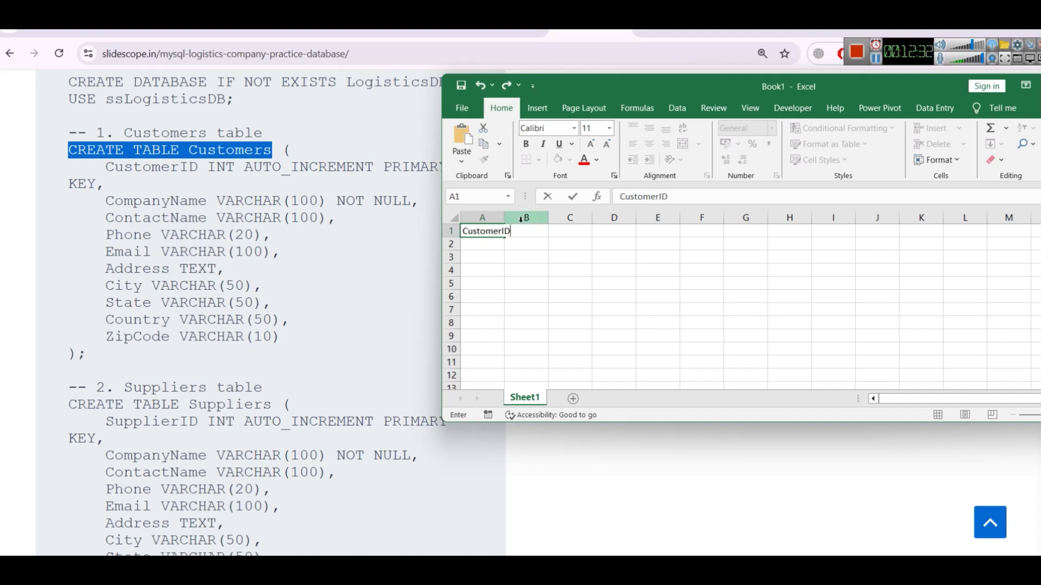
left_click(499, 217)
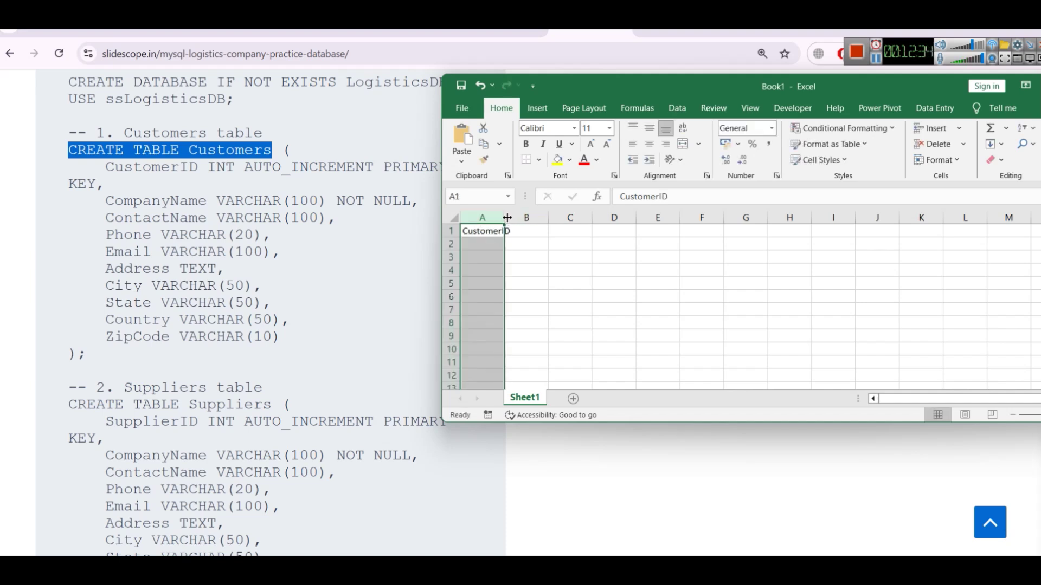
left_click_drag(504, 217, 545, 218)
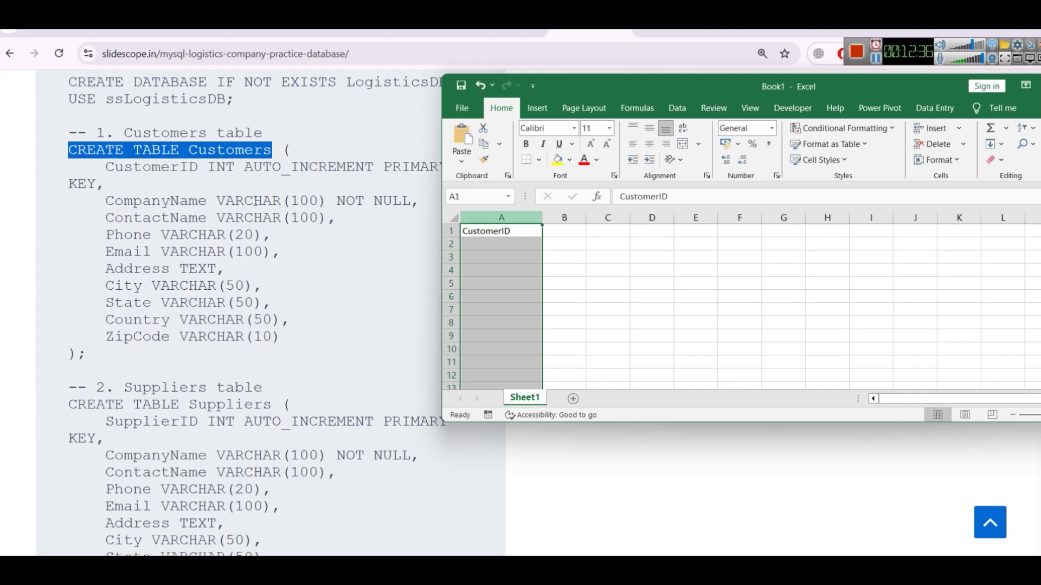
left_click(773, 132)
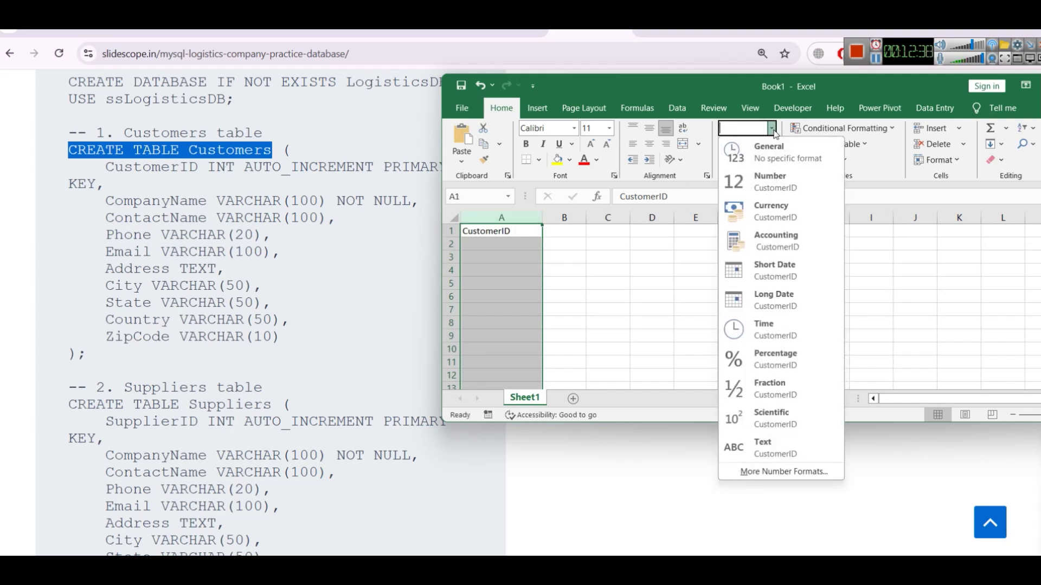
left_click(768, 181)
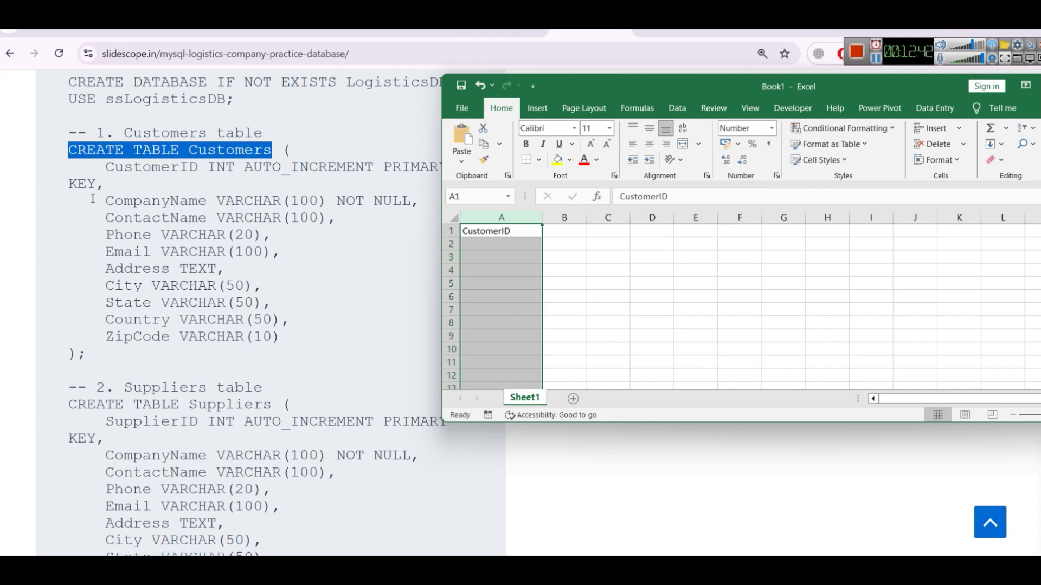
Step: Enter the header CompanyName in cell B1, widen column B to fit it and select the column
left_click(553, 230)
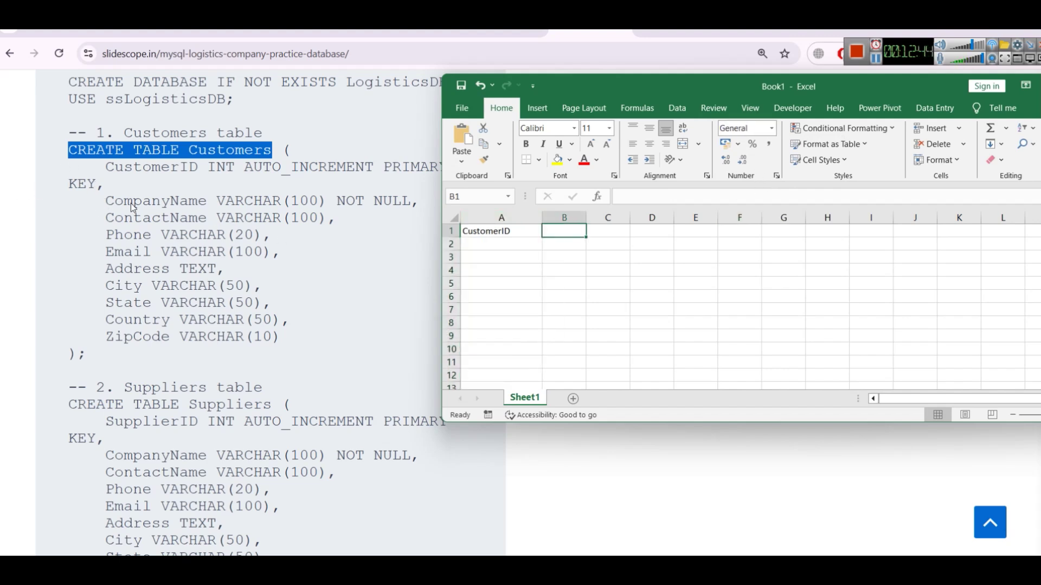
type("CompanyName")
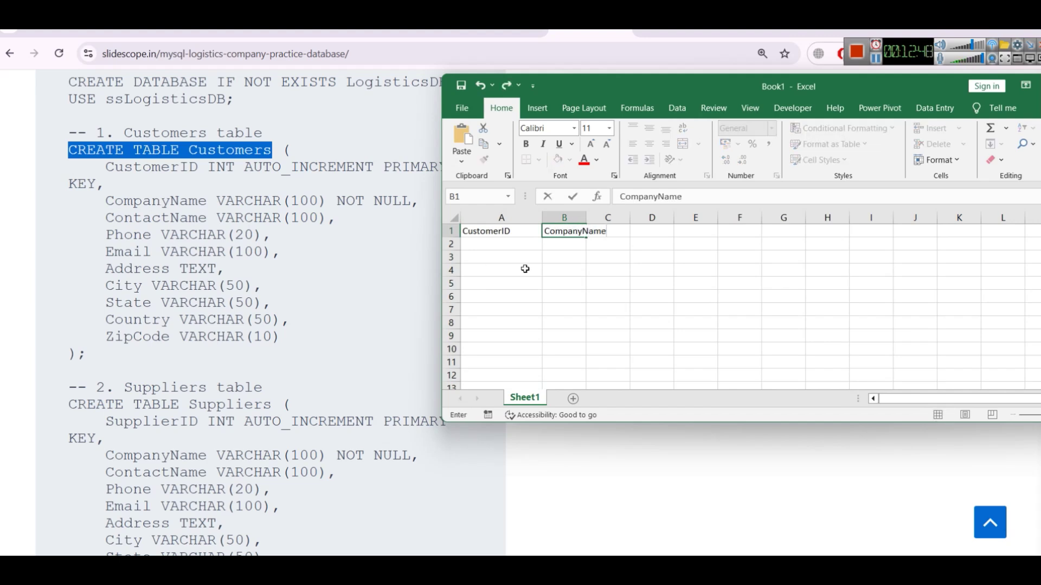
left_click_drag(583, 217, 604, 297)
left_click(607, 296)
left_click_drag(583, 222, 629, 218)
left_click(585, 218)
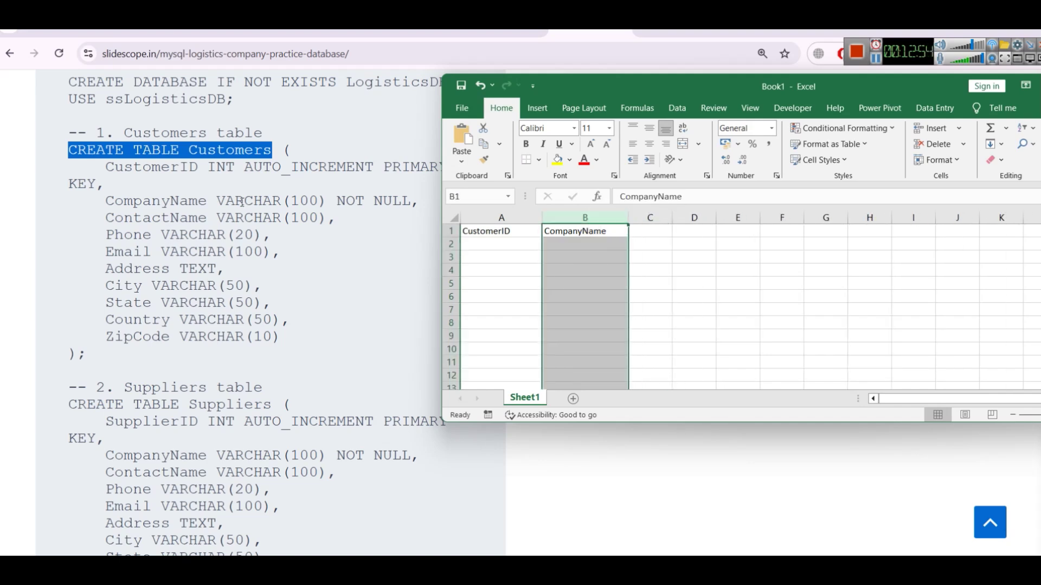
Step: Format the CompanyName column B as Text
left_click(771, 128)
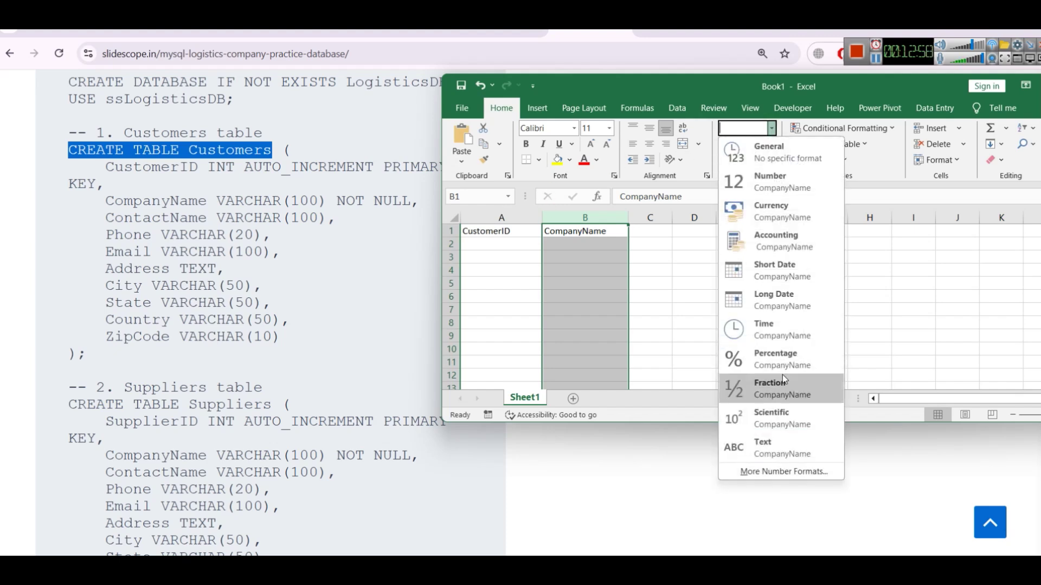
left_click(770, 448)
left_click(673, 264)
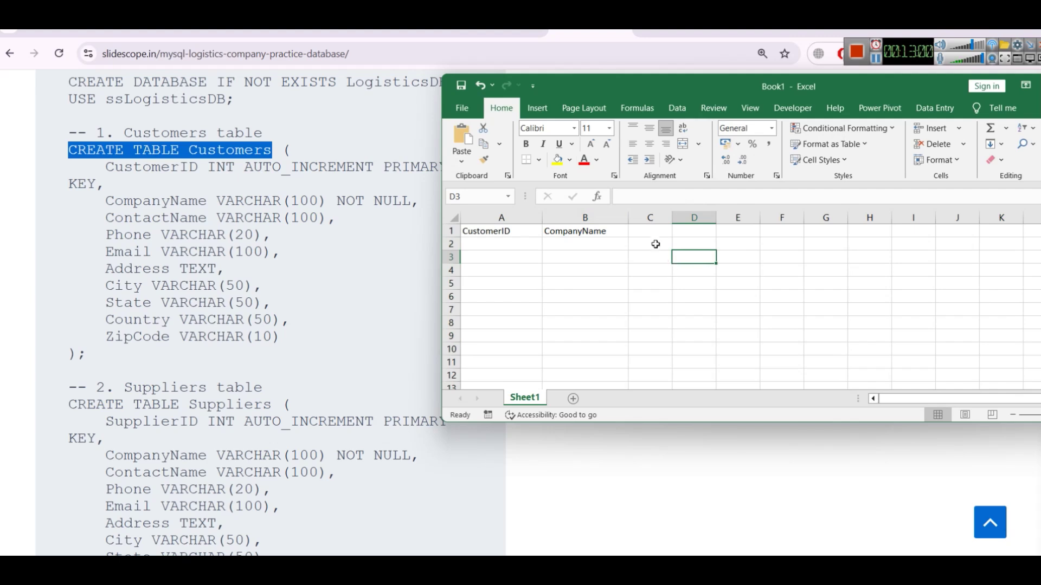
Step: Enter the header ContactName in cell C1, with column C widened and formatted as Text
left_click(653, 233)
left_click_drag(673, 218, 744, 217)
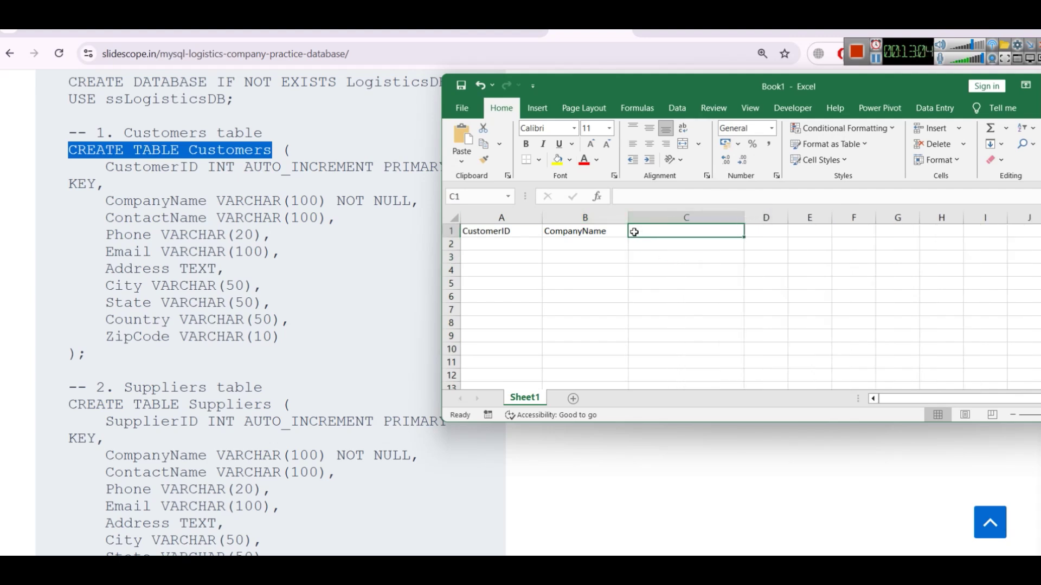
type("ContactName")
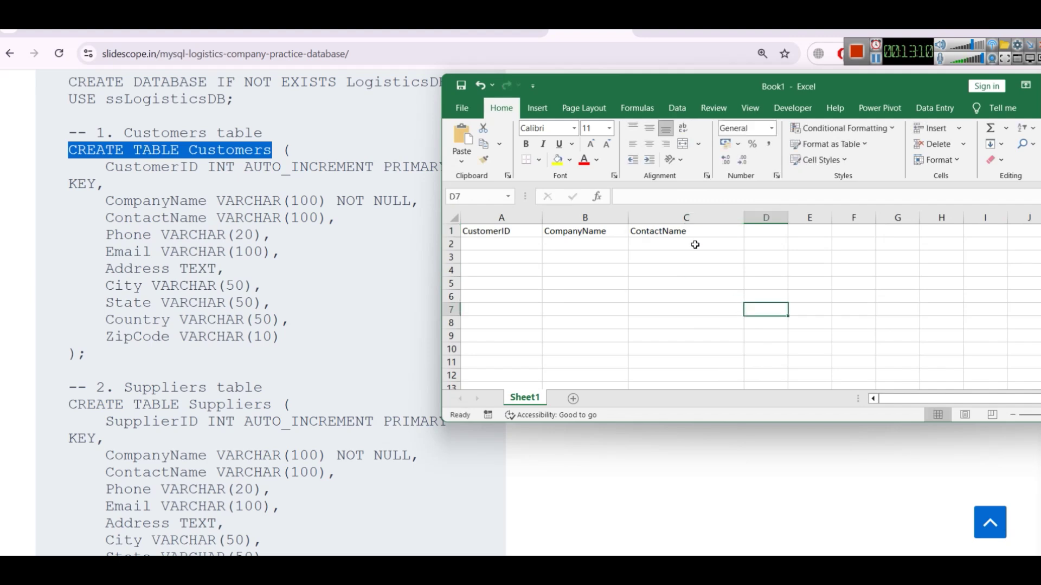
left_click(684, 214)
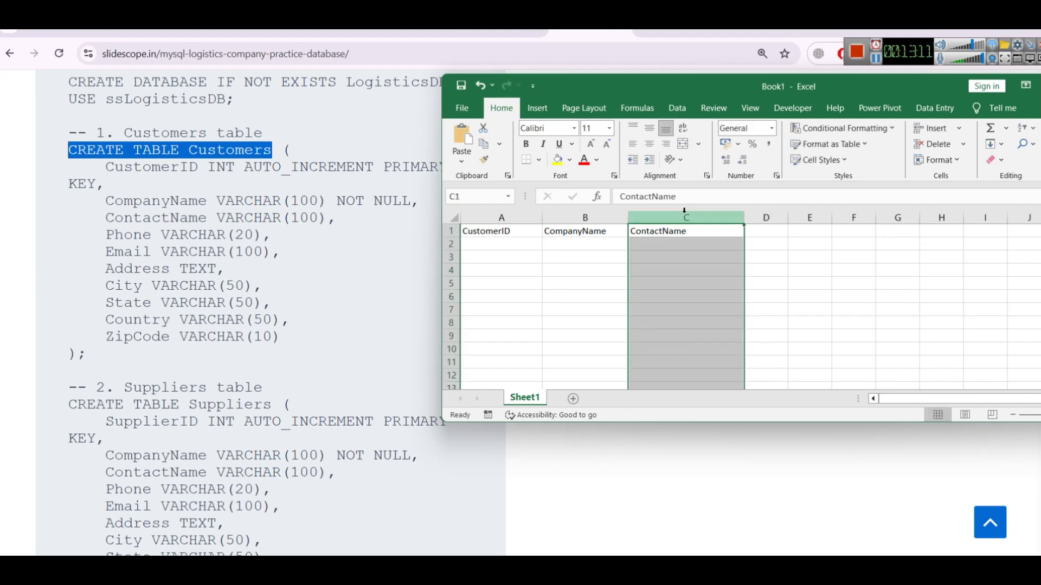
left_click(772, 128)
left_click(772, 440)
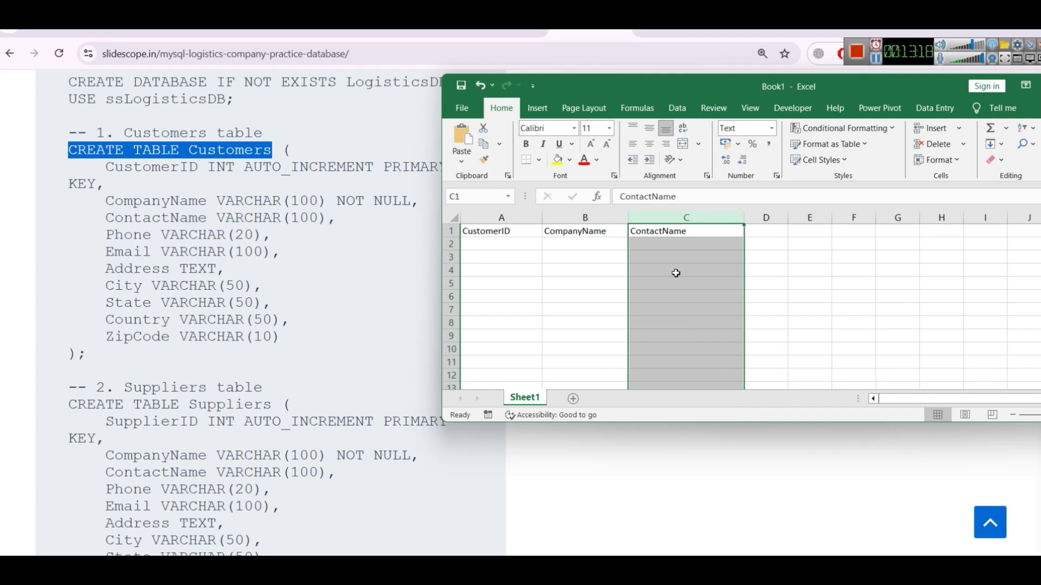
Step: Close the Excel workbook without saving its changes
left_click_drag(929, 85, 795, 149)
left_click(986, 150)
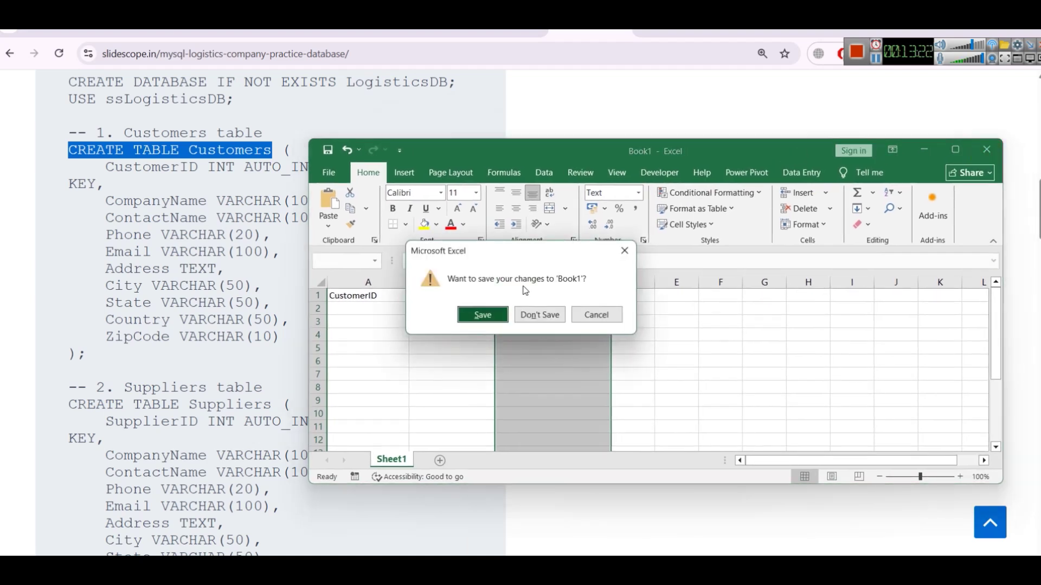
left_click(539, 316)
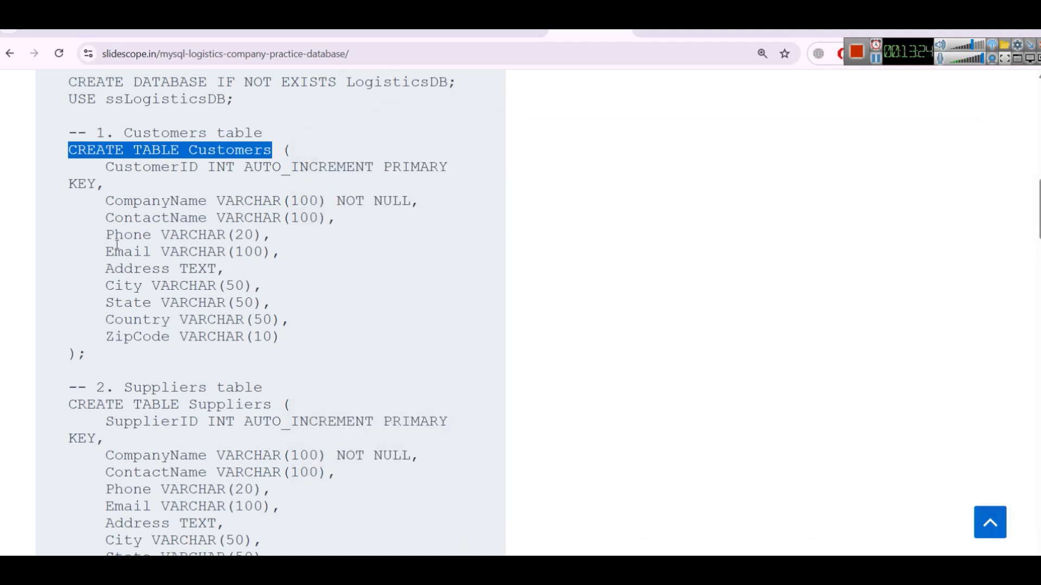
Step: Examine the Customers column types and lengths, and the Suppliers, Products, Warehouses and Drivers table definitions in the script
left_click_drag(161, 235, 232, 236)
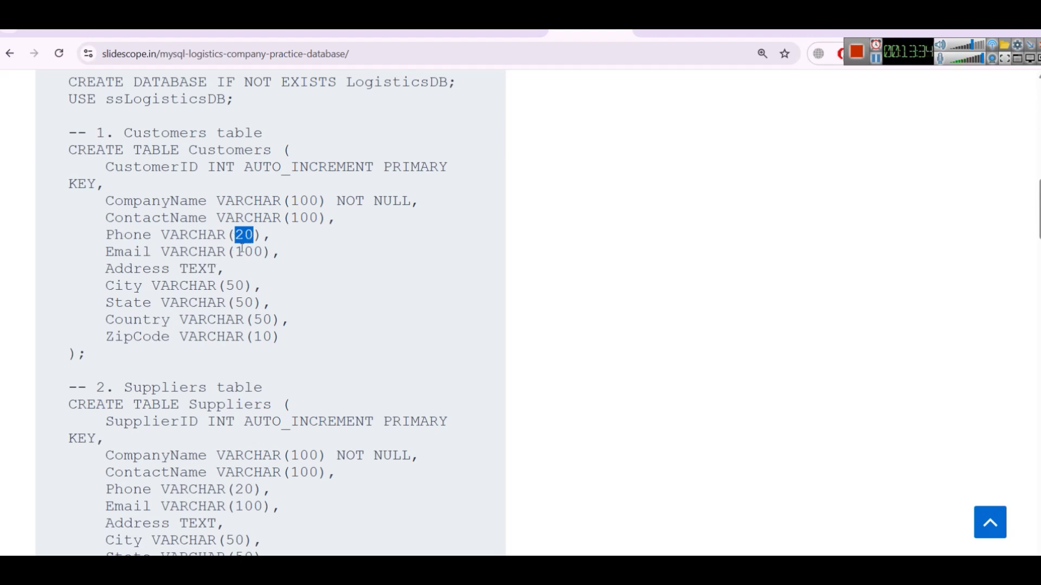
left_click_drag(237, 253, 270, 253)
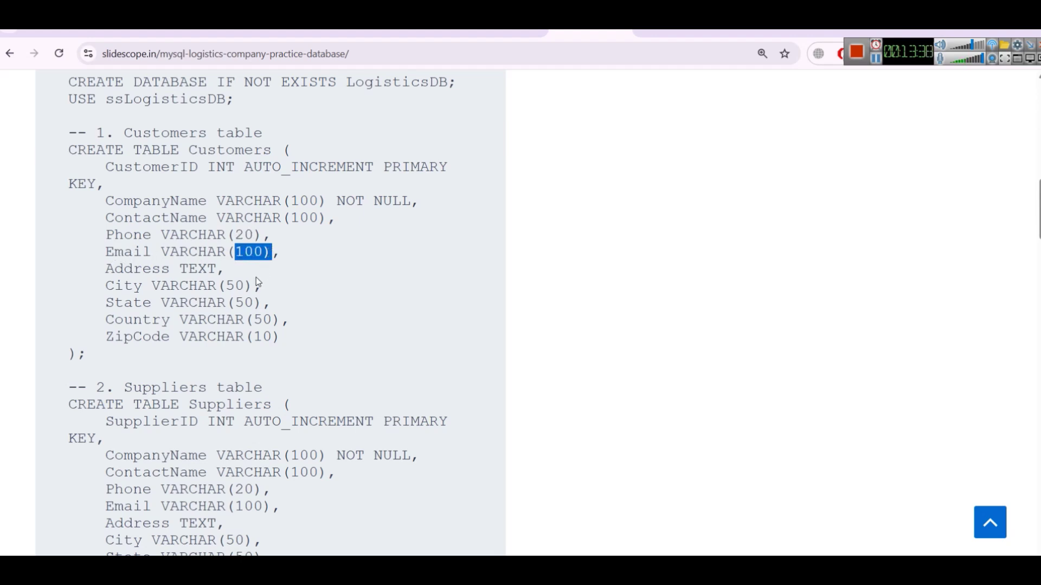
left_click_drag(244, 286, 224, 290)
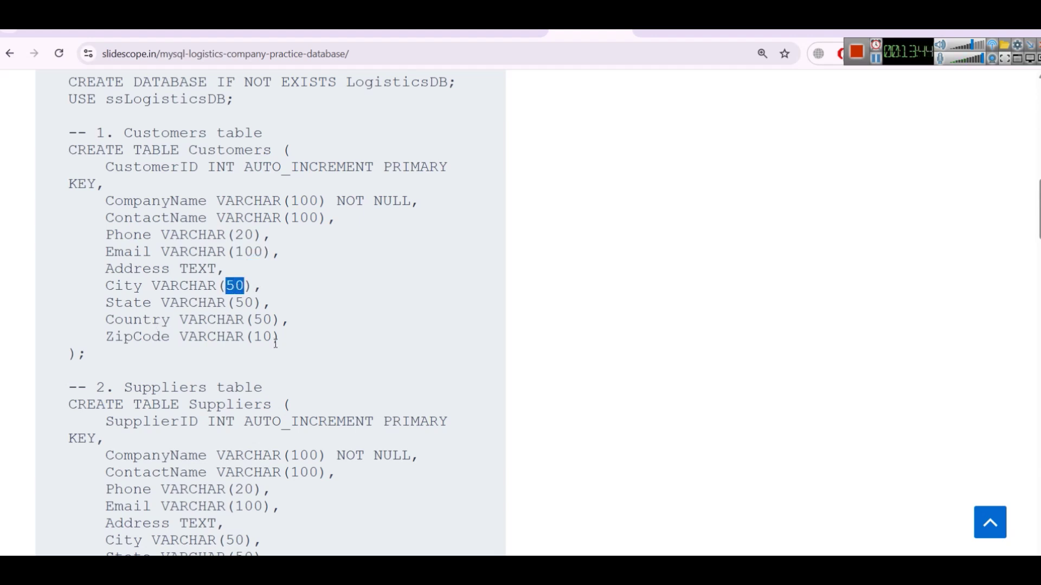
scroll(288, 251, "down", 5)
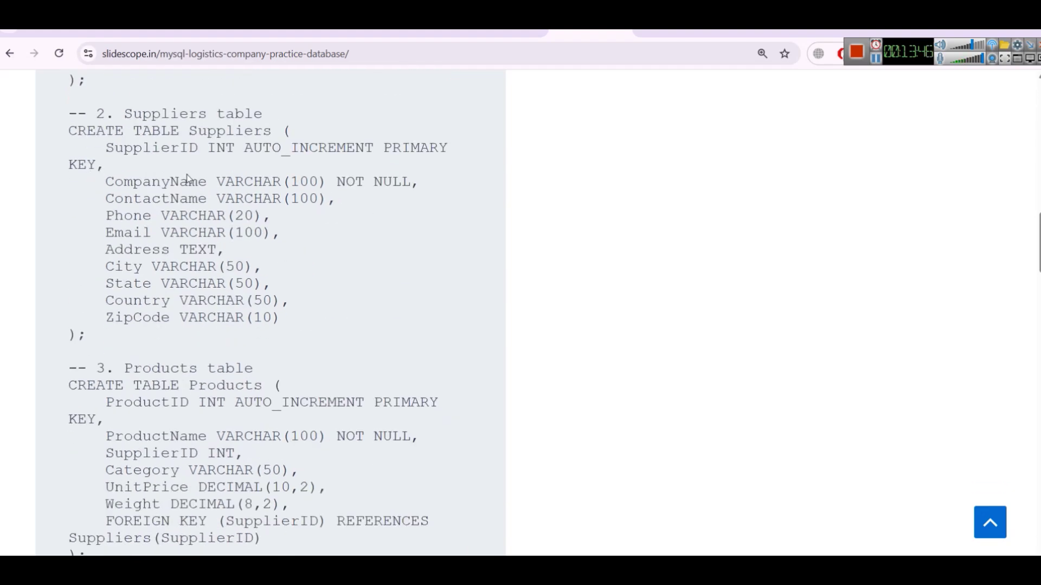
scroll(332, 270, "down", 4)
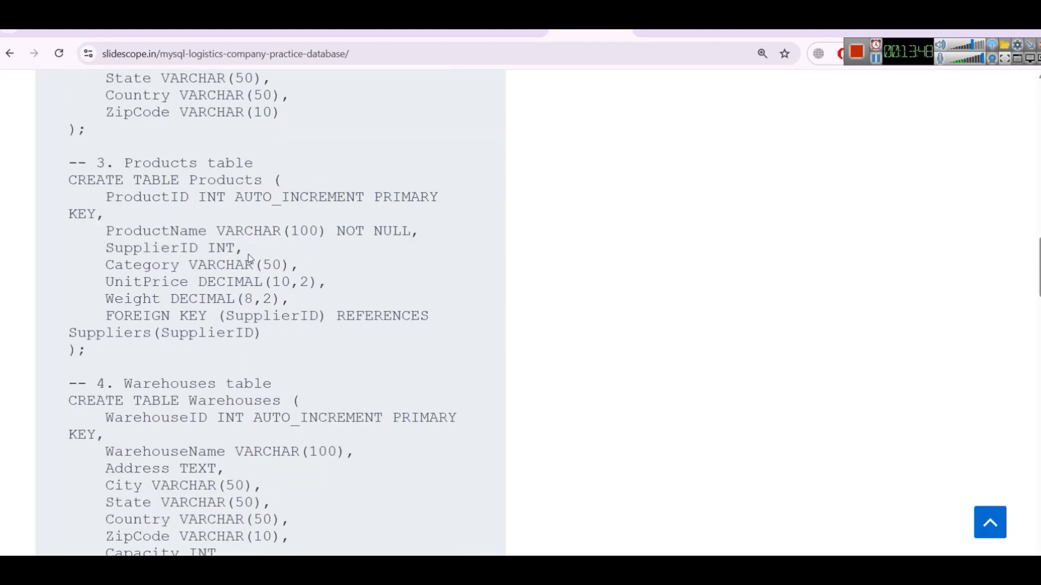
scroll(251, 259, "down", 5)
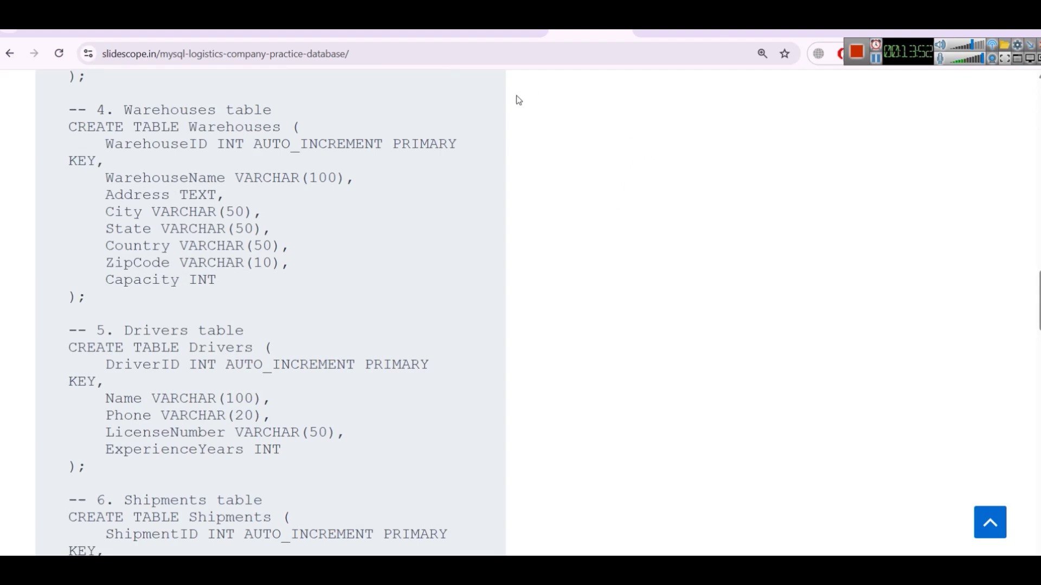
Step: Switch to phpMyAdmin, reload the freedb_logisticdb table list and browse the Customers table
left_click(415, 32)
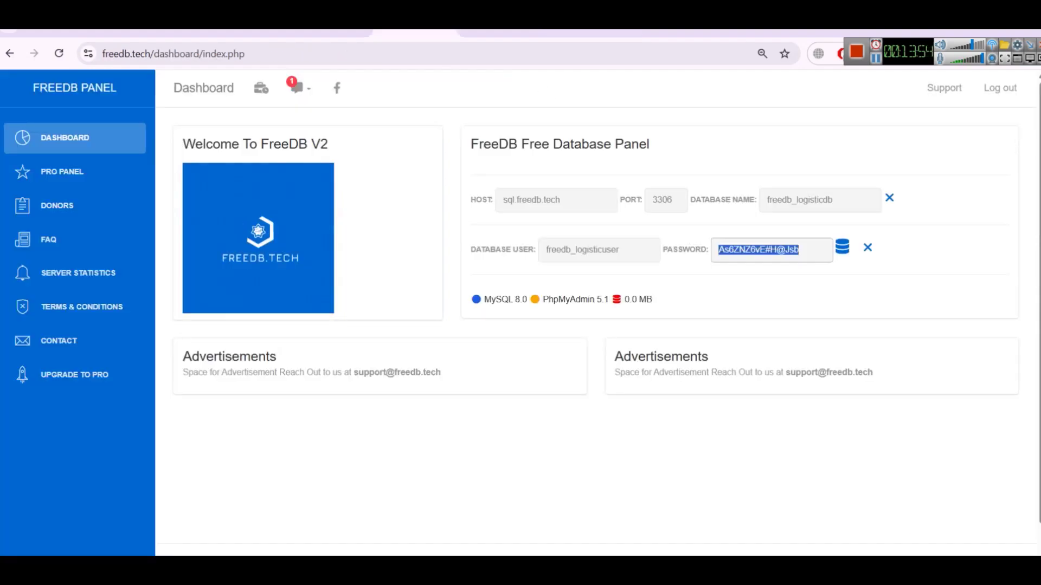
left_click(502, 31)
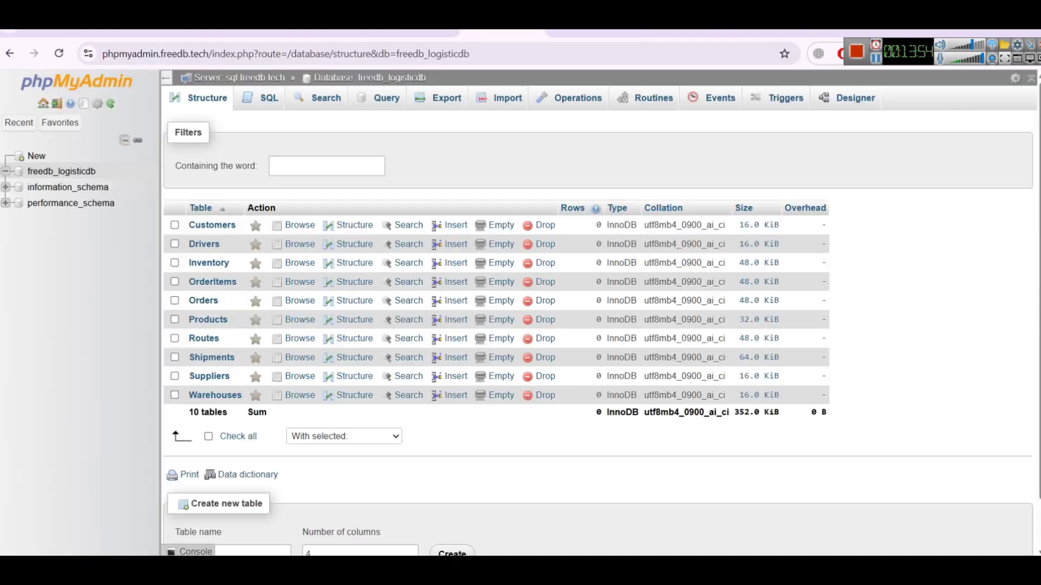
left_click(76, 175)
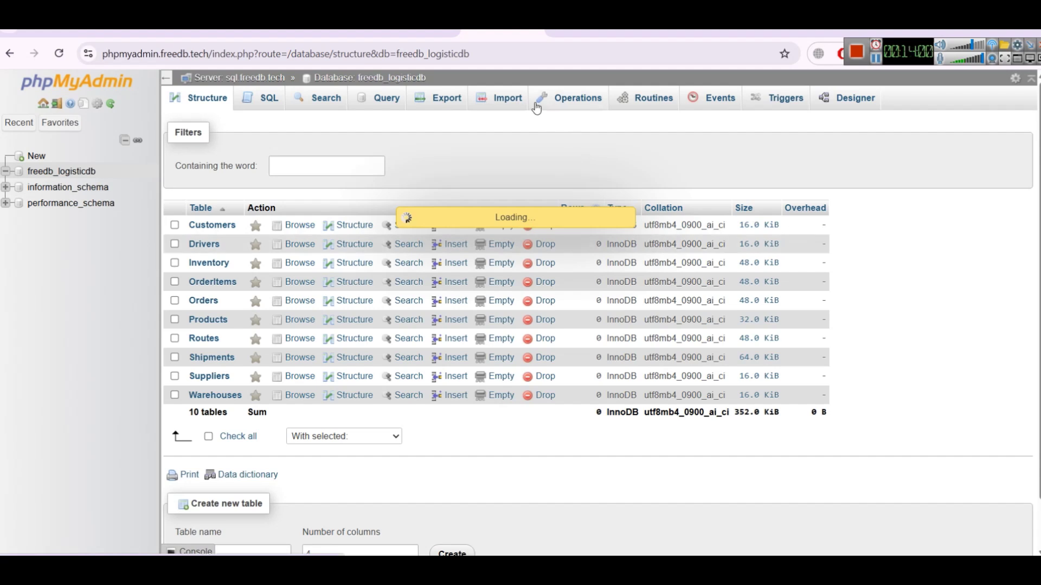
left_click(213, 226)
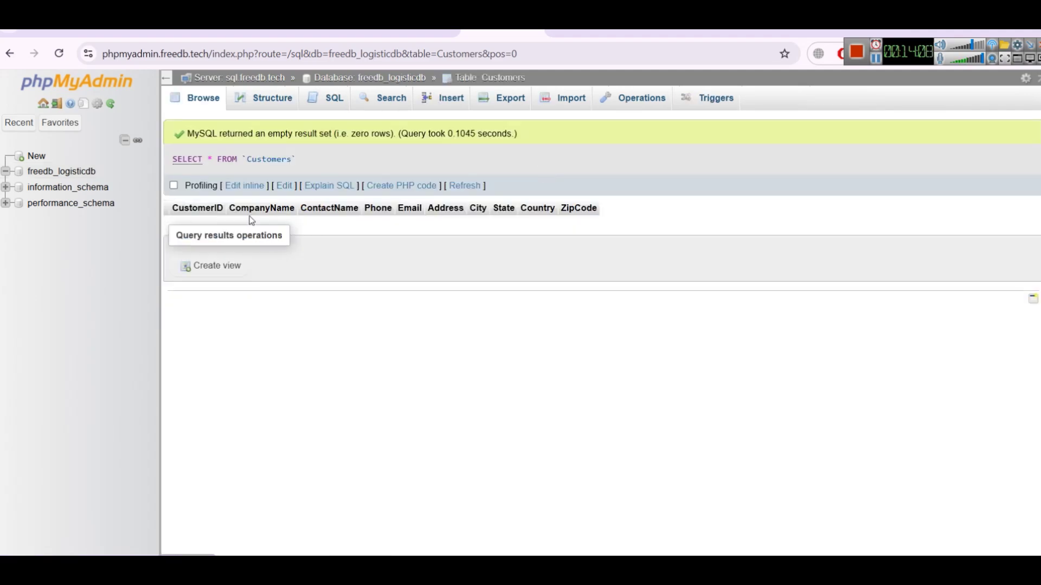
Step: Review the row insert form of the Customers table down to ZipCode, and return to the freedb_logisticdb structure
left_click(444, 101)
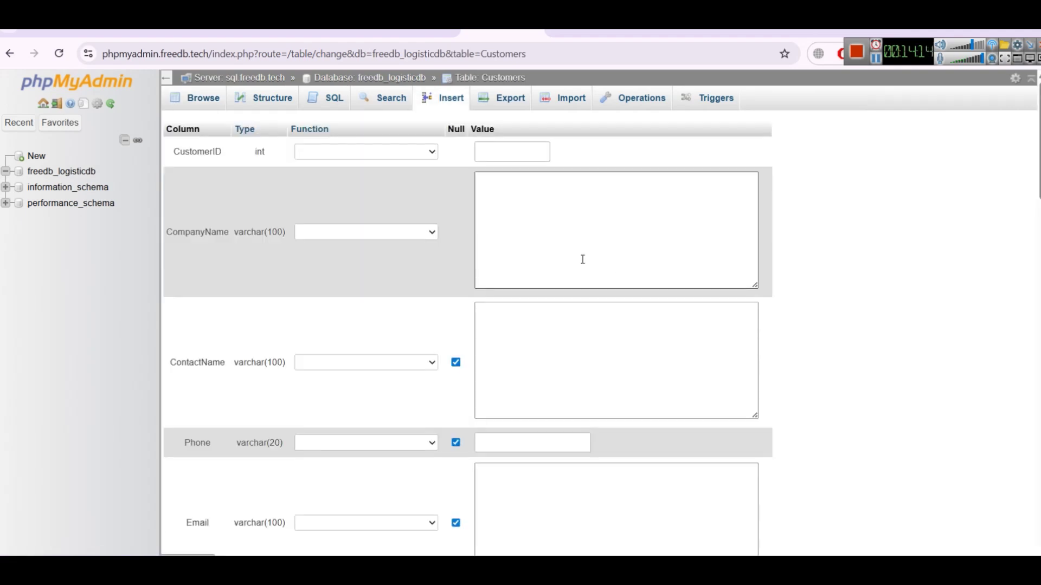
left_click(513, 199)
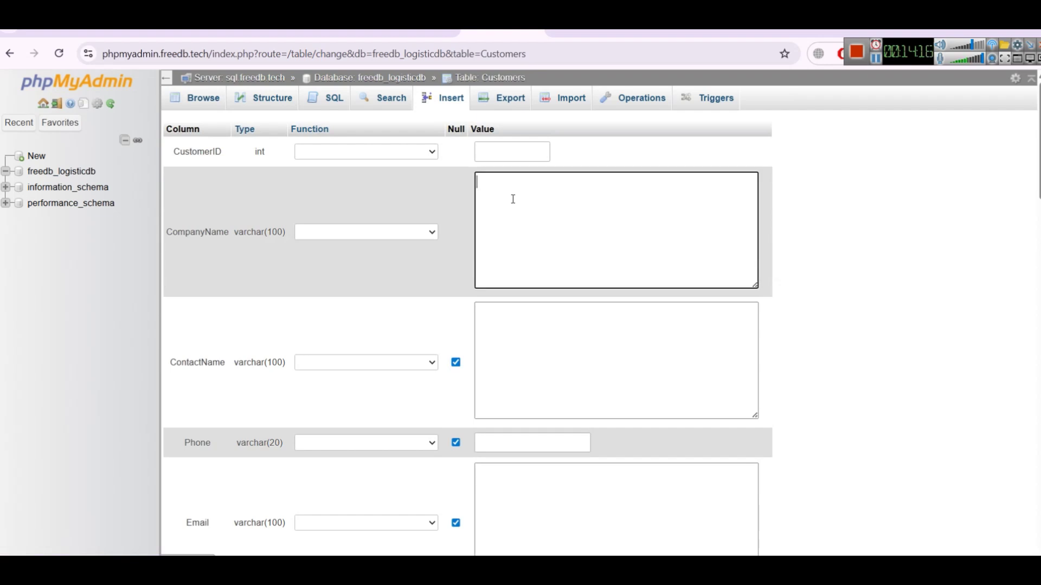
scroll(536, 390, "down", 4)
scroll(526, 345, "down", 5)
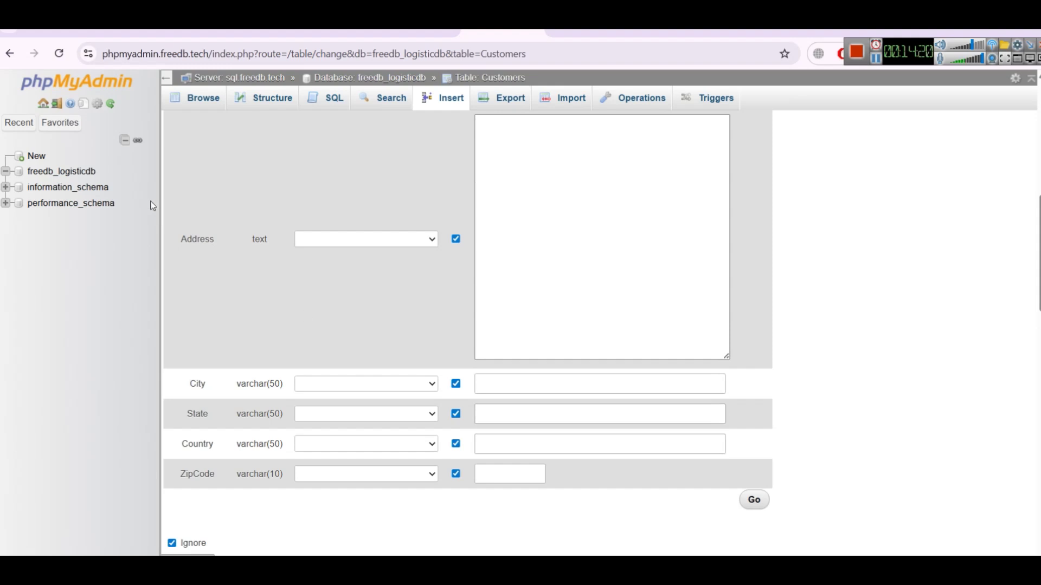
left_click(62, 172)
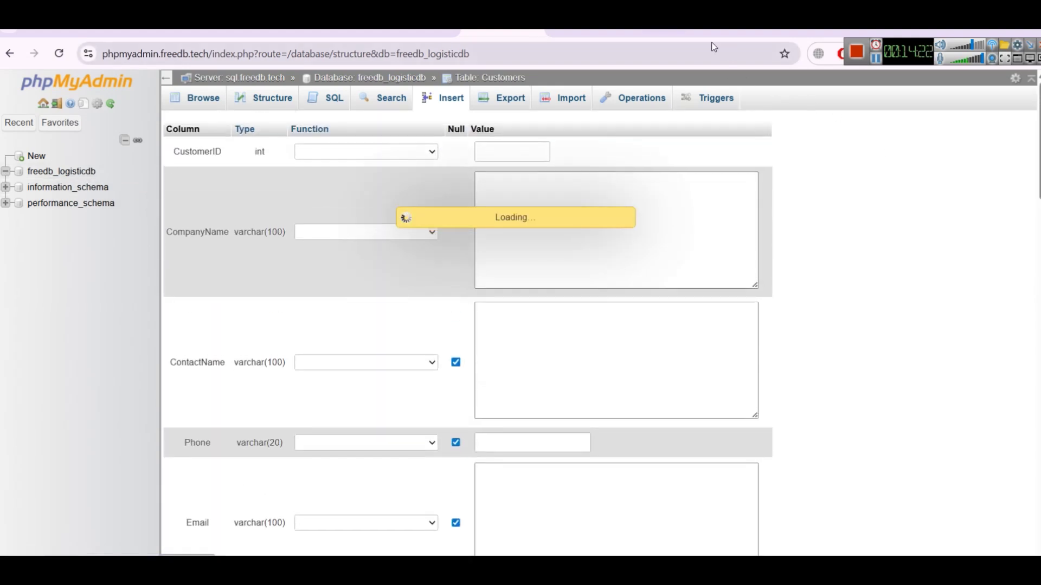
Step: Switch to Slidescope's GitHub repositories and open slidescopes-logisticdb-sql-dataset to view its files and README
left_click(678, 28)
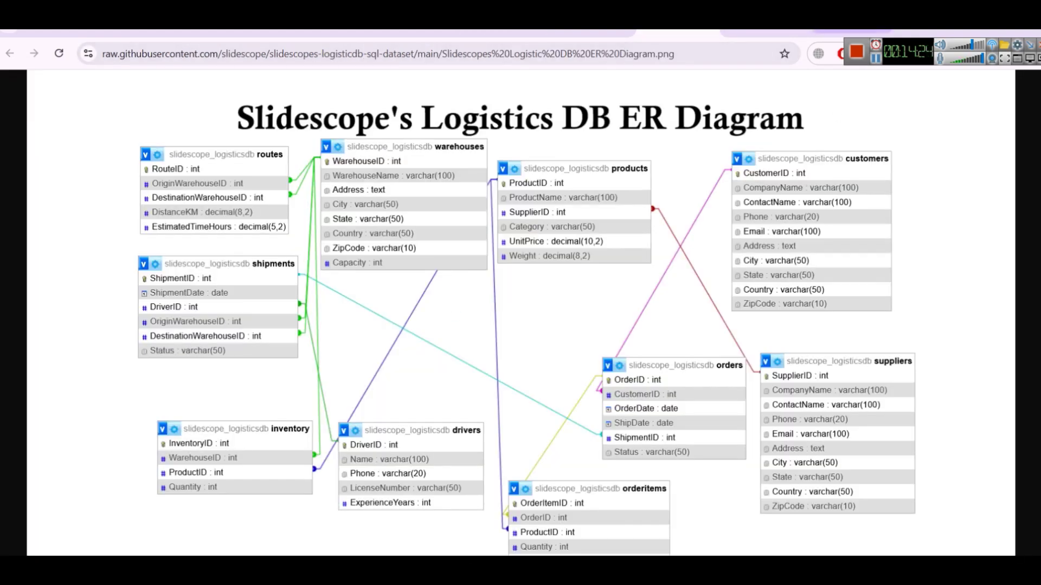
left_click(897, 31)
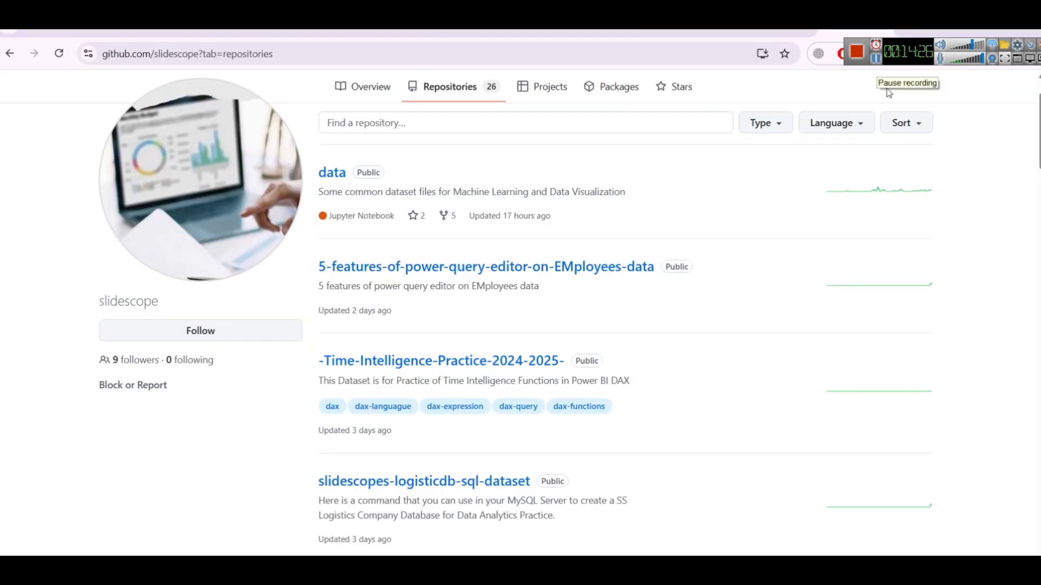
scroll(446, 192, "up", 2)
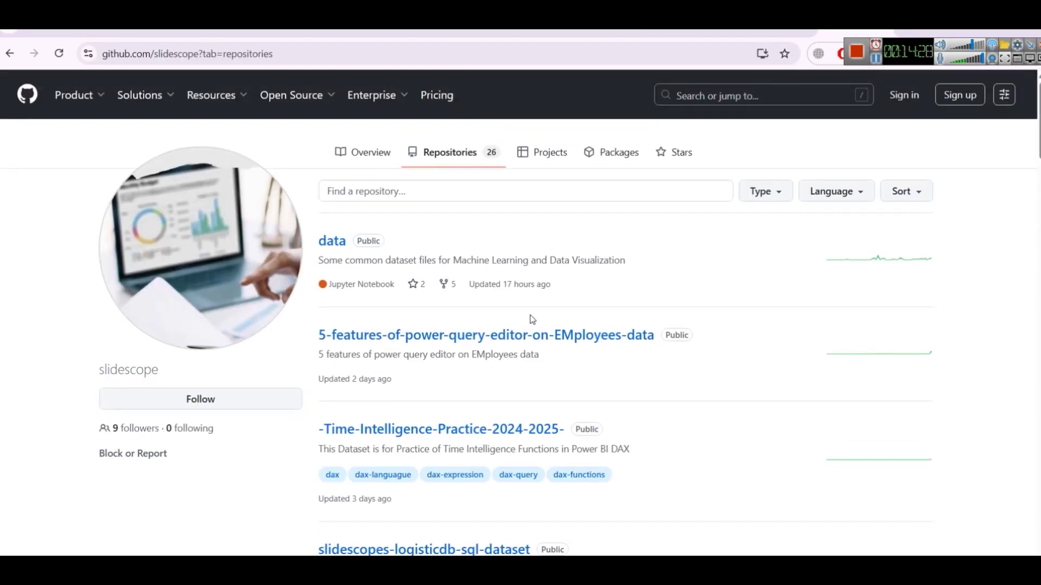
scroll(557, 245, "down", 2)
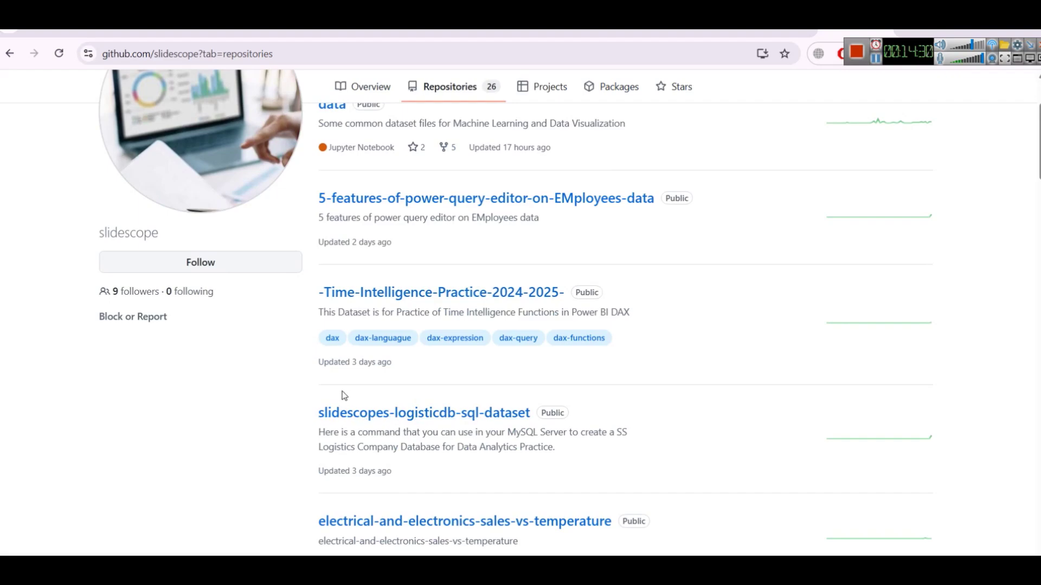
left_click(426, 413)
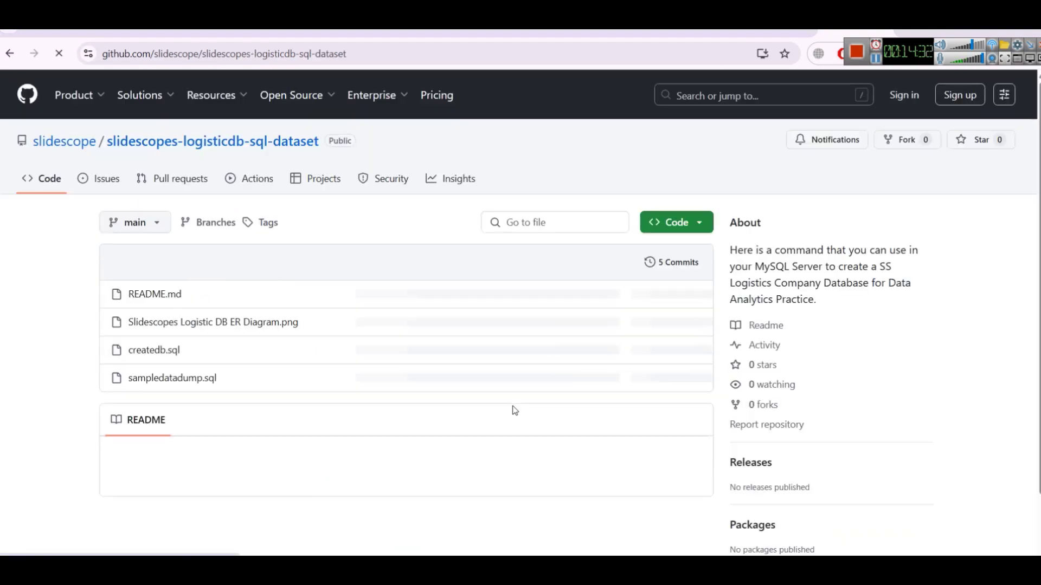
scroll(412, 334, "down", 3)
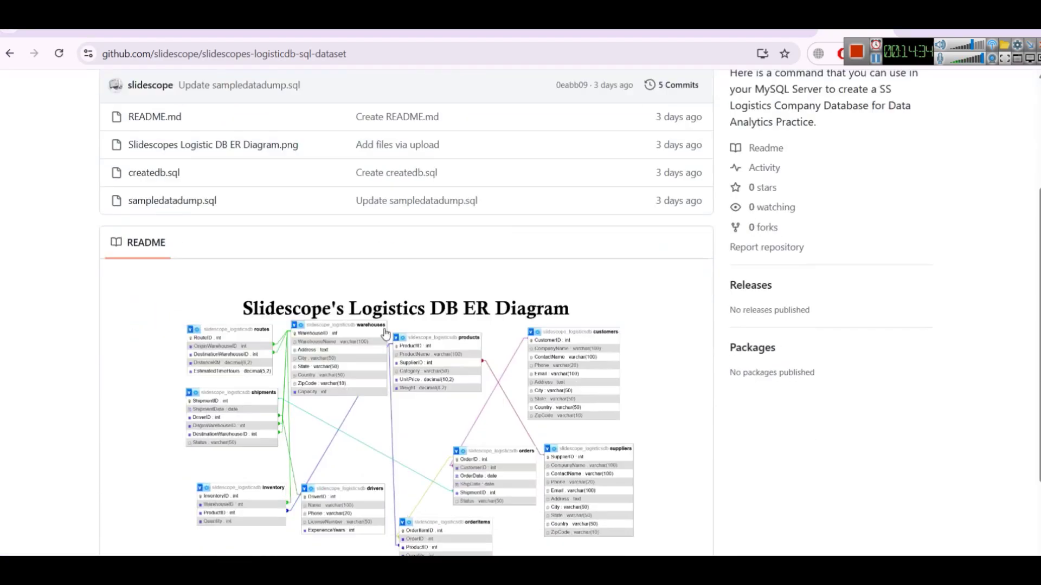
scroll(393, 324, "up", 1)
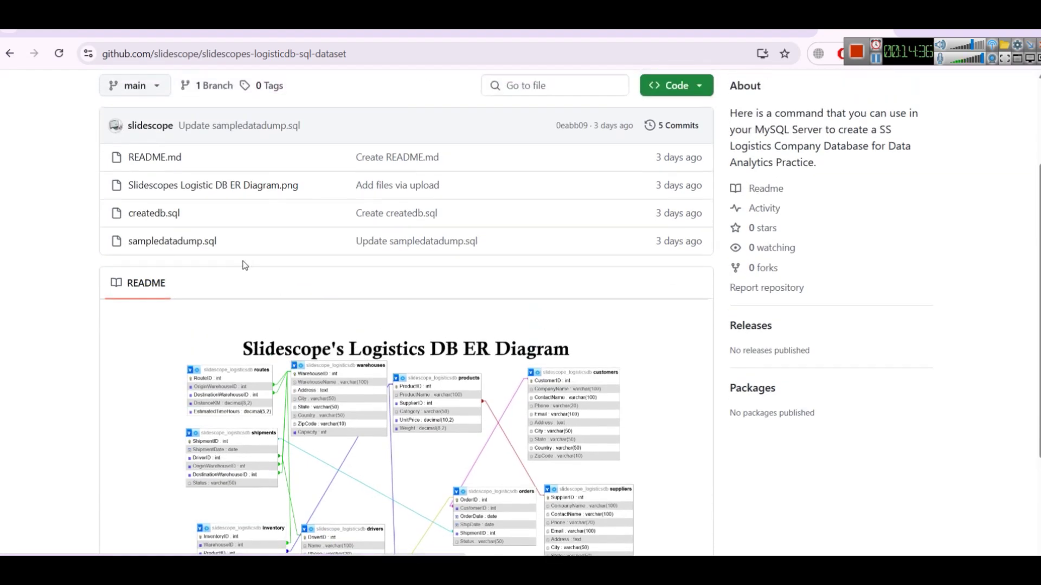
Step: Open createdb.sql from the repository and examine its CREATE TABLE statements
right_click(157, 219)
key("Escape")
left_click(154, 213)
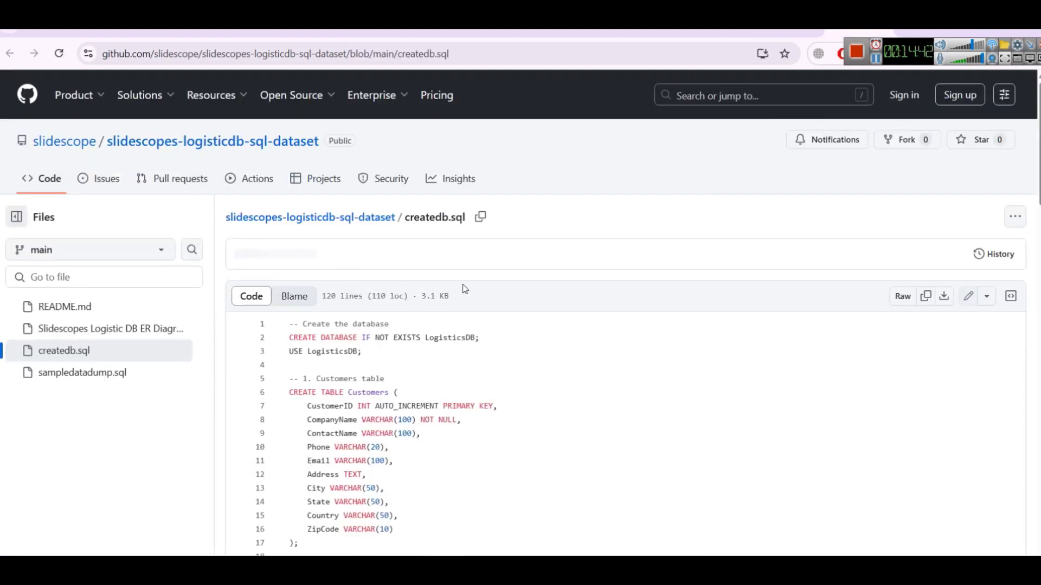
scroll(542, 342, "down", 15)
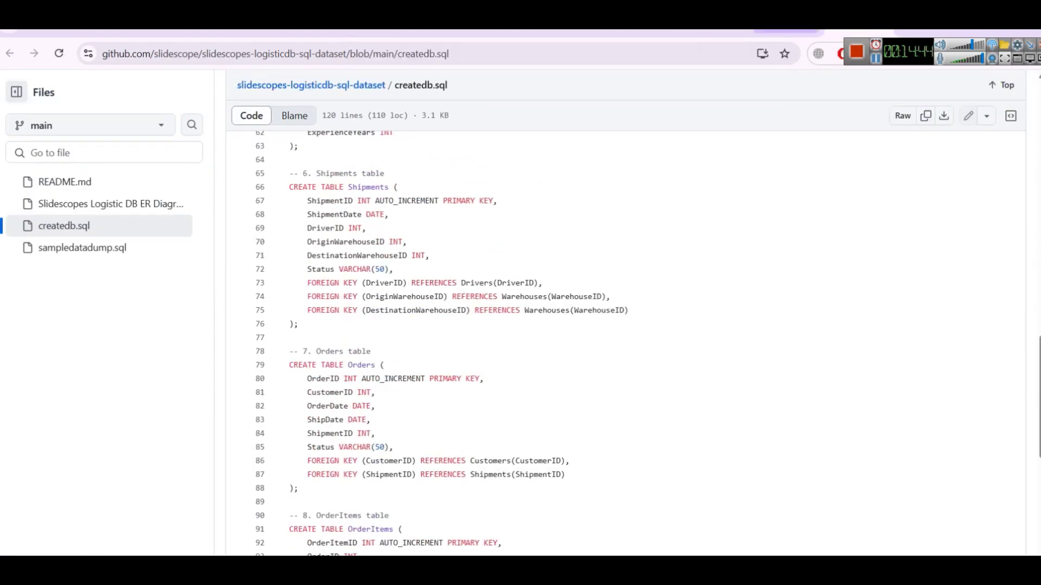
Step: Open sampledatadump.sql from the repository and compare it with createdb.sql, ending on the sample INSERT statements
left_click(10, 54)
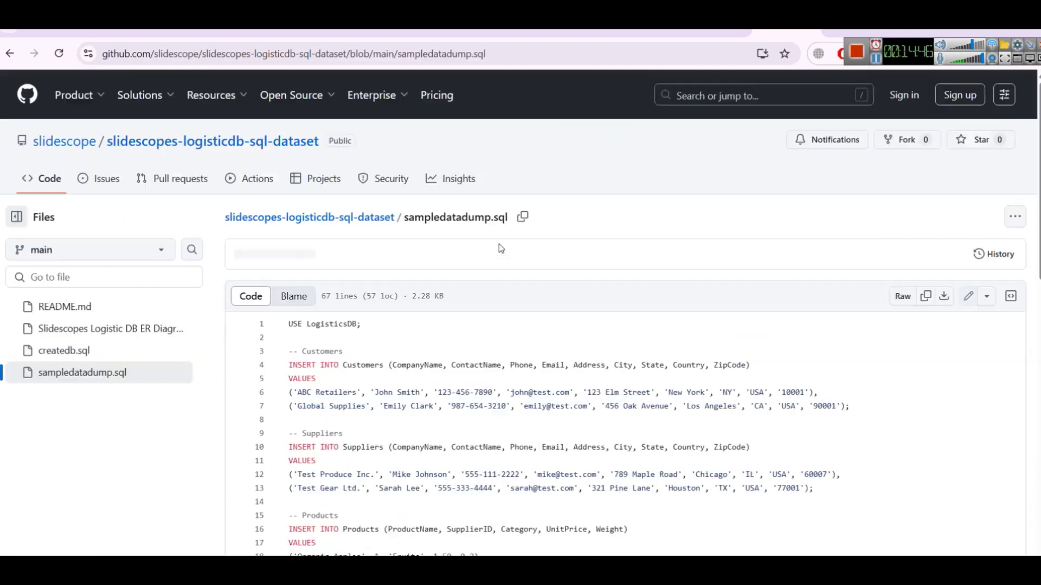
key("alt+Left")
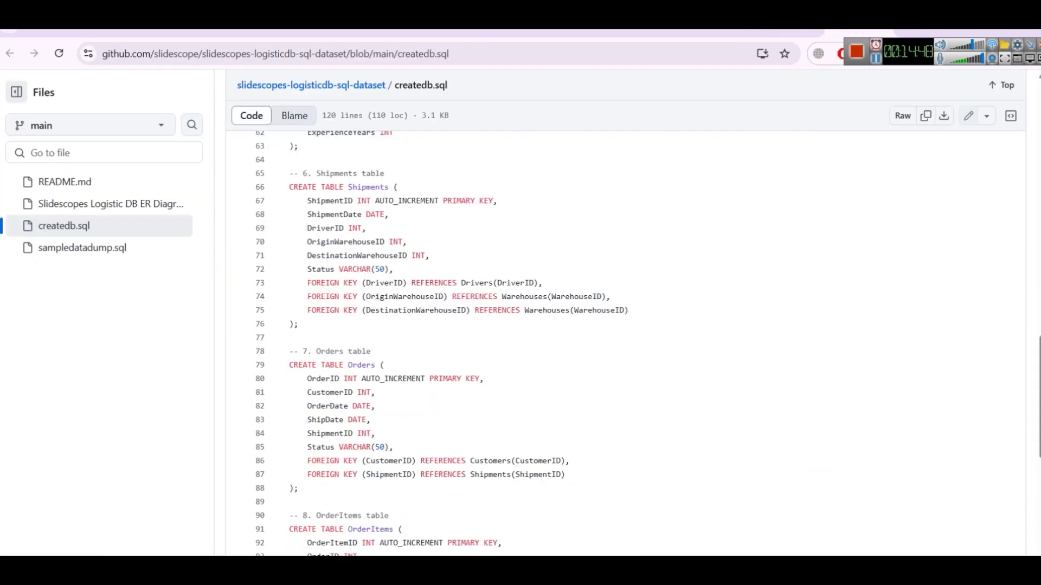
key("alt+Right")
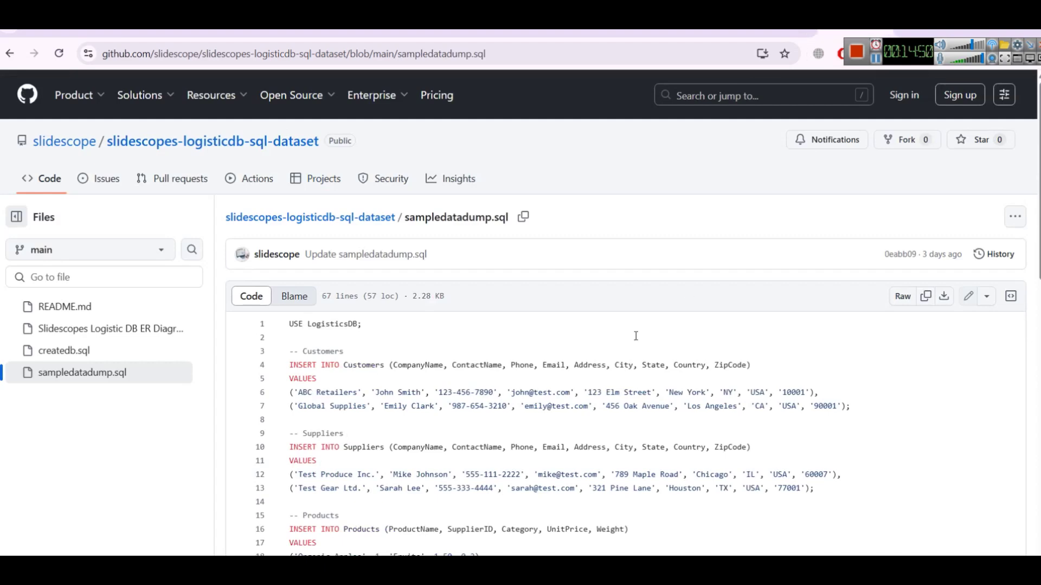
key("ctrl+0")
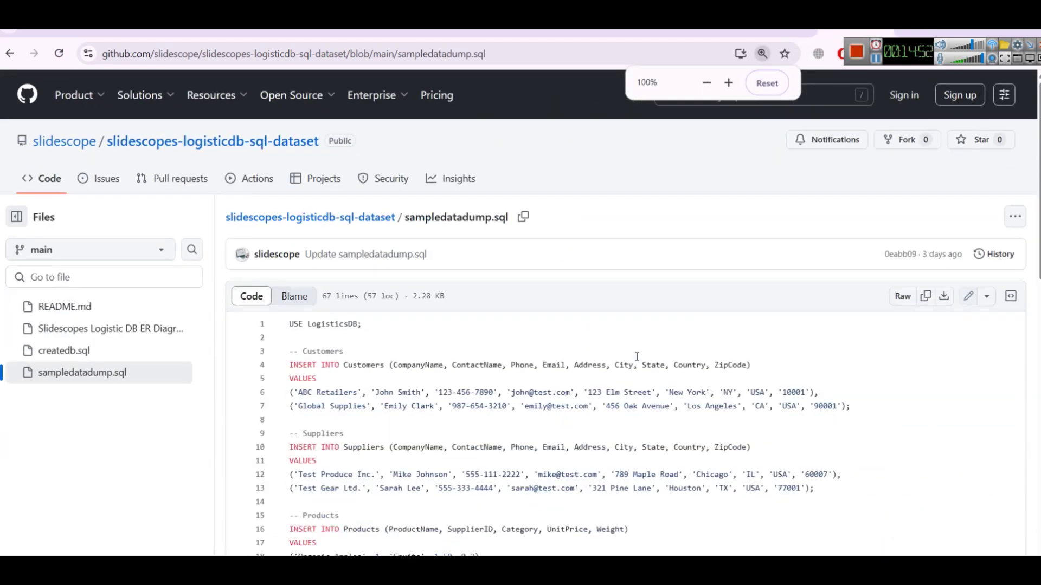
Step: Enlarge sampledatadump.sql and examine the Customers INSERT statement, from its column list through both rows of sample values
key("ctrl+plus")
scroll(637, 356, "down", 5)
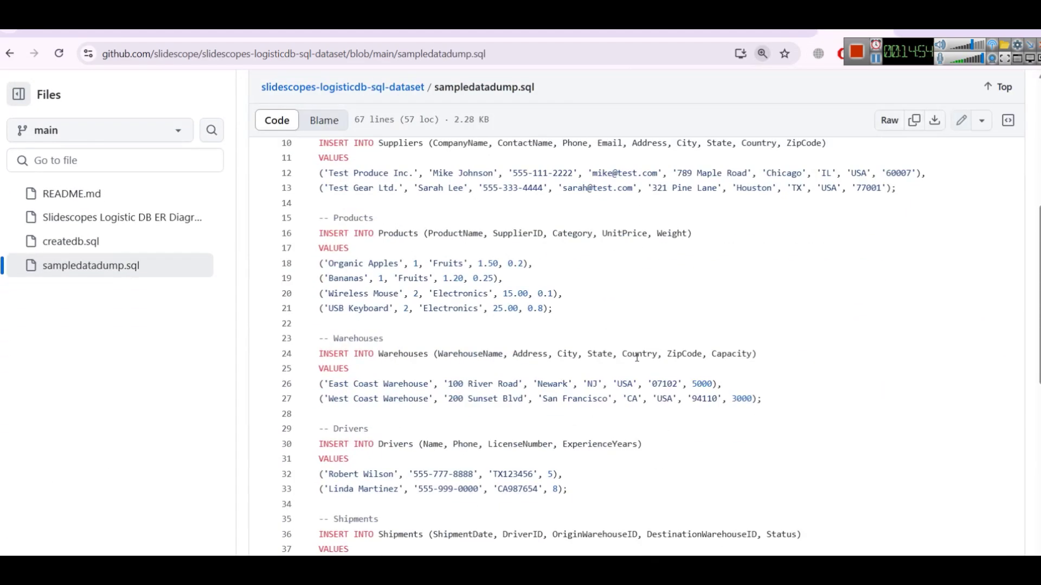
scroll(637, 356, "up", 4)
left_click_drag(319, 258, 871, 261)
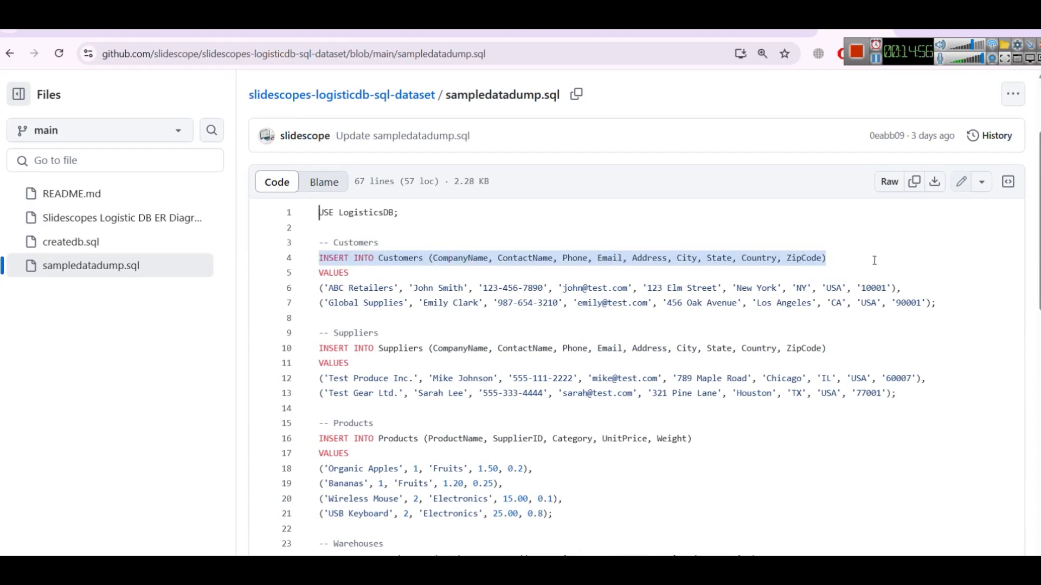
left_click_drag(319, 270, 937, 302)
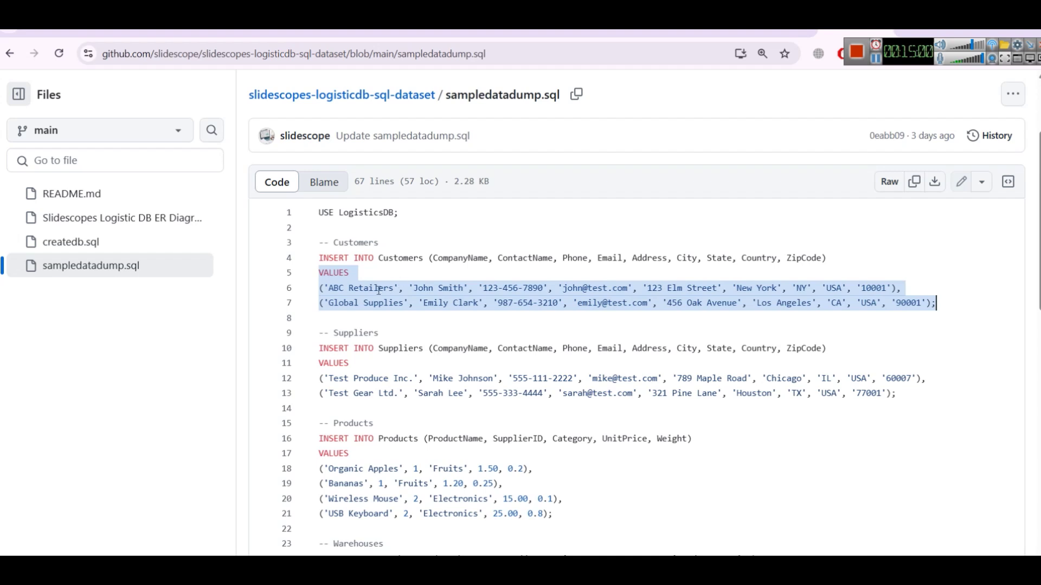
left_click(454, 249)
left_click_drag(941, 309, 319, 212)
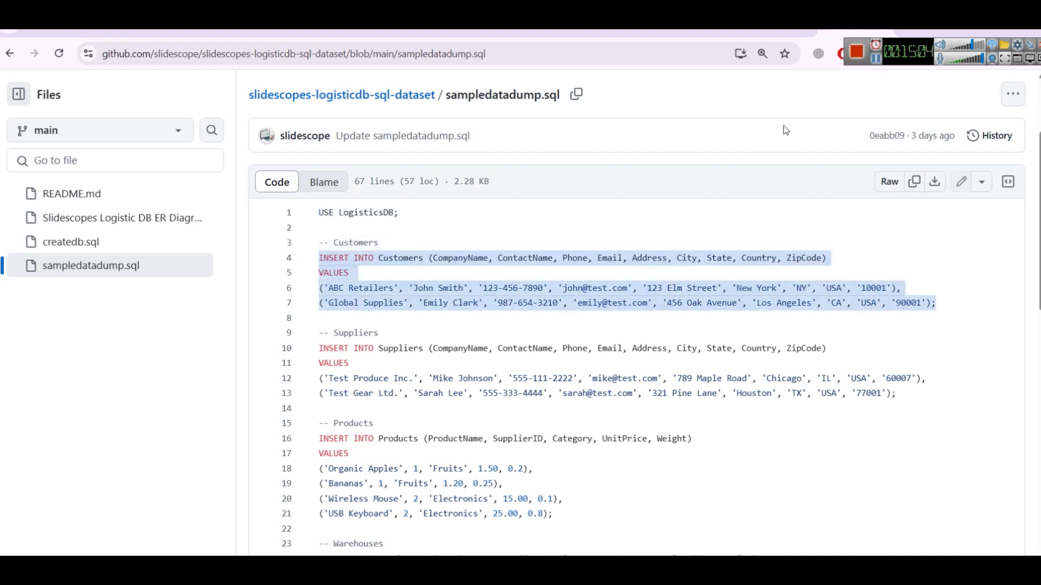
Step: Examine the Suppliers INSERT statement in sampledatadump.sql and the statements that follow, from Products down to OrderItems
scroll(410, 248, "down", 3)
scroll(410, 247, "down", 1)
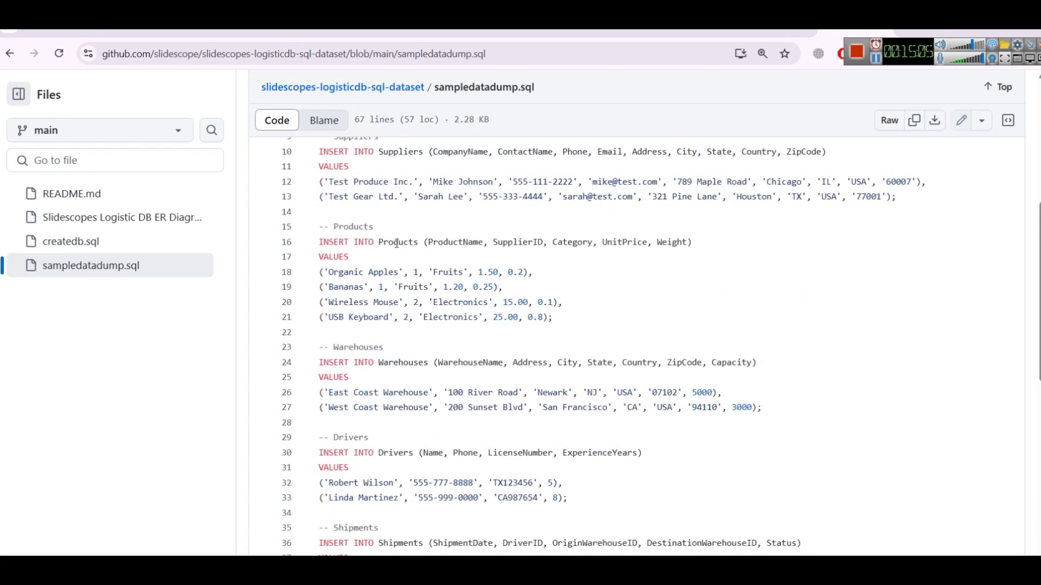
scroll(410, 247, "up", 1)
left_click_drag(375, 211, 905, 270)
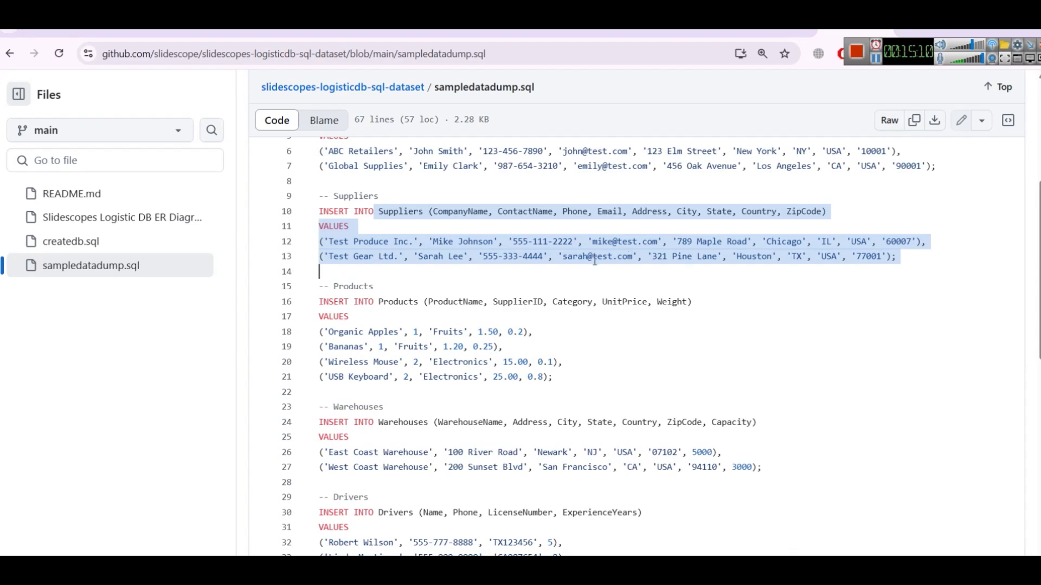
scroll(623, 317, "down", 1)
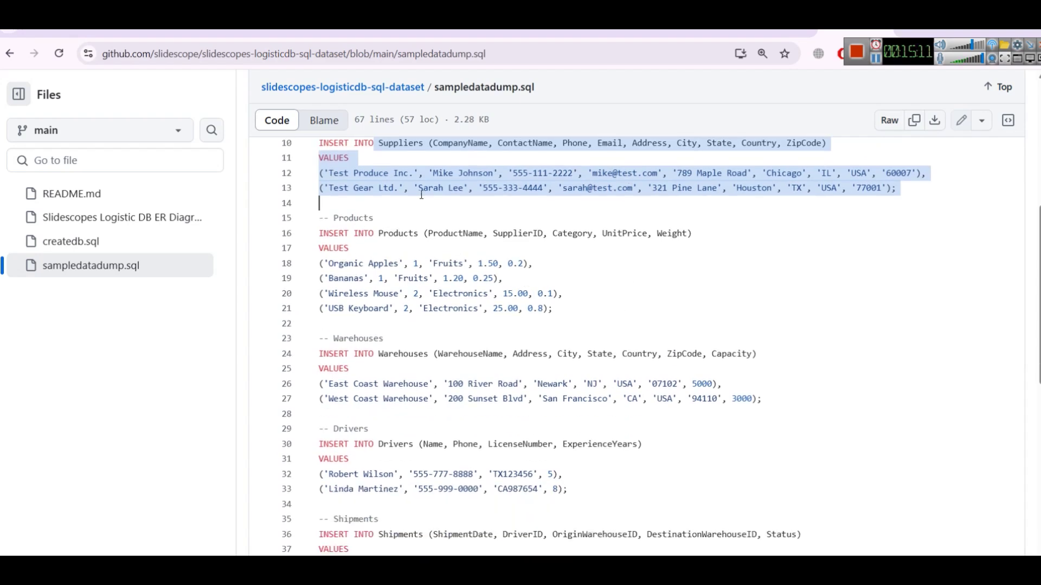
scroll(590, 265, "down", 3)
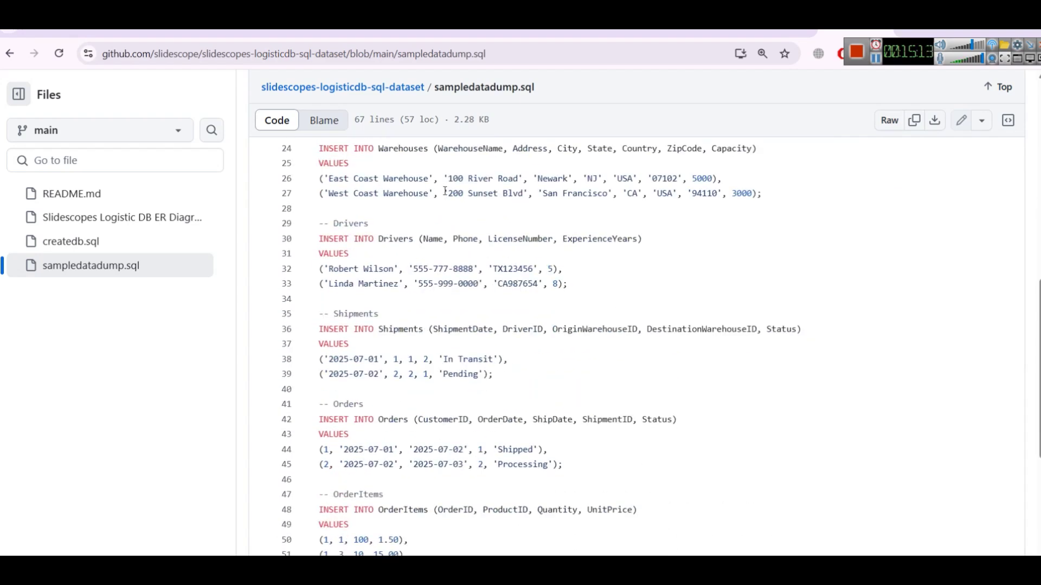
scroll(447, 245, "down", 5)
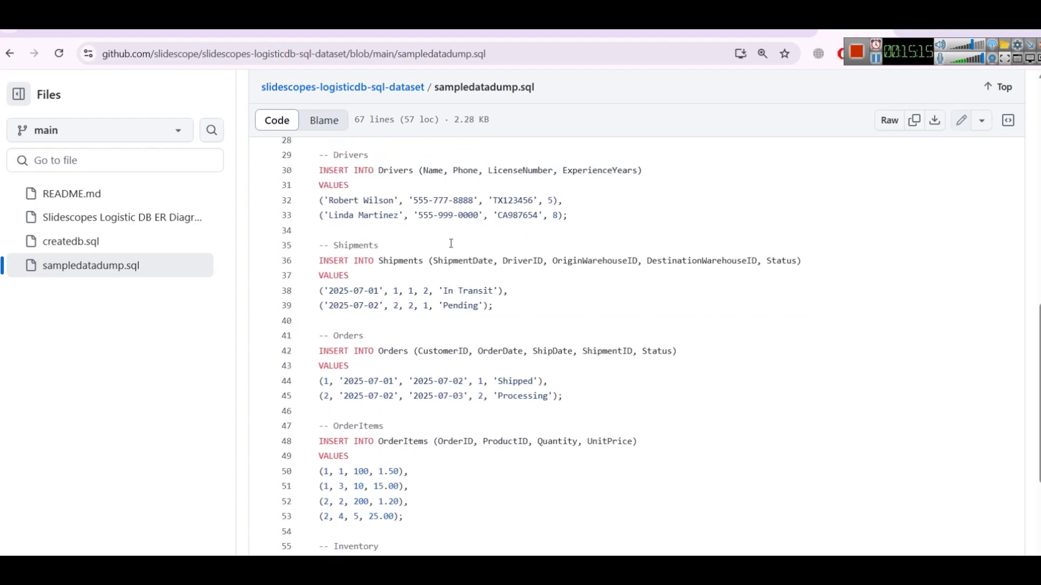
Step: Copy the full contents of sampledatadump.sql from the slidescopes-logisticdb-sql-dataset repository
scroll(451, 243, "up", 1)
scroll(451, 243, "up", 10)
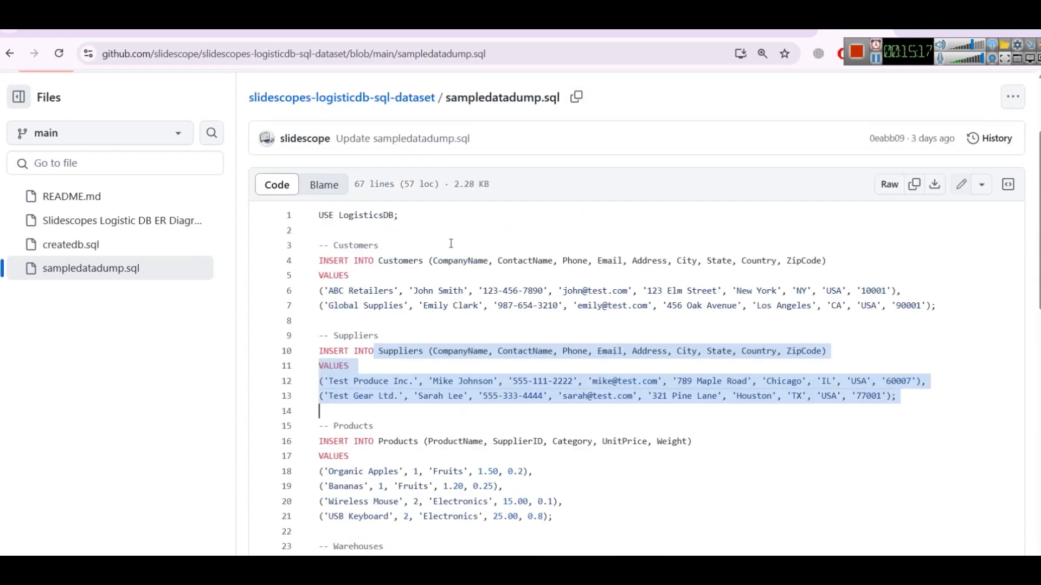
scroll(932, 206, "down", 3)
scroll(931, 206, "up", 1)
left_click(915, 183)
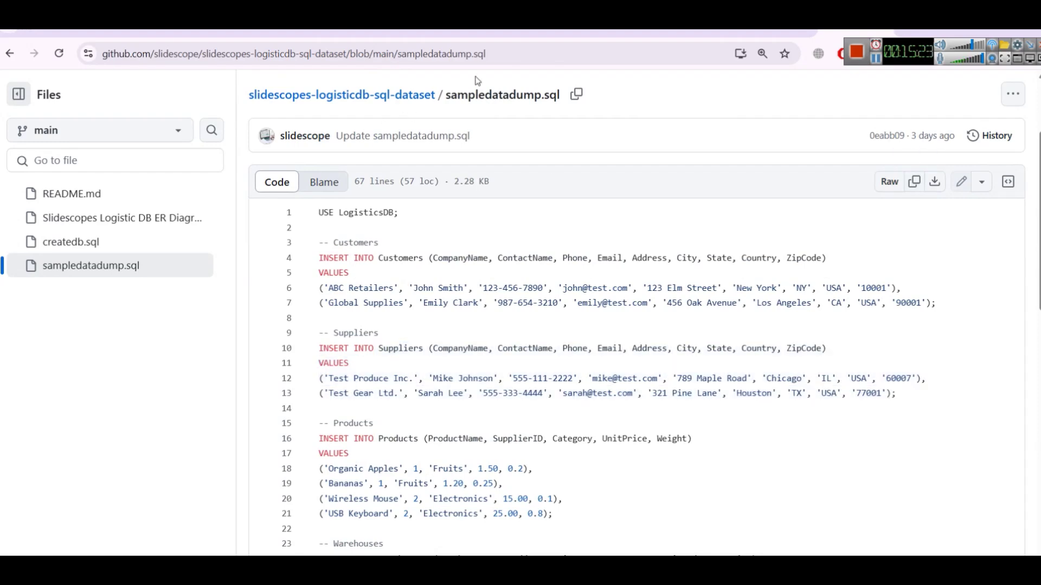
Step: Switch to the hosted phpMyAdmin and paste the copied script into the SQL query editor of the freedb_logisticdb database
left_click(458, 25)
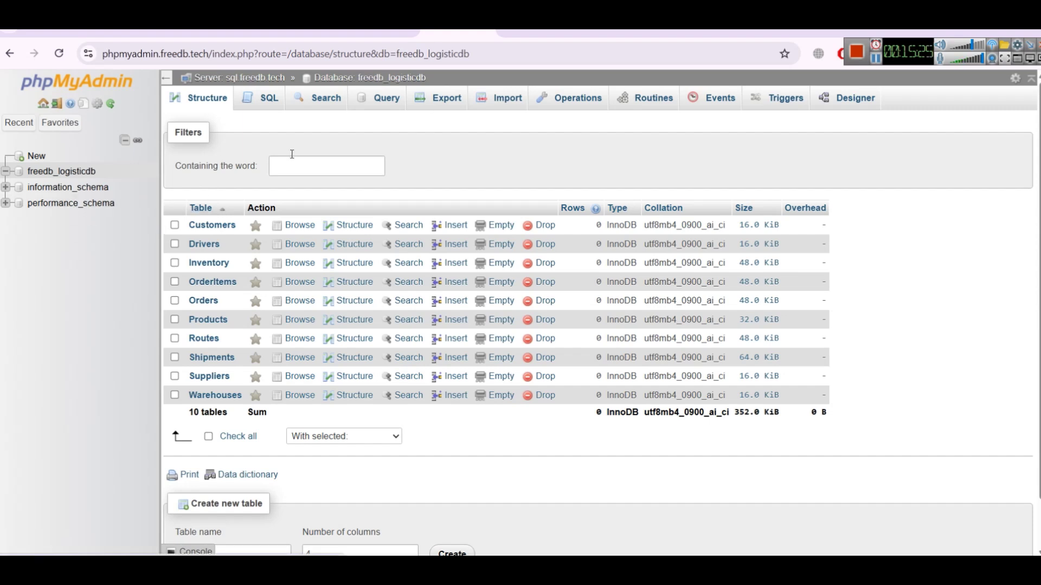
left_click(279, 101)
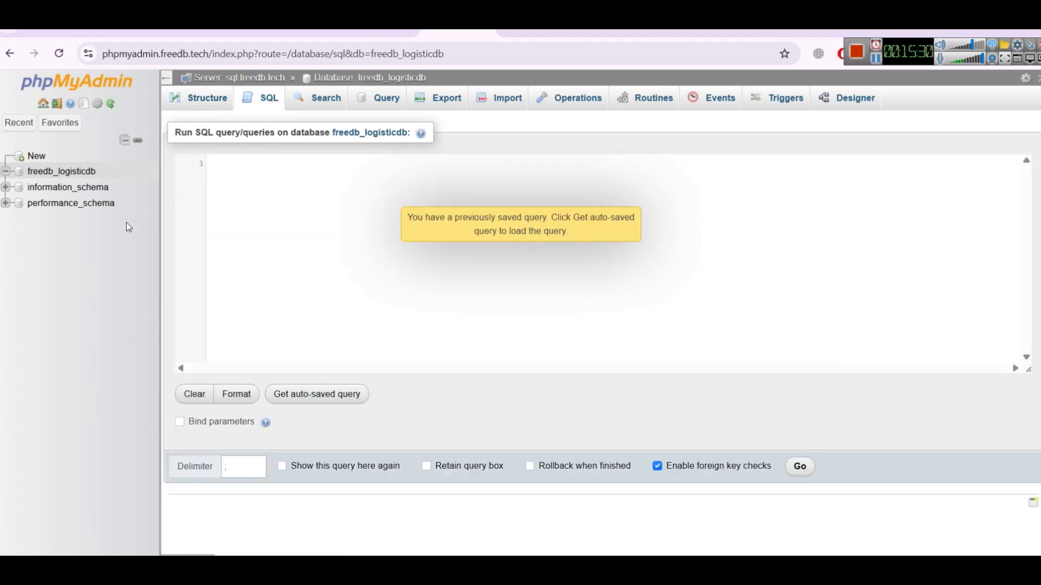
left_click(230, 212)
key("ctrl+v")
Step: Remove the USE LogisticsDB statement and the empty line above the Customers section from the pasted script
scroll(260, 234, "up", 15)
left_click_drag(304, 163, 209, 173)
triple_click(225, 168)
key("BackSpace")
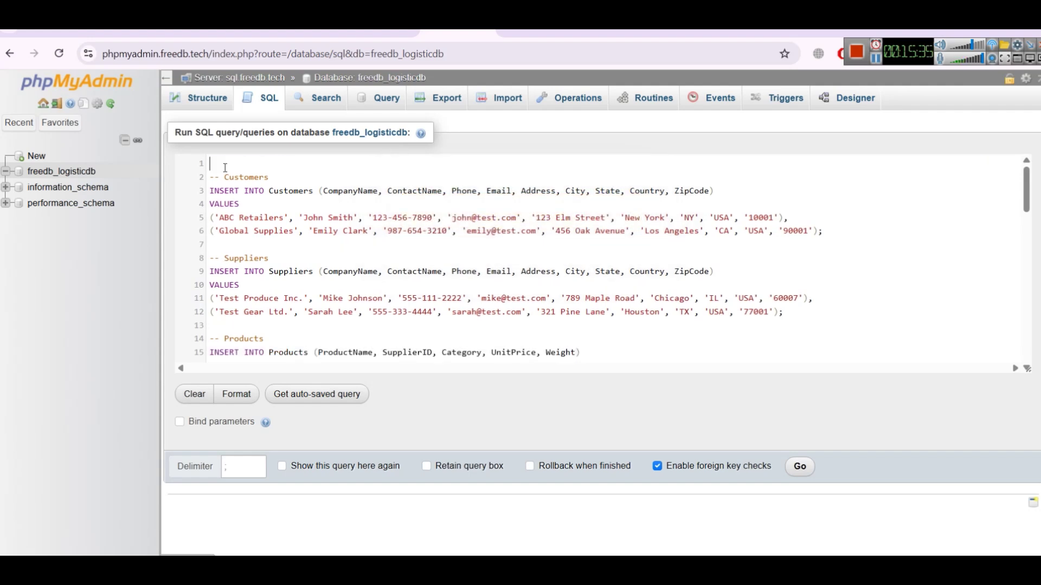
key("BackSpace")
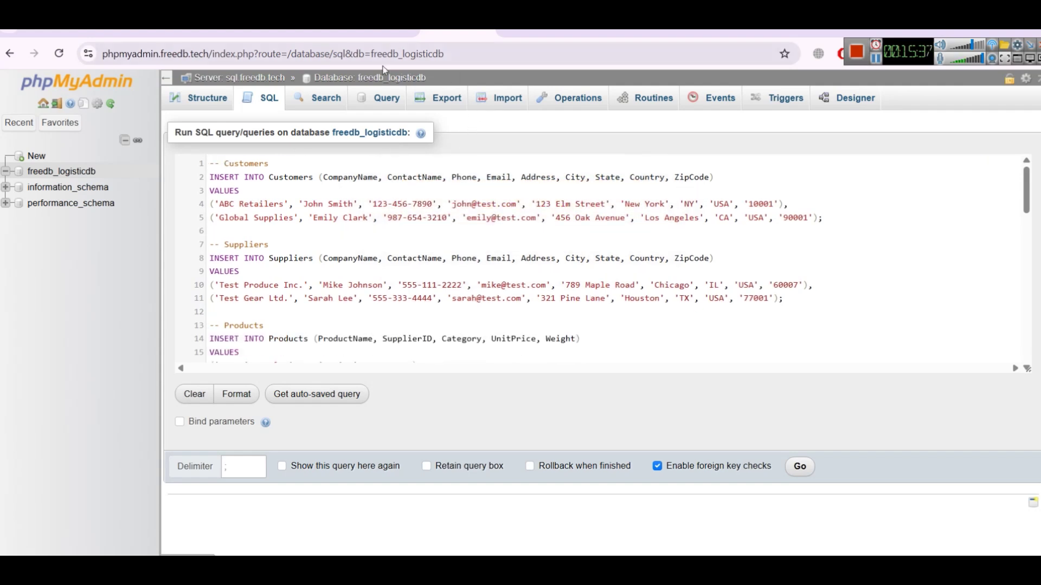
Step: Run the insert script on freedb_logisticdb and reopen the database's table list to check the row counts
left_click(800, 467)
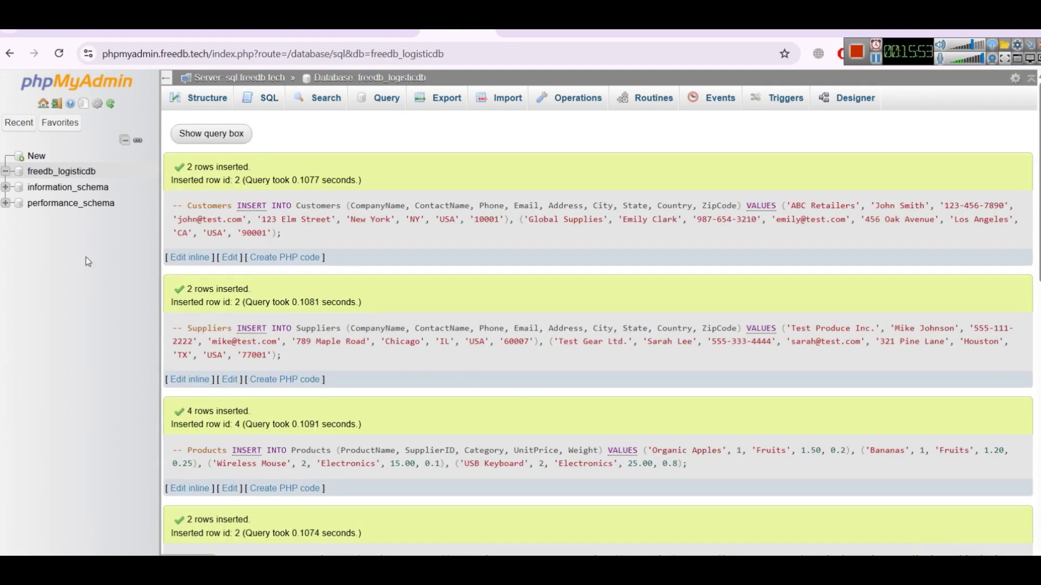
left_click(61, 171)
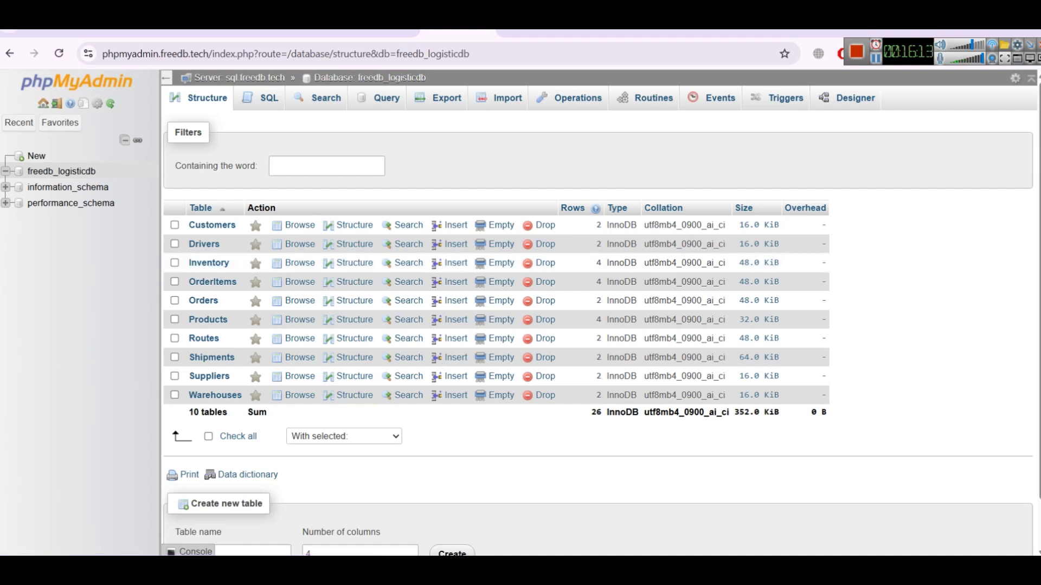
Step: Launch Power BI Desktop and dismiss the uncertified connectors notice and the start screen to reach the blank report
key("super")
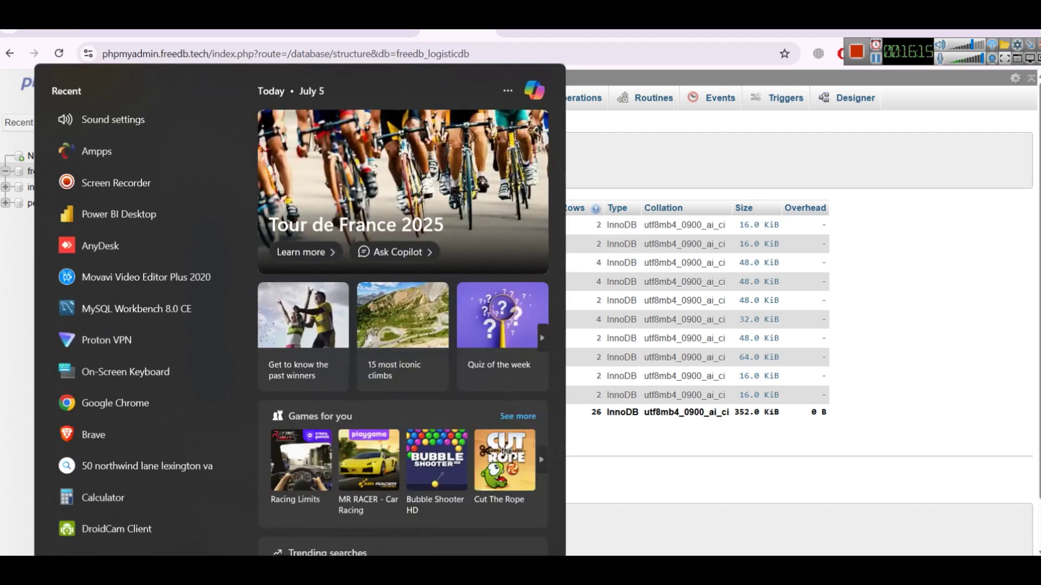
type("power")
left_click(343, 259)
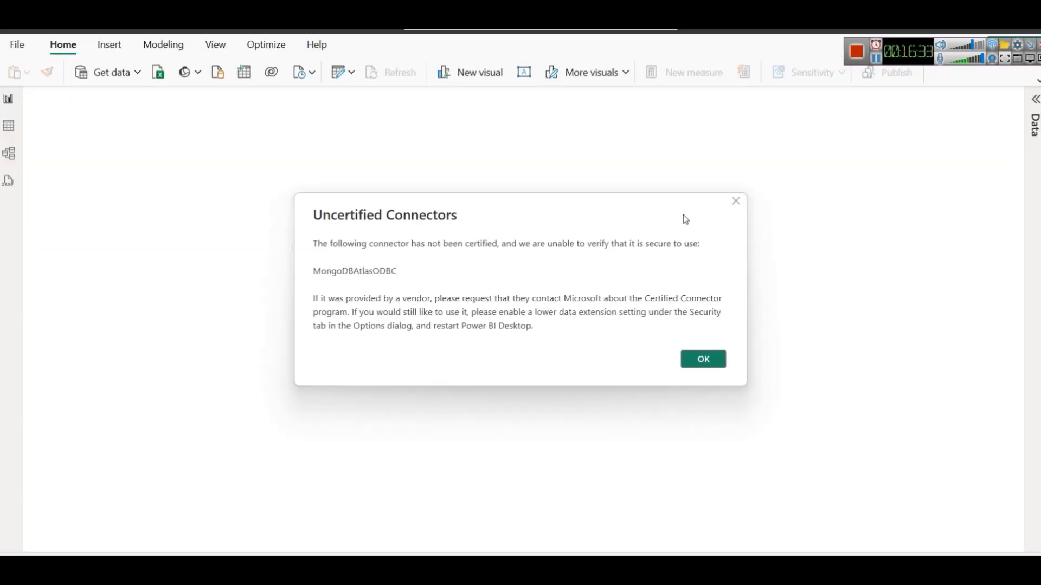
left_click(736, 202)
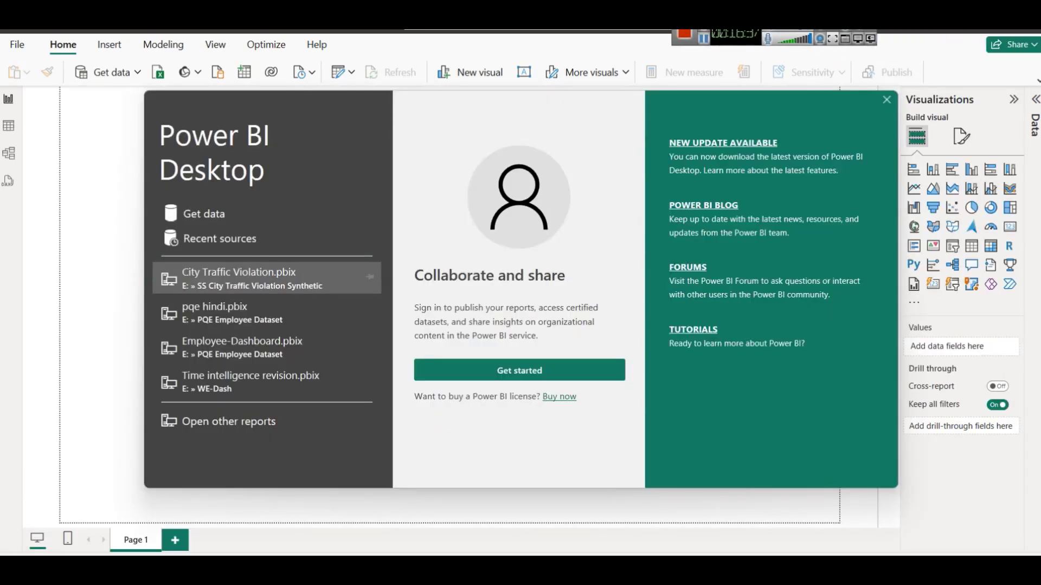
left_click(887, 100)
Step: Switch back to the browser and examine the tables and relationships in the Slidescope Logistics DB ER diagram
key("alt+Tab")
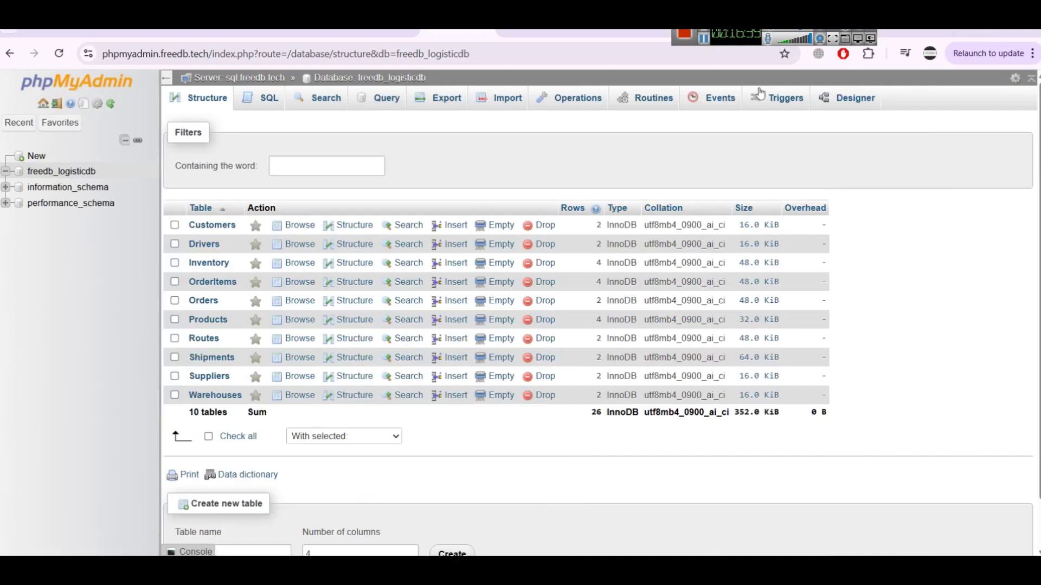
left_click(855, 32)
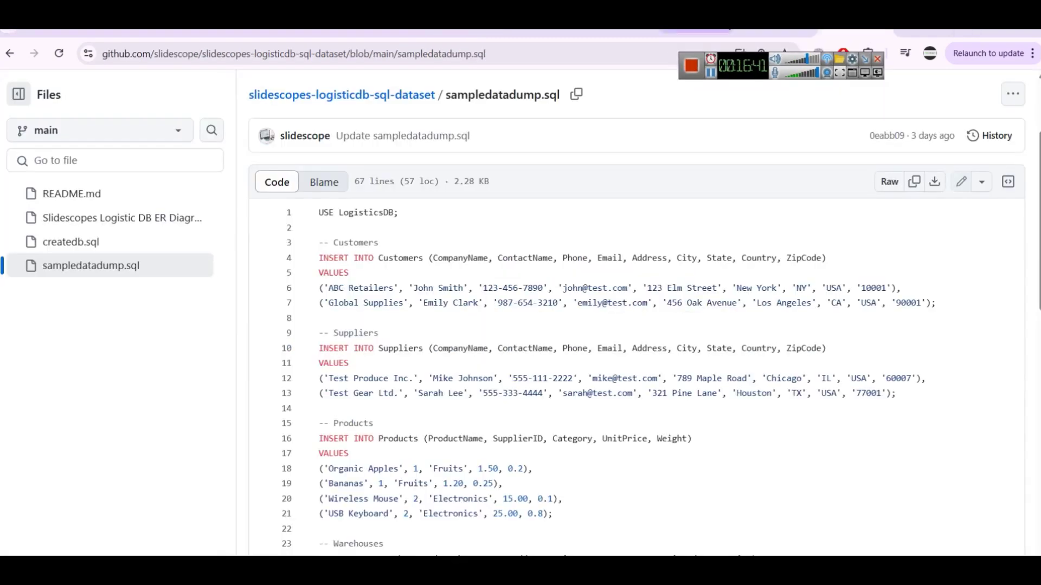
left_click(612, 32)
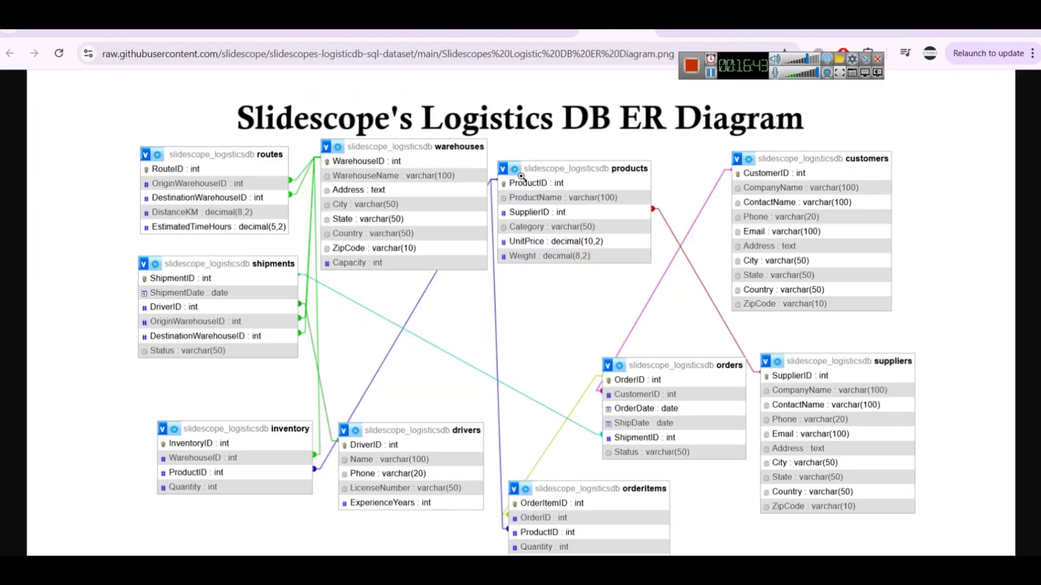
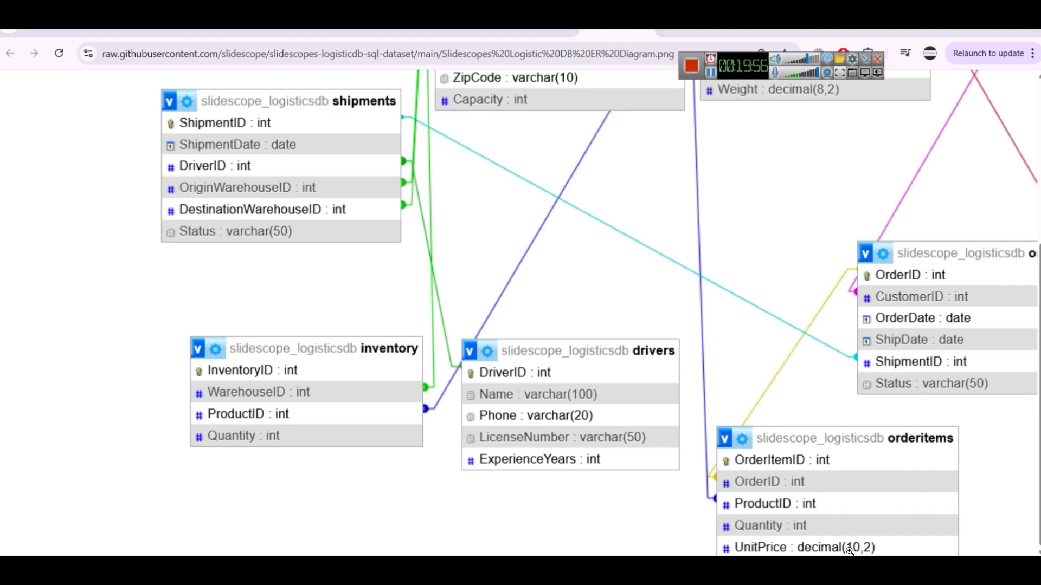
left_click(847, 549)
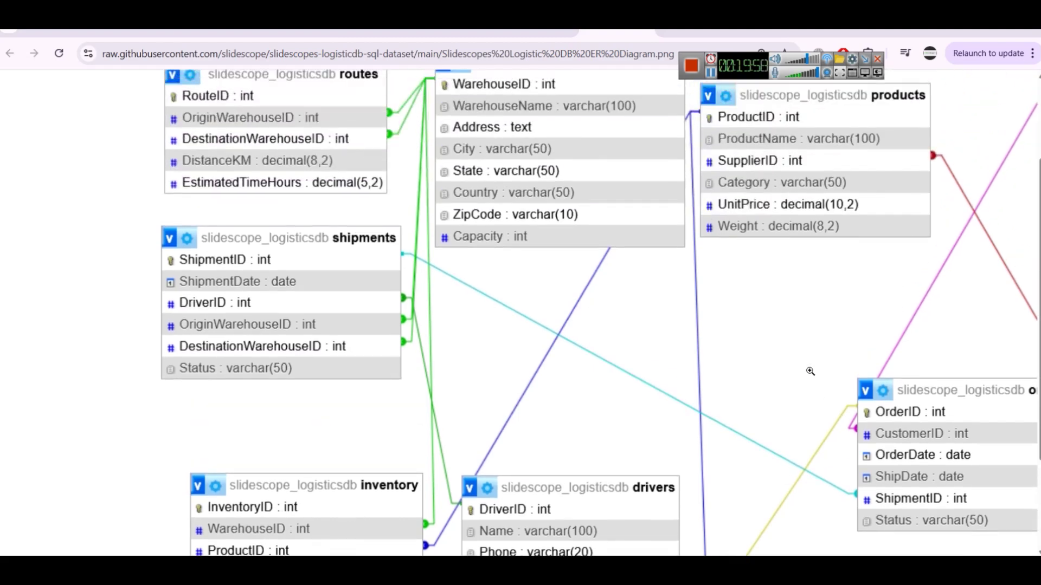
key("ctrl+minus")
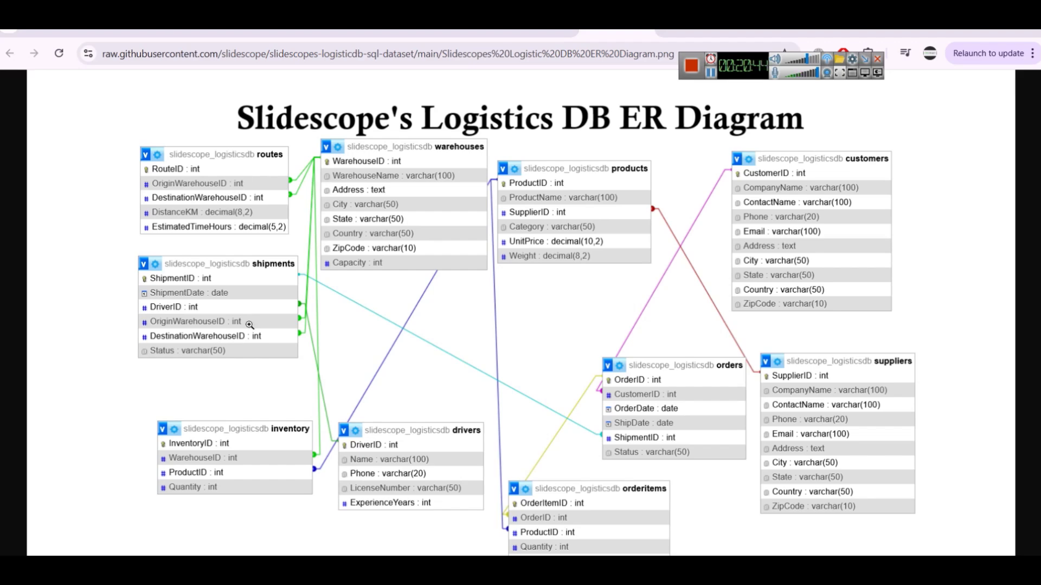
Step: Switch to the local phpMyAdmin and examine the customers, drivers and inventory records of the slidescope_logisticsdb database
key("ctrl+shift+Tab")
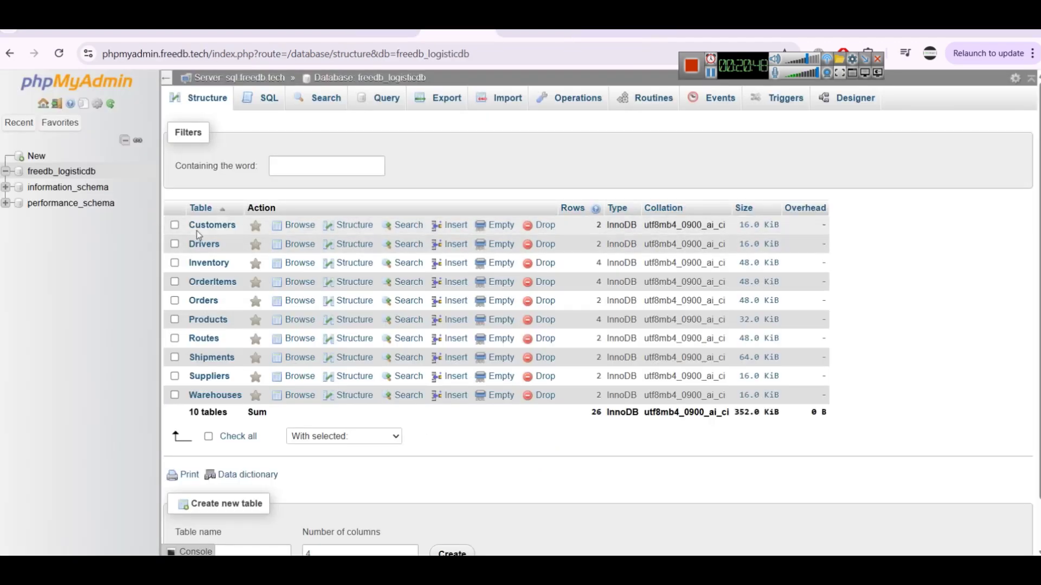
left_click(209, 304)
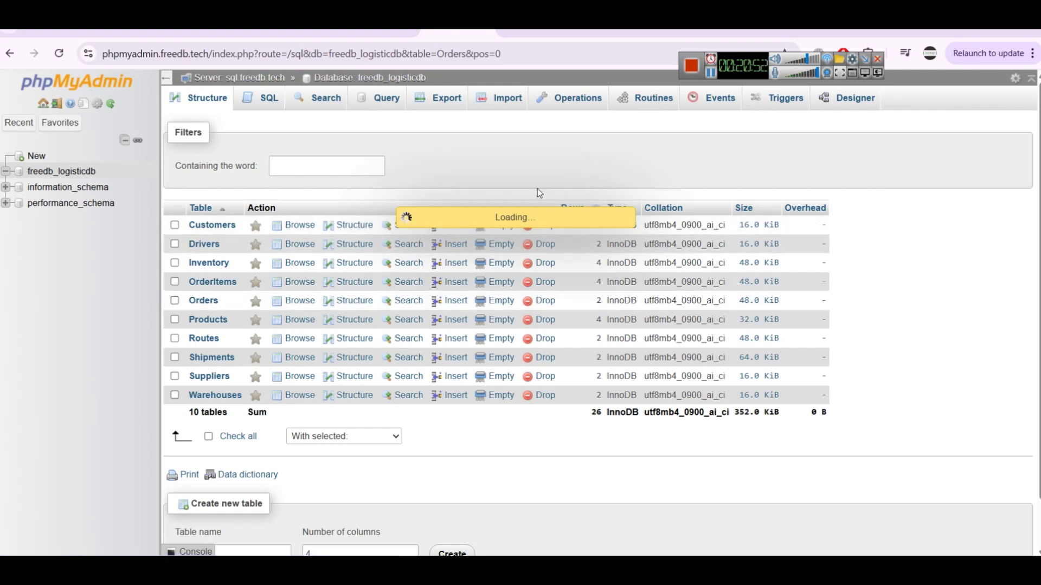
key("ctrl+Tab")
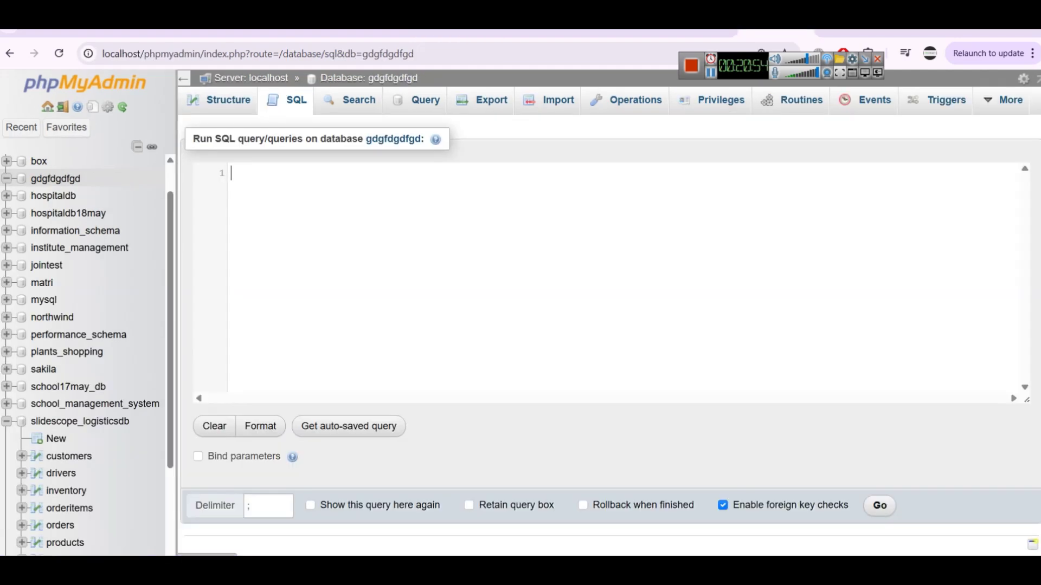
scroll(84, 384, "down", 3)
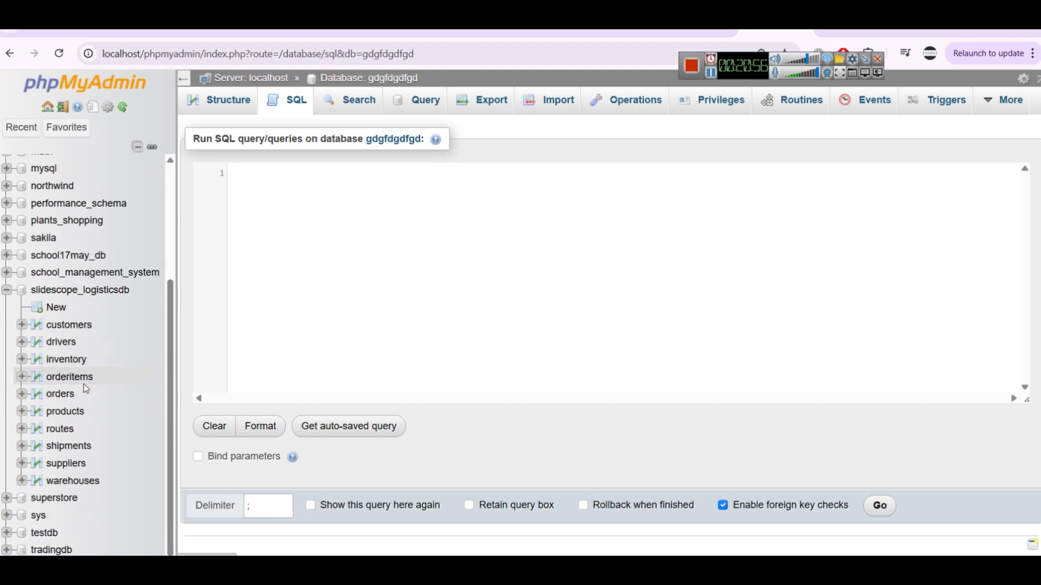
left_click(66, 326)
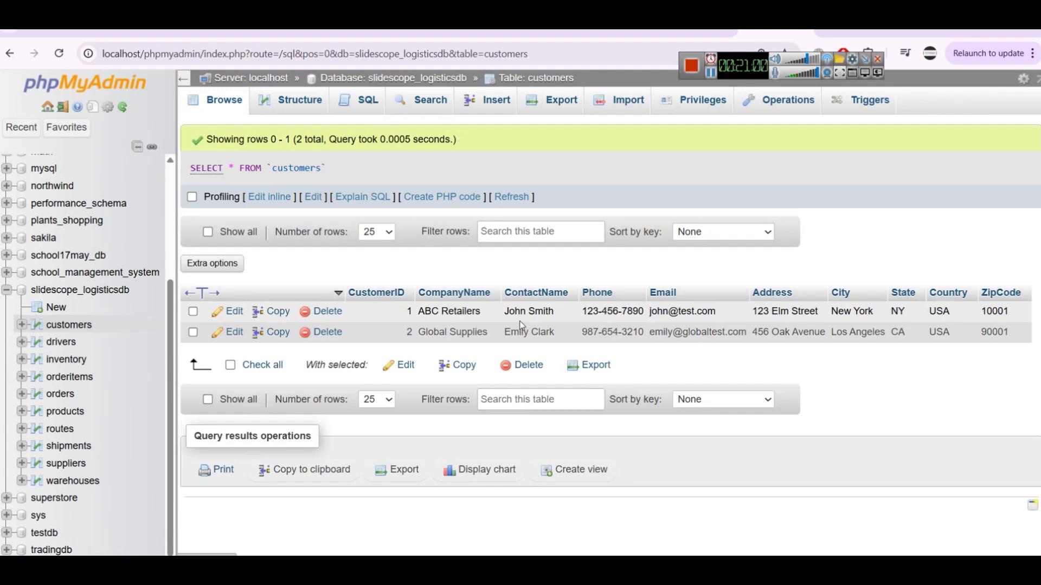
left_click(61, 342)
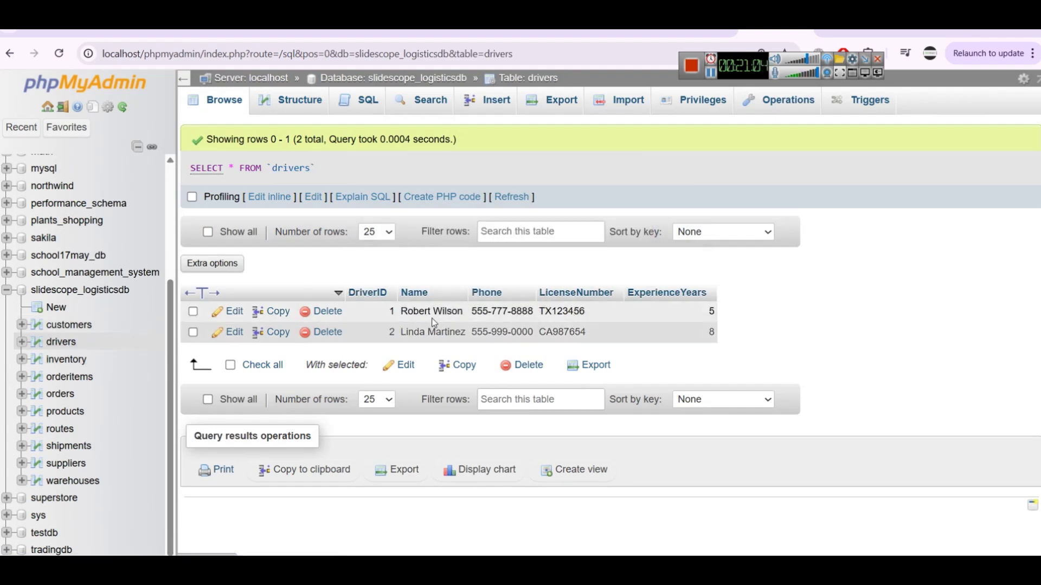
left_click(50, 362)
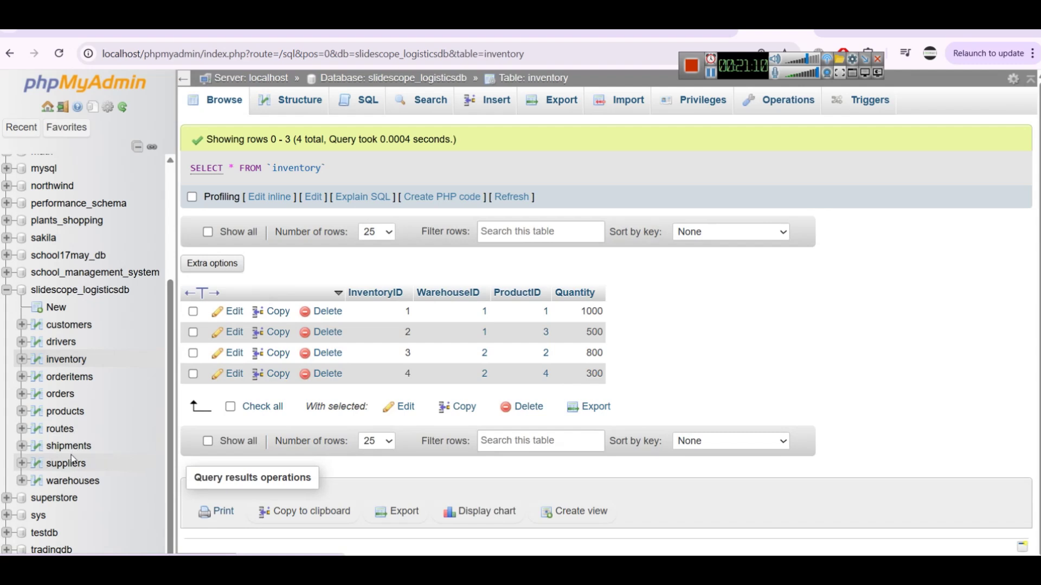
Step: Compare the products and suppliers tables of slidescope_logisticsdb to see which supplier each product references
left_click(60, 412)
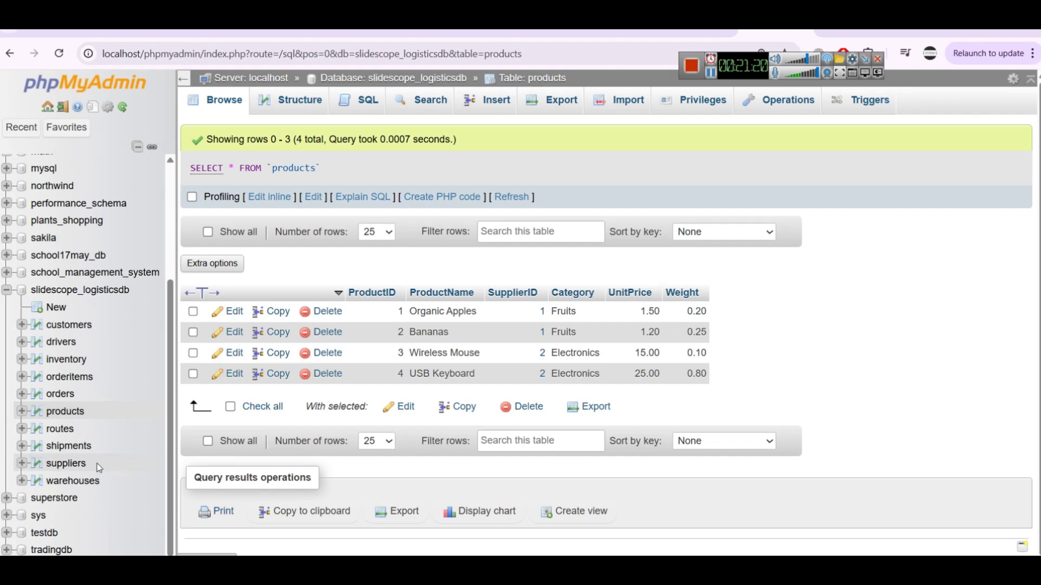
left_click(67, 464)
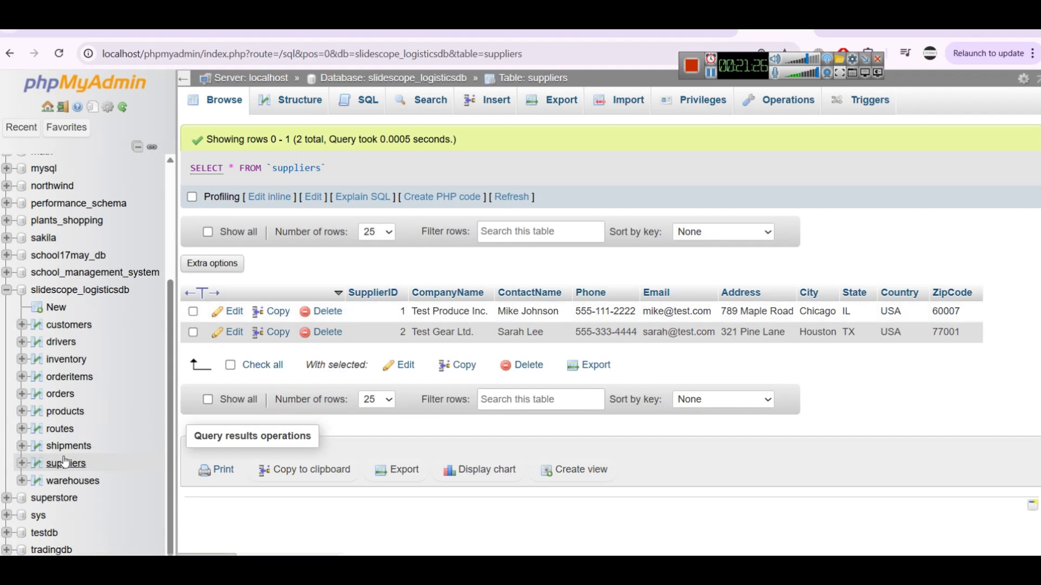
left_click(65, 413)
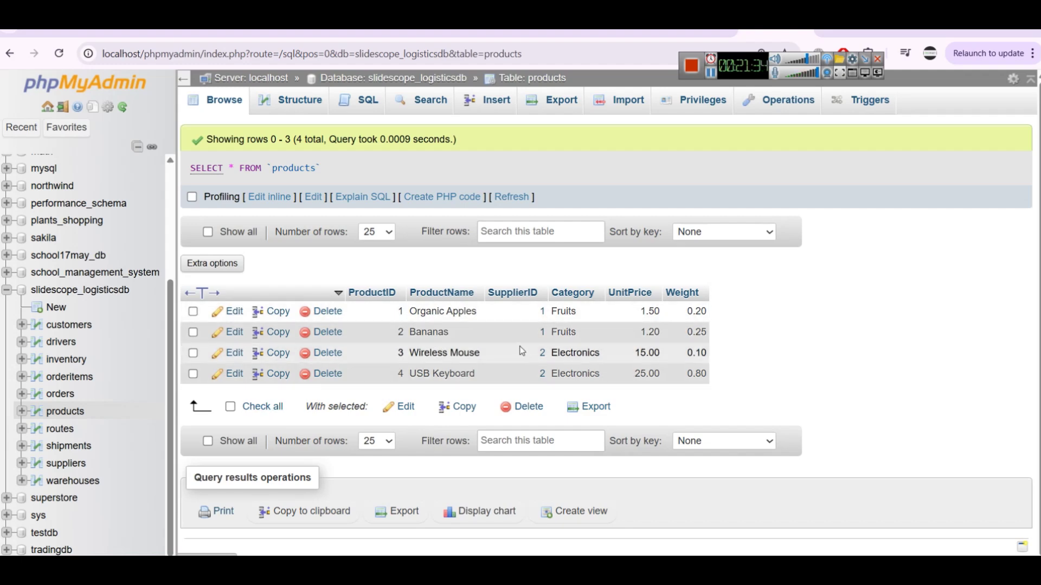
Step: Examine the orders, orderitems, shipments and warehouses records in slidescope_logisticsdb, including the product references of the order items
left_click(69, 399)
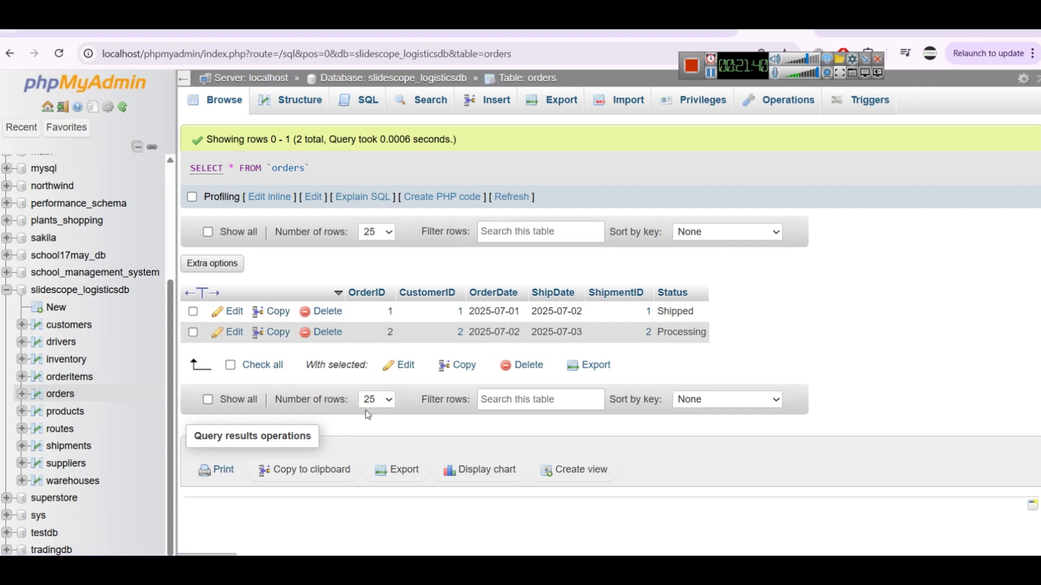
left_click(76, 380)
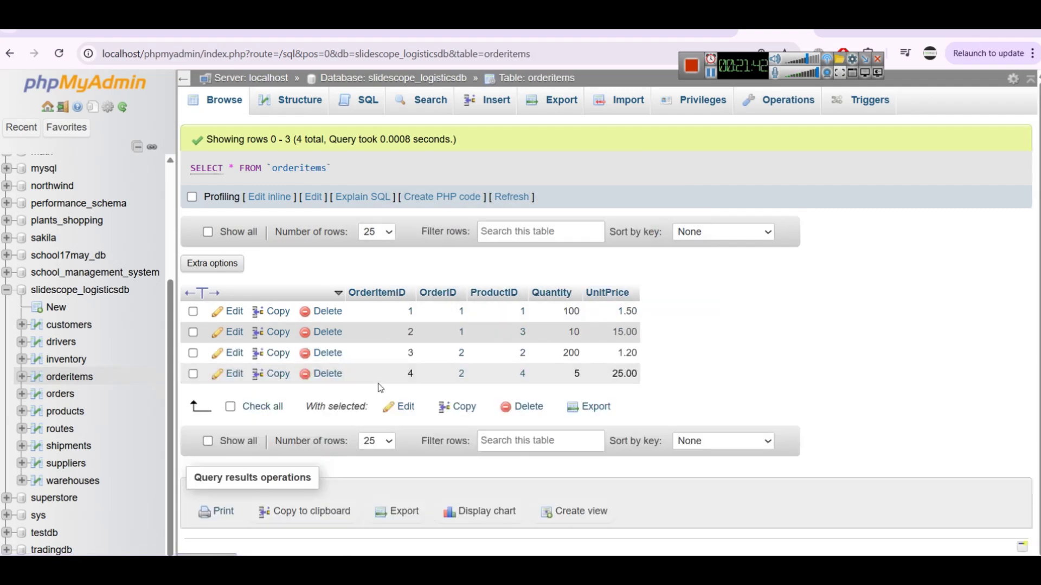
mouse_move(524, 315)
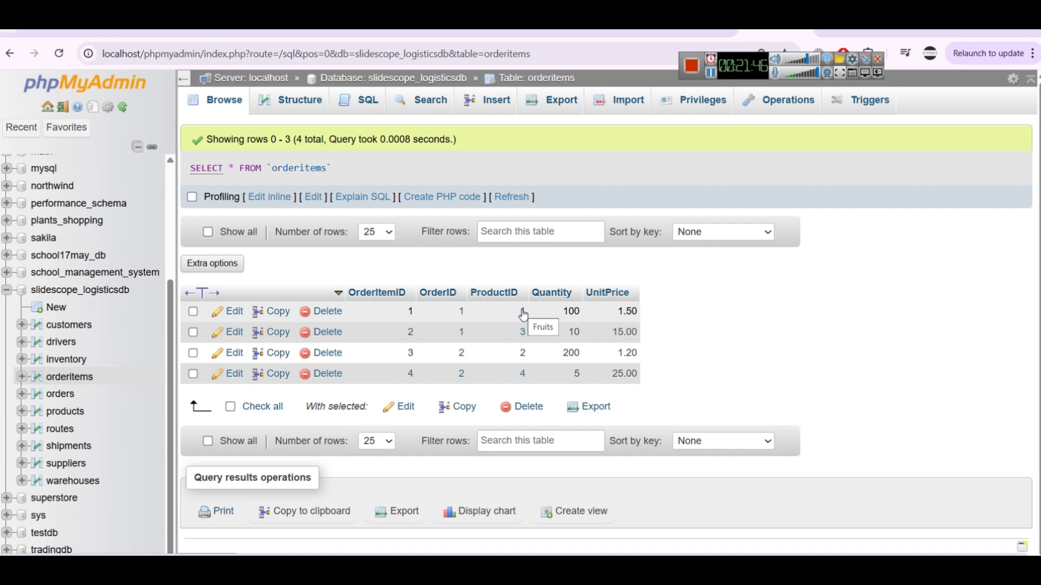
mouse_move(523, 340)
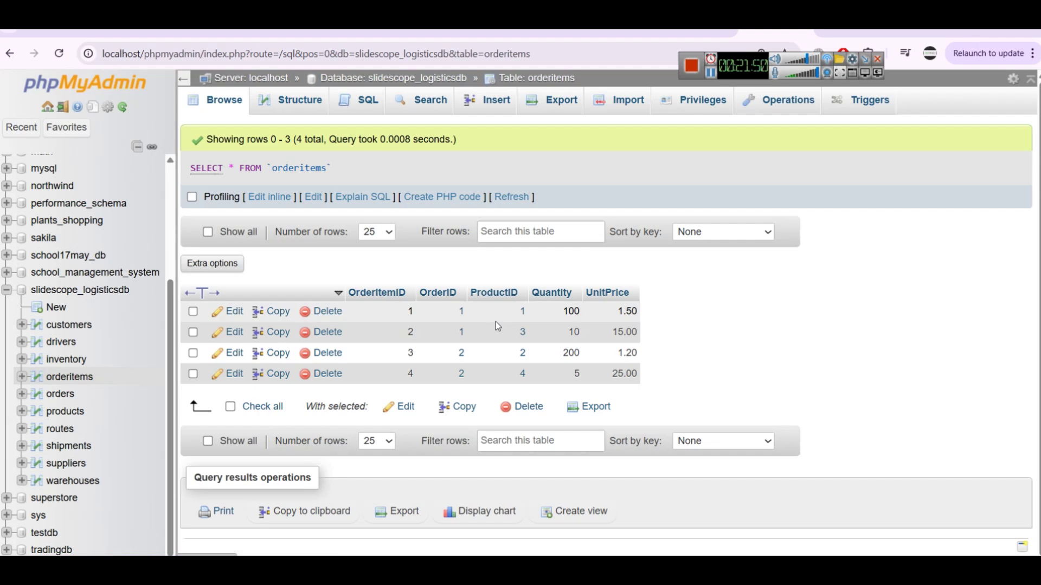
left_click(78, 446)
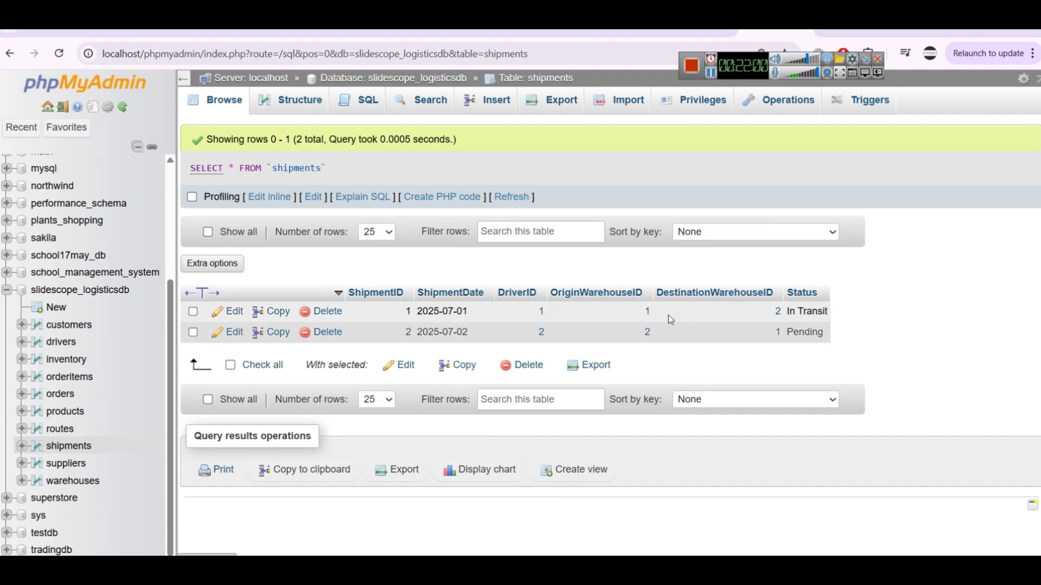
left_click(96, 480)
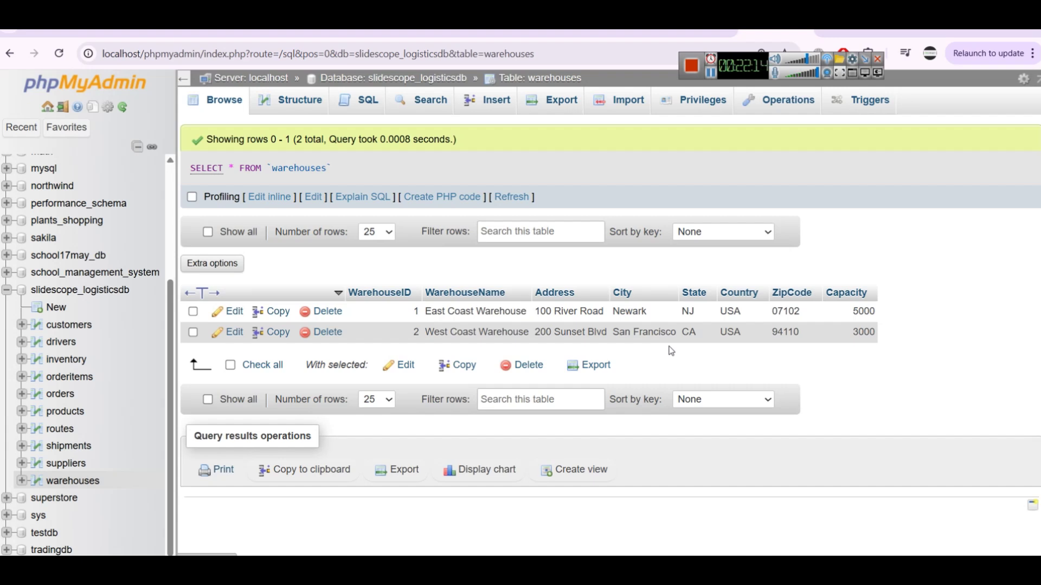
Step: Switch to Power BI Desktop and expand the ribbon to its full layout
key("alt+Tab")
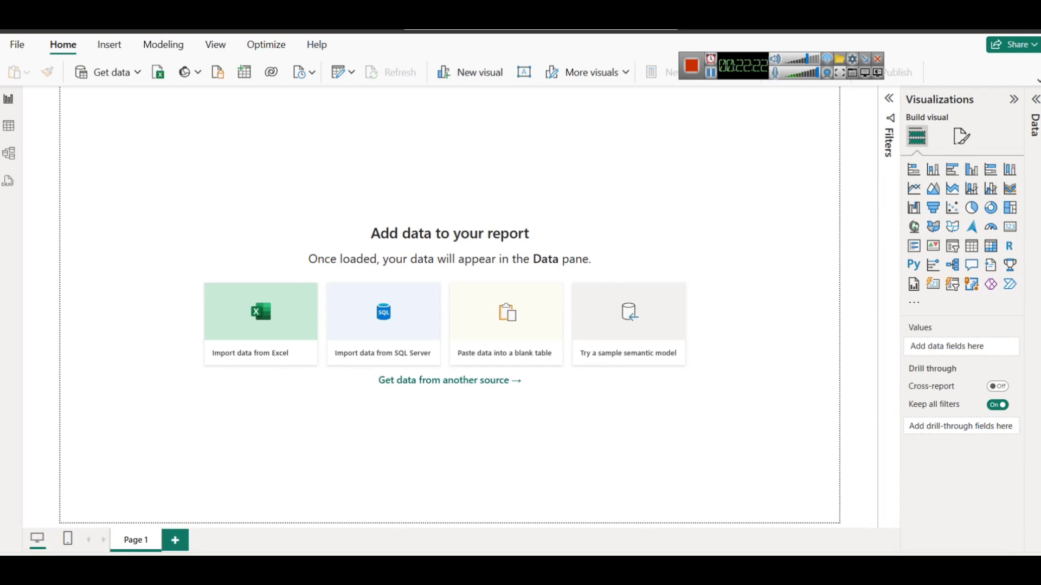
left_click(1037, 80)
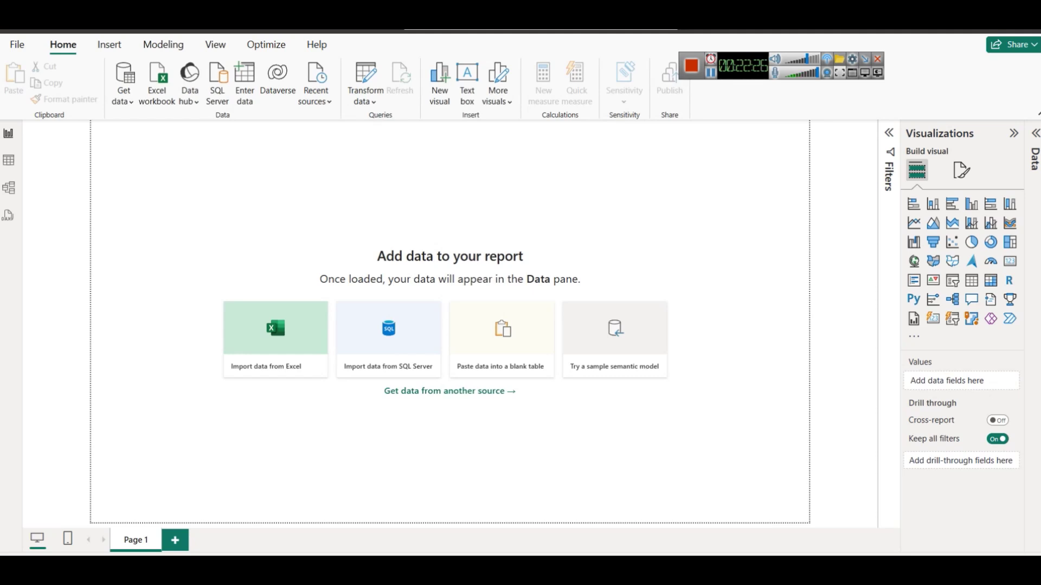
Step: Open the Power Query Editor and bring up the complete list of connectors for a new data source
left_click(364, 100)
left_click(384, 129)
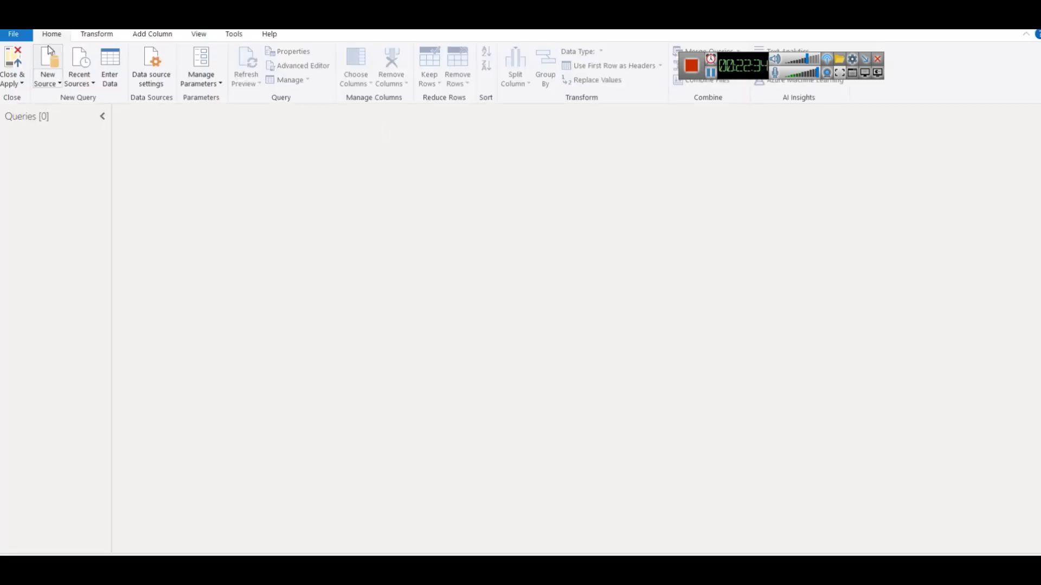
left_click(93, 39)
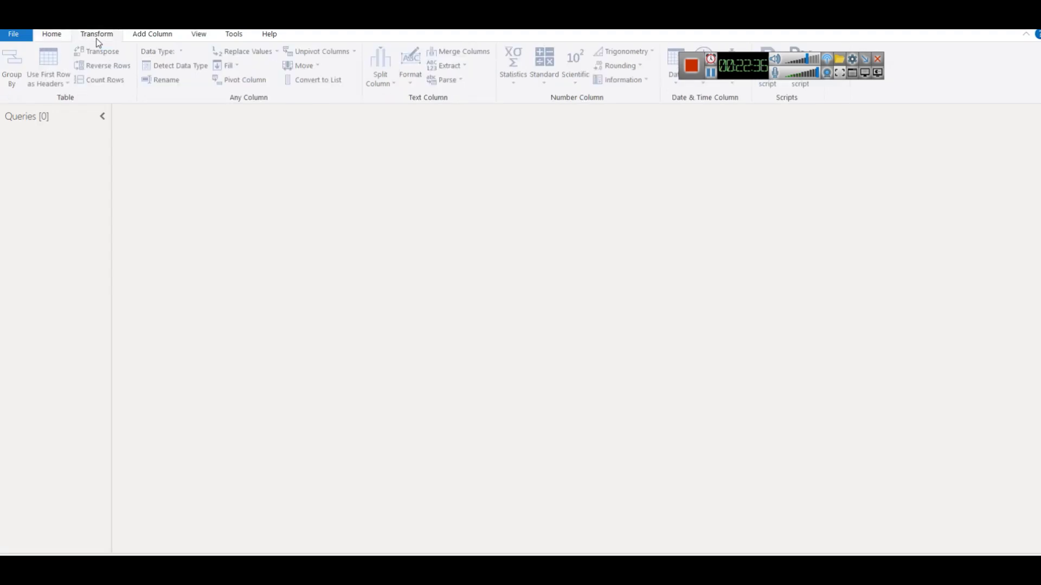
left_click(54, 37)
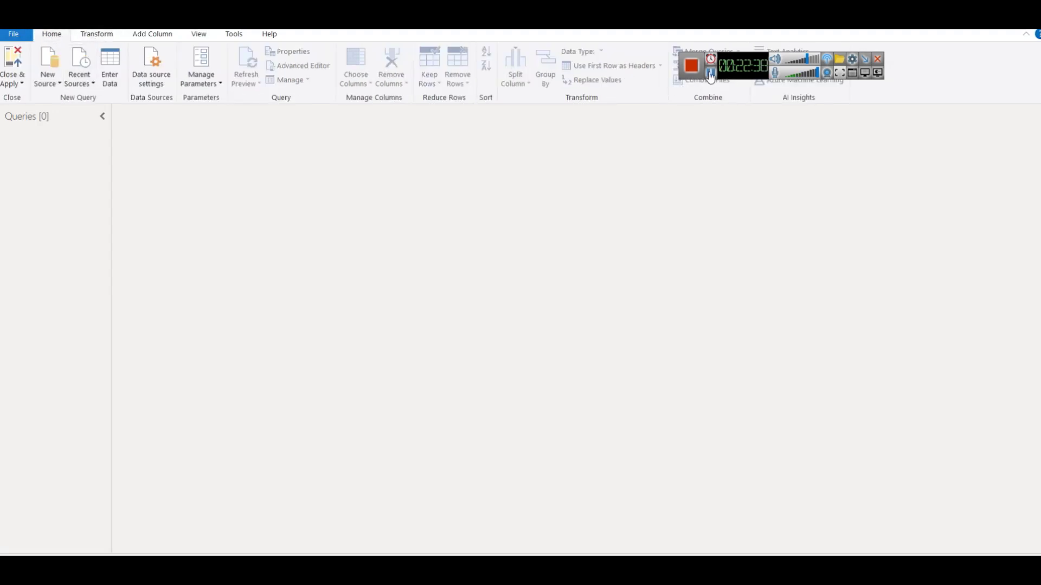
left_click(50, 87)
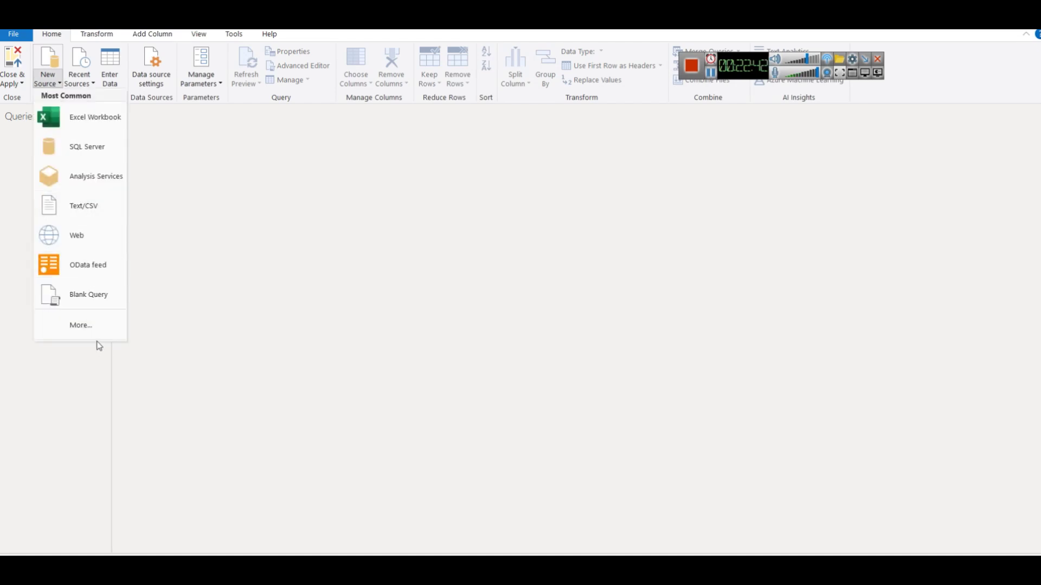
left_click(87, 327)
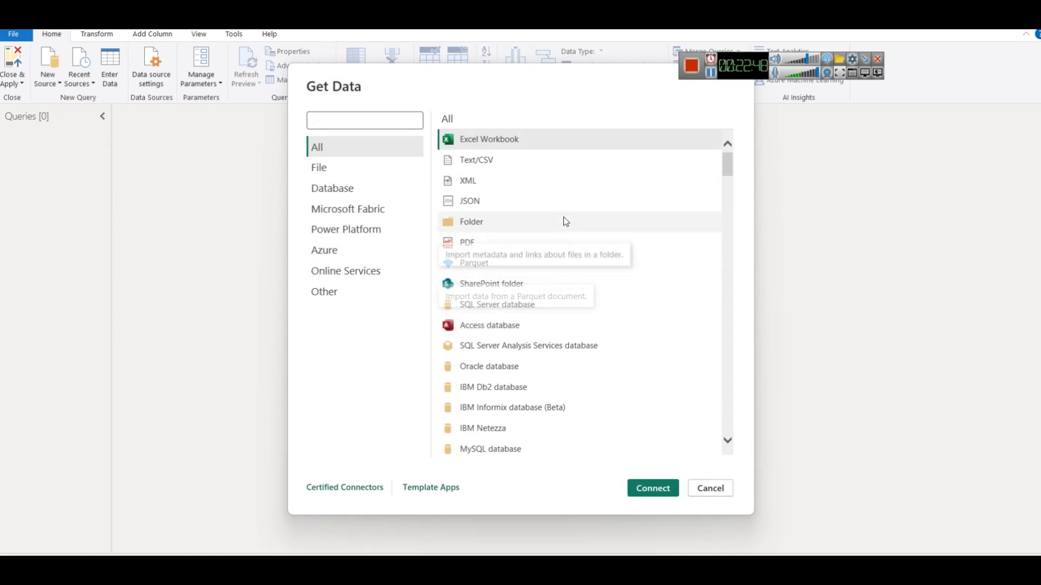
Step: Find the MySQL database connector by searching for "mysq" and start a connection with it
scroll(564, 217, "down", 10)
scroll(564, 217, "up", 6)
scroll(564, 220, "up", 4)
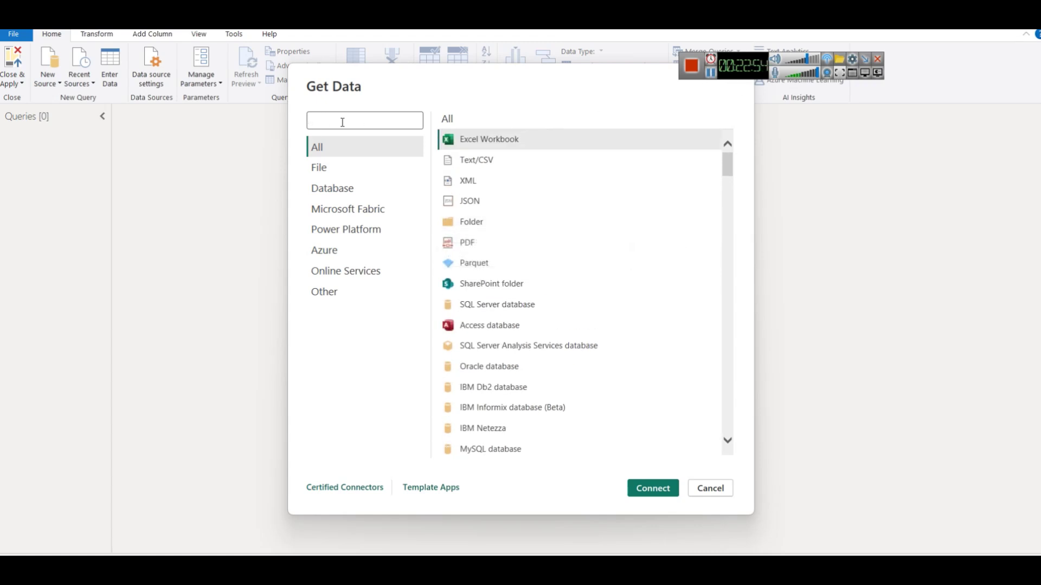
type("mysq")
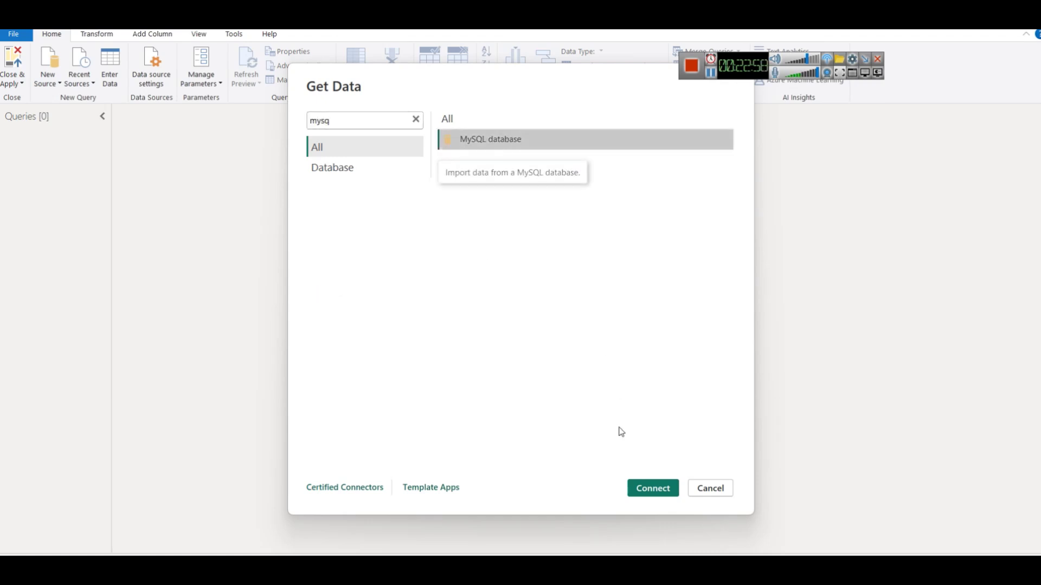
left_click(645, 489)
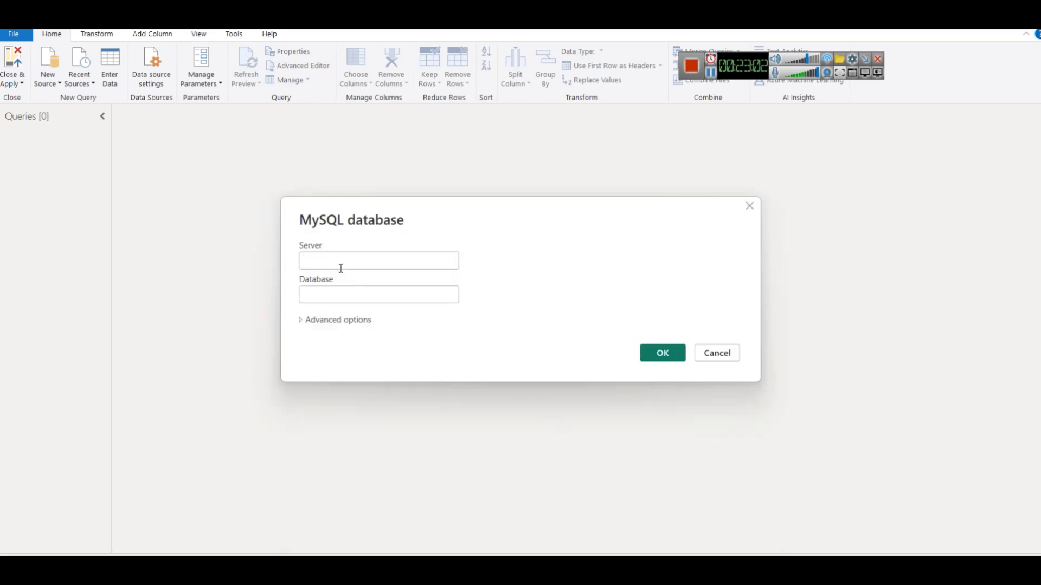
Step: Expand the advanced connection options and check the hosted database's host name in the connection notes beside the MySQL dialog
left_click(309, 320)
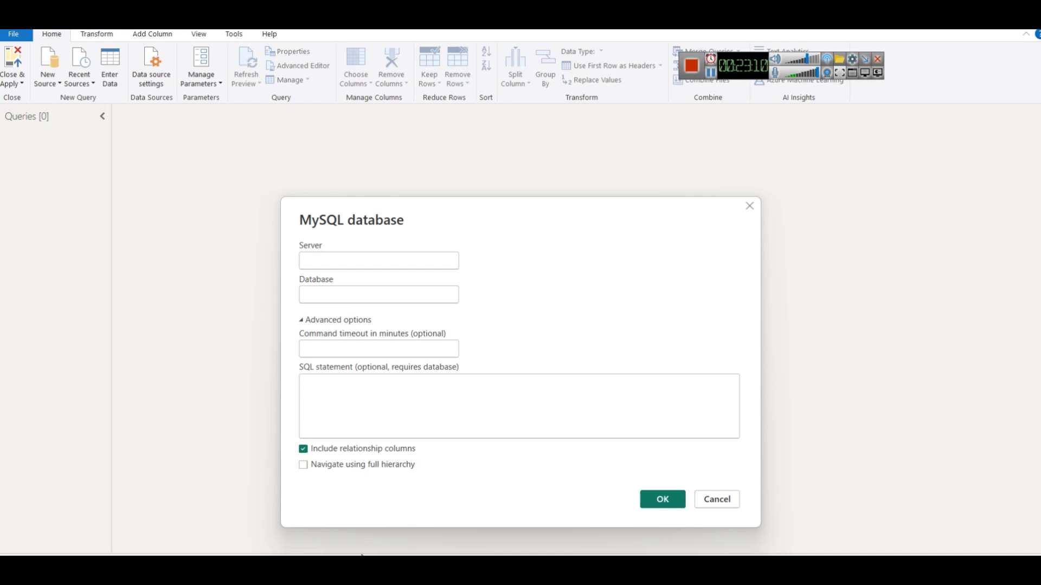
mouse_move(360, 569)
left_click(644, 507)
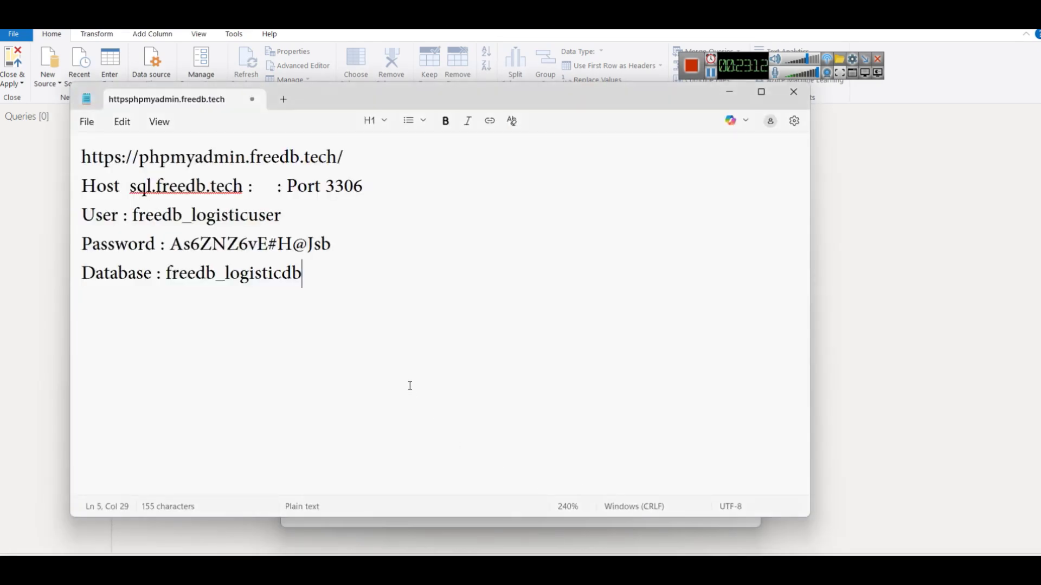
left_click_drag(126, 191, 242, 196)
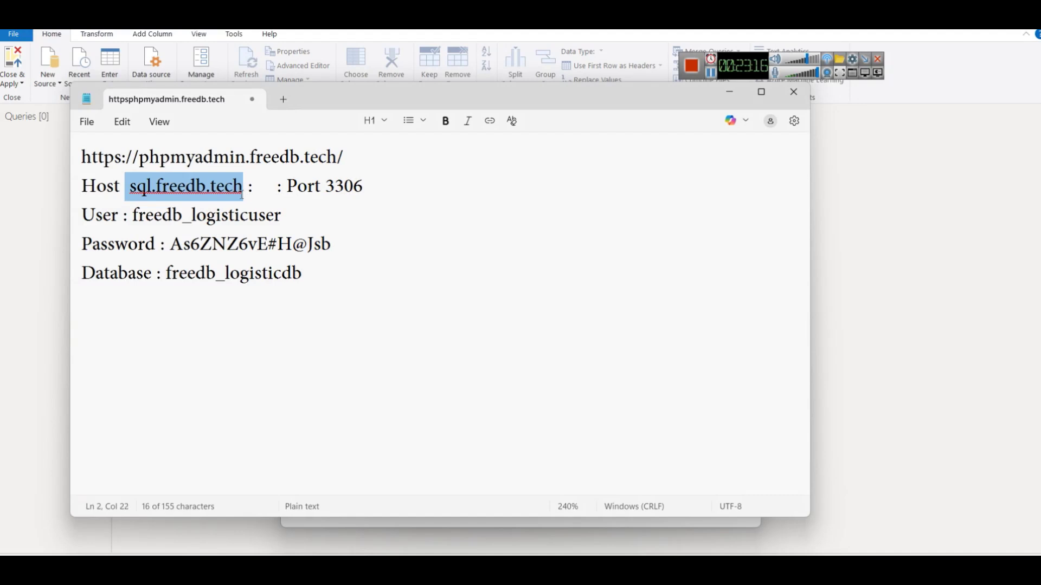
left_click_drag(379, 103, 836, 215)
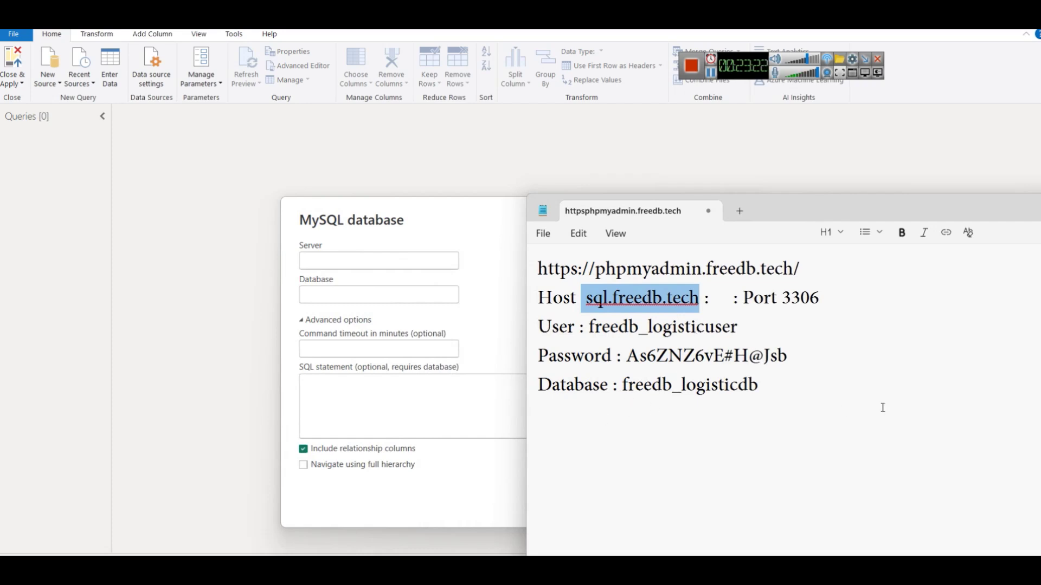
Step: Set the server of the MySQL connection to localhost
left_click(425, 260)
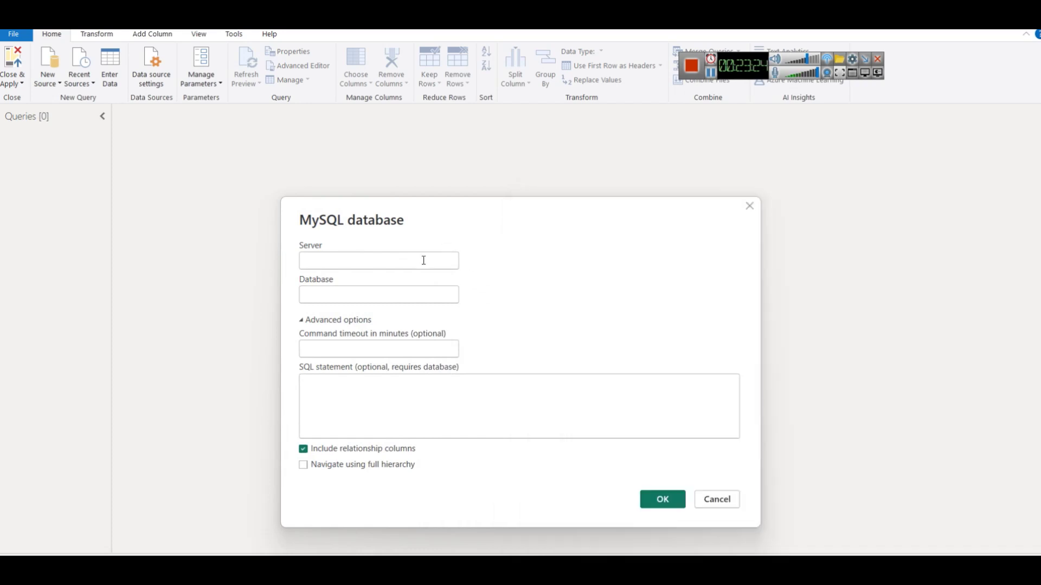
type("localhost")
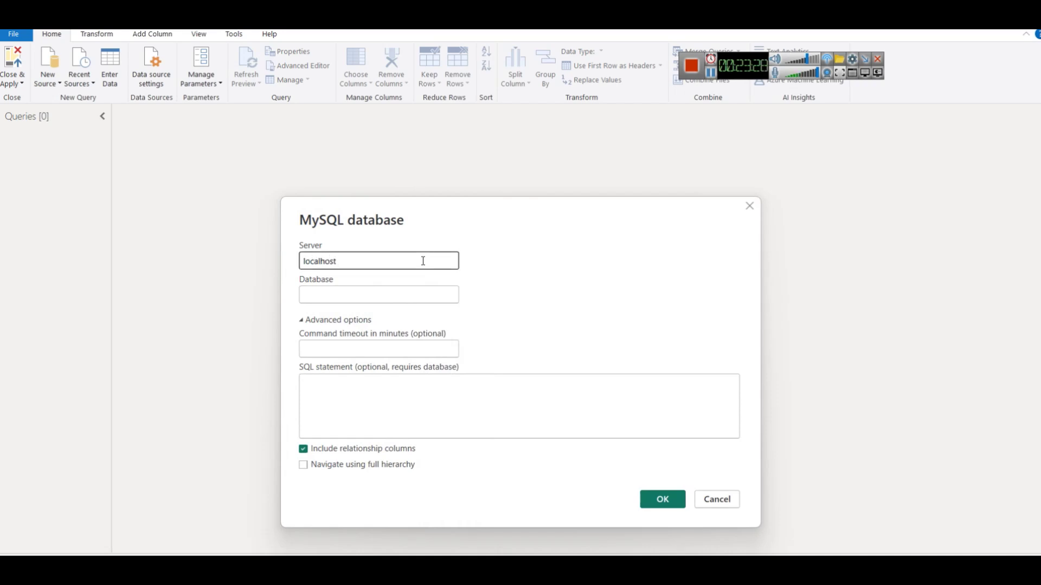
key("Tab")
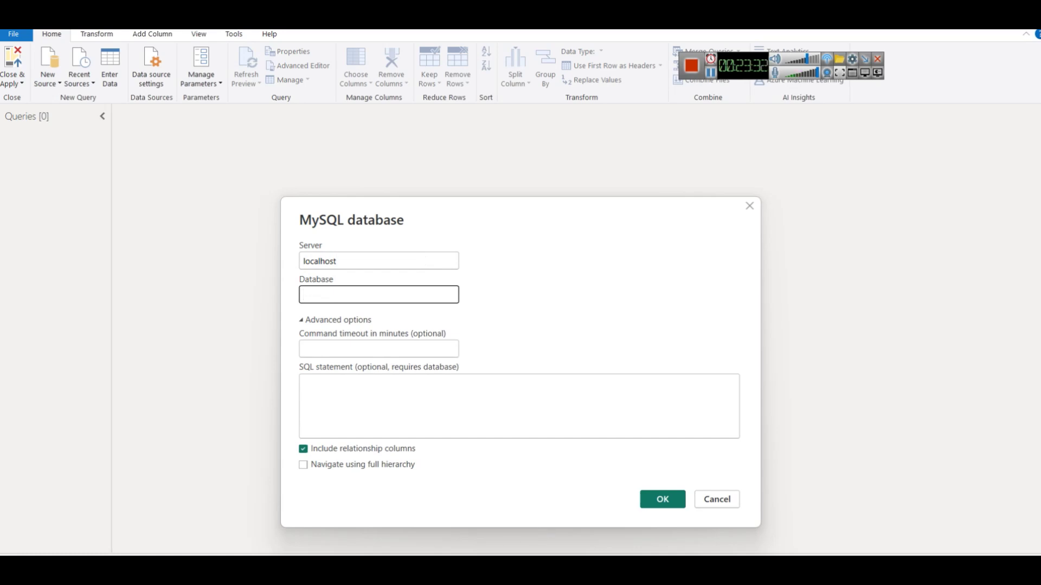
Step: Copy the database name slidescope_logisticsdb from the local phpMyAdmin and enter it as the database of the MySQL connection
left_click(372, 504)
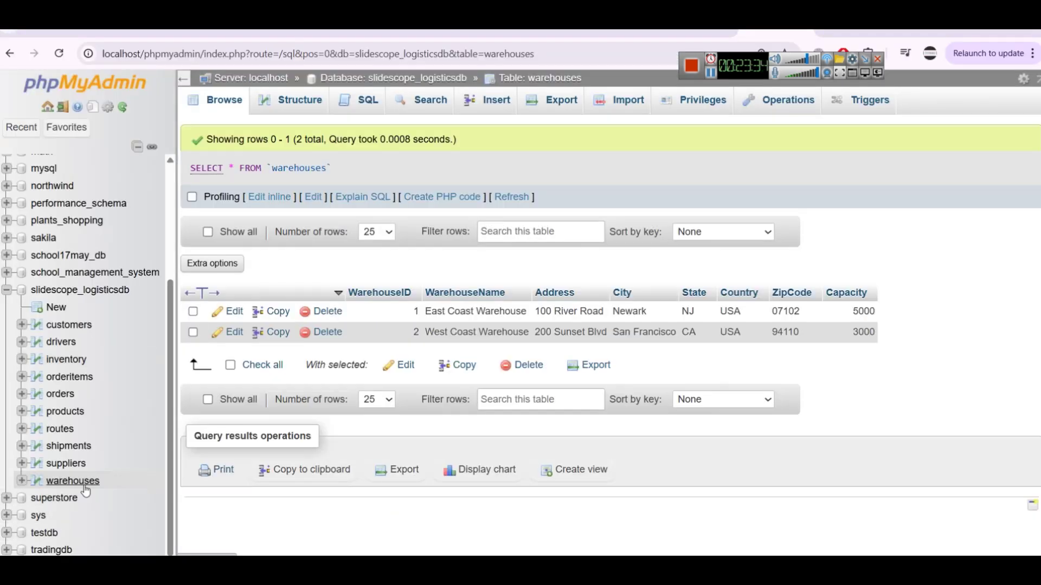
left_click(95, 293)
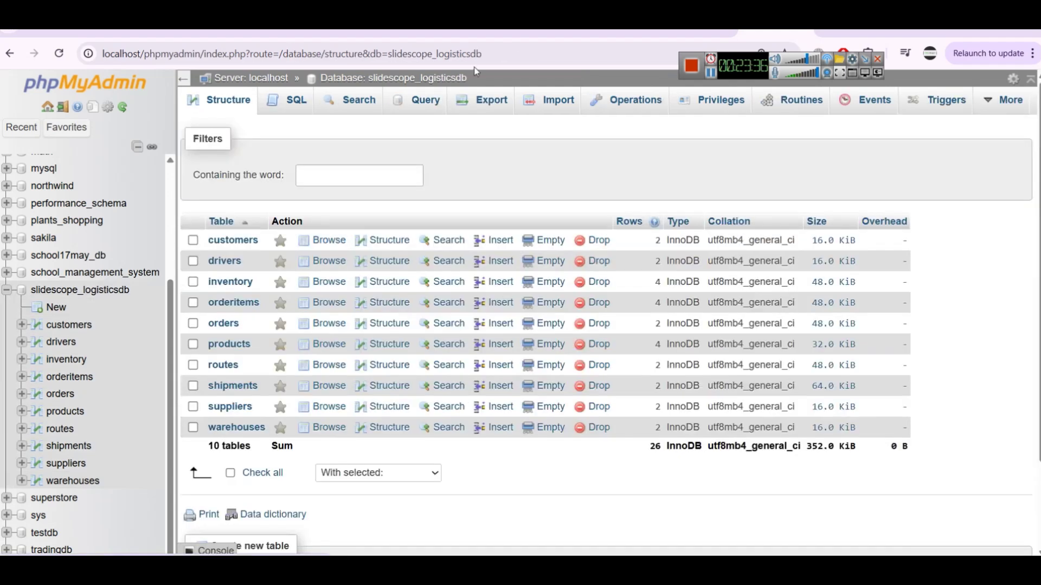
left_click_drag(469, 78, 367, 79)
key("ctrl+c")
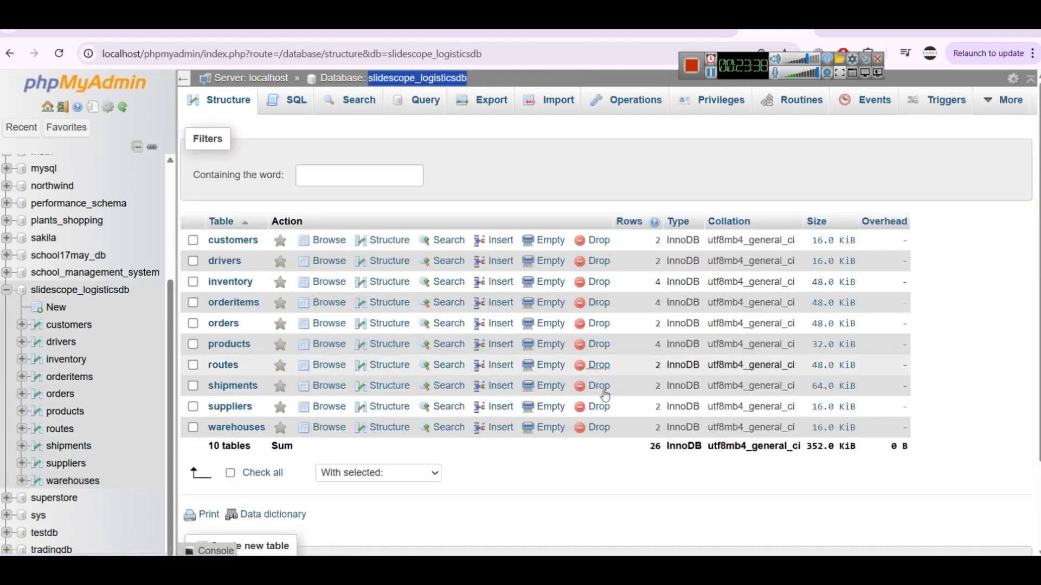
mouse_move(593, 569)
left_click(670, 520)
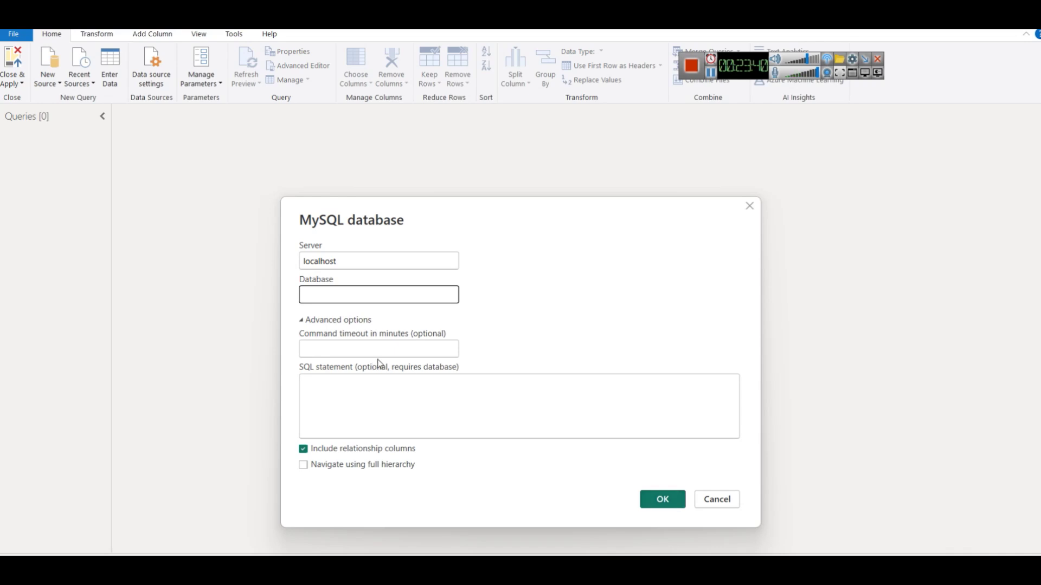
key("ctrl+v")
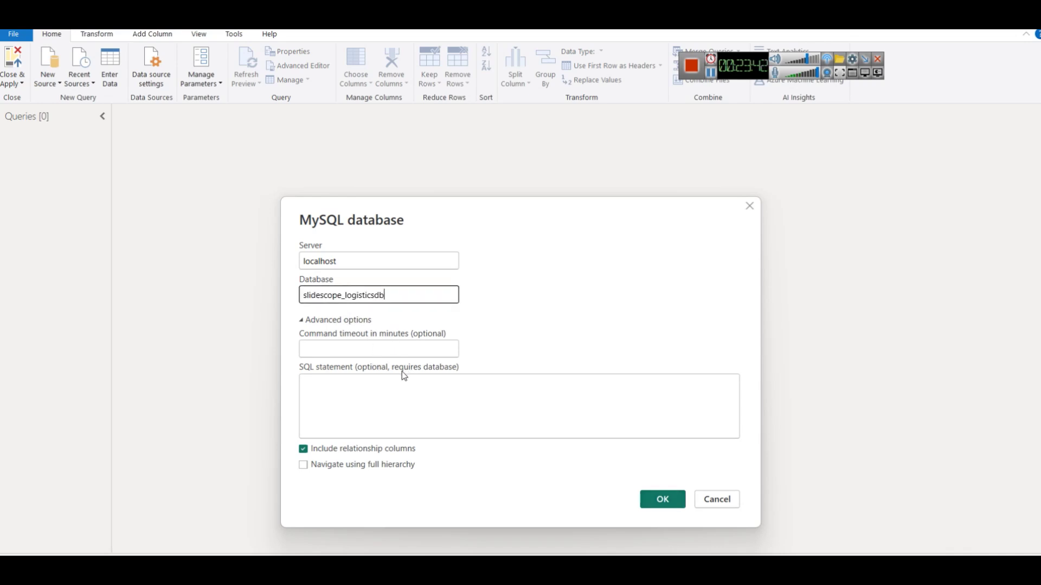
Step: Check the advanced options for relationship columns and compare them with the table relationships in the Logistics DB ER diagram
left_click(302, 324)
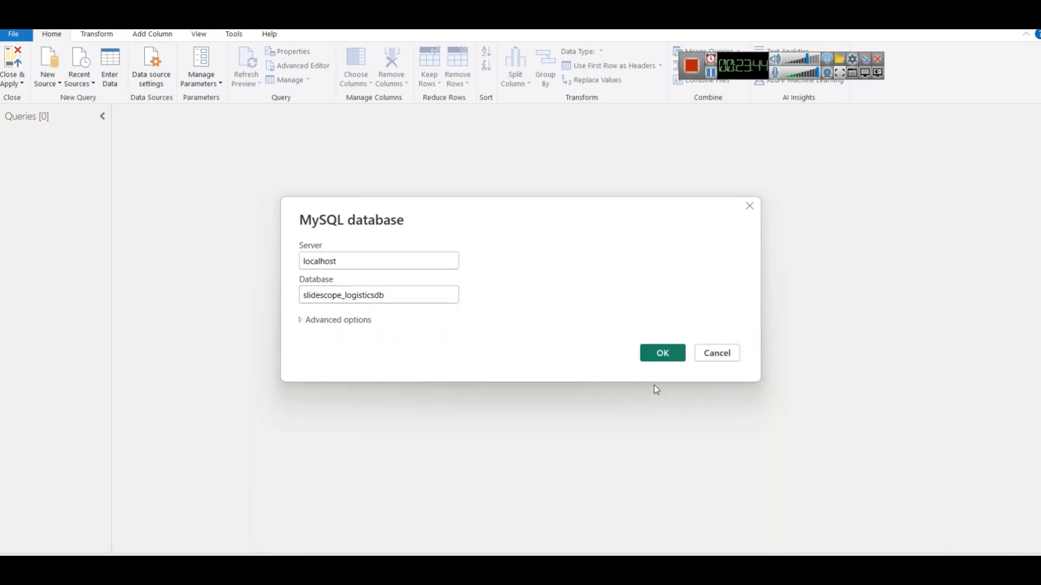
left_click(336, 324)
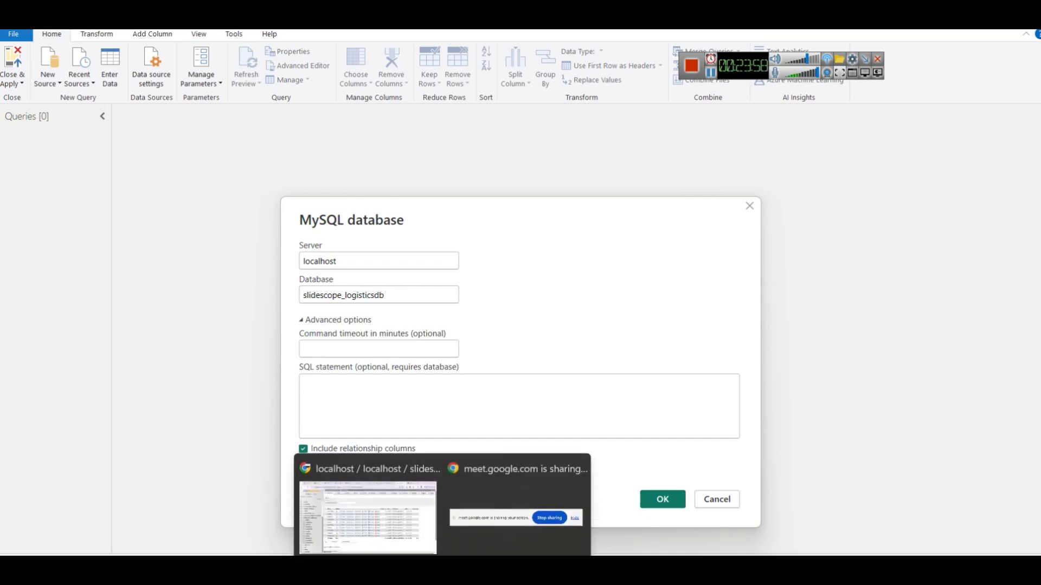
left_click(398, 534)
key("alt+Tab")
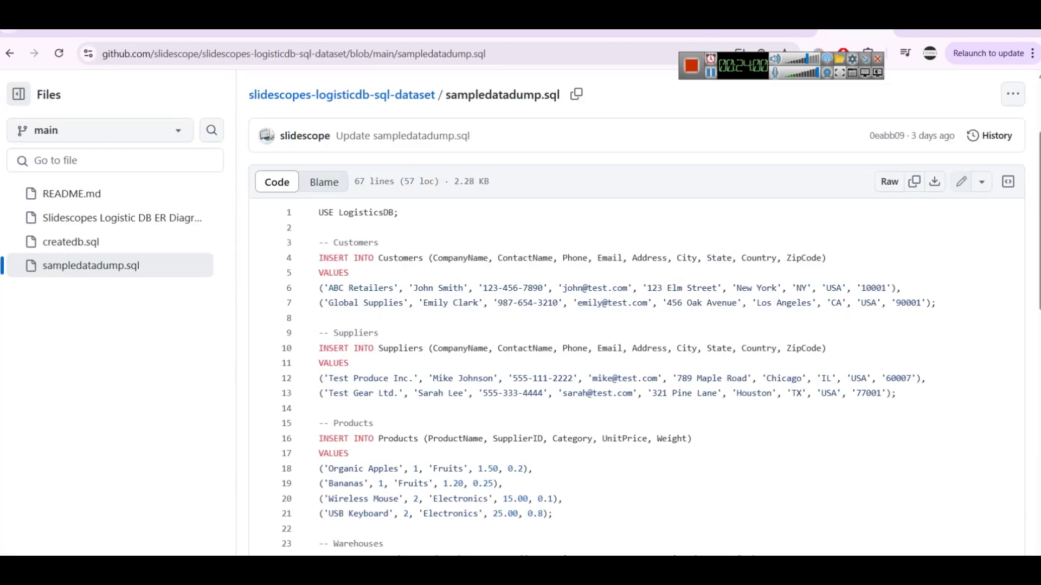
key("alt+Tab")
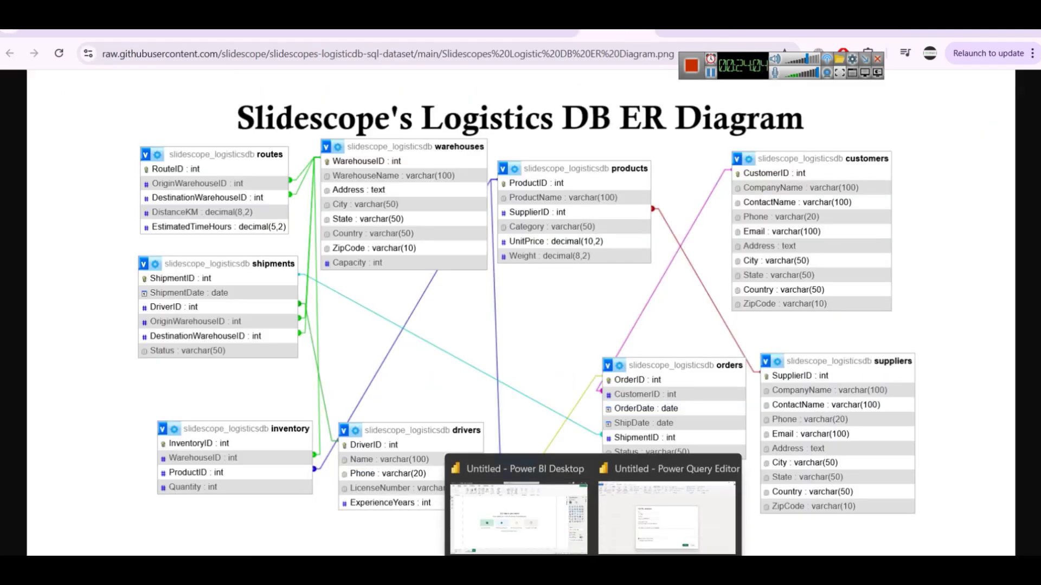
left_click(666, 520)
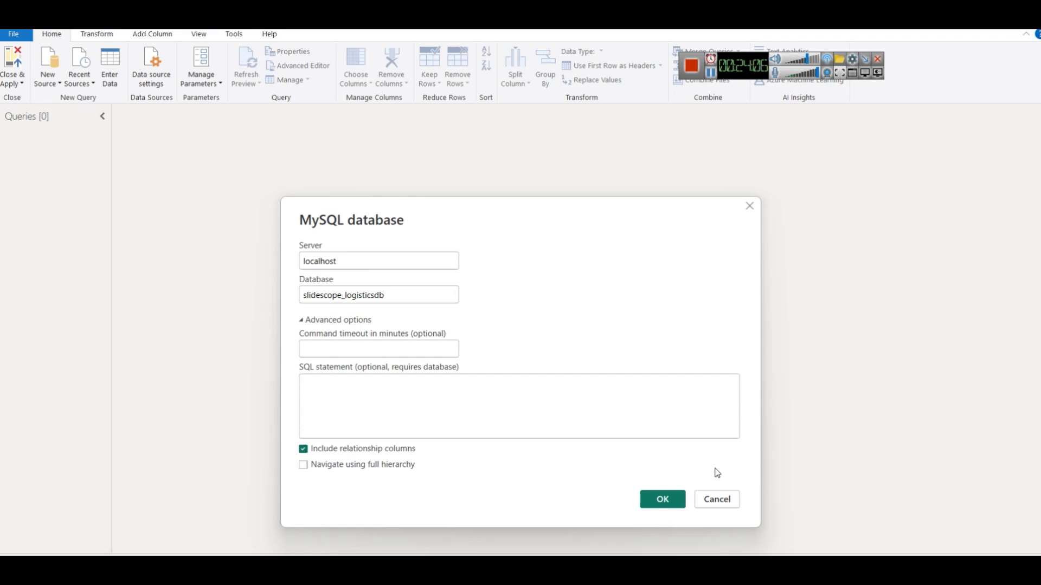
Step: Connect to slidescope_logisticsdb with relationship columns included and widen the Navigator's table list to show the full table names
left_click(662, 499)
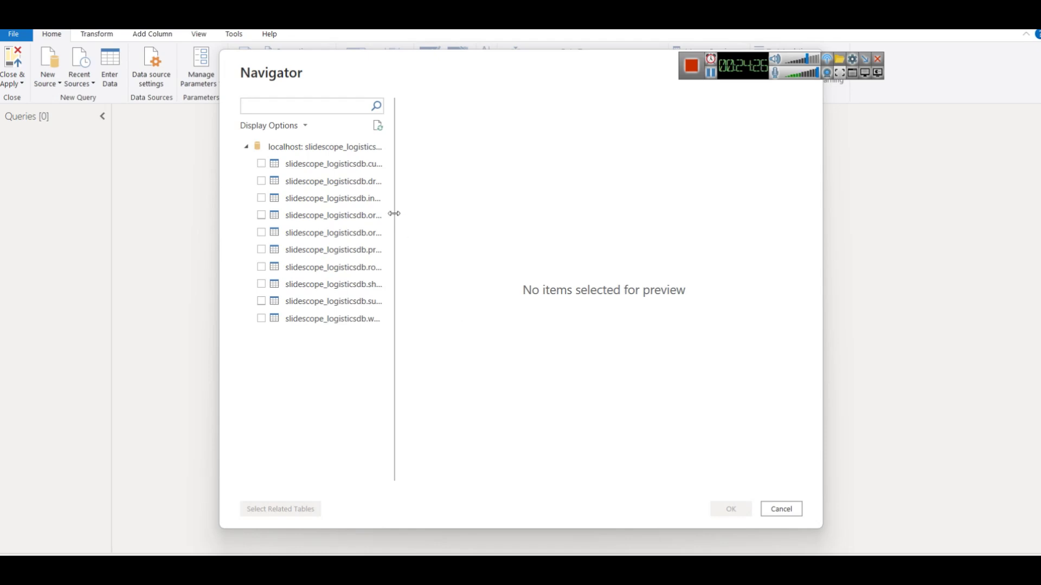
left_click_drag(394, 214, 450, 205)
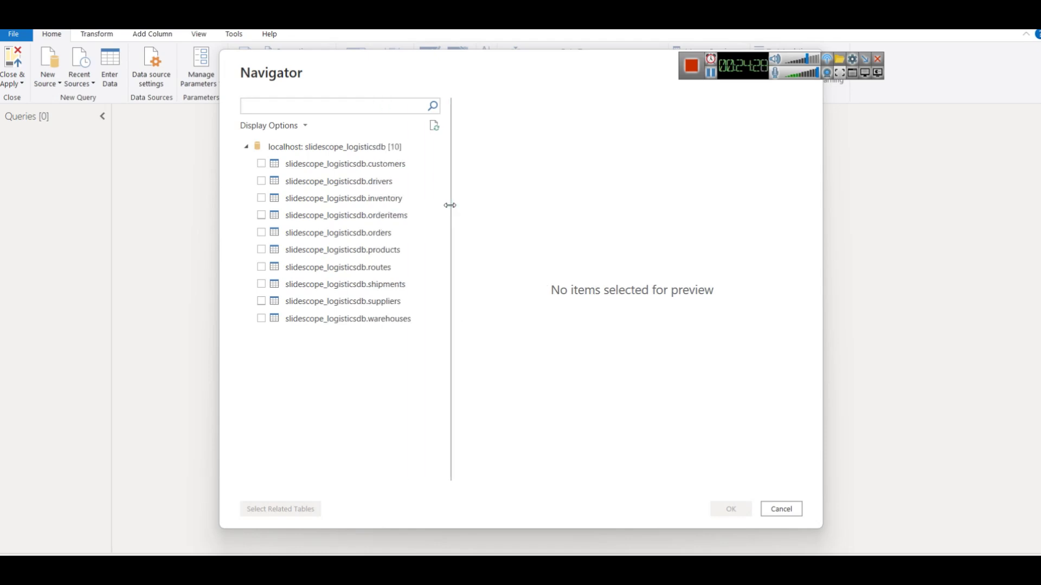
left_click(713, 81)
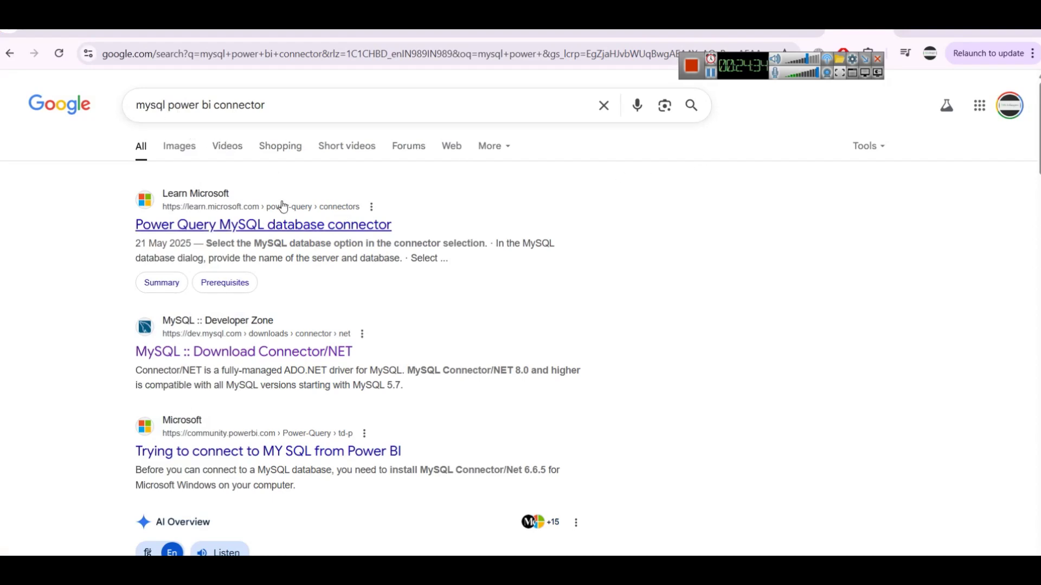
Step: Open the Power Query MySQL connector article and find the MySQL Connector/NET installer for Microsoft Windows on the MySQL downloads site
middle_click(281, 234)
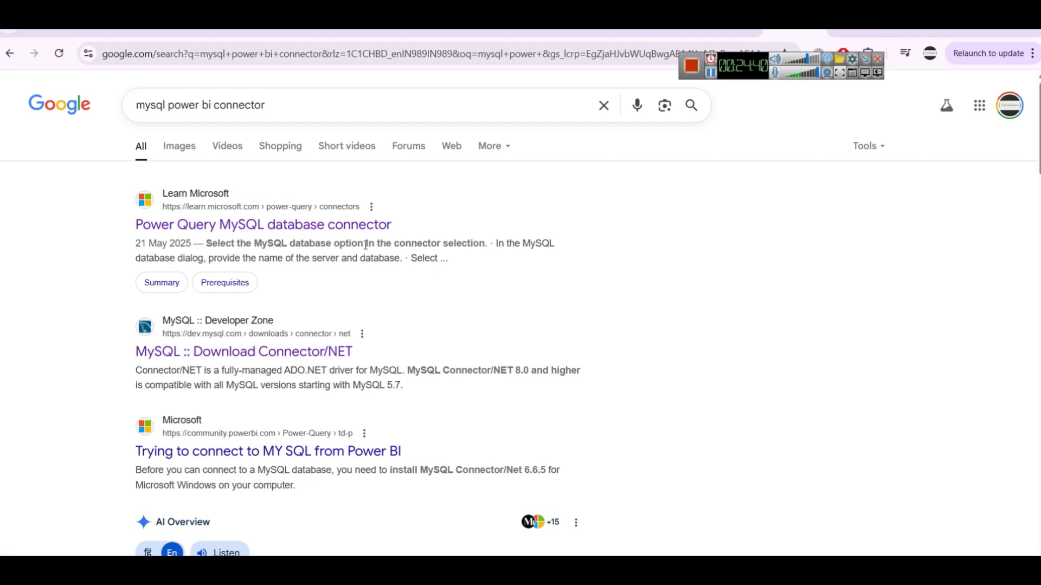
scroll(360, 245, "down", 1)
left_click(220, 287)
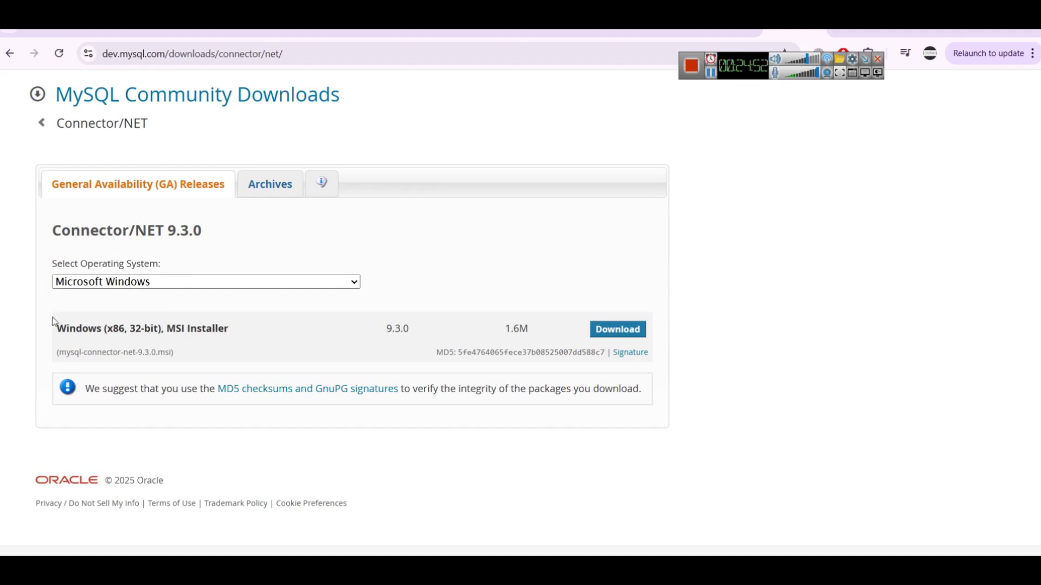
left_click(111, 286)
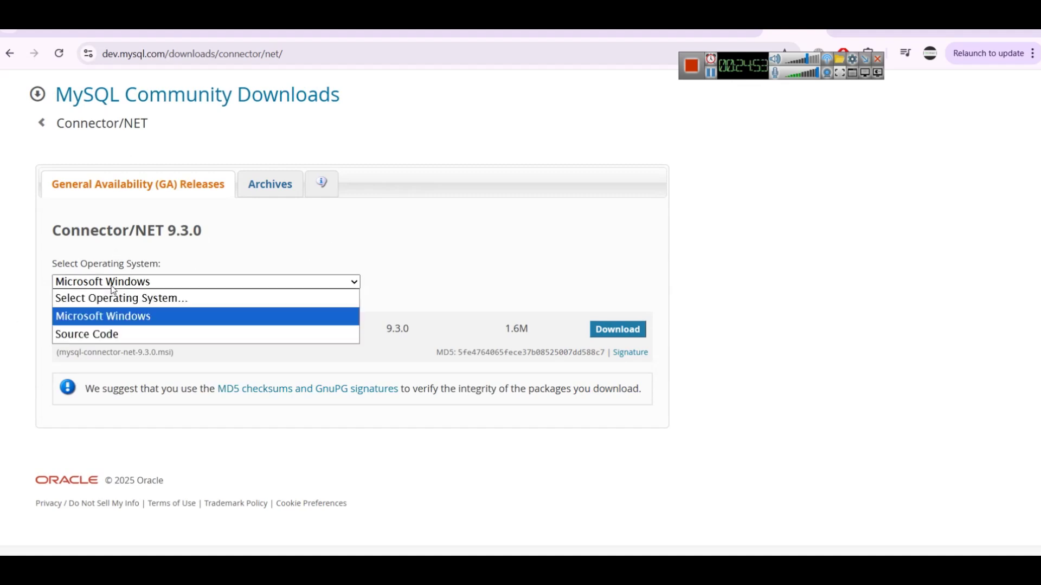
left_click(126, 318)
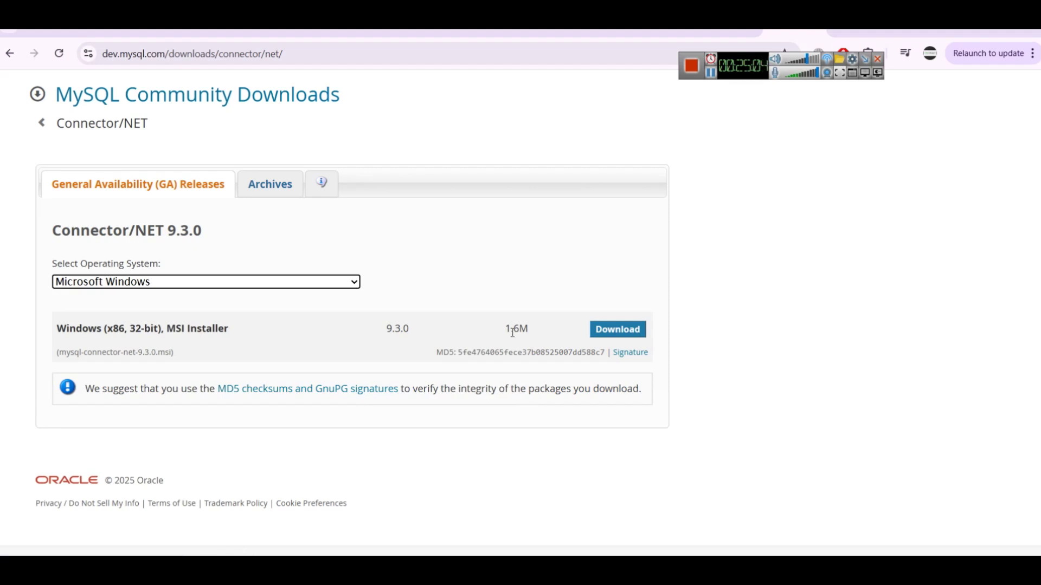
left_click(593, 572)
left_click(649, 523)
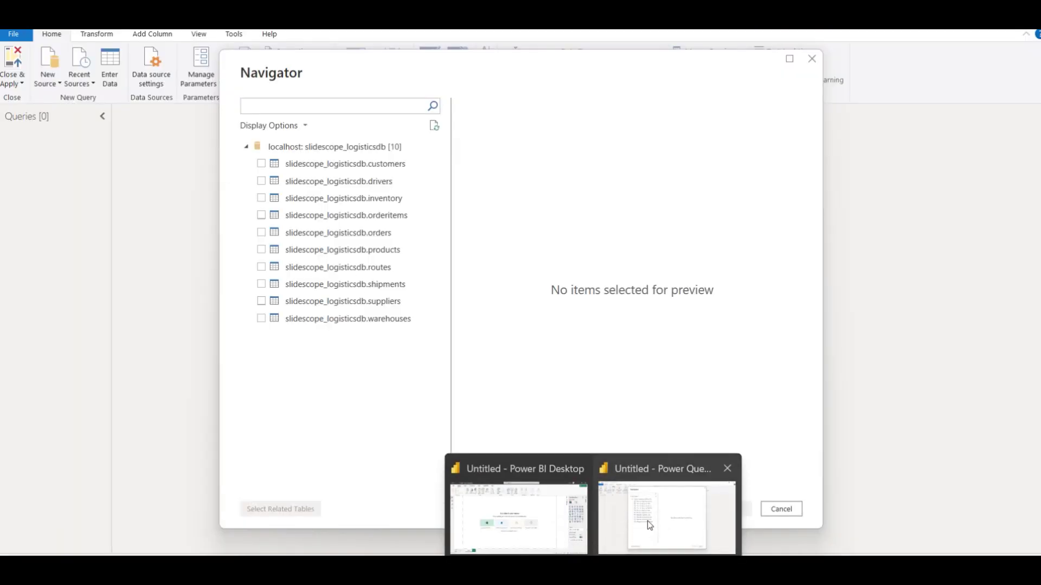
mouse_move(534, 525)
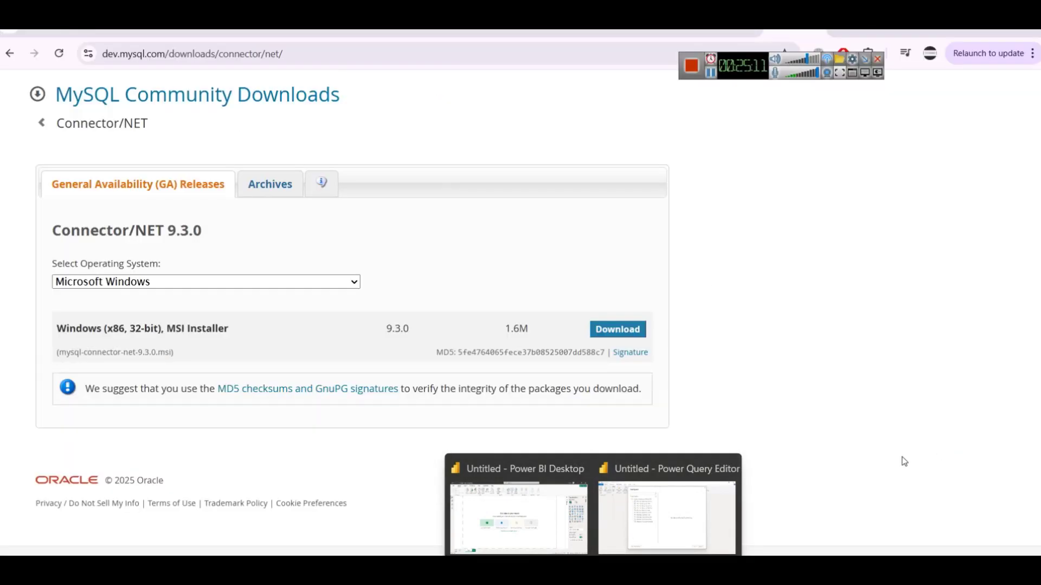
mouse_move(726, 468)
left_click(395, 523)
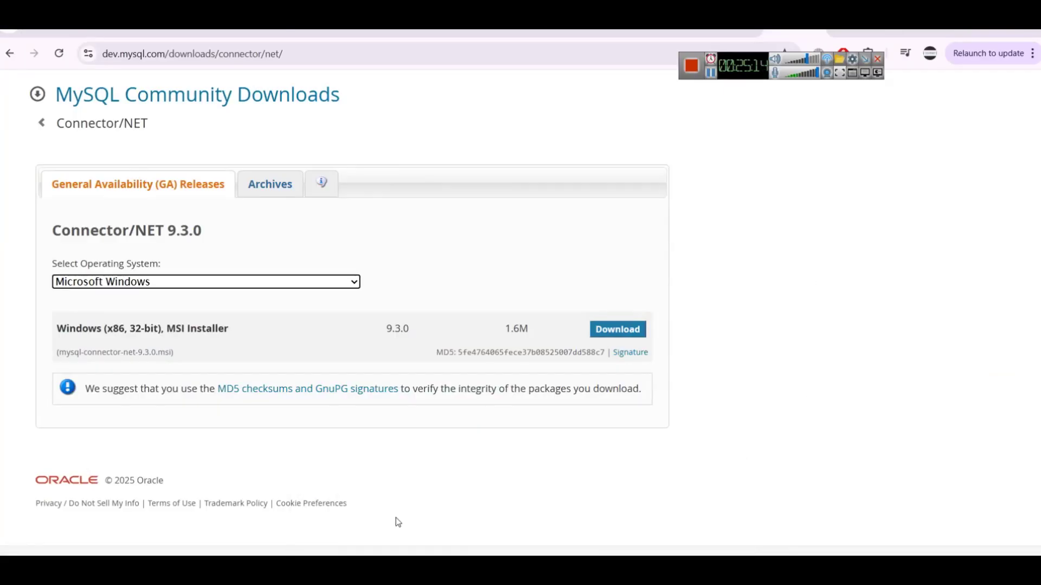
Step: Return to the Power BI Navigator and select the customers, drivers, inventory, orderitems, orders and products tables of slidescope_logisticsdb
key("alt+Tab")
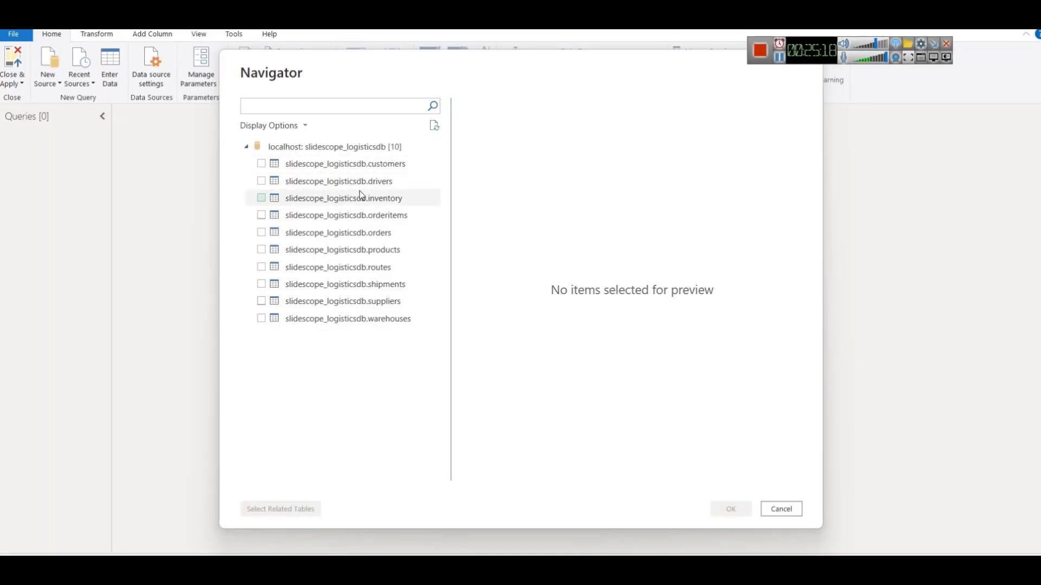
left_click(261, 164)
left_click(261, 182)
left_click(260, 198)
left_click(261, 216)
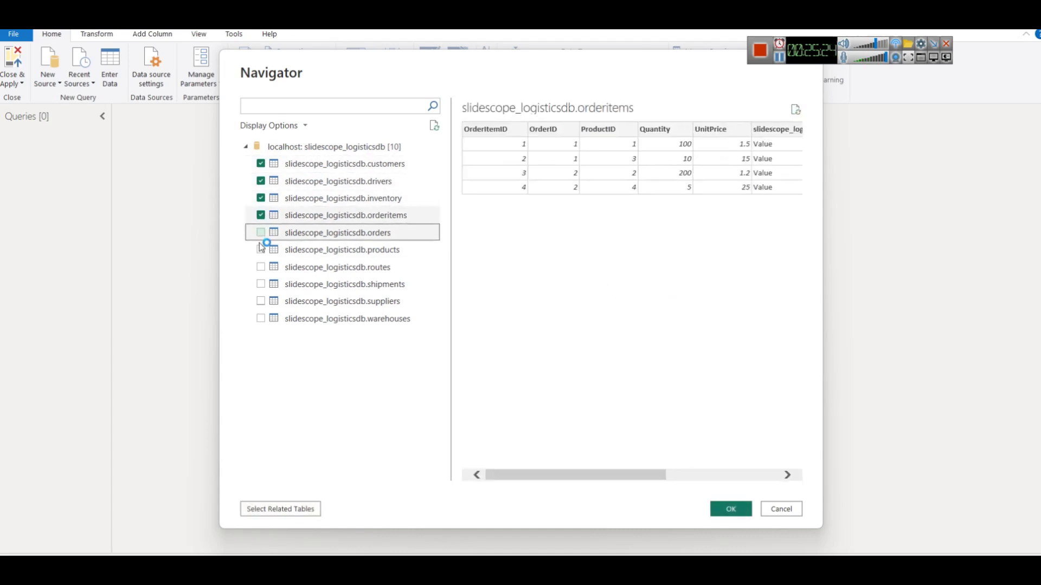
left_click(262, 234)
left_click(263, 251)
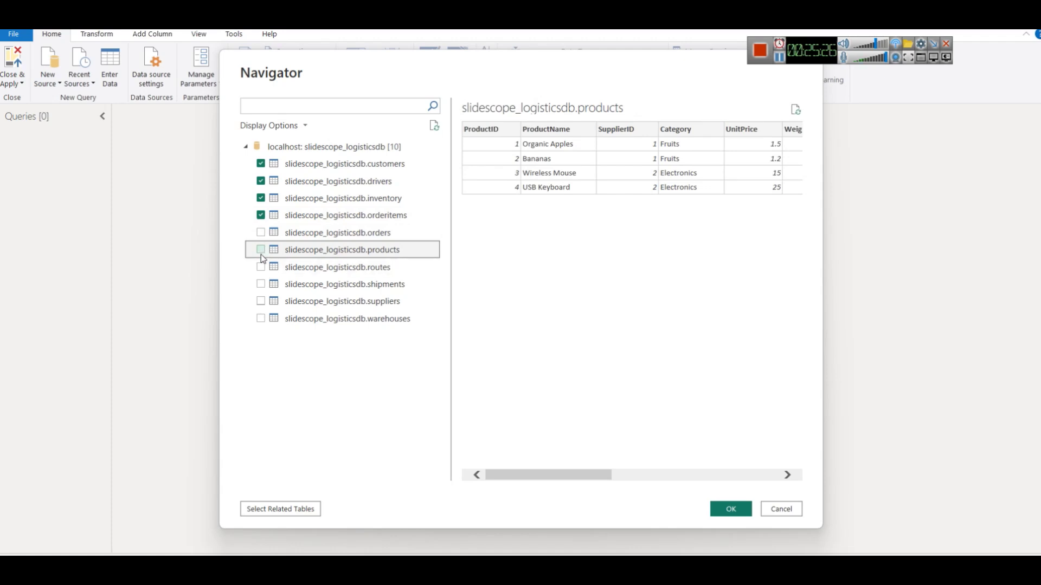
left_click(261, 240)
left_click(261, 233)
left_click(260, 250)
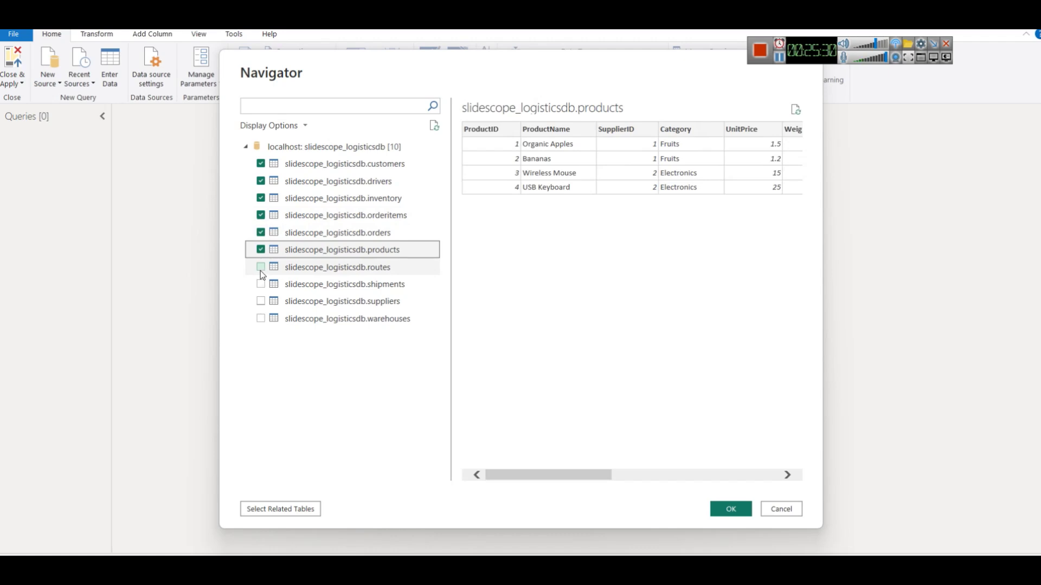
Step: Add the routes, shipments, suppliers and warehouses tables to the selection and import all selected tables as queries
left_click(261, 267)
left_click(261, 284)
left_click(261, 301)
left_click(261, 318)
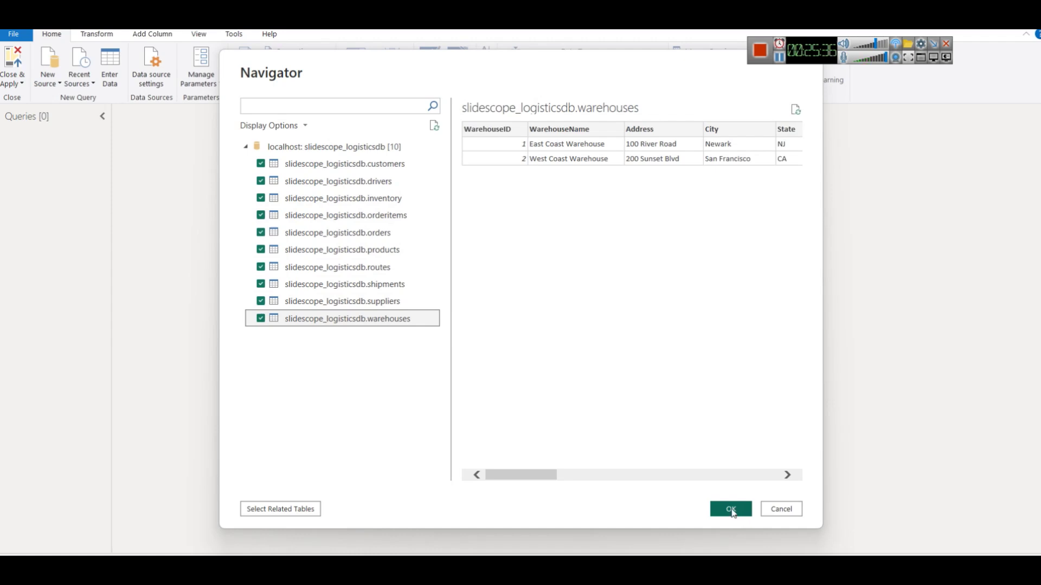
left_click(732, 512)
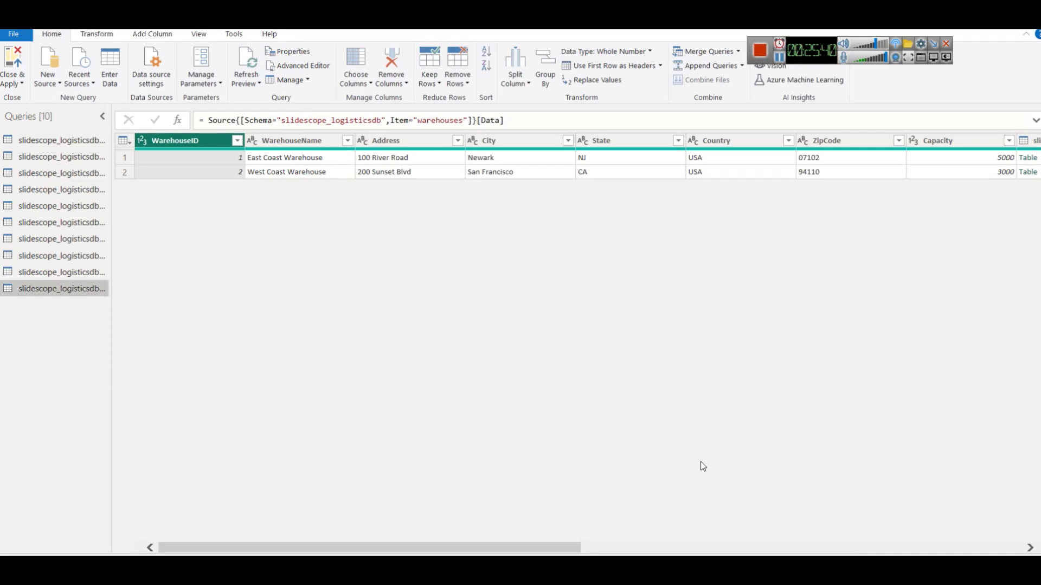
Step: Check the first imported queries and rename the customers table's query to customers, dropping its slidescope_logisticsdb prefix
left_click(69, 145)
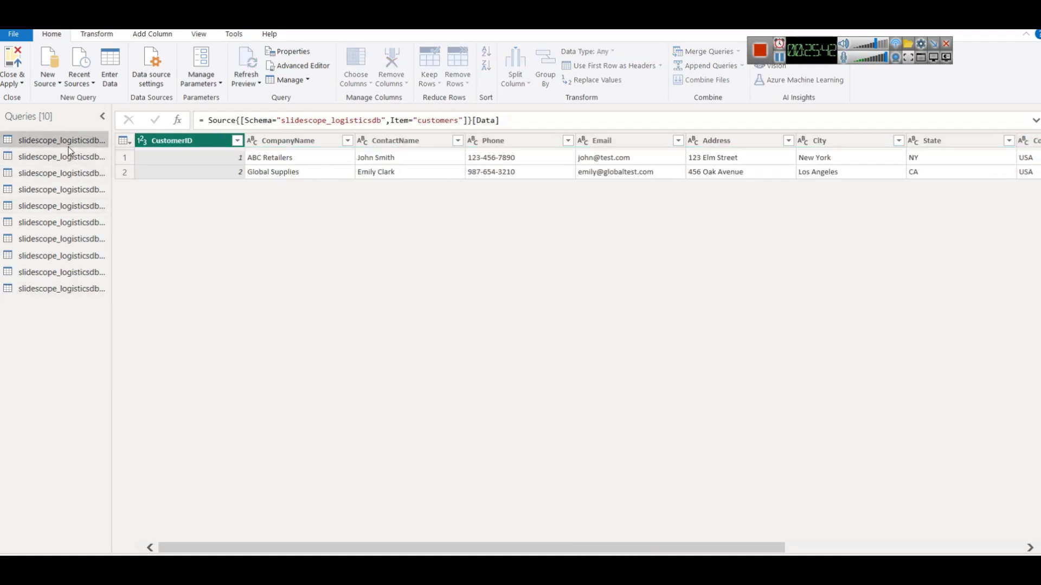
left_click(80, 157)
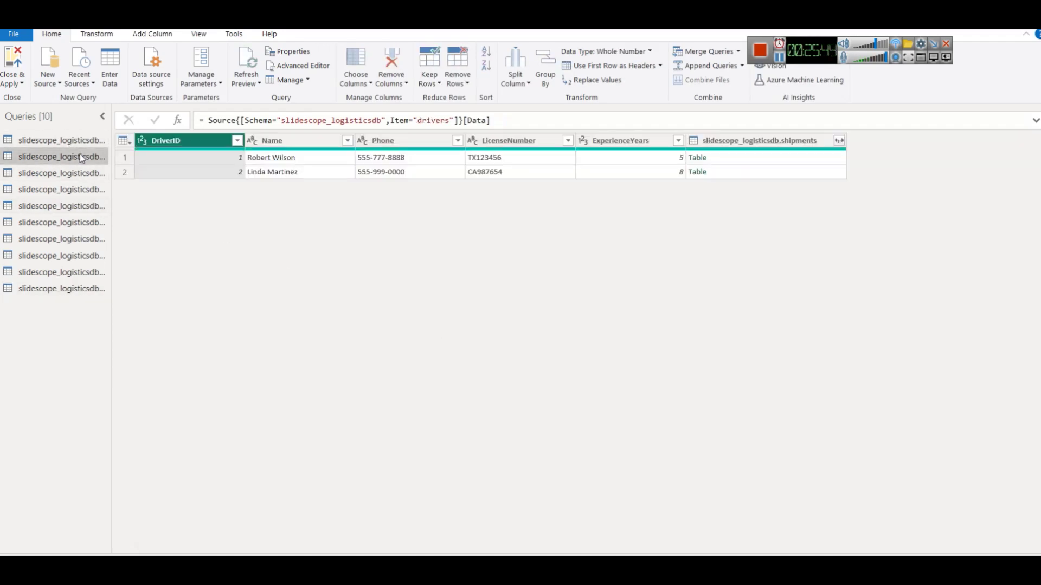
left_click(78, 174)
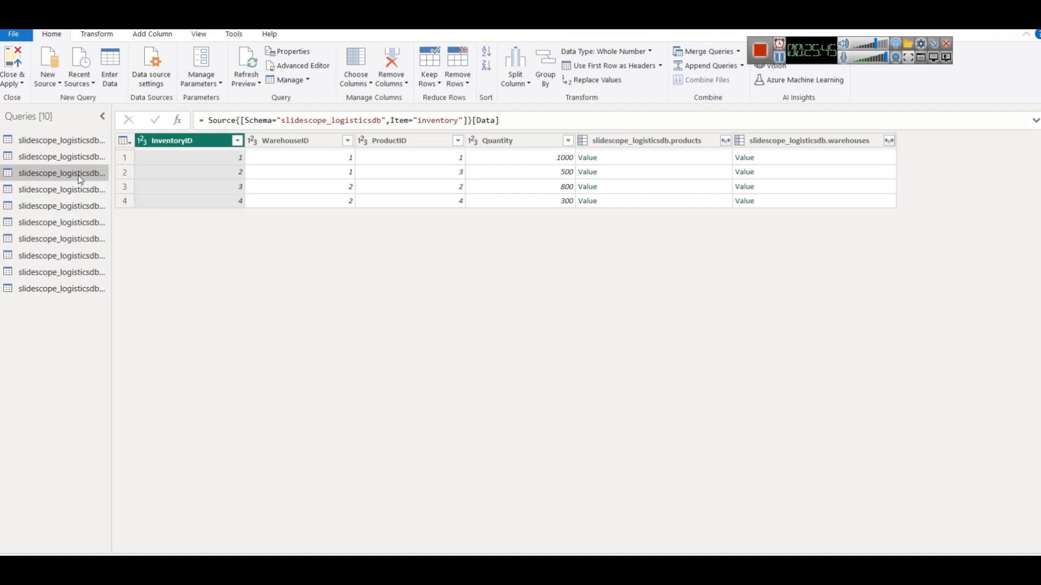
left_click(71, 143)
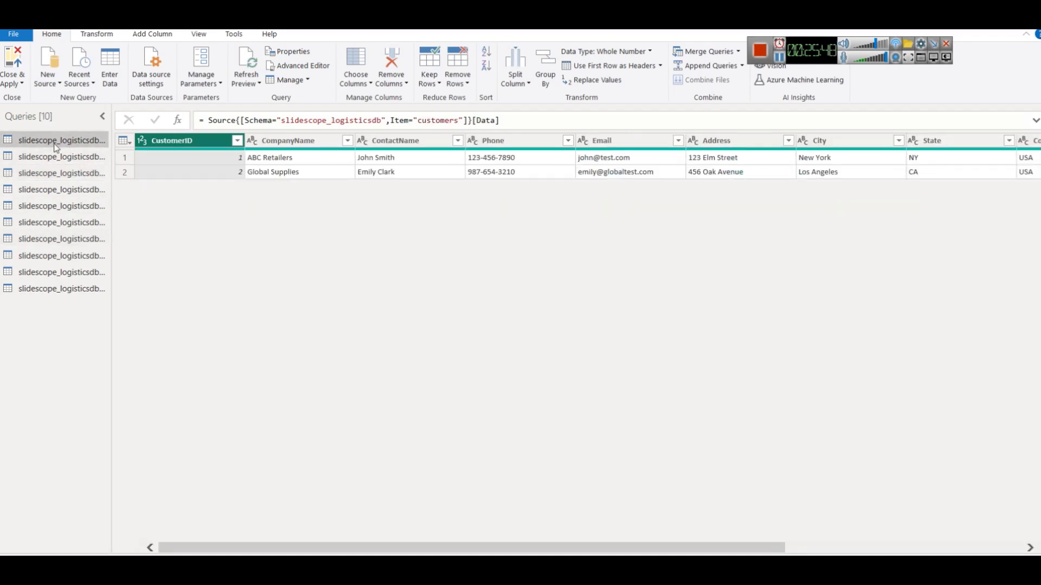
right_click(56, 145)
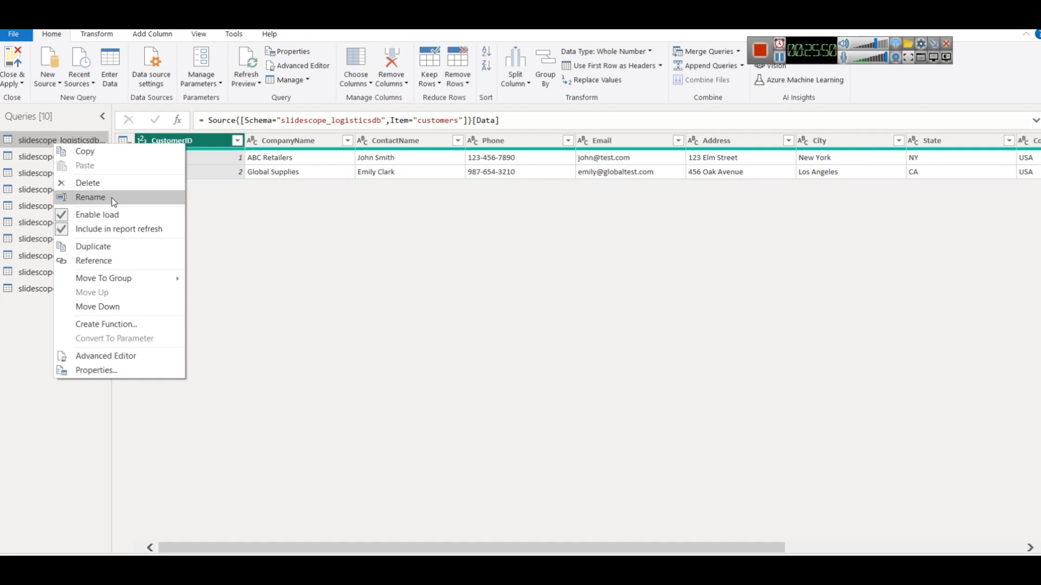
left_click(90, 197)
key("Home")
key("shift+Right")
key("shift+Right")
key("shift+Right")
key("shift+Right")
key("shift+Right")
key("shift+Right")
key("shift+Right")
key("shift+Right")
key("shift+Right")
key("shift+Right")
key("shift+Right")
key("shift+Right")
key("shift+Right")
key("shift+Right")
key("shift+Right")
key("shift+Right")
key("shift+Right")
key("shift+Right")
key("shift+Right")
key("shift+Right")
key("shift+Right")
key("shift+Right")
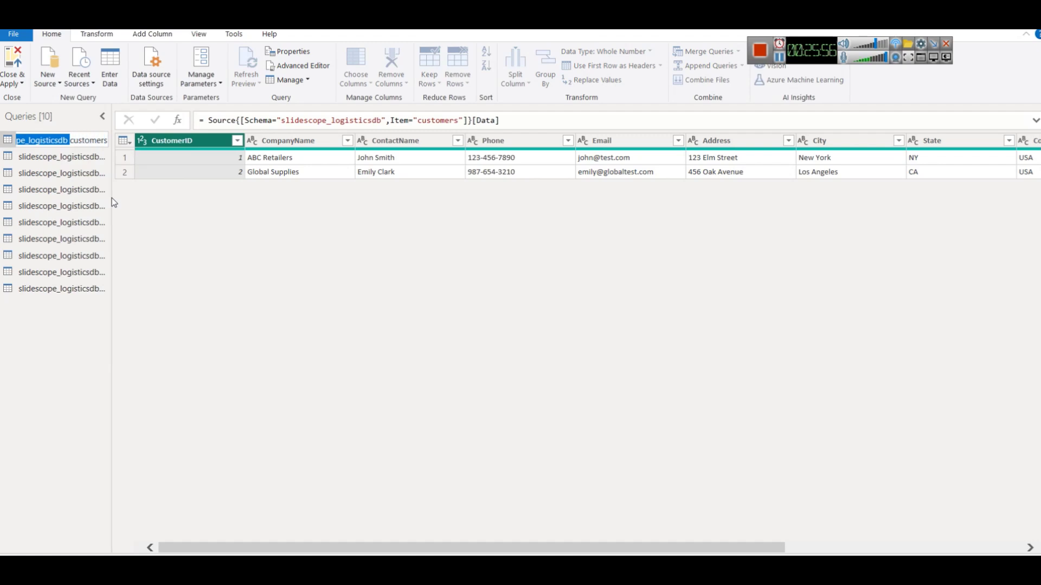
key("Delete")
key("Delete")
key("Return")
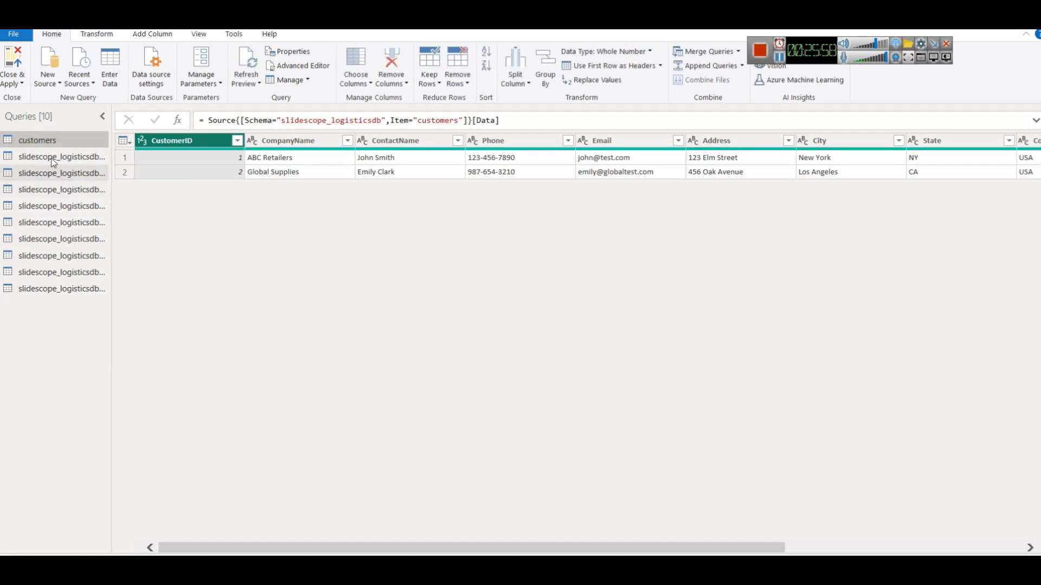
Step: Rename the second query to drivers by removing the slidescope_logisticsdb prefix from its name
right_click(48, 158)
left_click(105, 211)
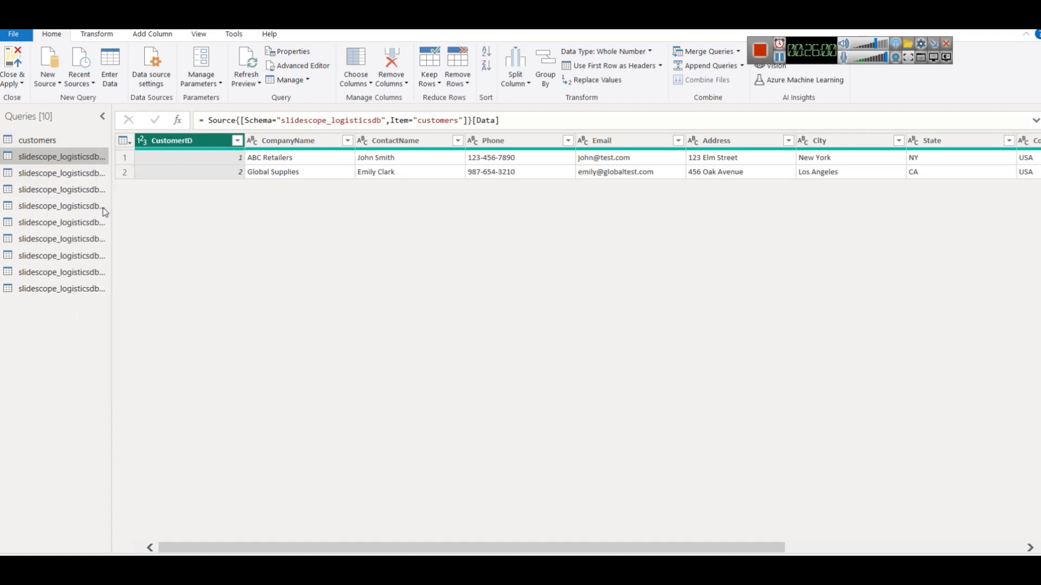
key("Home")
key("shift+Right")
key("shift+Right")
key("shift+Right")
key("shift+Right")
key("shift+Right")
key("shift+Right")
key("shift+Right")
key("shift+Right")
key("shift+Right")
key("shift+Right")
key("shift+Right")
key("shift+Right")
key("shift+Right")
key("shift+Right")
key("shift+Right")
key("shift+Right")
key("shift+Right")
key("shift+Right")
key("shift+Right")
key("shift+Right")
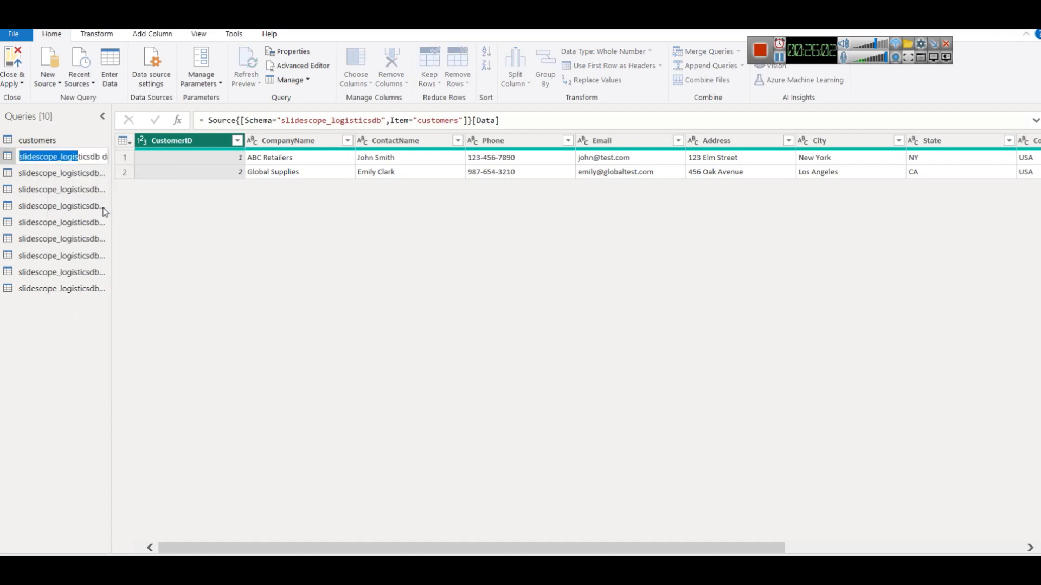
key("shift+Left")
key("shift+Left")
key("shift+Left")
key("shift+Left")
key("shift+Left")
key("BackSpace")
key("Return")
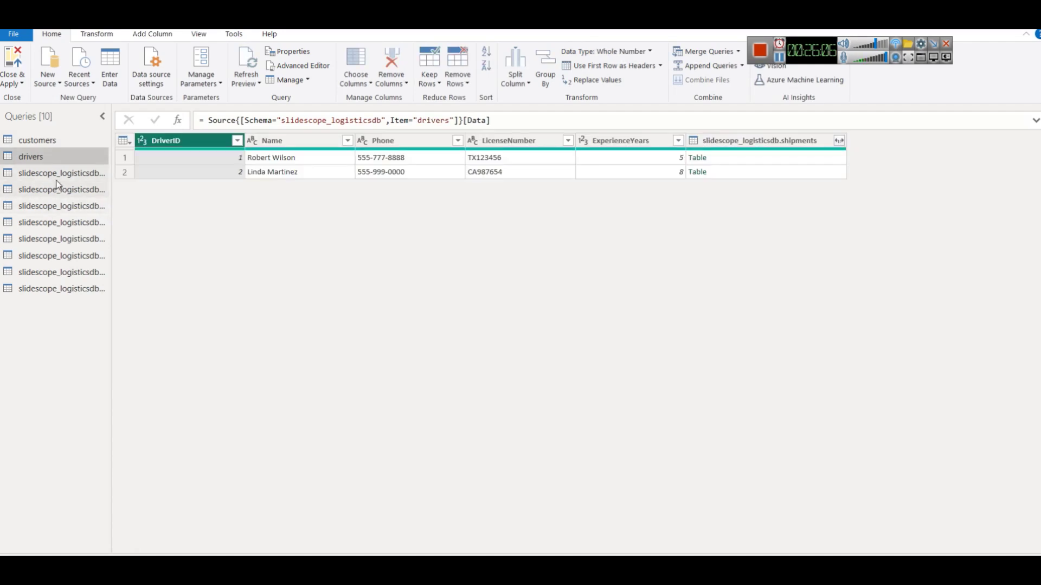
Step: Rename the third query to inventory by removing the slidescope_logisticsdb prefix from its name
right_click(56, 180)
left_click(120, 233)
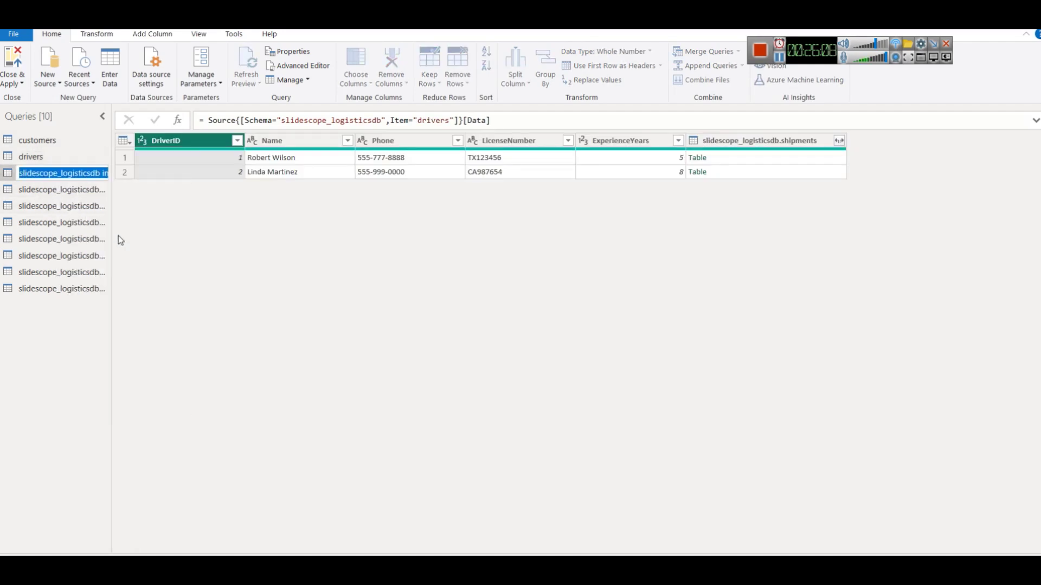
key("Home")
key("shift+Right")
key("shift+Right")
key("shift+Right")
key("shift+Right")
key("shift+Right")
key("shift+Right")
key("shift+Right")
key("shift+Right")
key("shift+Right")
key("shift+Right")
key("shift+Right")
key("shift+Right")
key("shift+Right")
key("shift+Right")
key("shift+Right")
key("shift+Right")
key("shift+Right")
key("shift+Right")
key("shift+Right")
key("shift+Right")
key("shift+Right")
key("shift+Right")
key("shift+Right")
key("BackSpace")
key("Return")
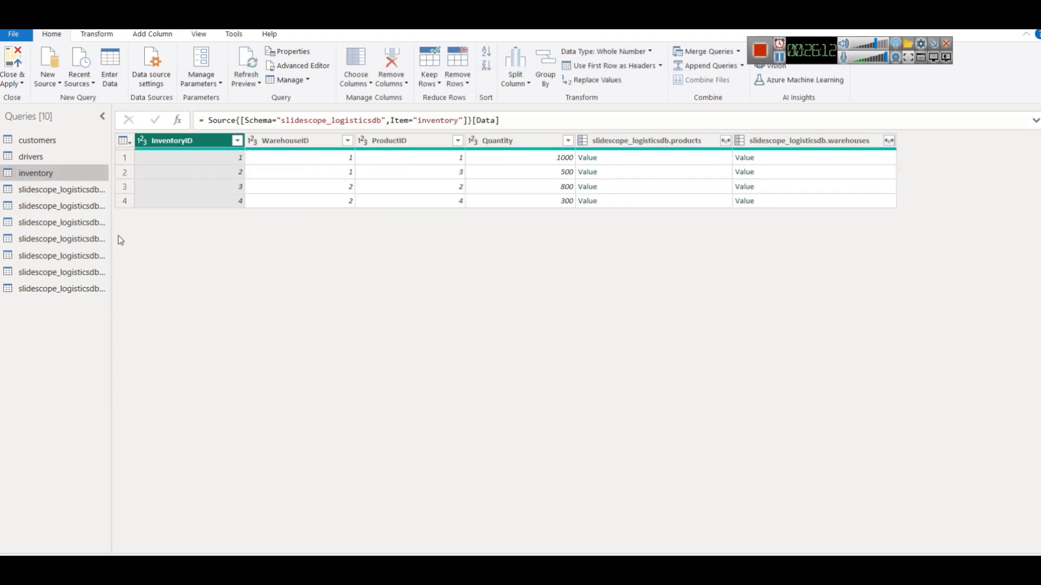
Step: Rename the fourth query to orderitems by removing the slidescope_logisticsdb prefix from its name
right_click(49, 190)
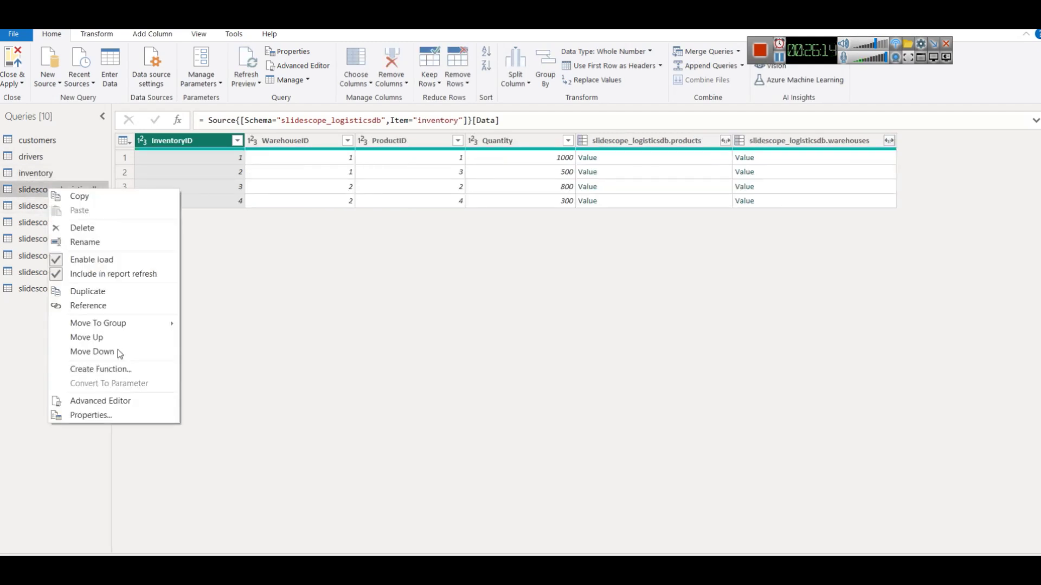
left_click(84, 242)
key("Home")
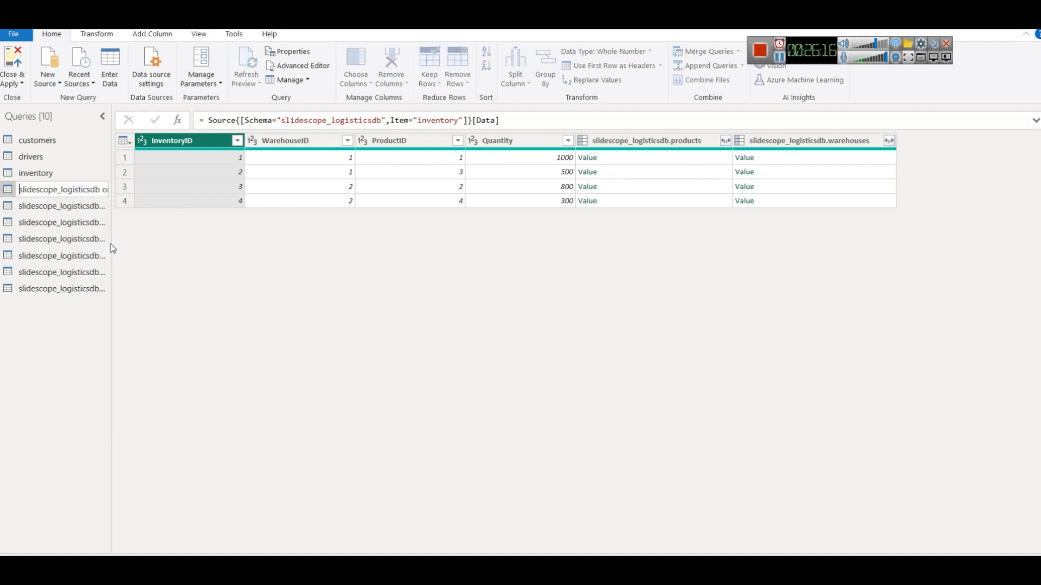
key("shift+Right")
key("shift+Right")
key("shift+Right")
key("shift+Right")
key("shift+Right")
key("shift+Right")
key("shift+Right")
key("shift+Right")
key("shift+Right")
key("shift+Right")
key("shift+Right")
key("shift+Right")
key("shift+Right")
key("shift+Right")
key("shift+Right")
key("shift+Right")
key("shift+Right")
key("shift+Right")
key("shift+Right")
key("shift+Right")
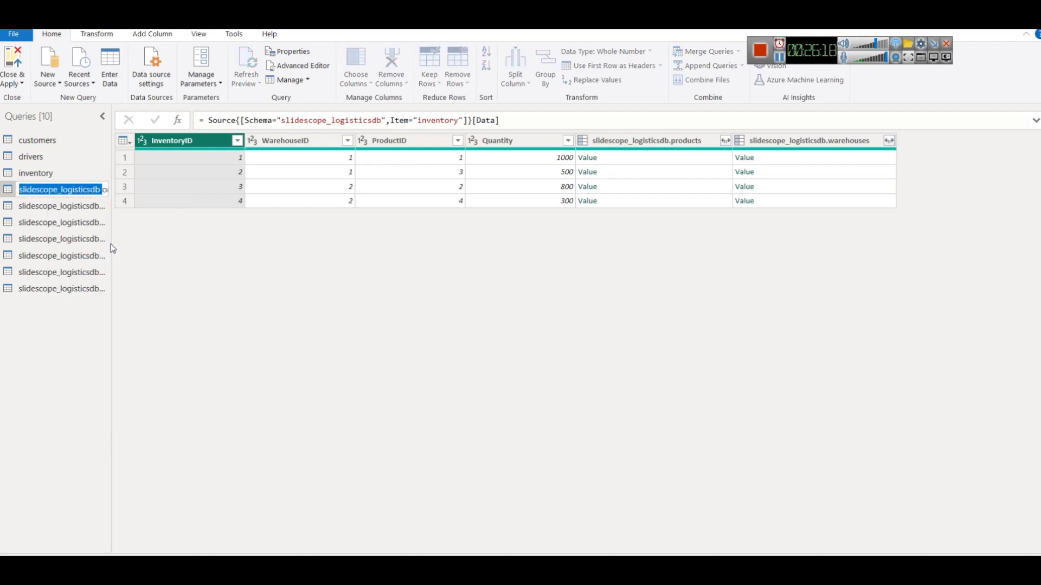
key("Delete")
key("Return")
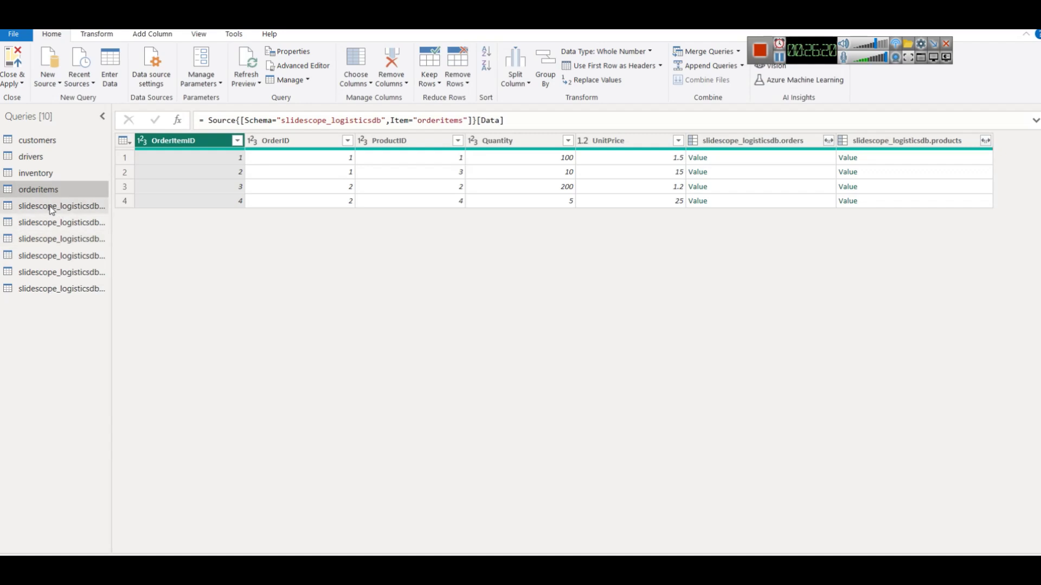
Step: Rename the fifth query to orders by removing the slidescope_logisticsdb prefix from its name
right_click(52, 209)
left_click(113, 263)
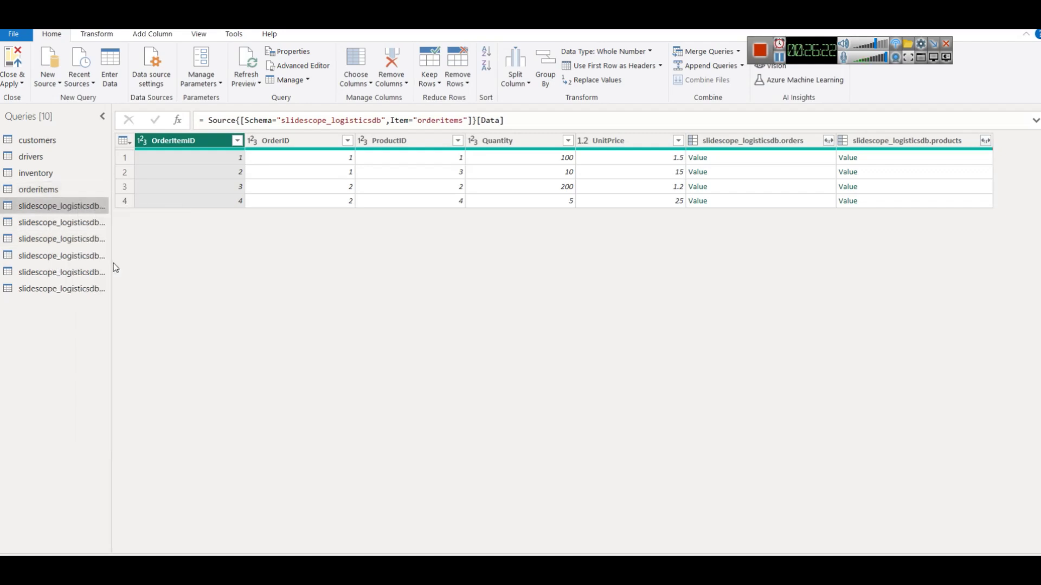
key("Home")
key("shift+Right")
key("shift+Right")
key("shift+Right")
key("shift+Right")
key("shift+Right")
key("shift+Right")
key("shift+Right")
key("shift+Right")
key("shift+Right")
key("shift+Right")
key("shift+Right")
key("shift+Right")
key("shift+Right")
key("shift+Right")
key("shift+Right")
key("shift+Right")
key("shift+Right")
key("shift+Right")
key("shift+Right")
key("shift+Right")
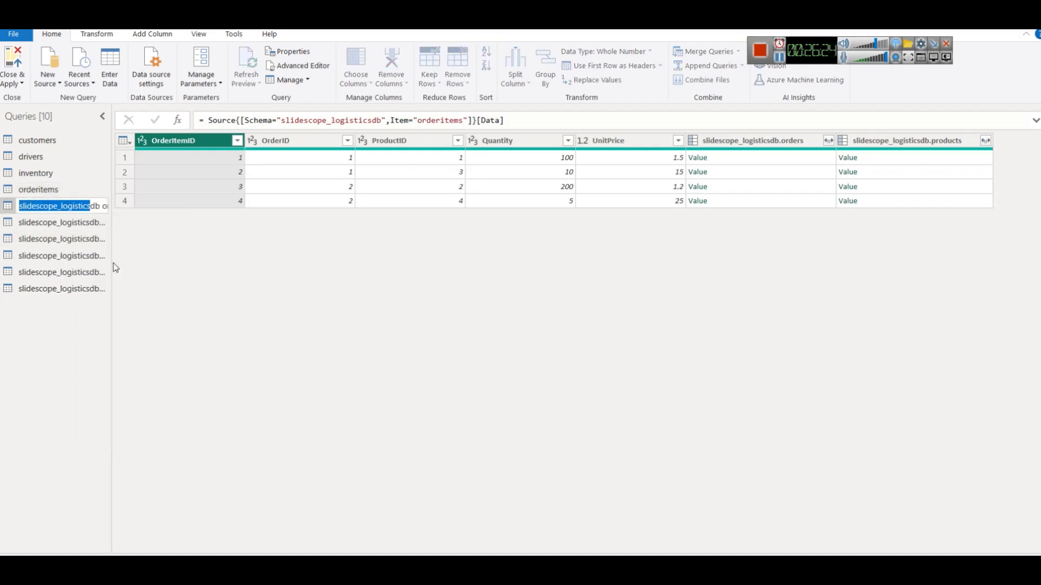
key("shift+Left")
key("Delete")
key("Return")
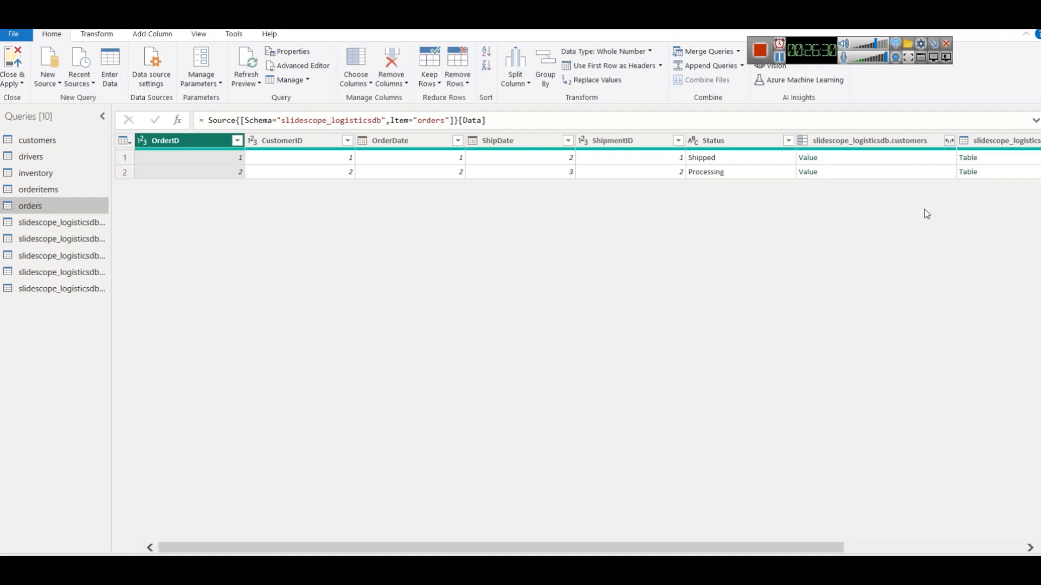
Step: Rename the sixth query, which holds the products table, to products
left_click(48, 142)
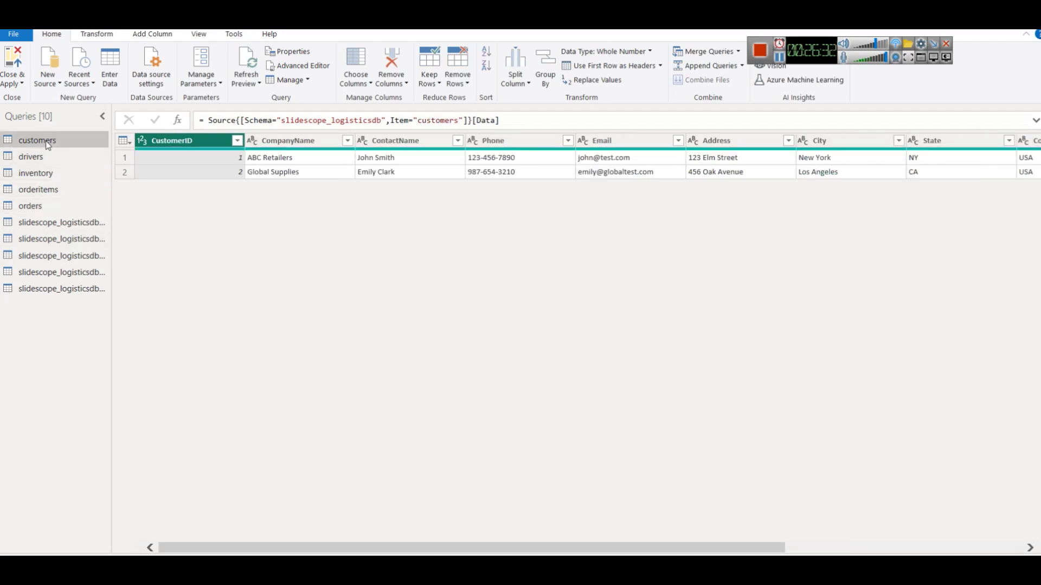
left_click(56, 225)
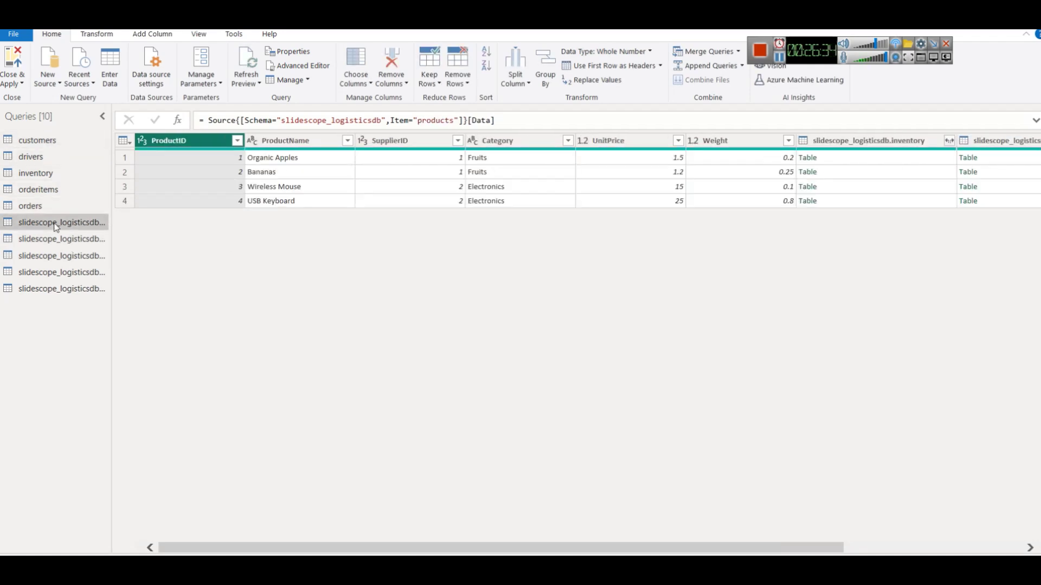
right_click(54, 222)
left_click(104, 277)
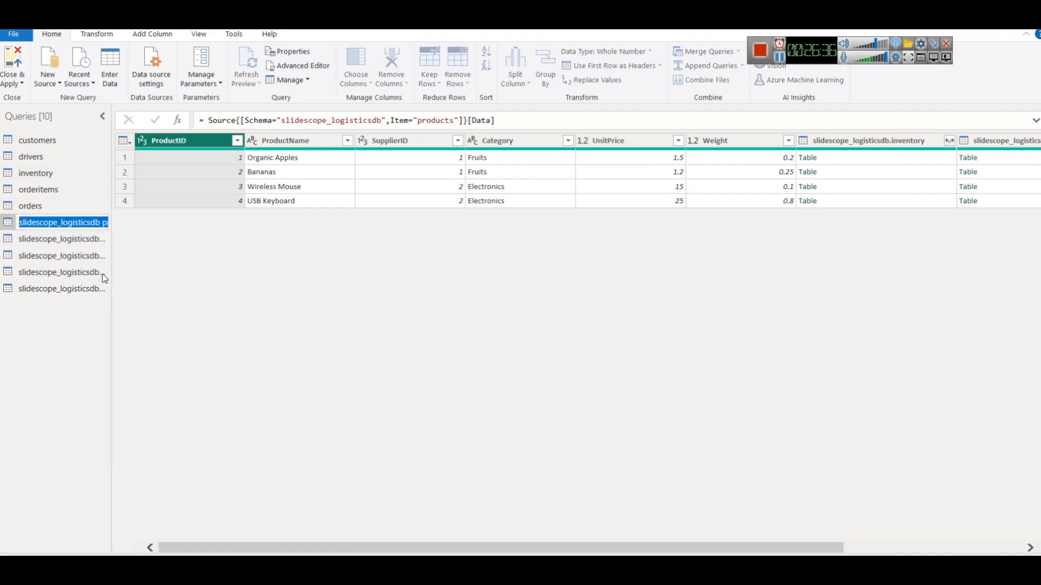
key("Home")
key("shift+End")
type("products")
key("Return")
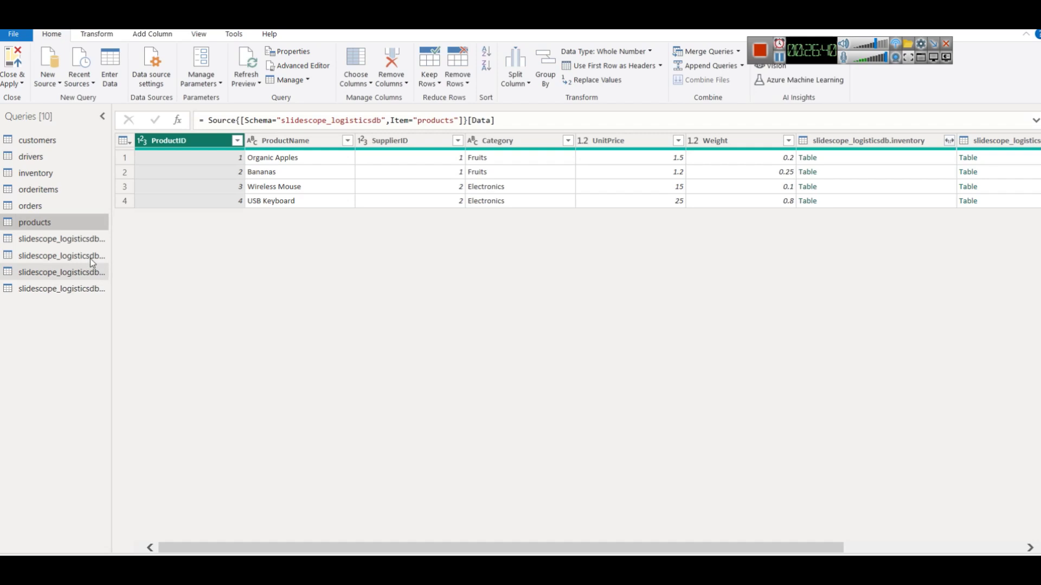
Step: Rename the seventh query to routes by removing the slidescope_logisticsdb prefix from its name
right_click(69, 241)
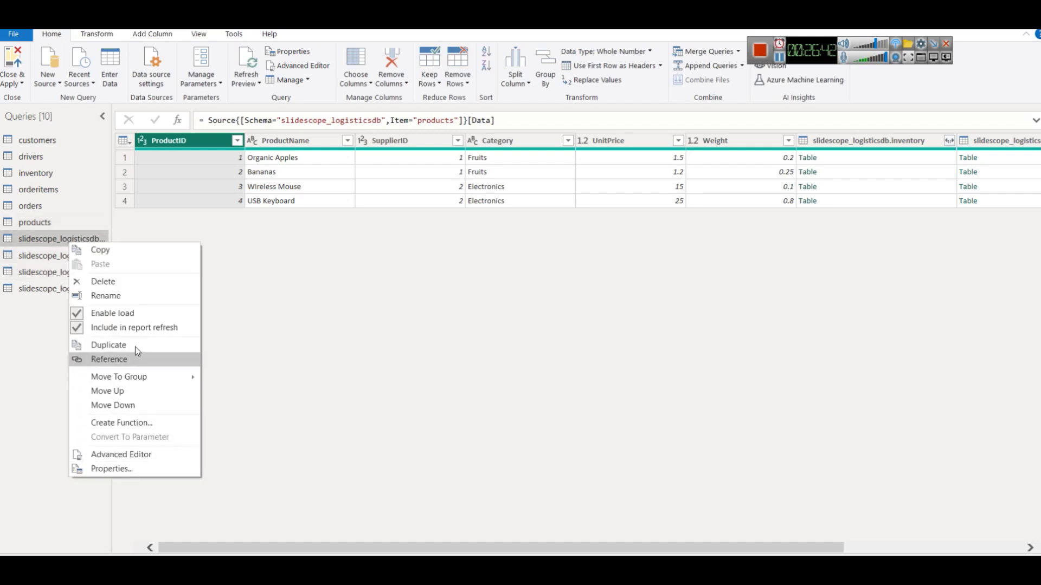
left_click(131, 300)
key("Home")
key("shift+Right")
key("shift+Right")
key("shift+Right")
key("shift+Right")
key("shift+Right")
key("shift+Right")
key("shift+Right")
key("shift+Right")
key("shift+Right")
key("shift+Right")
key("shift+Right")
key("shift+Right")
key("shift+Right")
key("shift+Right")
key("shift+Right")
key("shift+Right")
key("shift+Right")
key("shift+Right")
key("shift+Right")
key("shift+Right")
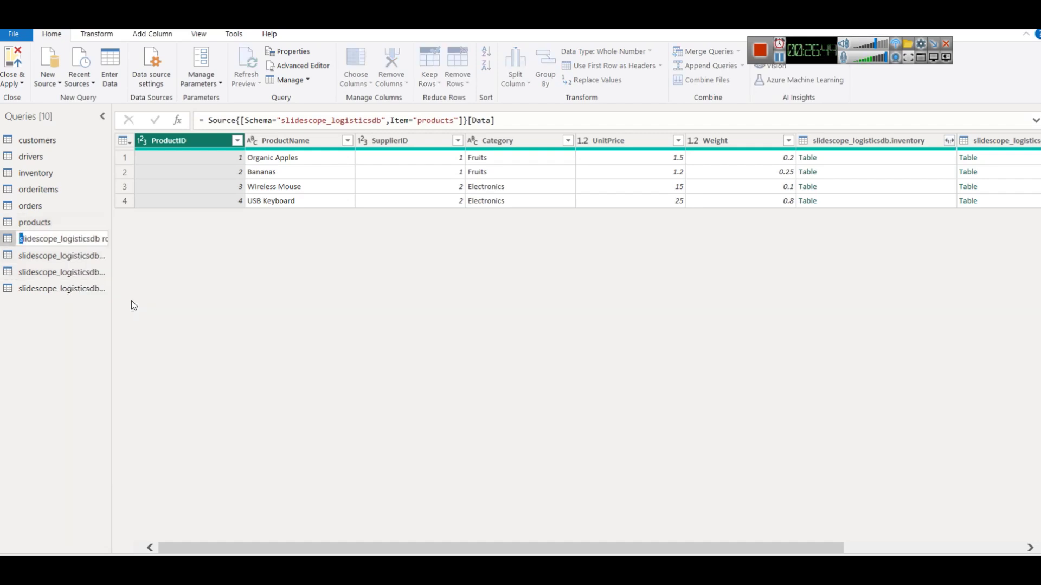
key("Delete")
key("Return")
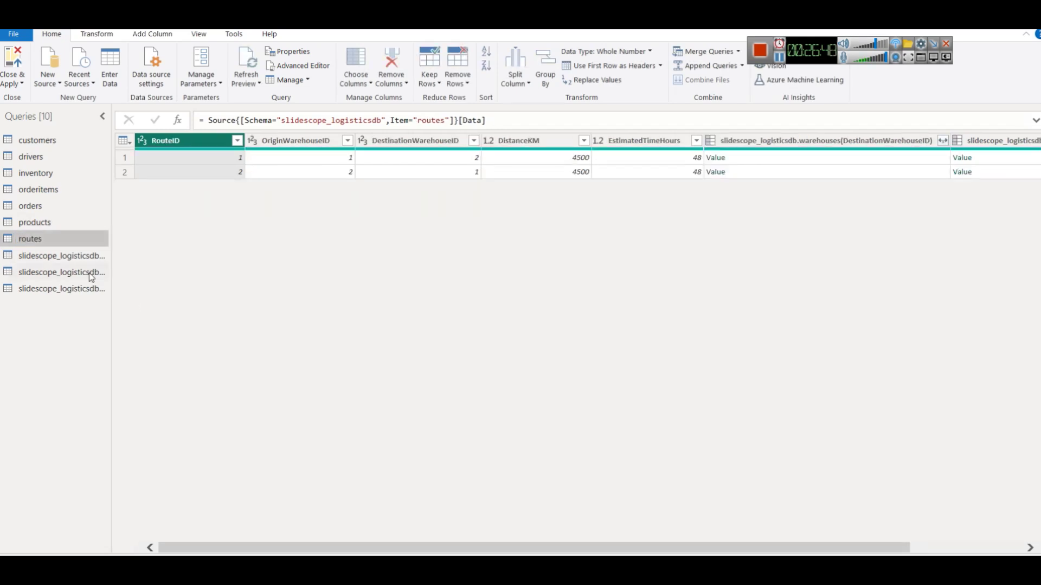
Step: Rename the eighth query to shipments by removing the slidescope_logisticsdb prefix from its name
right_click(33, 259)
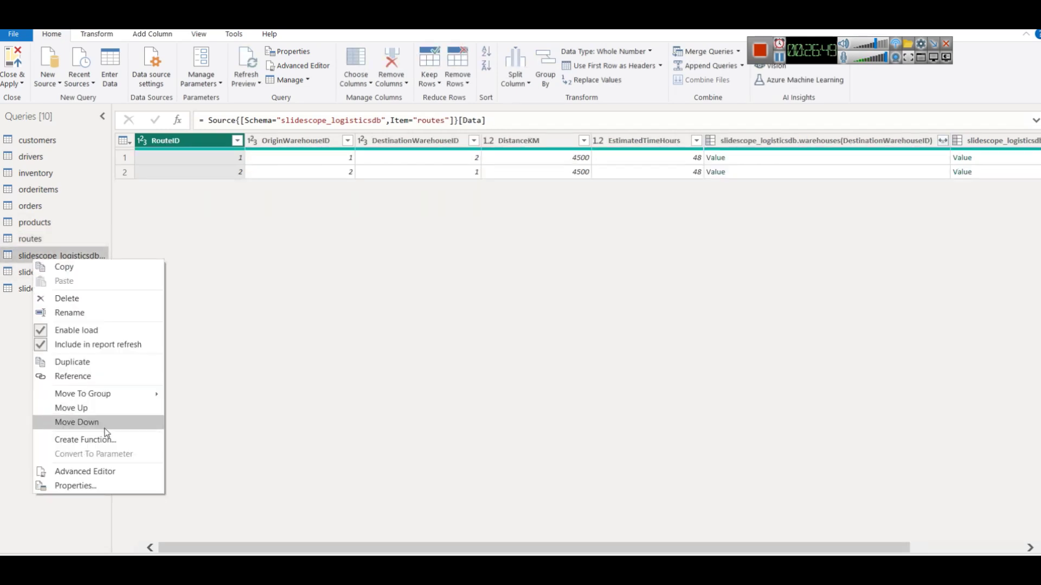
left_click(107, 311)
key("shift+Right")
key("shift+Right")
key("shift+Right")
key("shift+Right")
key("shift+Right")
key("shift+Right")
key("shift+Right")
key("shift+Right")
key("shift+Right")
key("shift+Right")
key("shift+Right")
key("shift+Right")
key("shift+Right")
key("shift+Right")
key("shift+Right")
key("shift+Right")
key("shift+Right")
key("shift+Right")
key("shift+Right")
key("shift+Right")
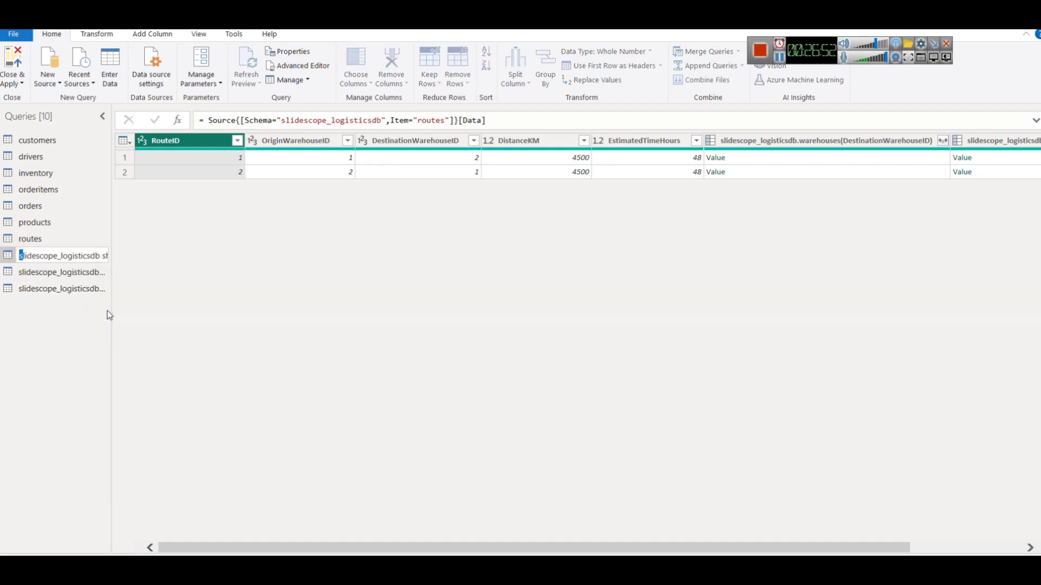
key("shift+Left")
key("Delete")
key("Return")
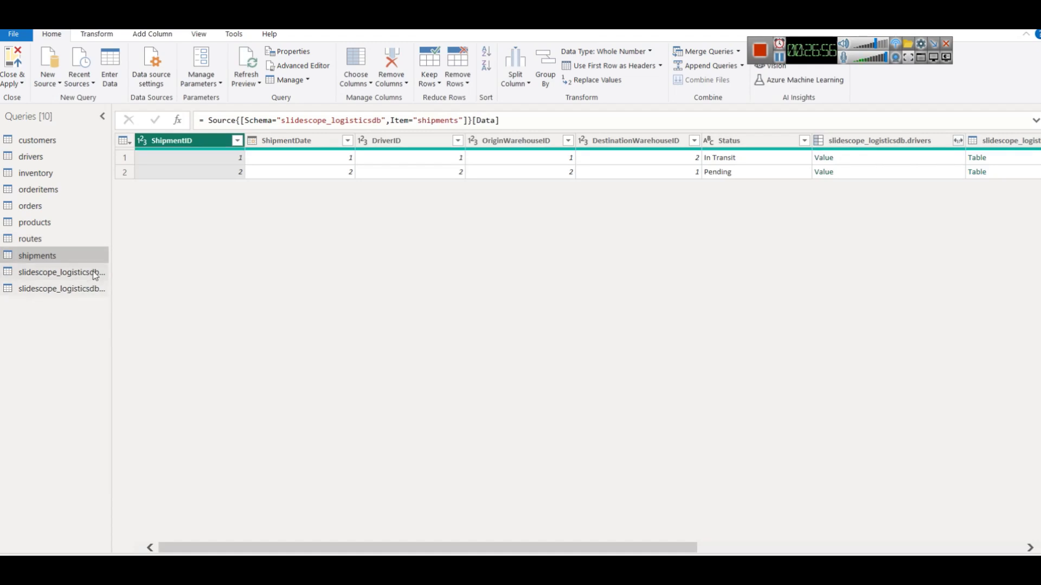
Step: Rename the ninth query to suppliers by removing the slidescope_logisticsdb prefix from its name
right_click(63, 272)
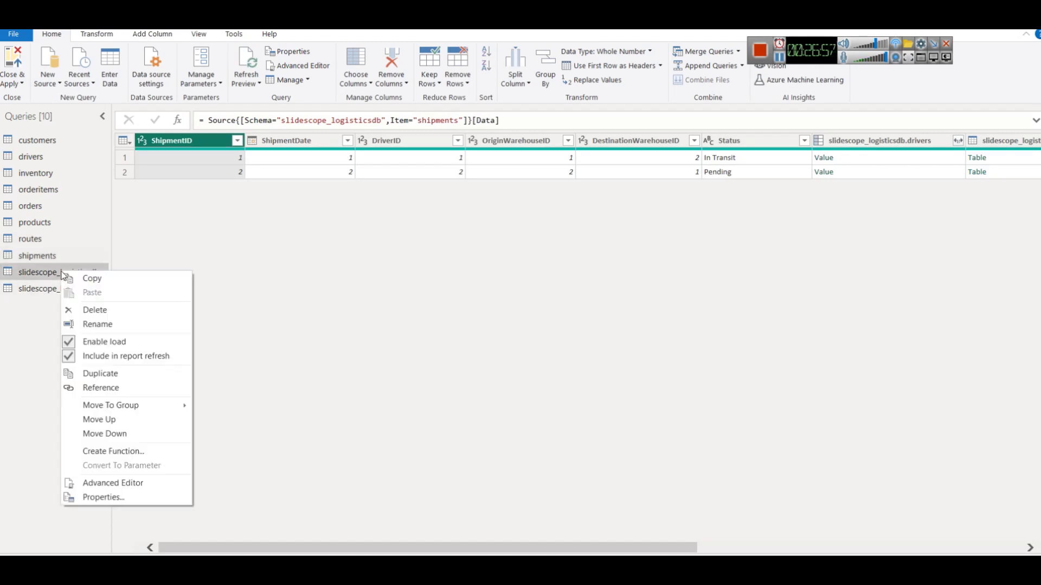
left_click(129, 329)
key("Home")
key("shift+Right")
key("shift+Right")
key("shift+Right")
key("shift+Right")
key("shift+Right")
key("shift+Right")
key("shift+Right")
key("shift+Right")
key("shift+Right")
key("shift+Right")
key("shift+Right")
key("shift+Right")
key("shift+Right")
key("shift+Right")
key("shift+Right")
key("shift+Right")
key("shift+Right")
key("shift+Right")
key("shift+Right")
key("shift+Right")
key("shift+Right")
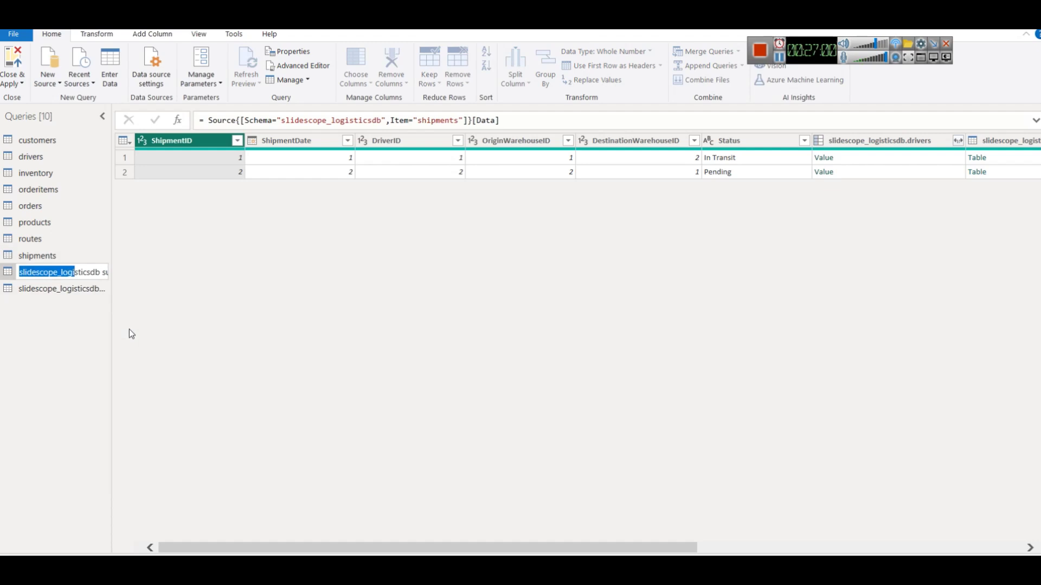
key("Delete")
key("Delete")
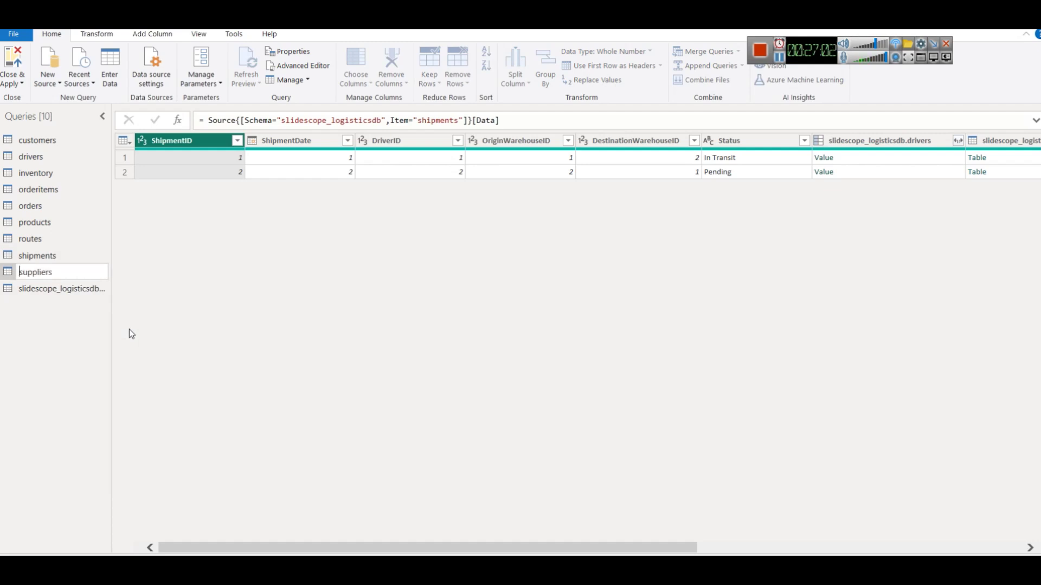
key("Return")
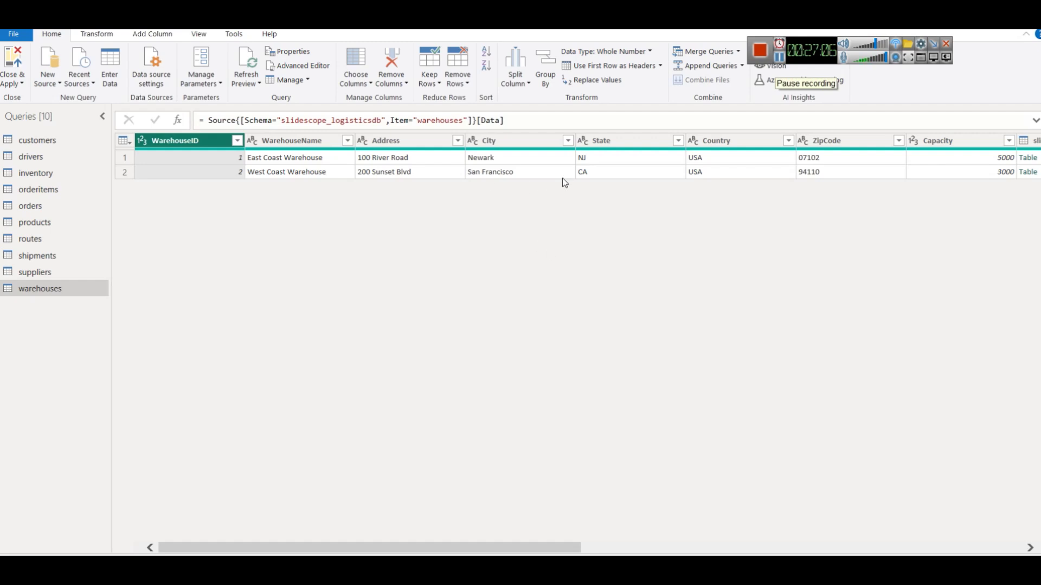
Step: Examine the columns of the customers, drivers and warehouses tables, including the linked orders and shipments columns
left_click(66, 141)
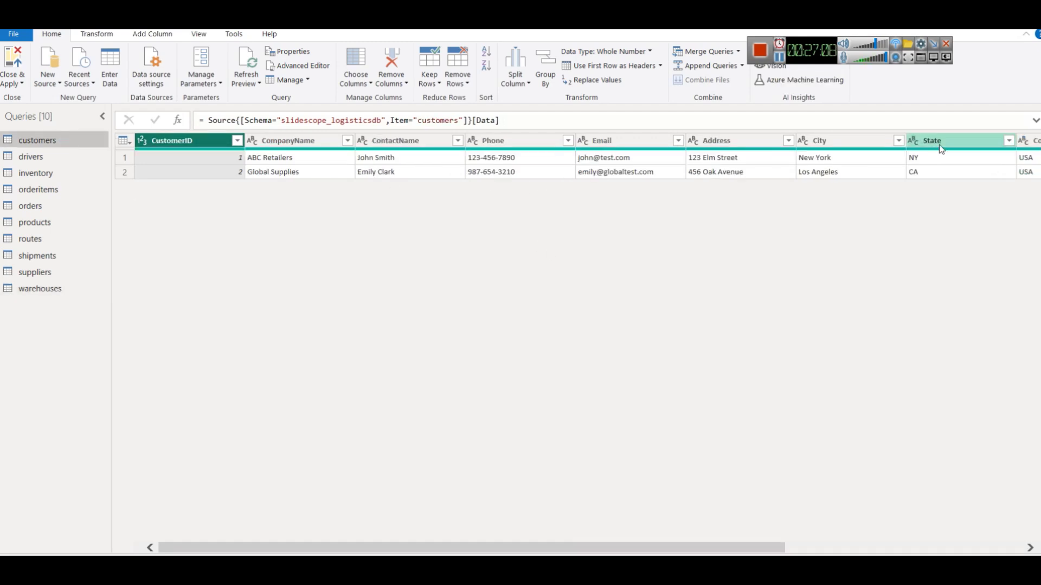
left_click(72, 162)
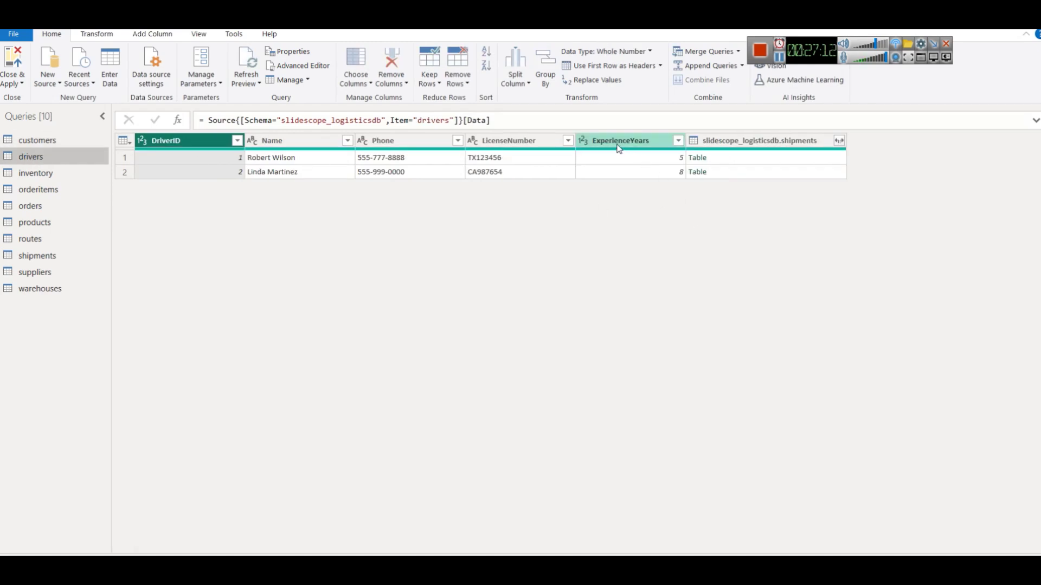
left_click(619, 142)
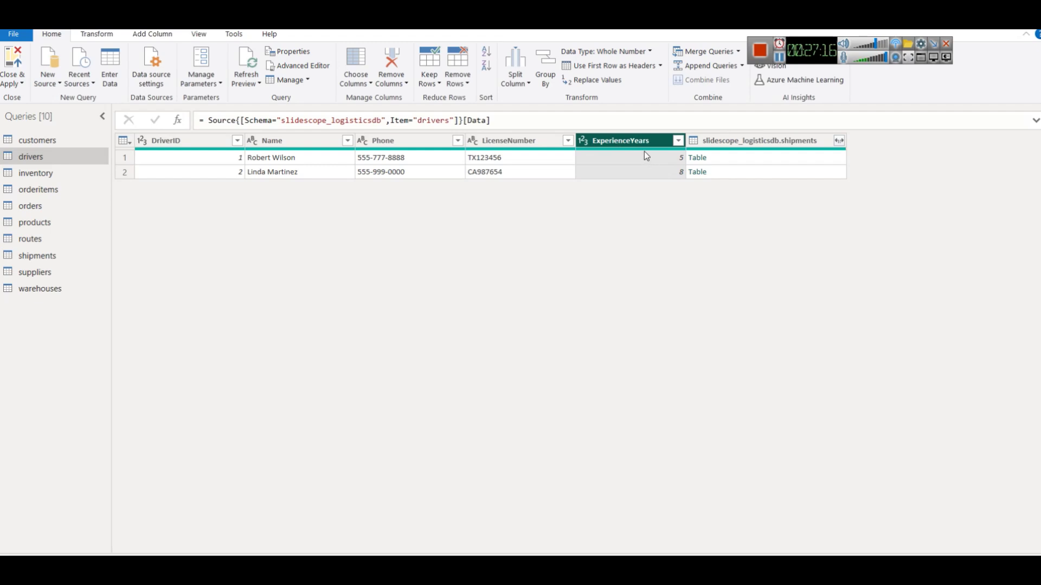
left_click(38, 145)
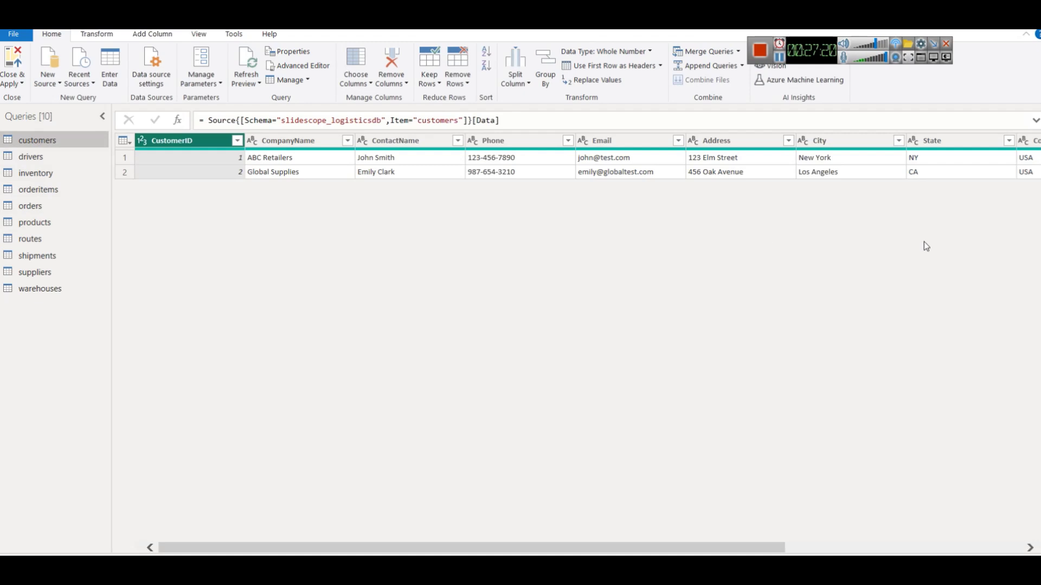
left_click_drag(671, 548, 908, 549)
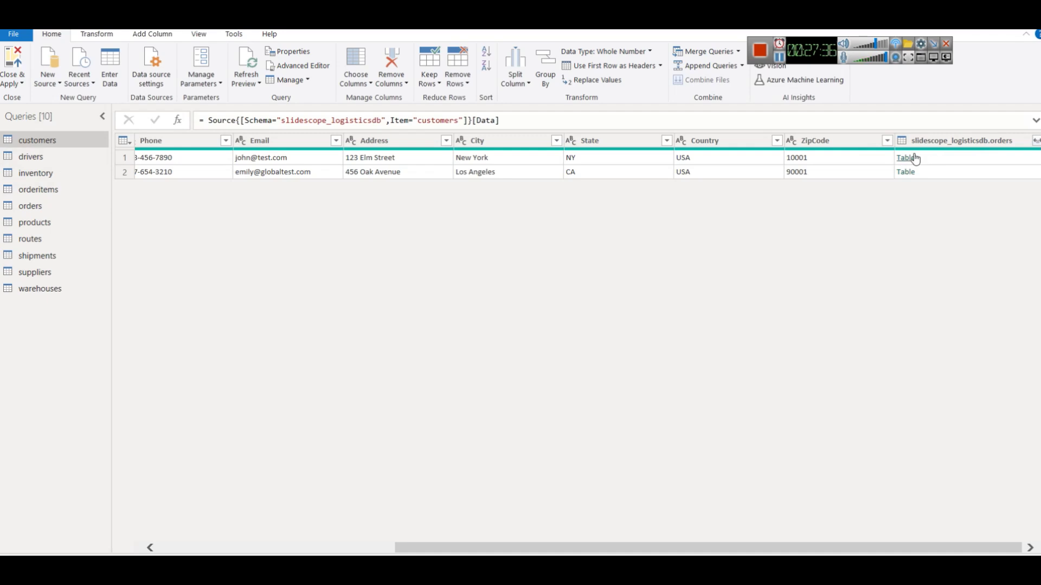
left_click(62, 157)
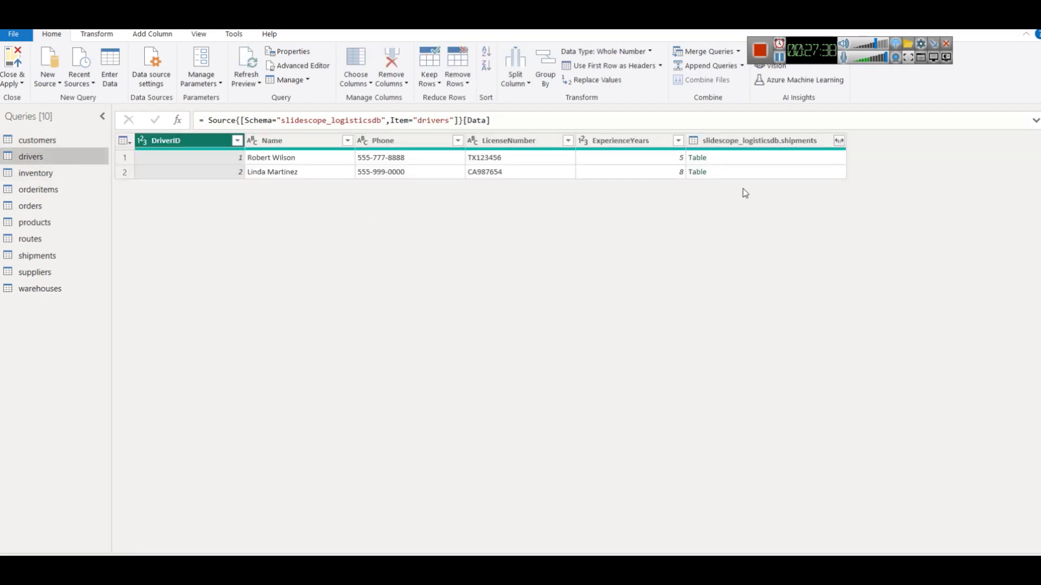
mouse_move(760, 156)
right_click(730, 149)
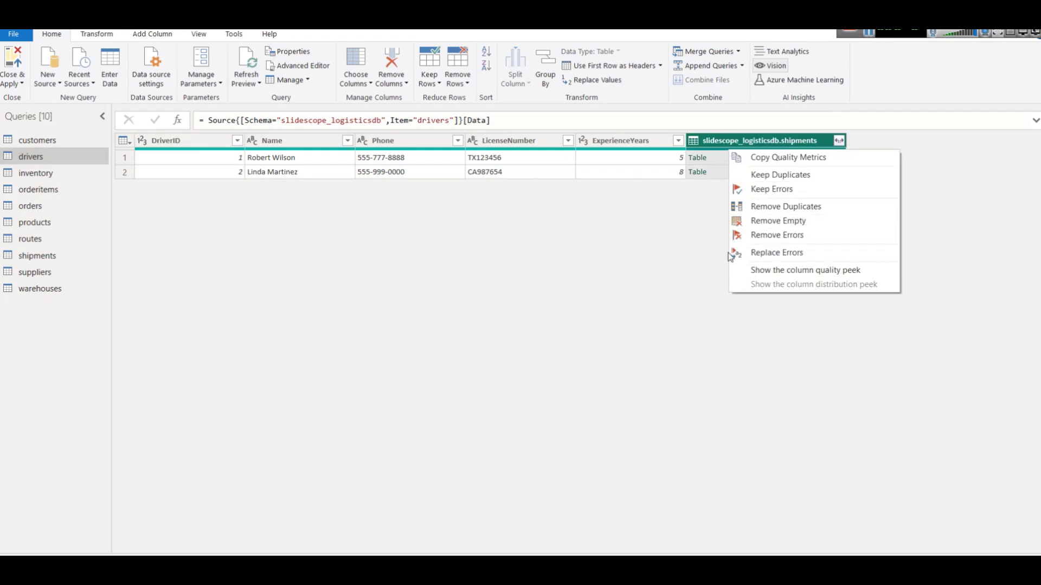
left_click(677, 249)
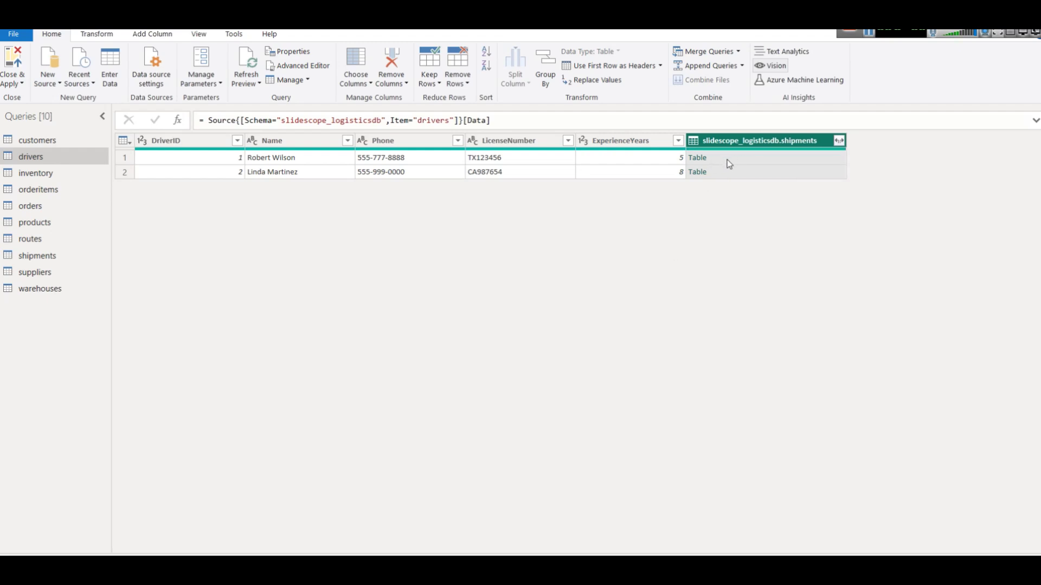
left_click(52, 289)
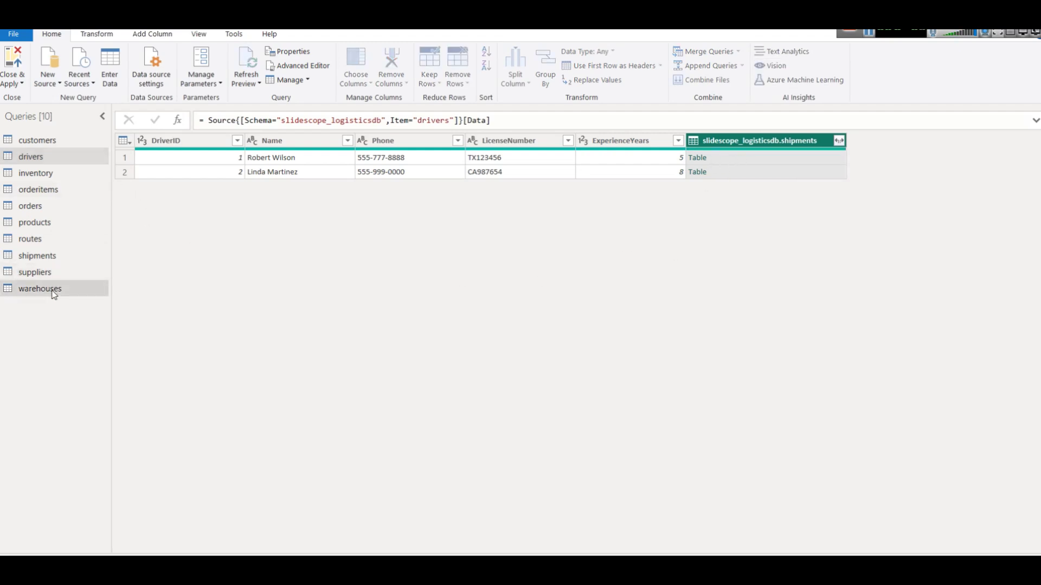
left_click_drag(418, 545, 191, 477)
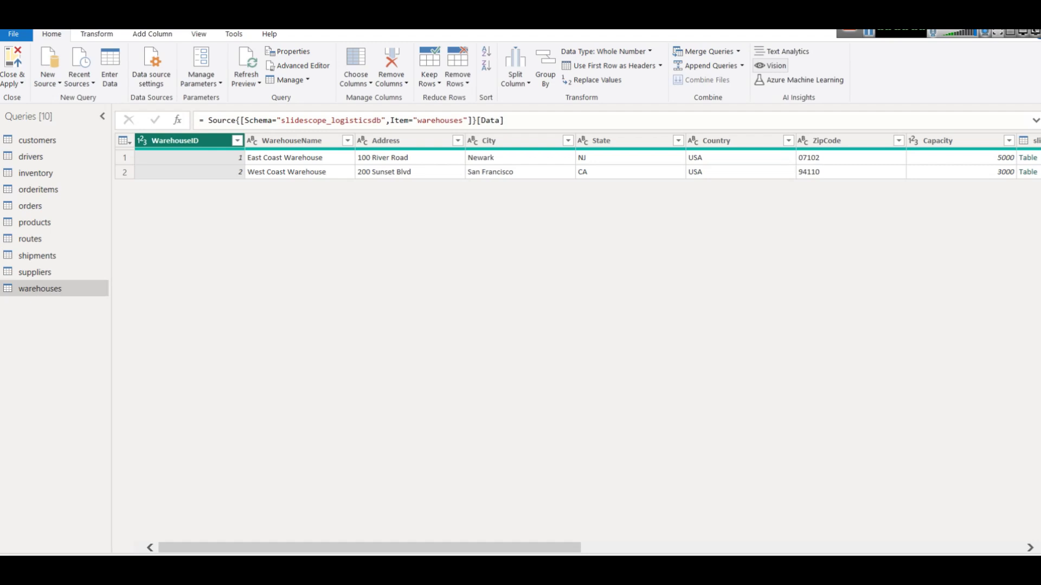
Step: Switch to the browser and examine the table relationships in the enlarged Logistics DB ER diagram
mouse_move(442, 569)
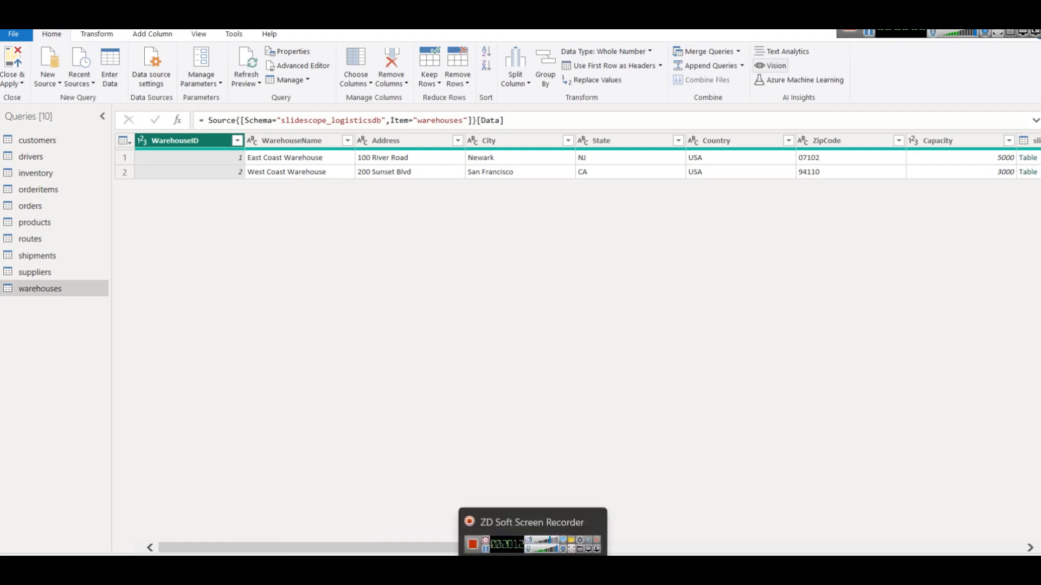
key("alt+Tab")
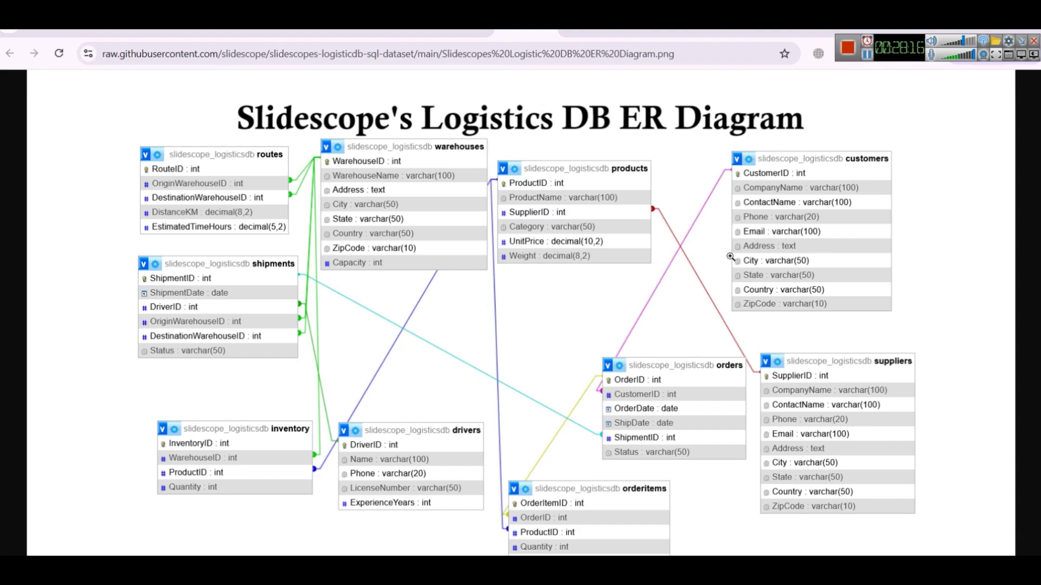
left_click(604, 173)
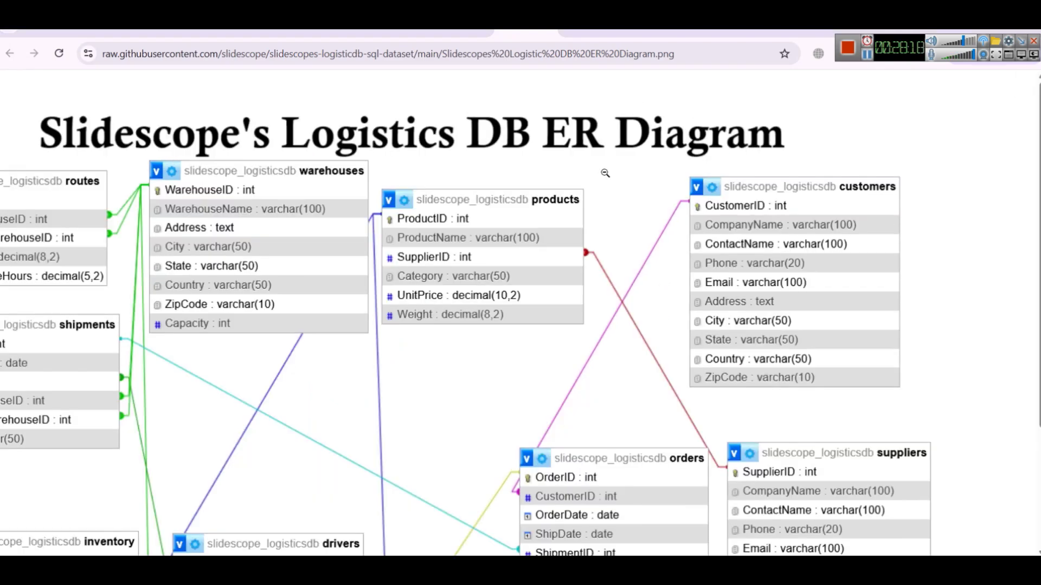
scroll(570, 209, "down", 2)
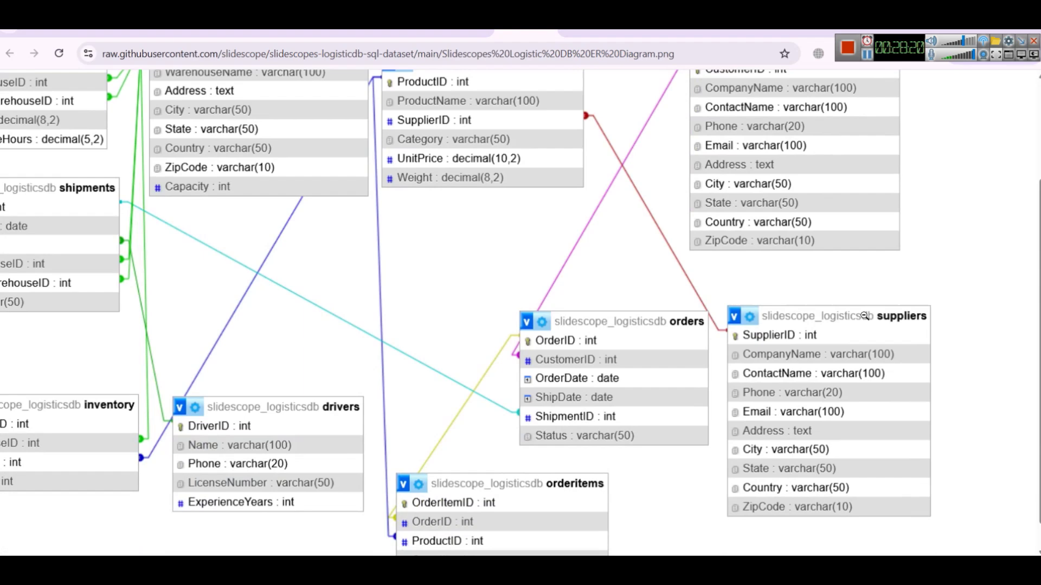
scroll(863, 316, "up", 1)
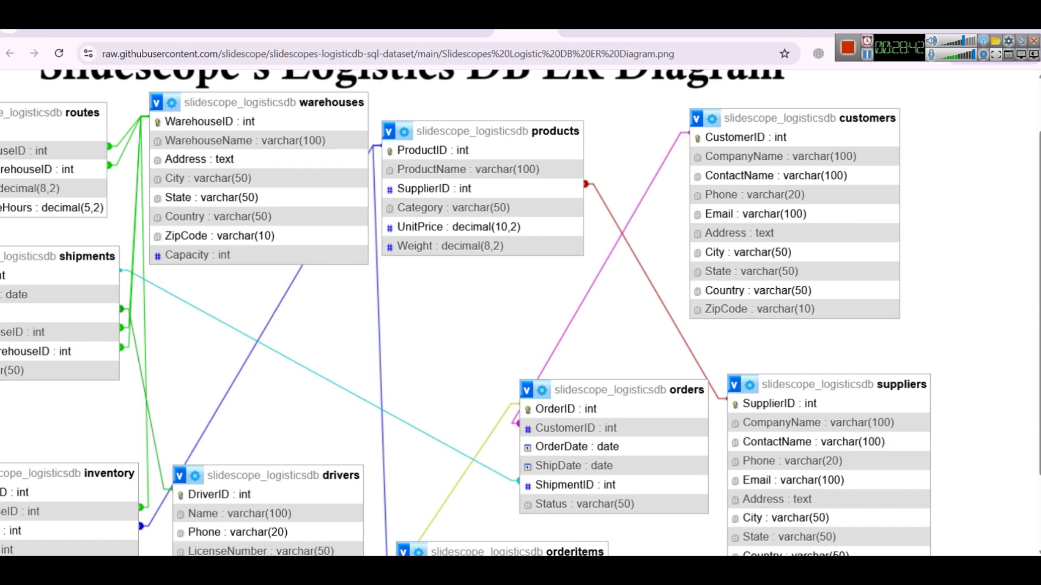
Step: Switch to Power Query Editor and merge products with suppliers as a new query, matching SupplierID with a left outer join
left_click(641, 526)
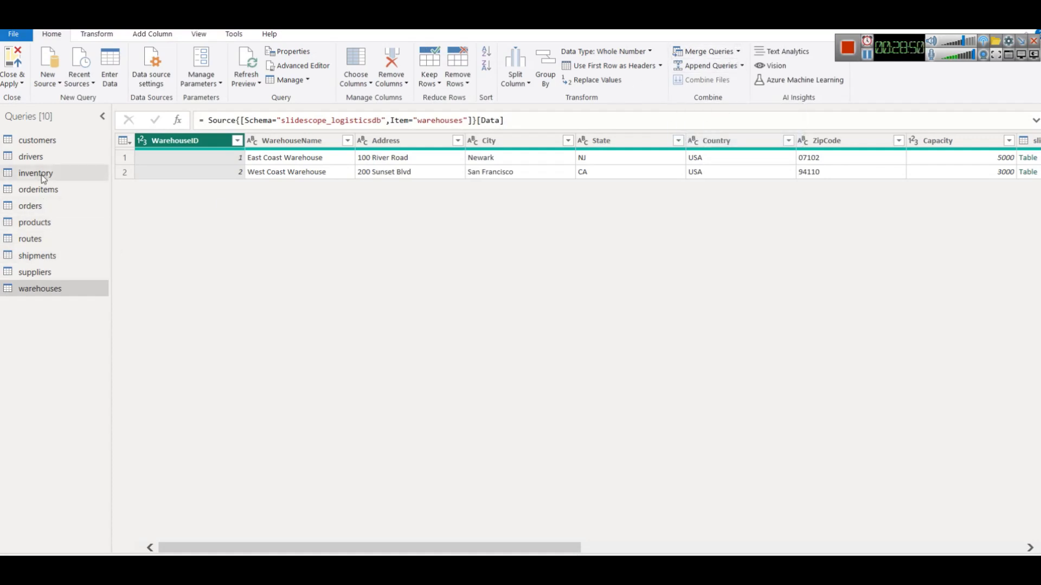
left_click(37, 222)
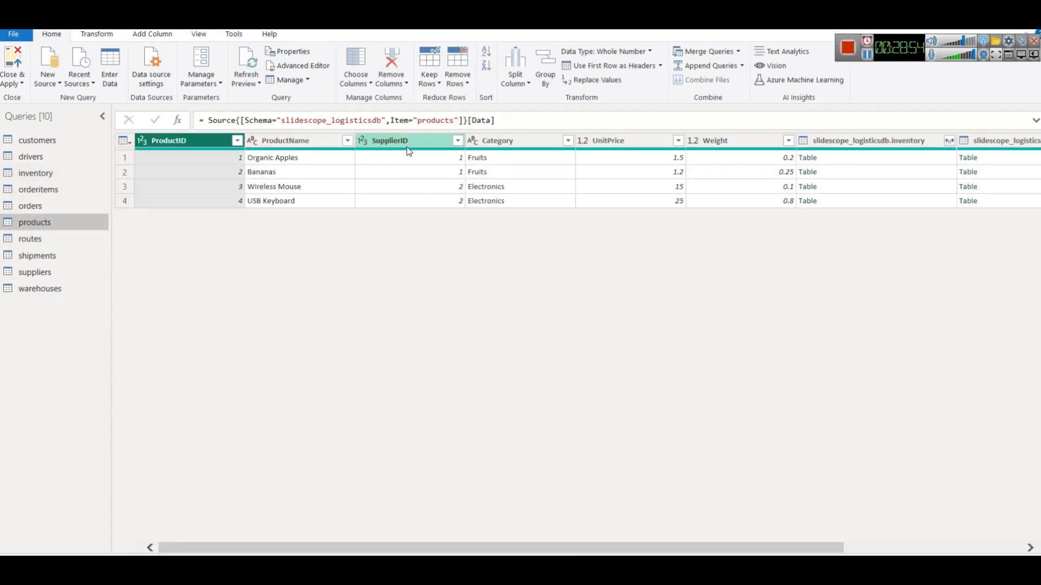
left_click(739, 51)
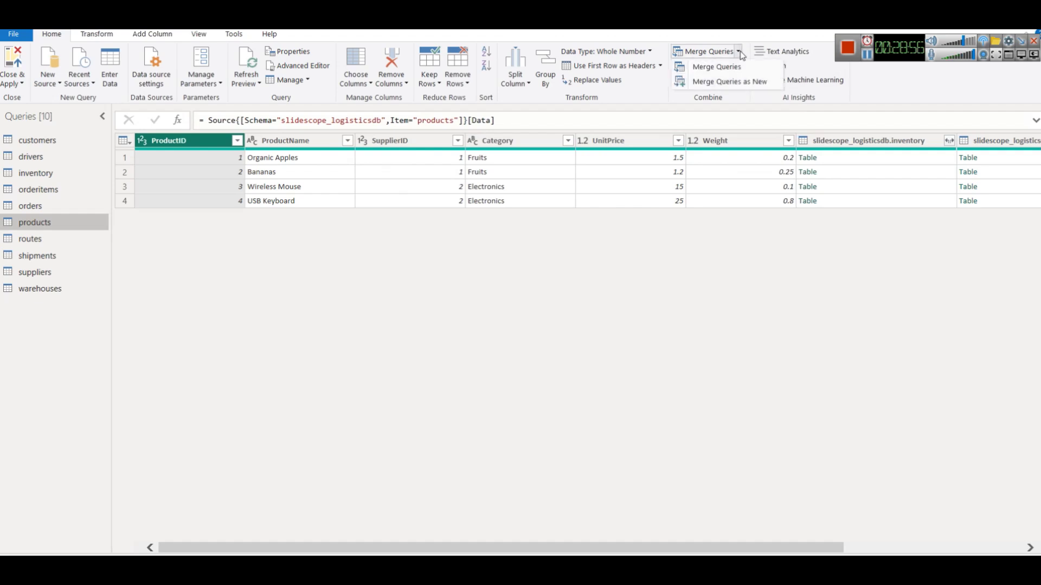
left_click(743, 82)
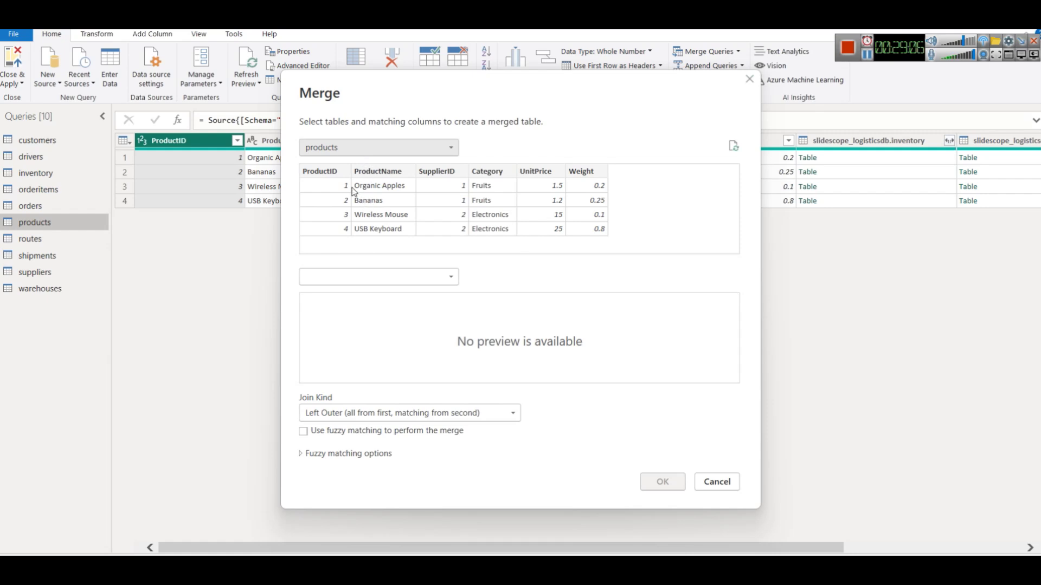
left_click(335, 172)
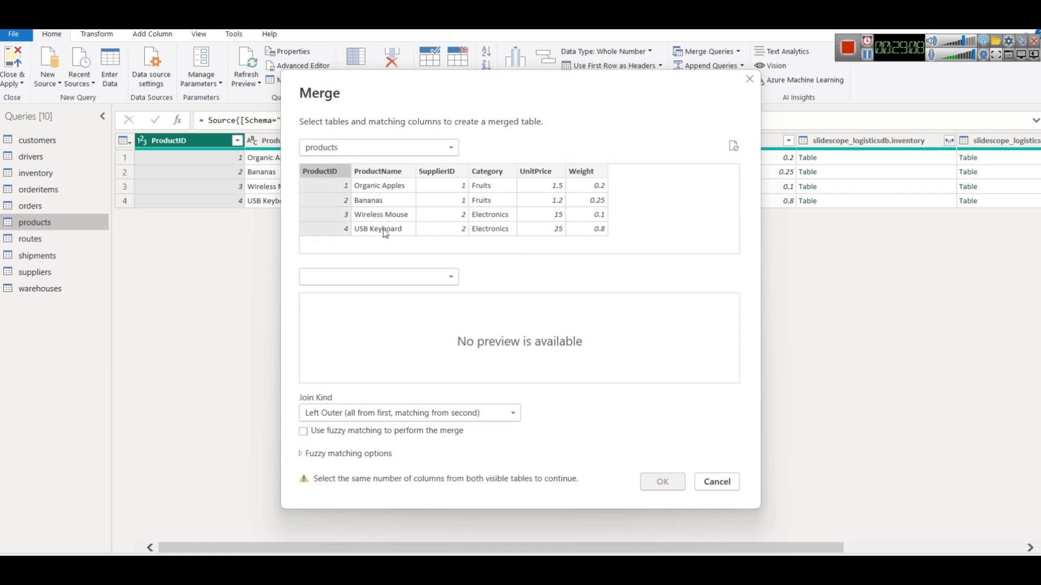
left_click(429, 171)
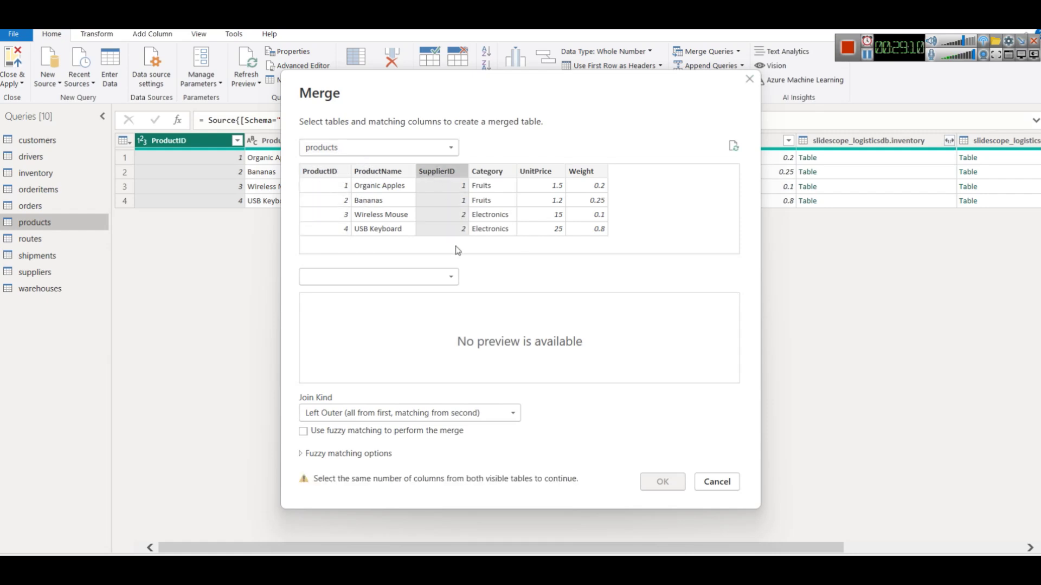
left_click(441, 275)
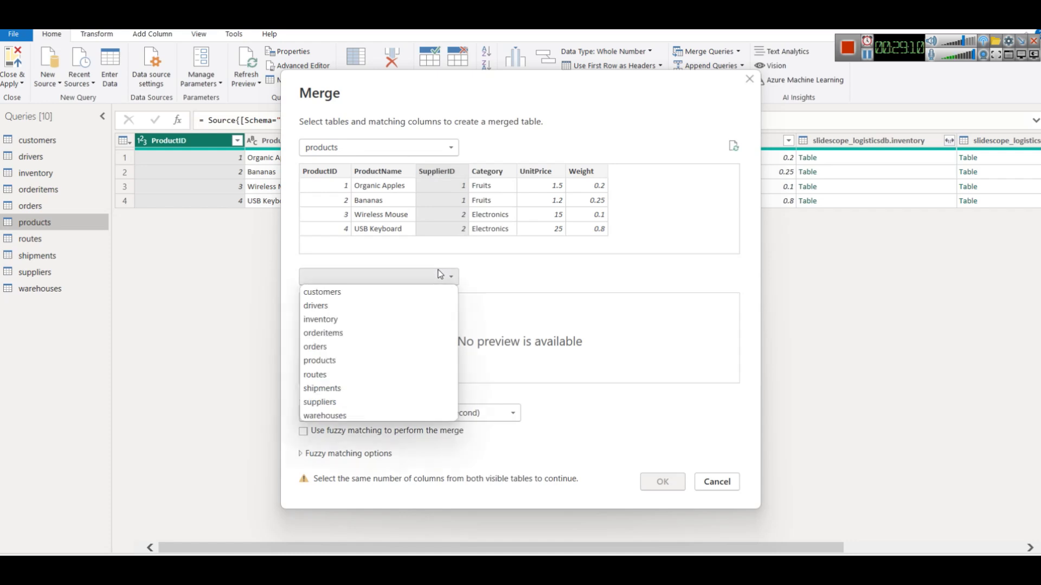
left_click(358, 390)
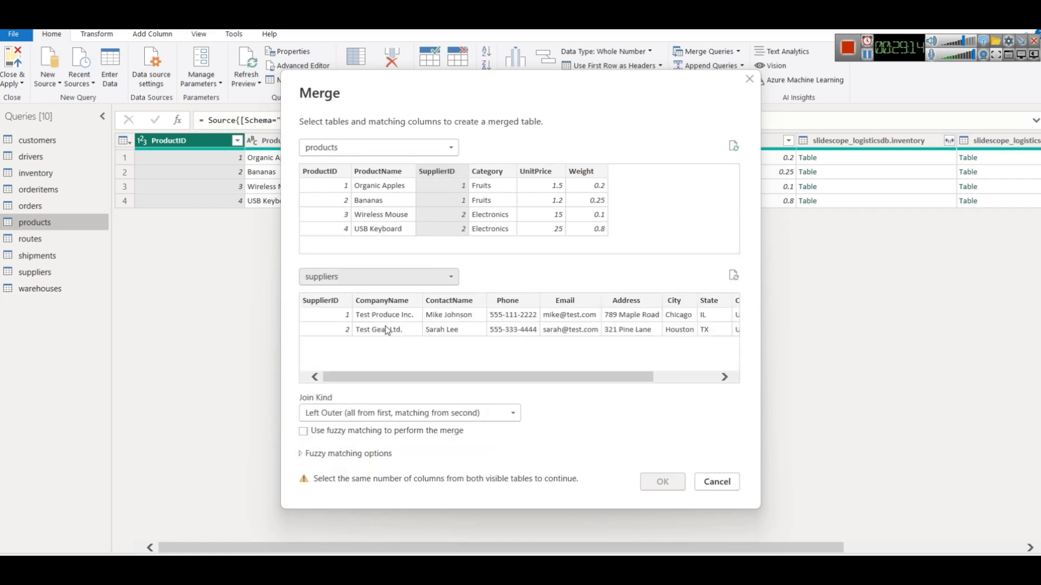
left_click(327, 301)
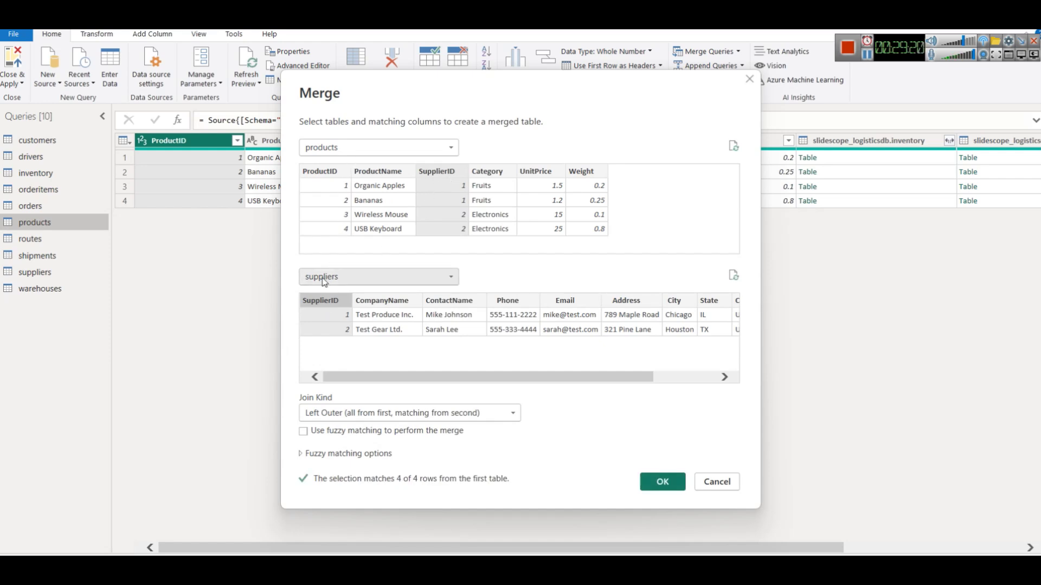
left_click(661, 482)
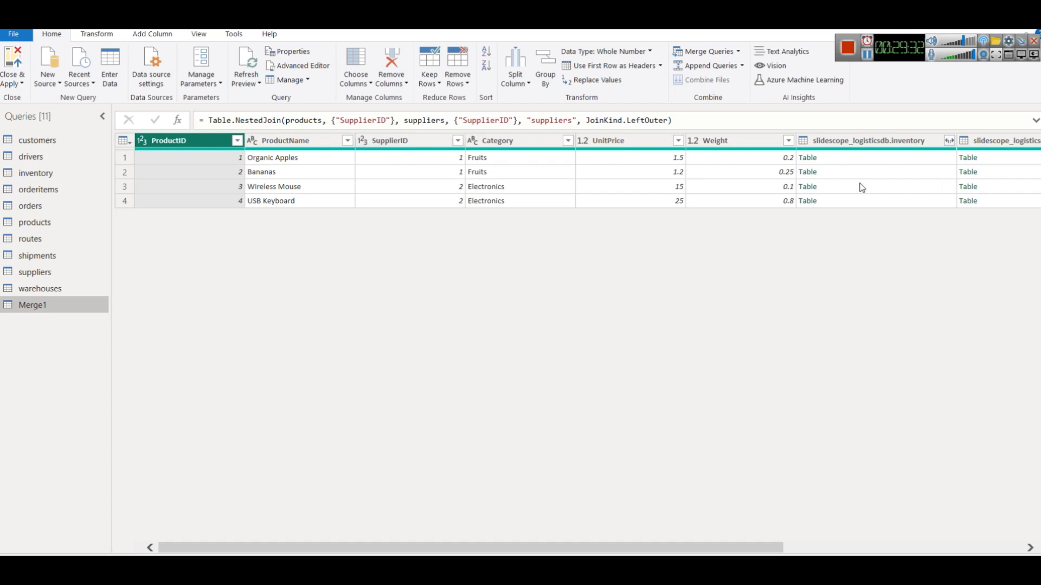
Step: Expand the merged suppliers column to include only CompanyName and ContactName, keeping the original column name as prefix
scroll(763, 548, "right", 10)
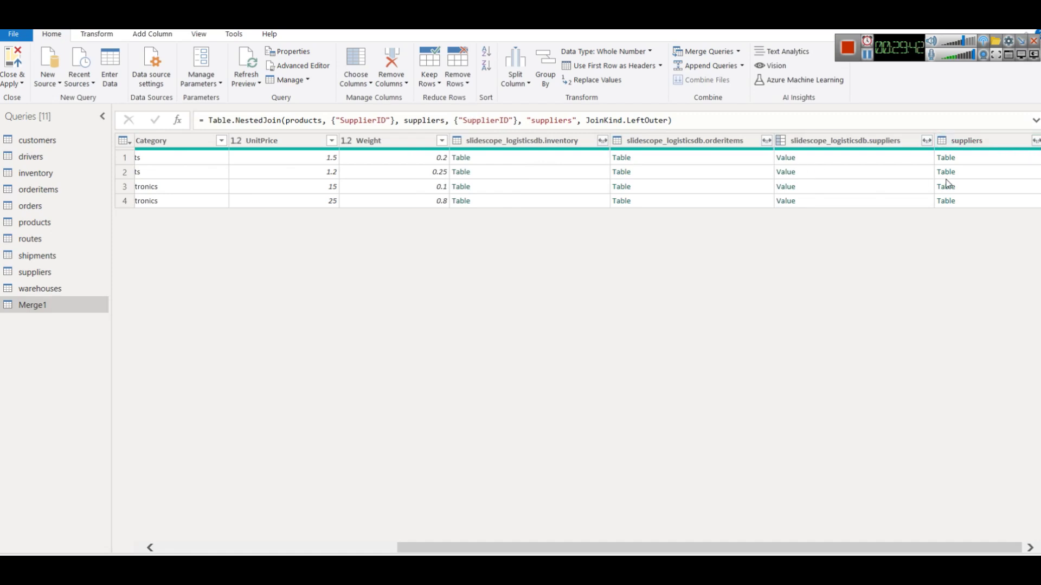
left_click(1036, 141)
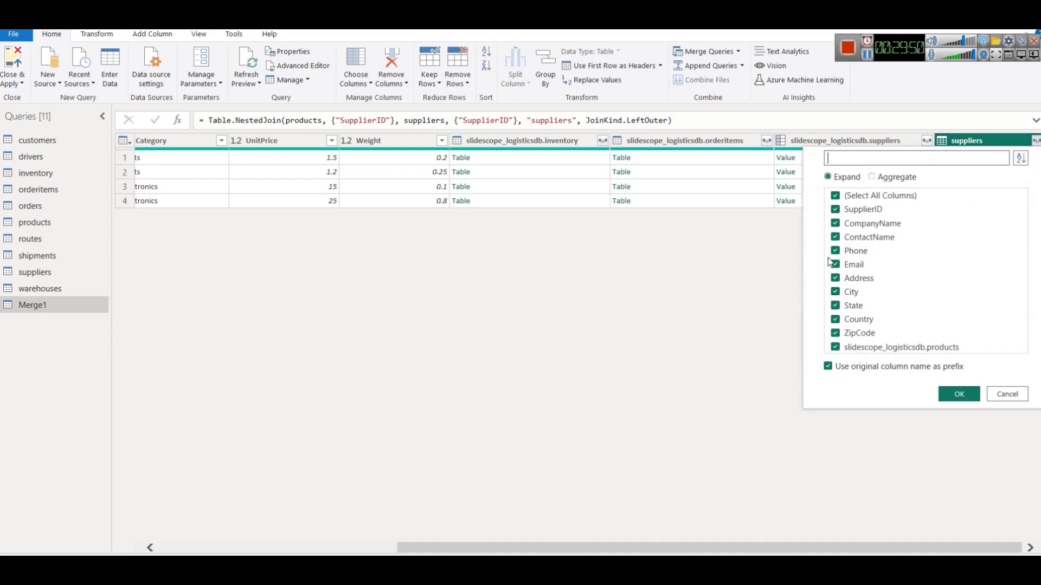
left_click(834, 196)
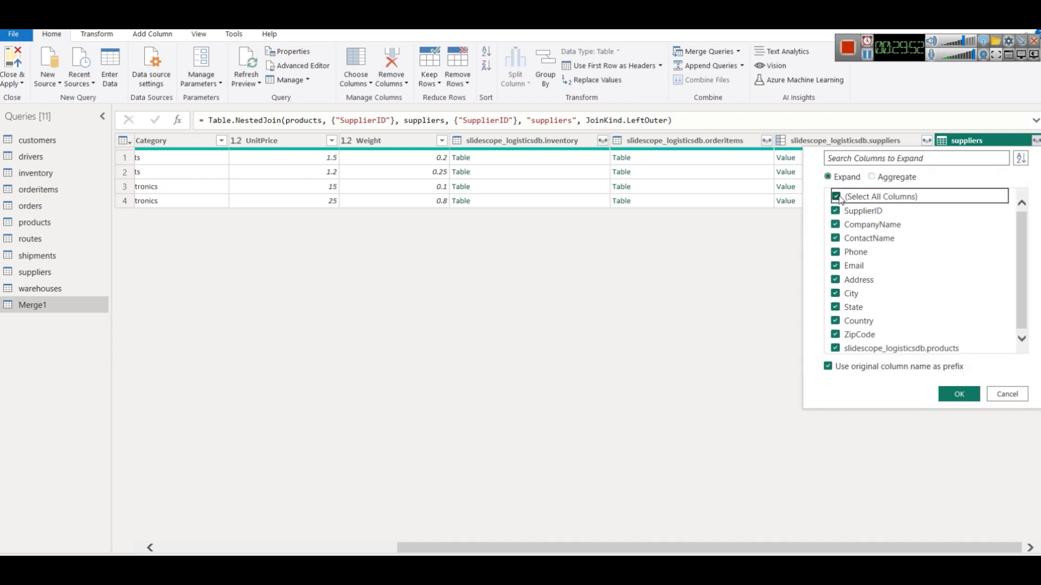
left_click(835, 237)
left_click(835, 223)
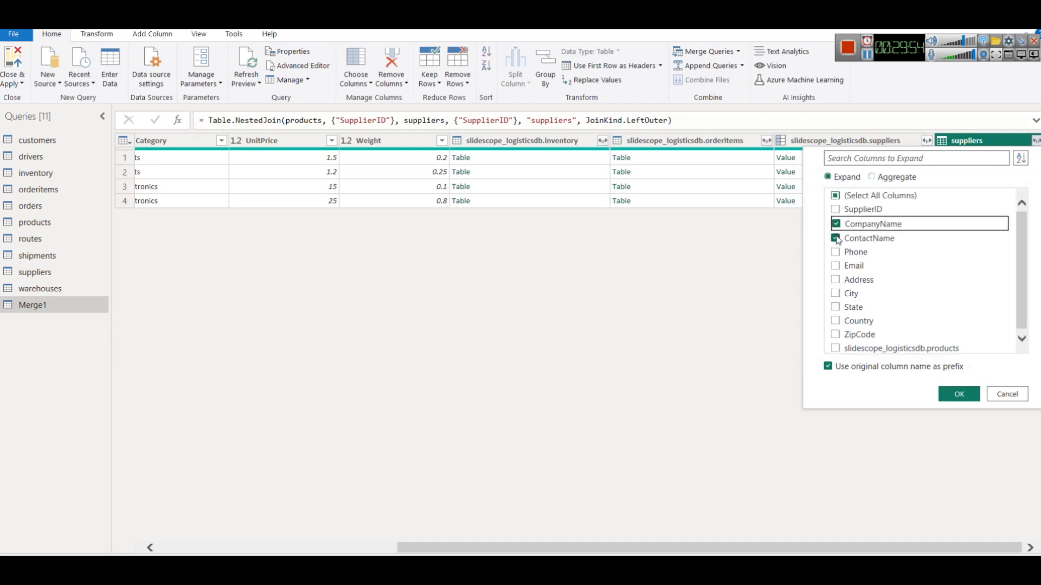
left_click(962, 394)
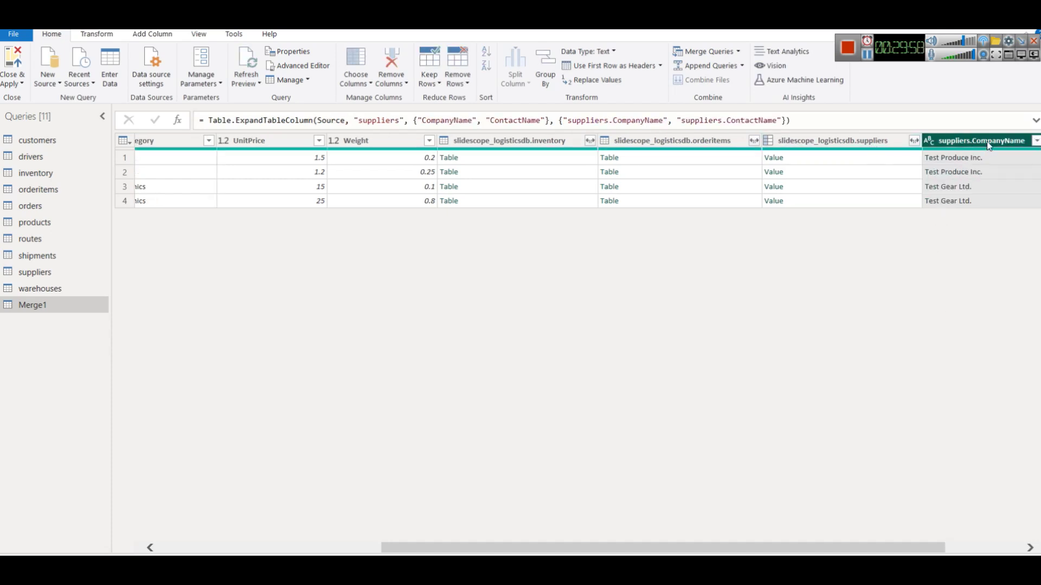
Step: Remove the slidescope_logisticsdb.suppliers, slidescope_logisticsdb.orderitems and slidescope_logisticsdb.inventory columns from the merged query
left_click_drag(926, 546, 936, 545)
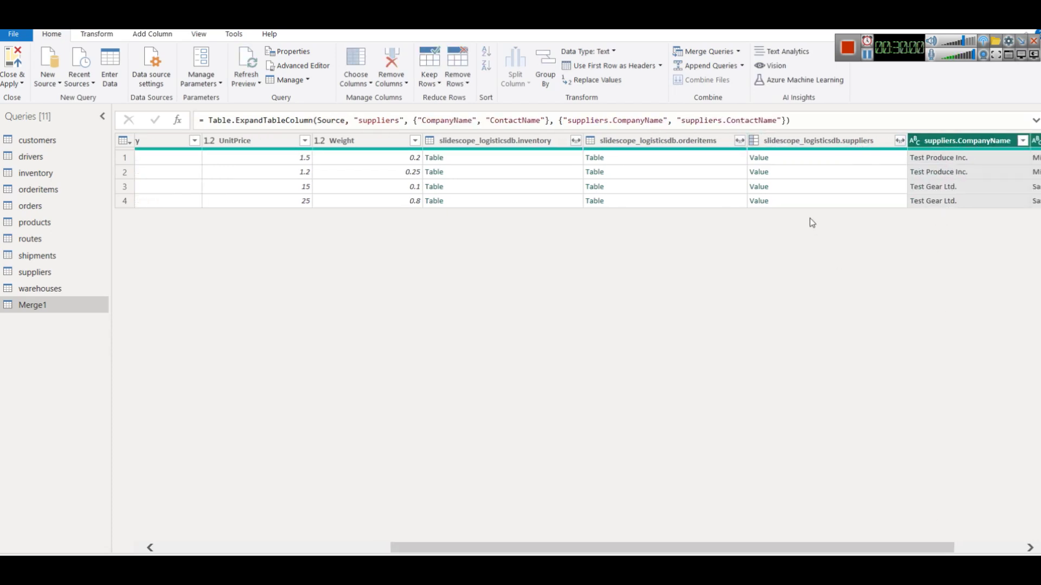
right_click(797, 142)
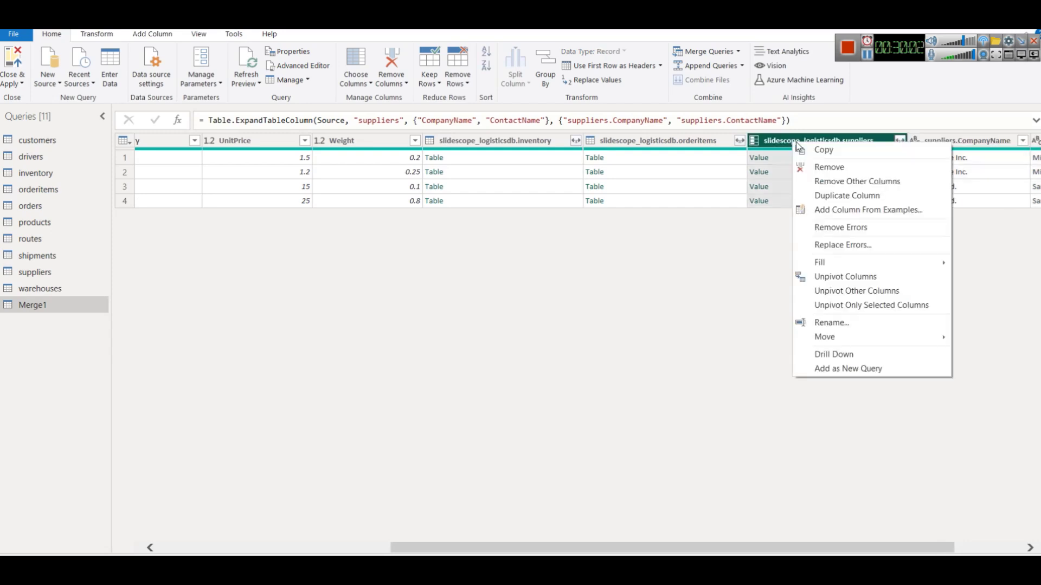
left_click(835, 169)
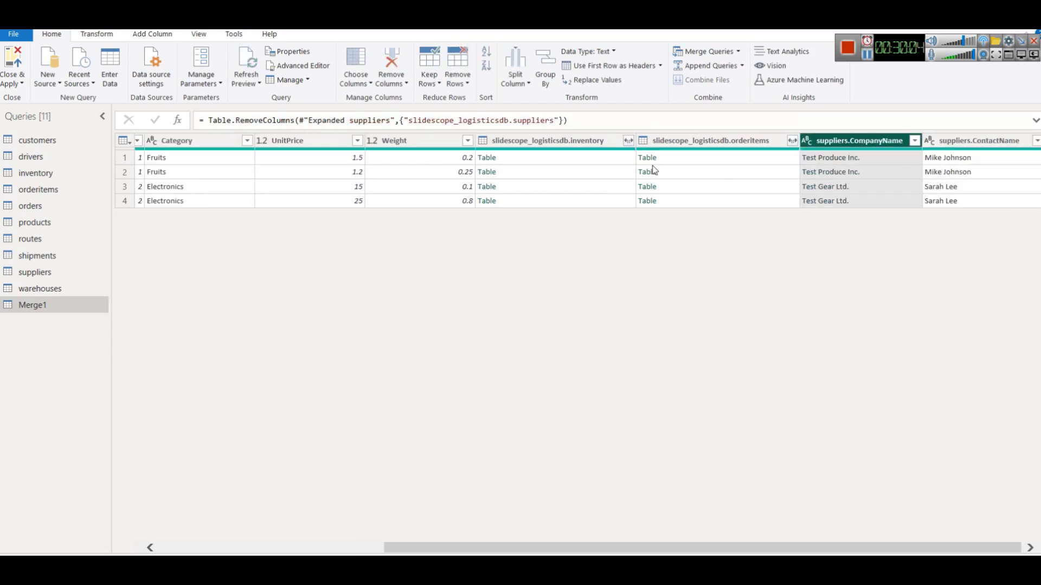
right_click(658, 140)
left_click(689, 165)
right_click(692, 141)
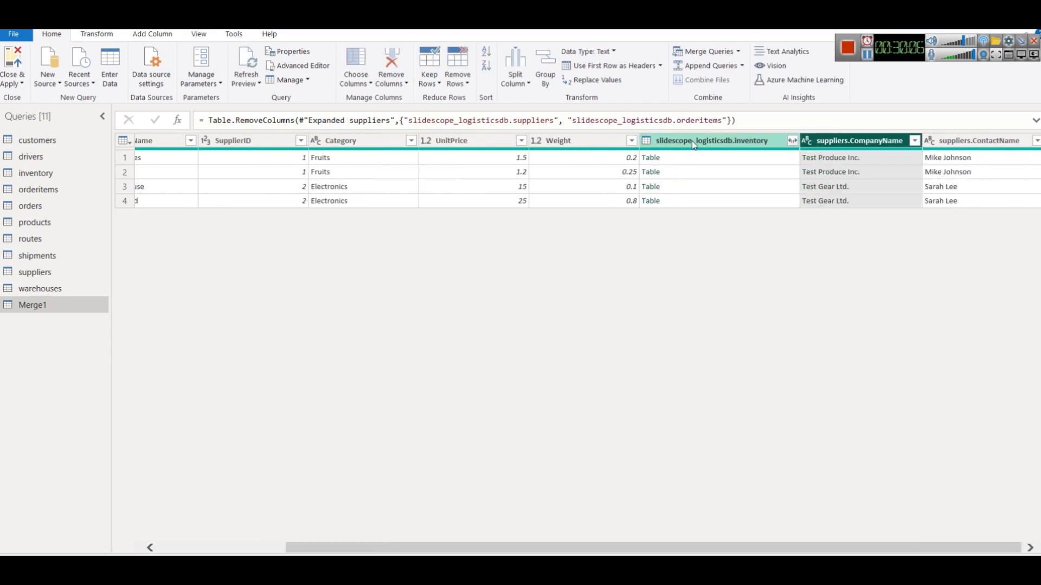
left_click(698, 171)
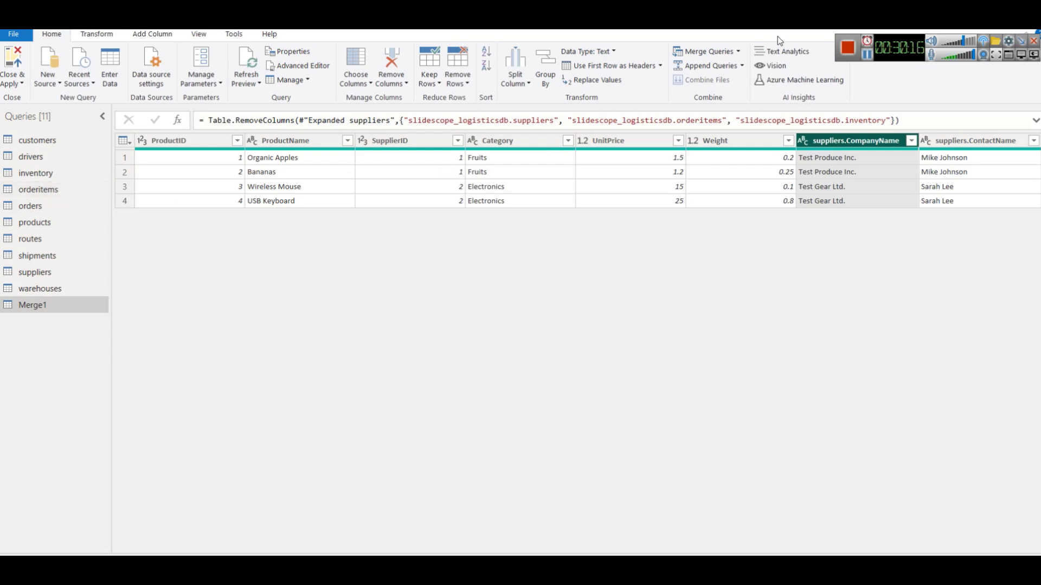
Step: Rename the merged products and suppliers query as prodsup
left_click(739, 52)
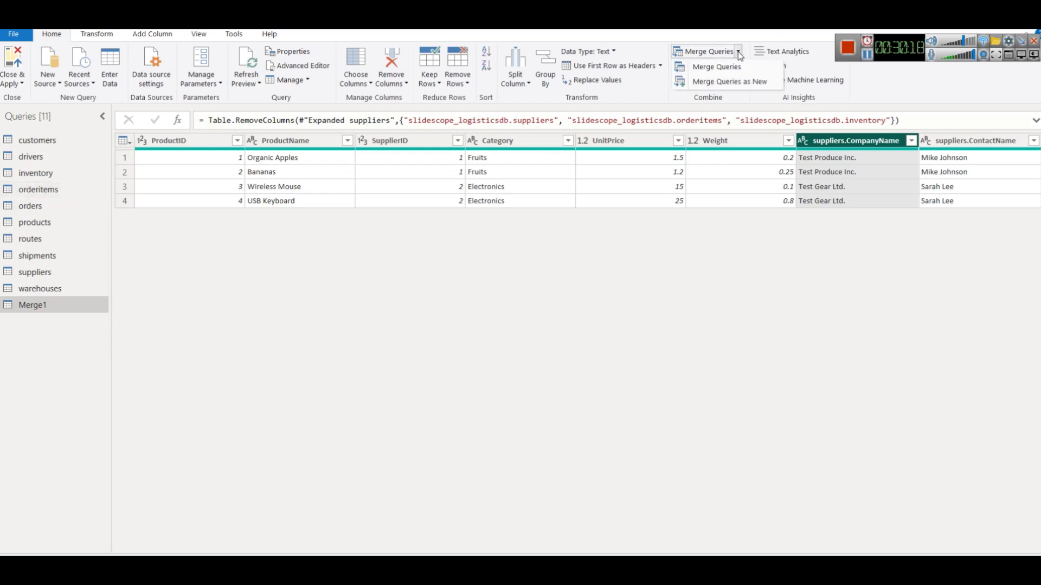
left_click(739, 53)
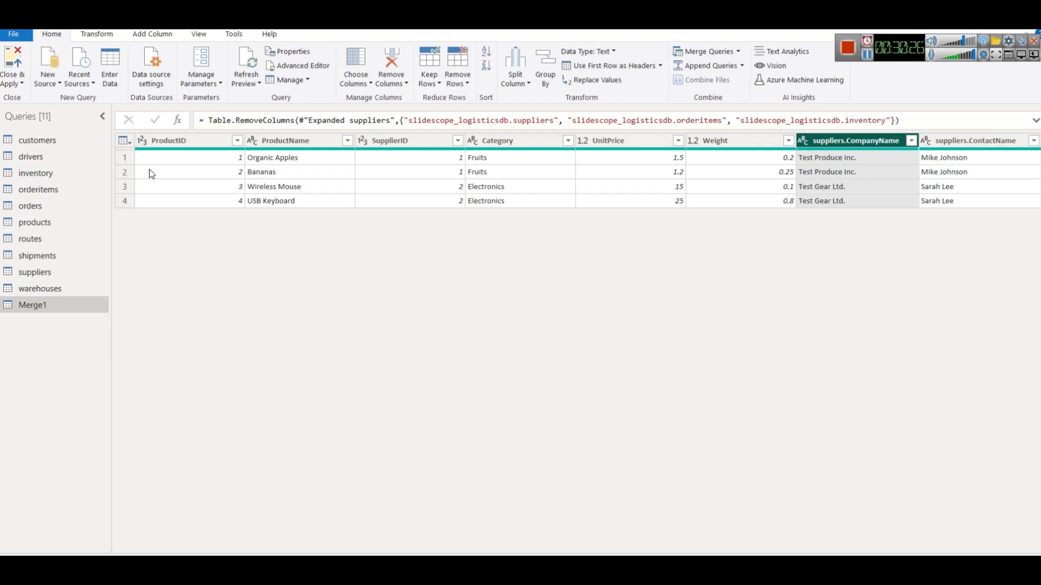
right_click(43, 311)
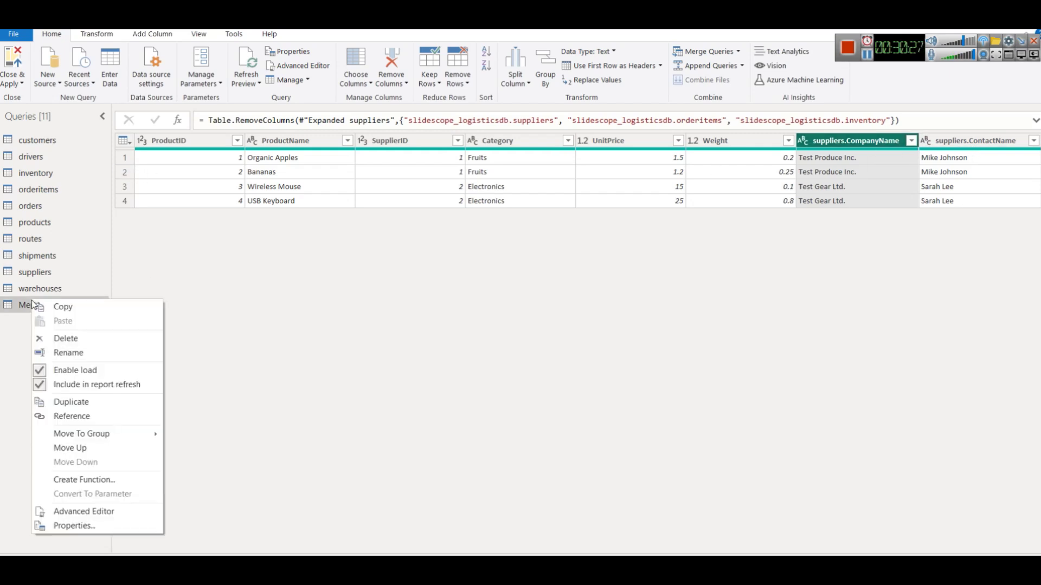
left_click(91, 349)
type("prodsup")
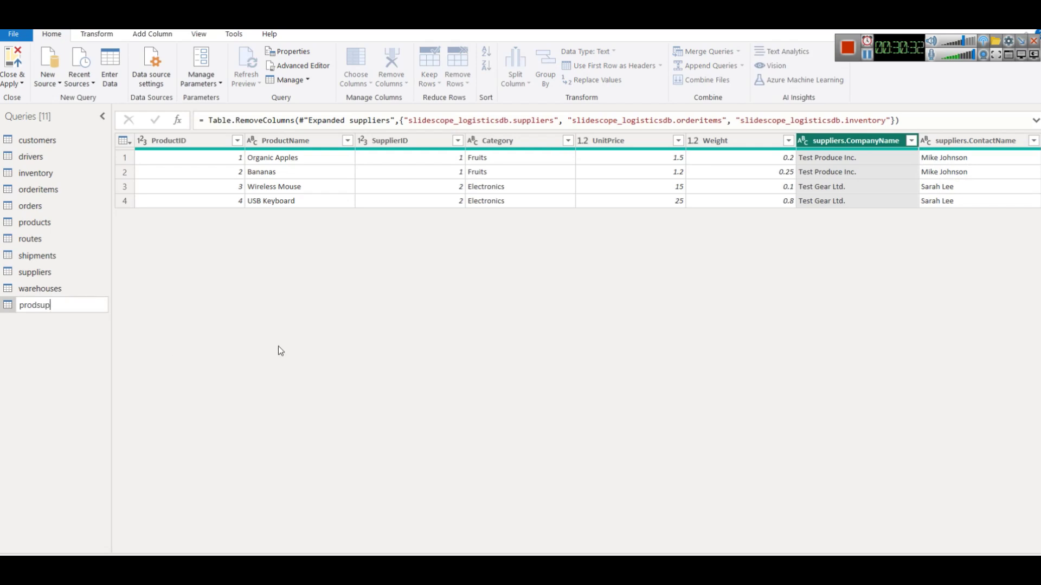
key("Return")
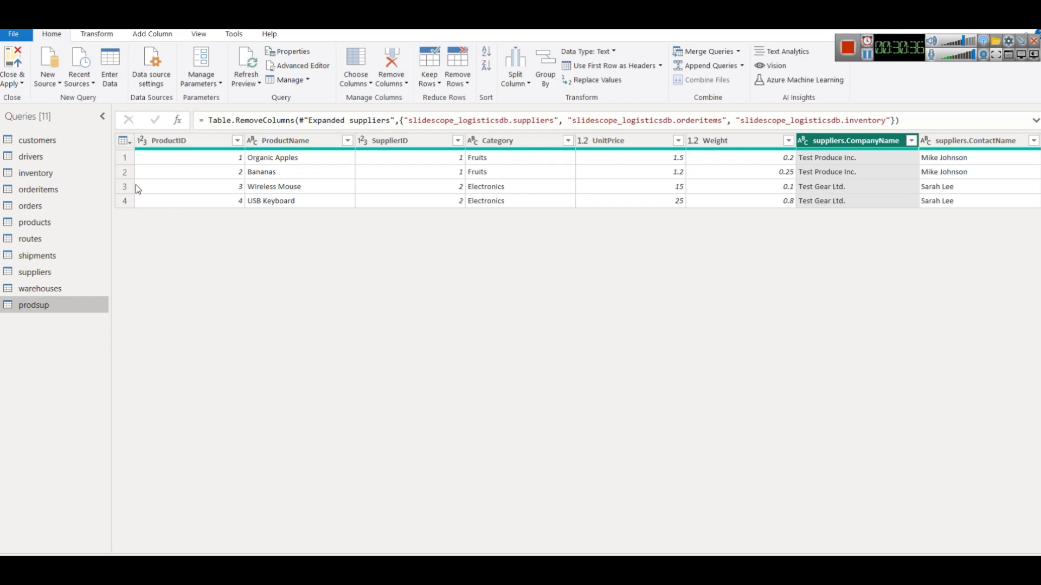
Step: Close the query editor and apply the changes, glancing at the ER diagram in the browser before returning to Power BI
left_click(23, 84)
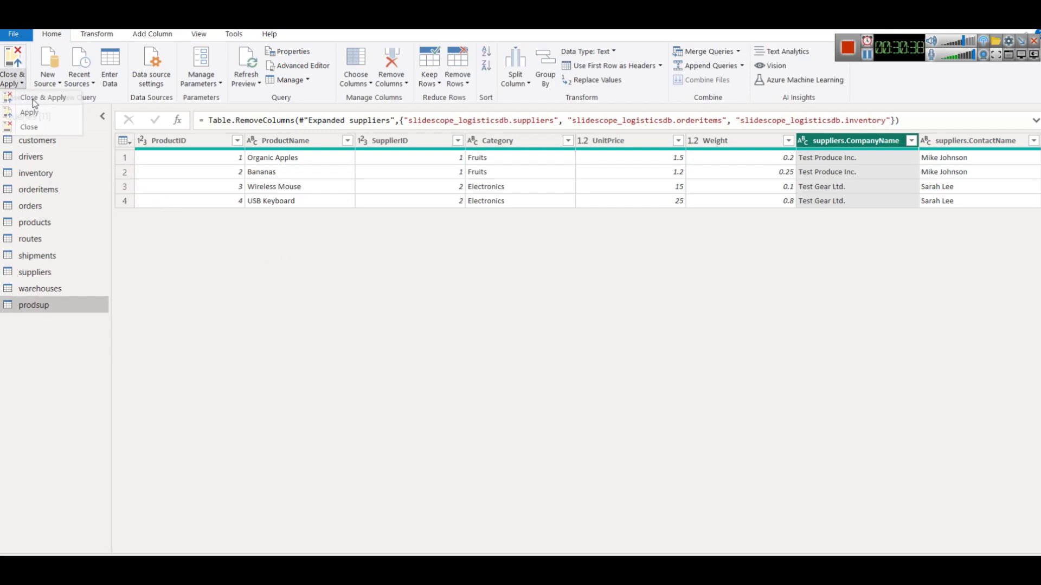
key("alt+Tab")
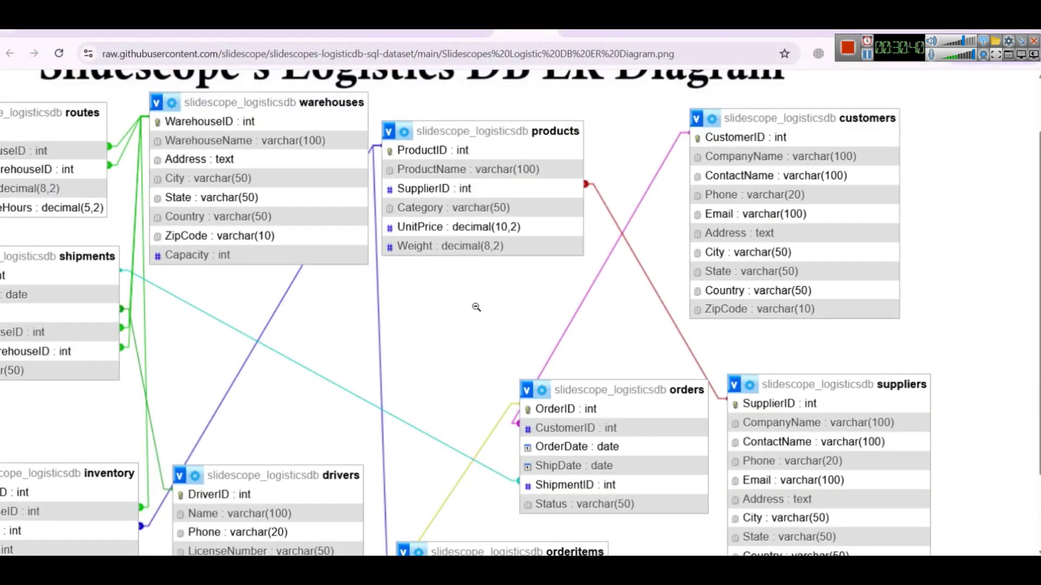
key("alt+Tab")
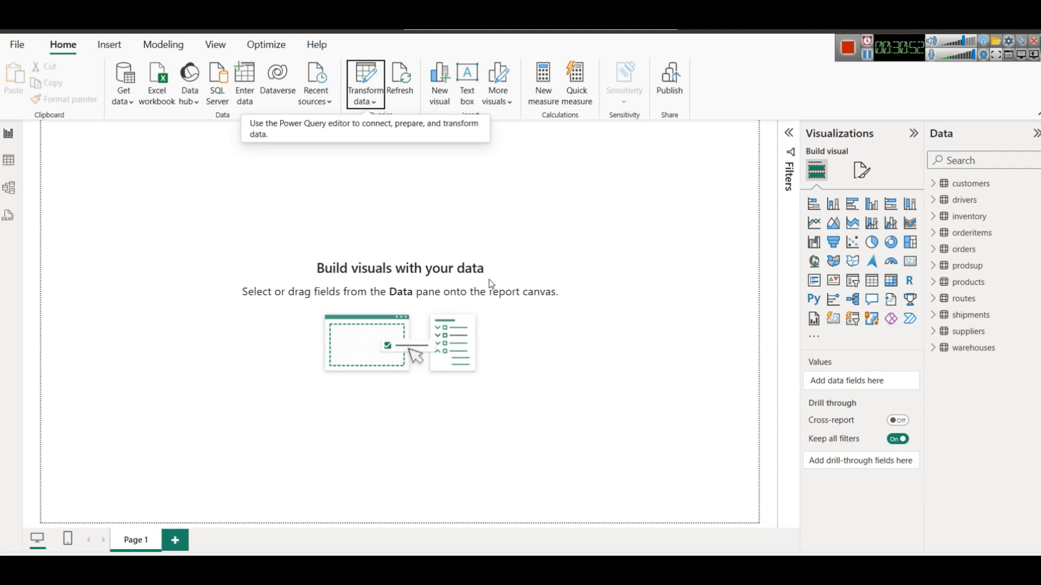
Step: Open the model view and arrange the inventory, warehouses and routes tables side by side in one row of the diagram
left_click(8, 188)
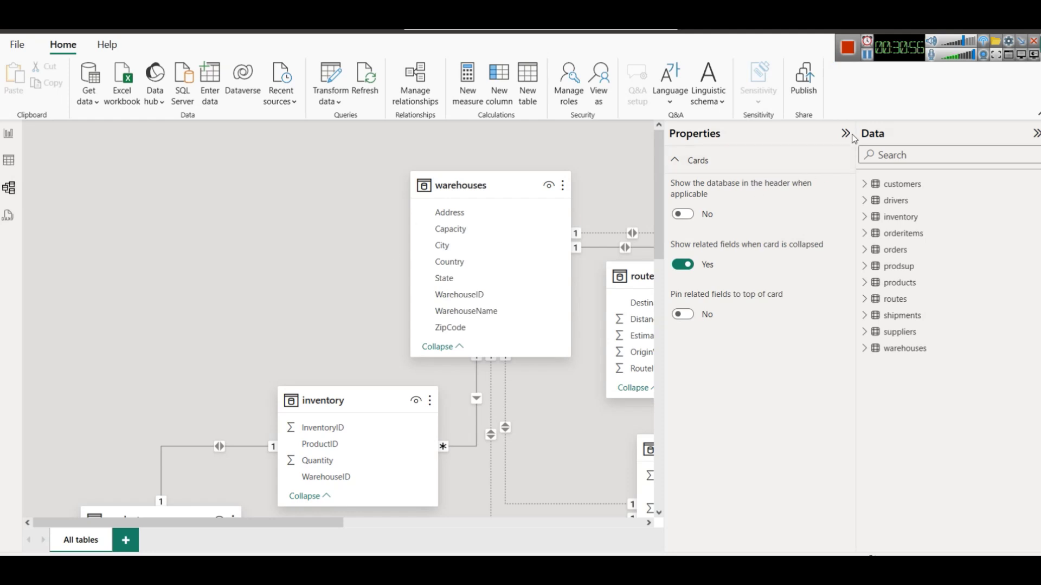
left_click(845, 133)
left_click_drag(325, 399, 152, 163)
left_click_drag(461, 185, 365, 186)
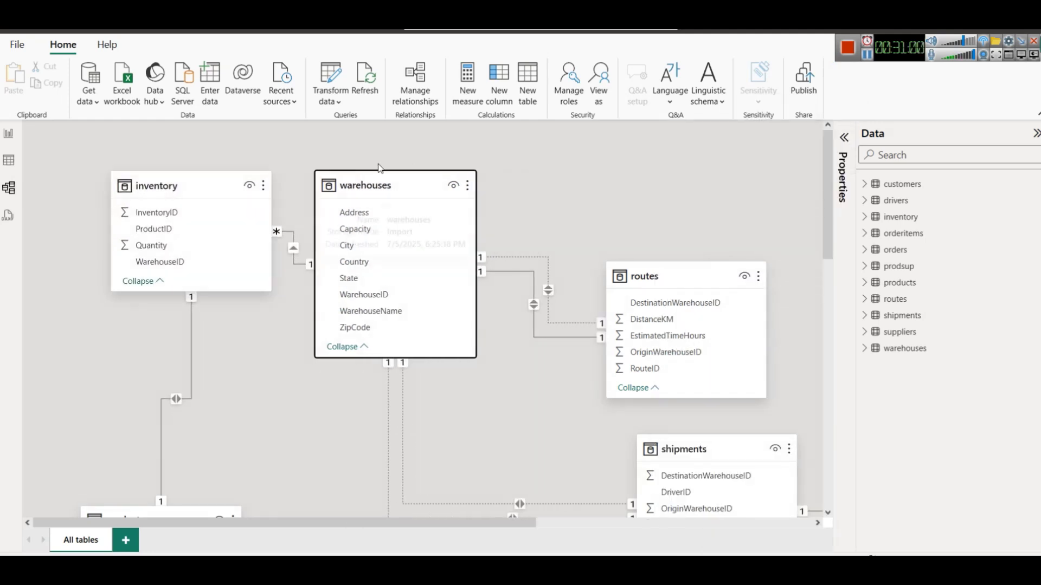
left_click_drag(673, 269, 646, 194)
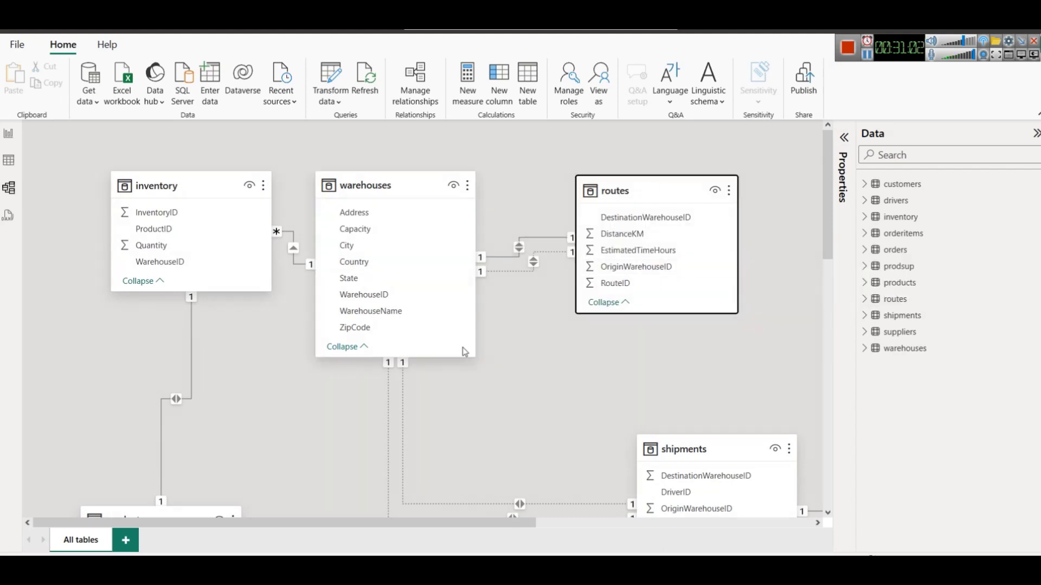
Step: Place the products table below inventory, shipments below warehouses, and orders beside shipments in the model diagram
scroll(326, 441, "down", 3)
scroll(328, 440, "down", 3)
scroll(373, 337, "up", 4)
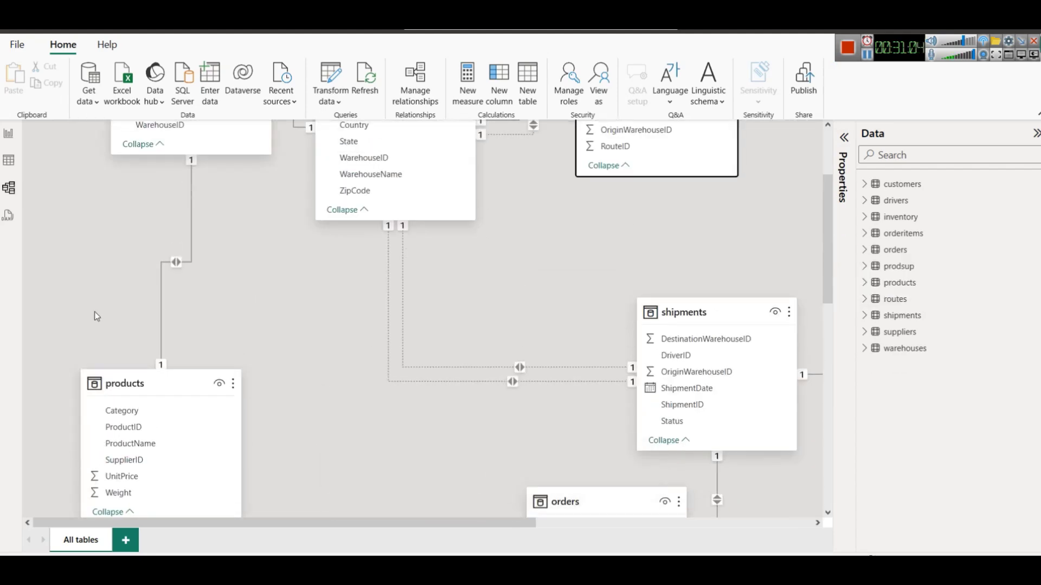
left_click_drag(141, 371, 134, 215)
left_click_drag(650, 314, 339, 330)
left_click_drag(611, 512, 591, 393)
Step: Move the drivers table up in the model diagram, level with the orders and shipments tables
scroll(492, 338, "down", 3)
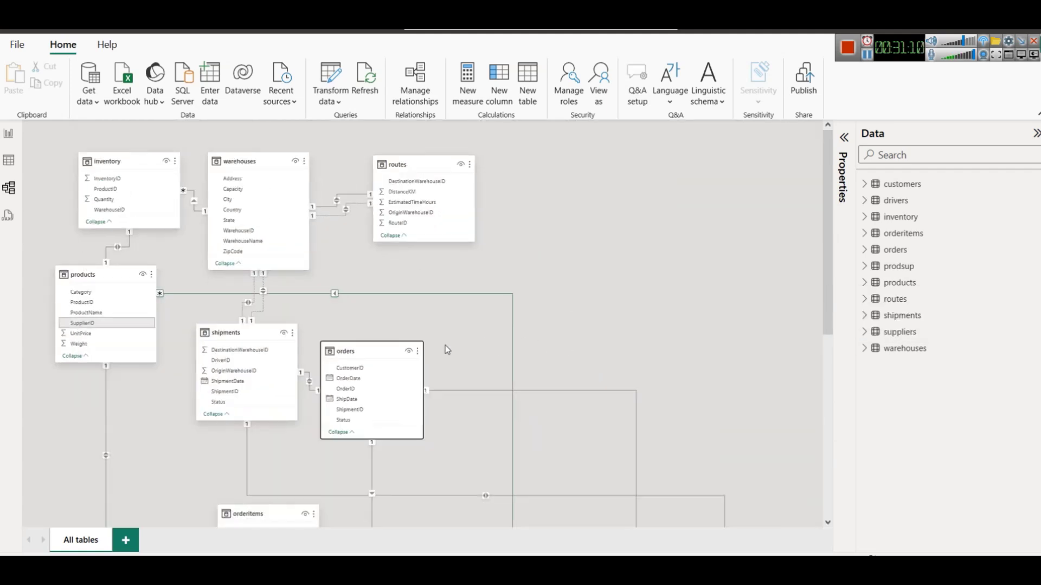
scroll(477, 341, "down", 4)
scroll(448, 348, "up", 2)
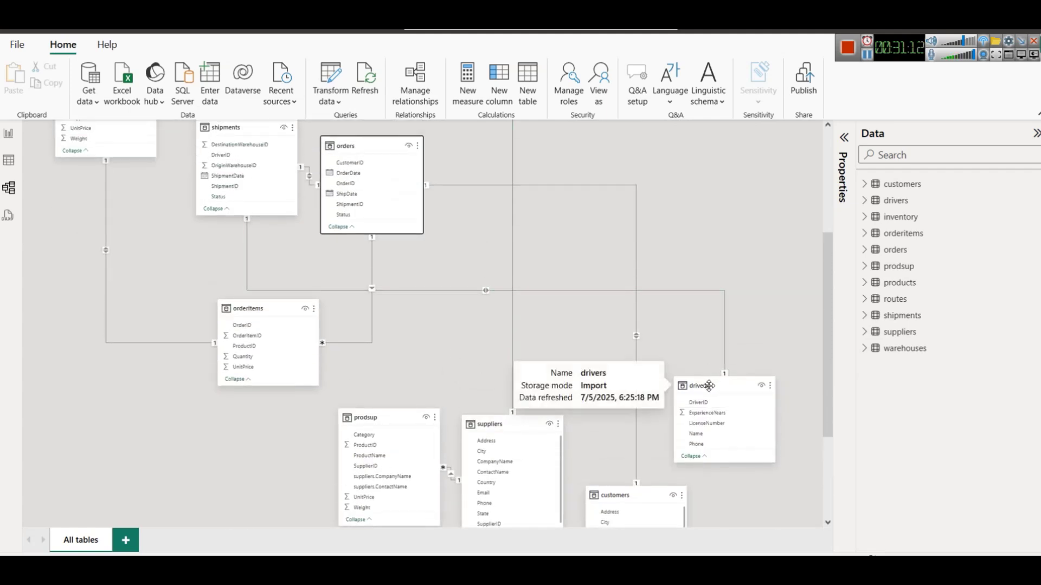
left_click_drag(710, 387, 662, 164)
scroll(663, 163, "up", 6)
left_click(567, 198)
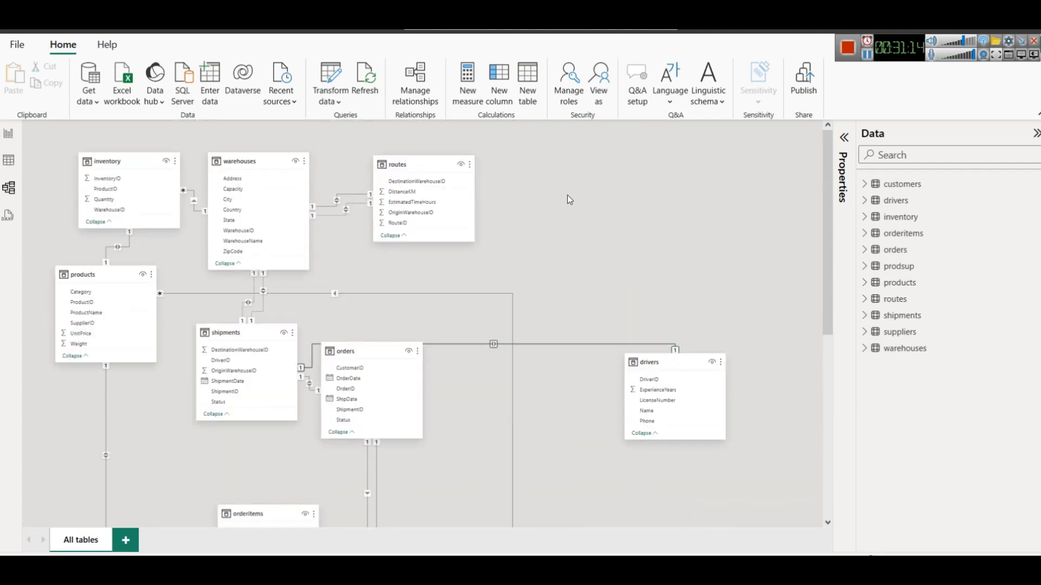
Step: Place the drivers table beside routes, suppliers beside orders, and customers beside suppliers in the model diagram
left_click_drag(649, 369, 572, 181)
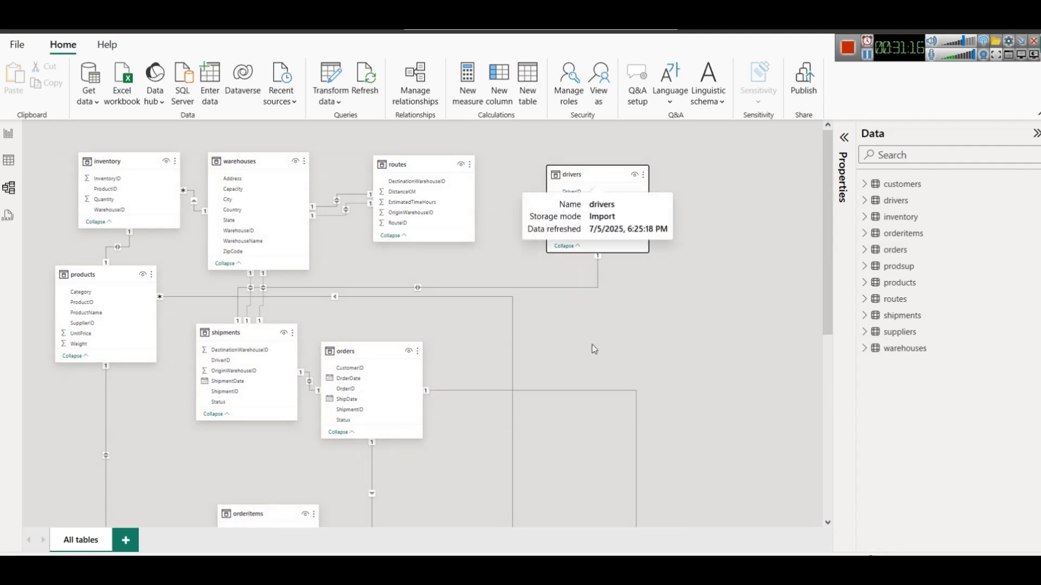
scroll(379, 386, "down", 6)
left_click_drag(522, 424, 517, 164)
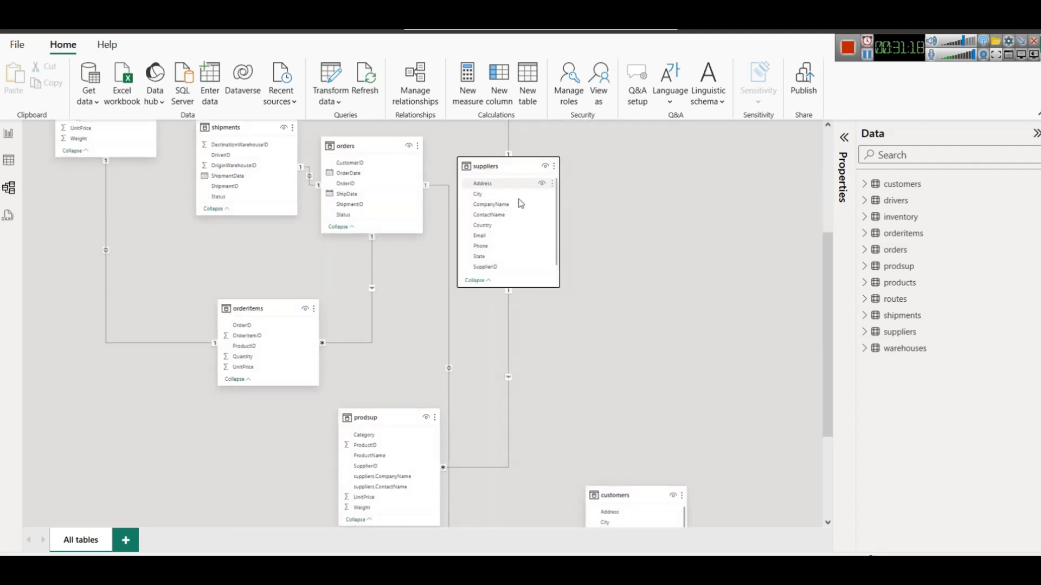
left_click_drag(628, 516, 624, 142)
scroll(628, 312, "up", 4)
left_click_drag(529, 297, 519, 210)
right_click(645, 311)
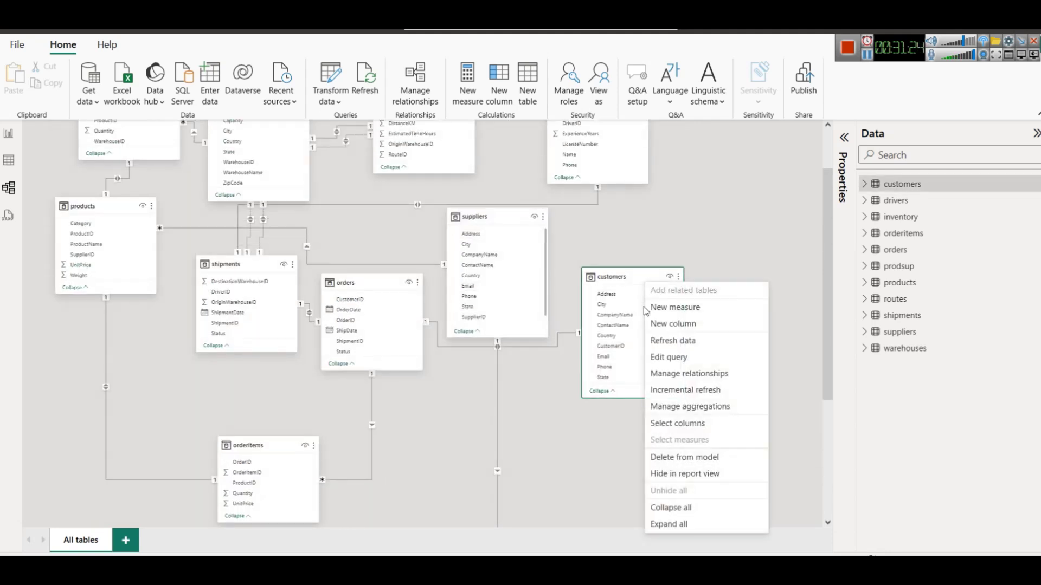
left_click(688, 241)
Step: Move the orderitems table below products and the prodsup table below suppliers in the model diagram
left_click_drag(275, 439, 185, 371)
scroll(509, 483, "down", 4)
left_click_drag(391, 417, 485, 470)
scroll(450, 295, "up", 4)
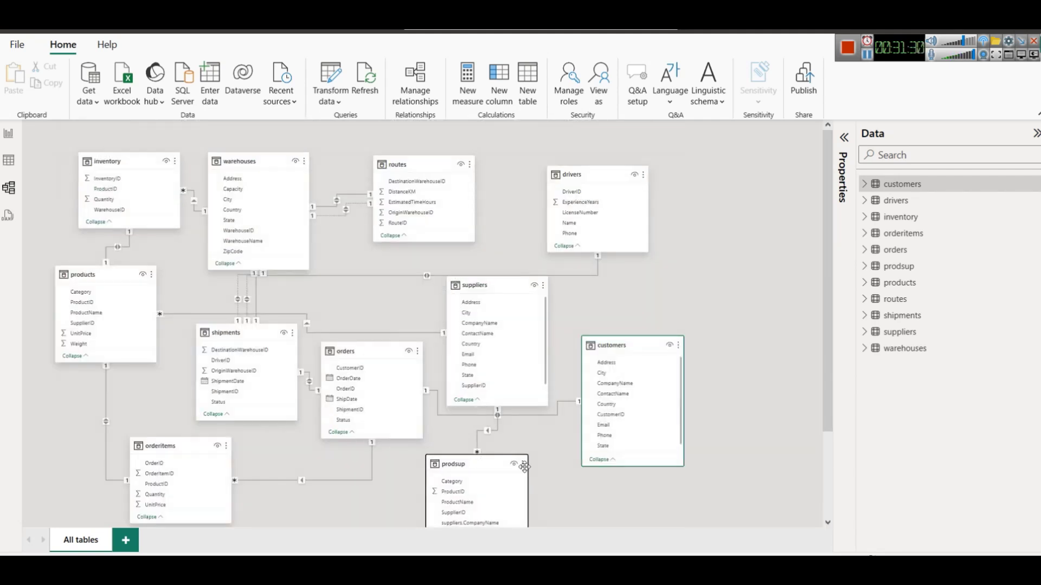
scroll(744, 378, "down", 1)
scroll(744, 378, "up", 1)
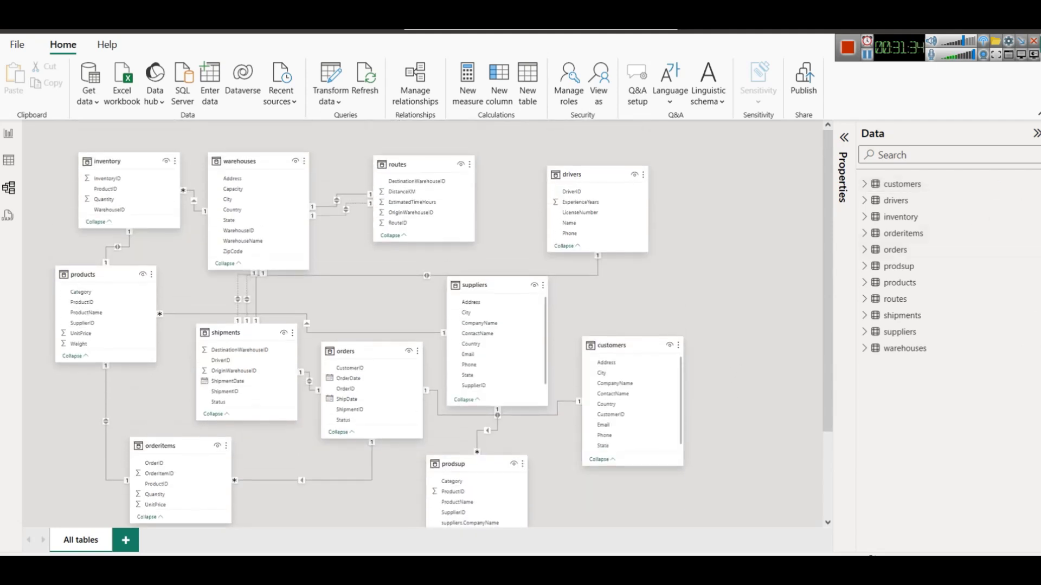
Step: Collapse the Data pane to widen the diagram and move the suppliers table over to the products table
left_click(1036, 133)
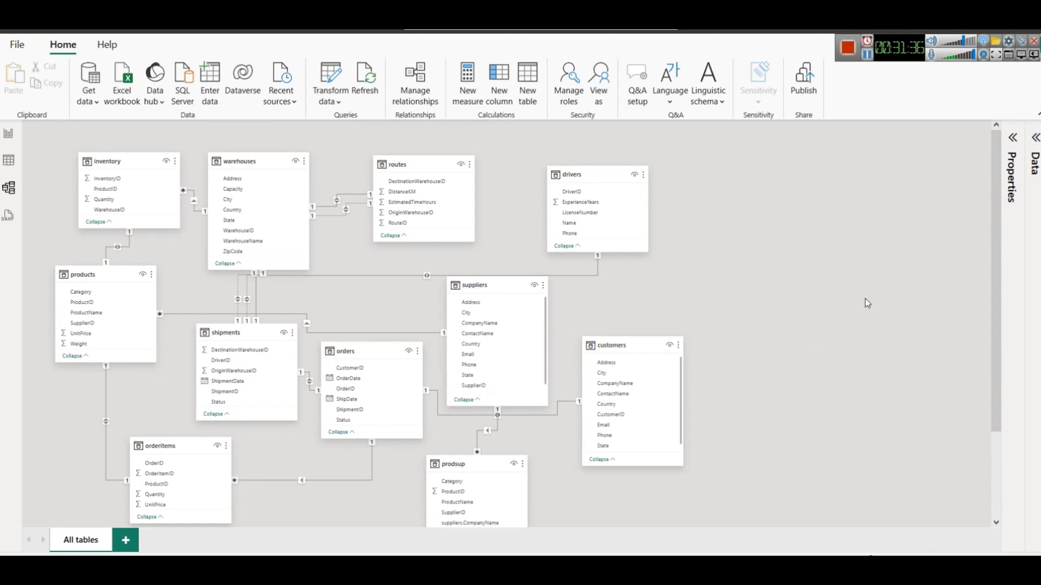
scroll(995, 216, "down", 1)
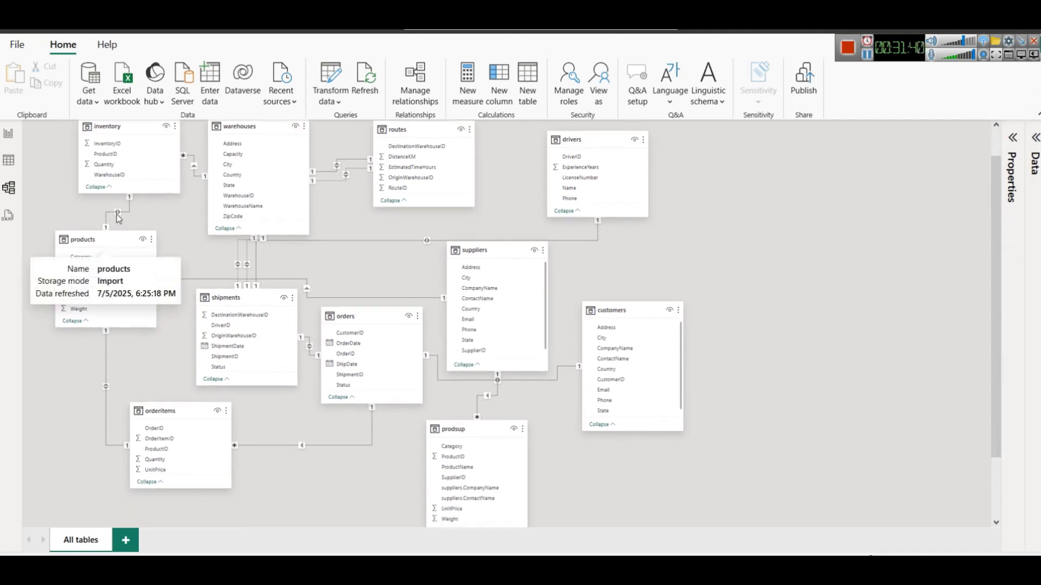
scroll(118, 214, "up", 1)
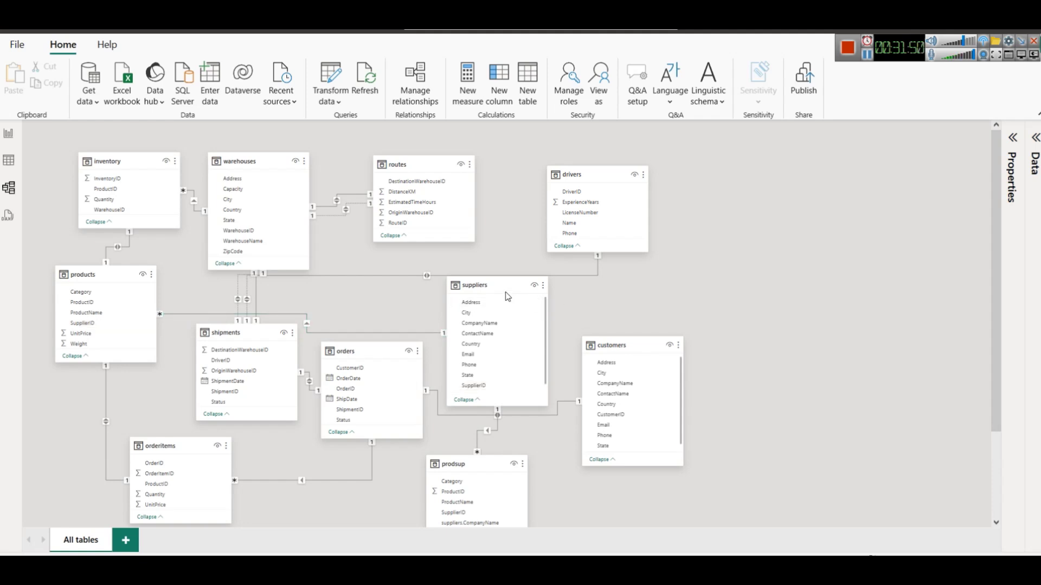
left_click_drag(504, 294, 113, 320)
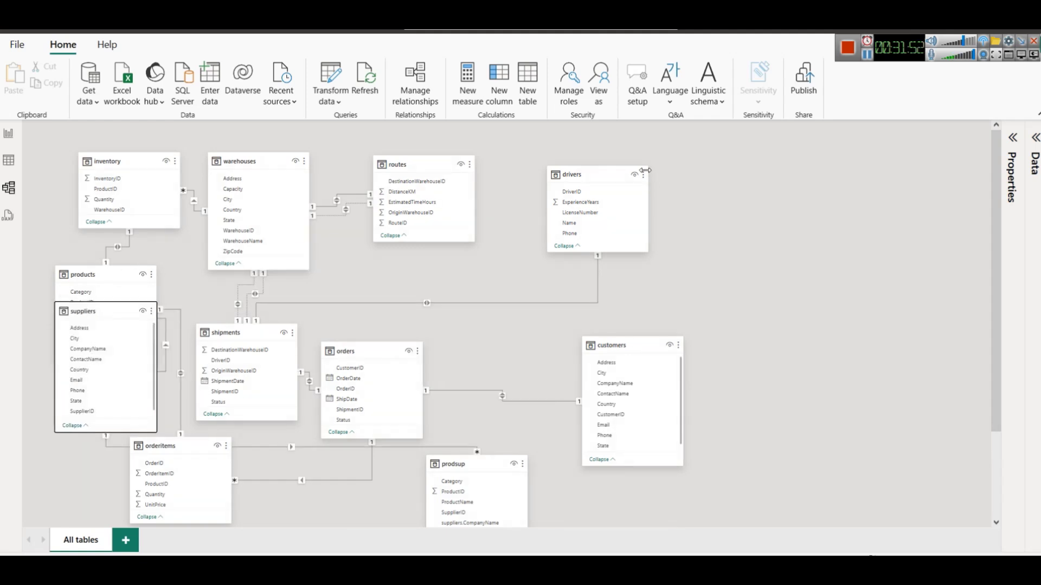
Step: Spread the drivers, customers, routes, warehouses and inventory tables out toward the right side of the model diagram
left_click_drag(605, 173, 913, 160)
left_click_drag(650, 350, 927, 337)
left_click_drag(445, 163, 752, 159)
left_click_drag(275, 165, 575, 163)
left_click_drag(103, 161, 353, 162)
Step: Place the products table between suppliers and inventory, raising suppliers beside it in the model diagram
left_click_drag(104, 275, 189, 219)
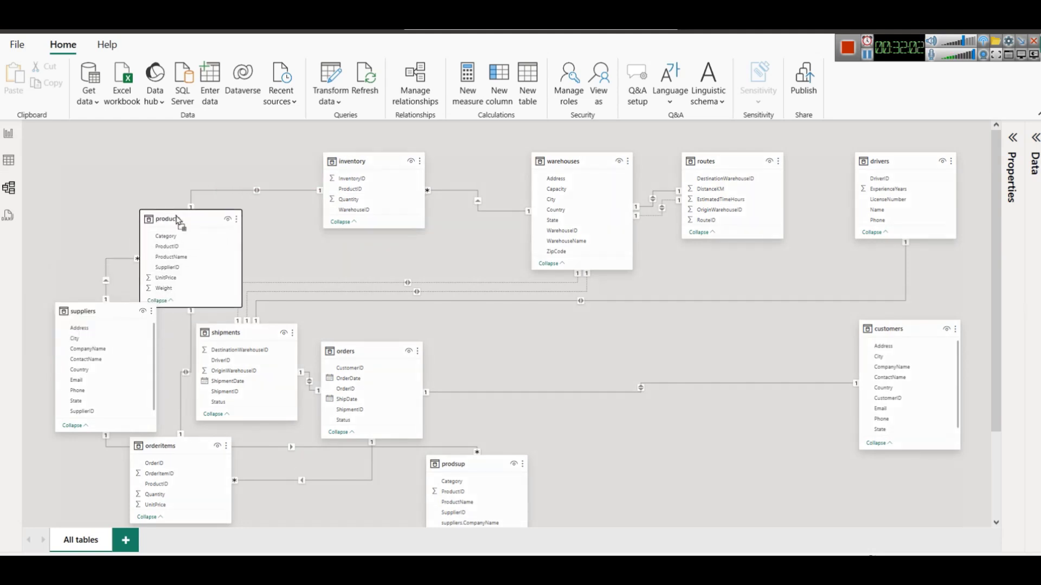
left_click_drag(104, 315, 104, 234)
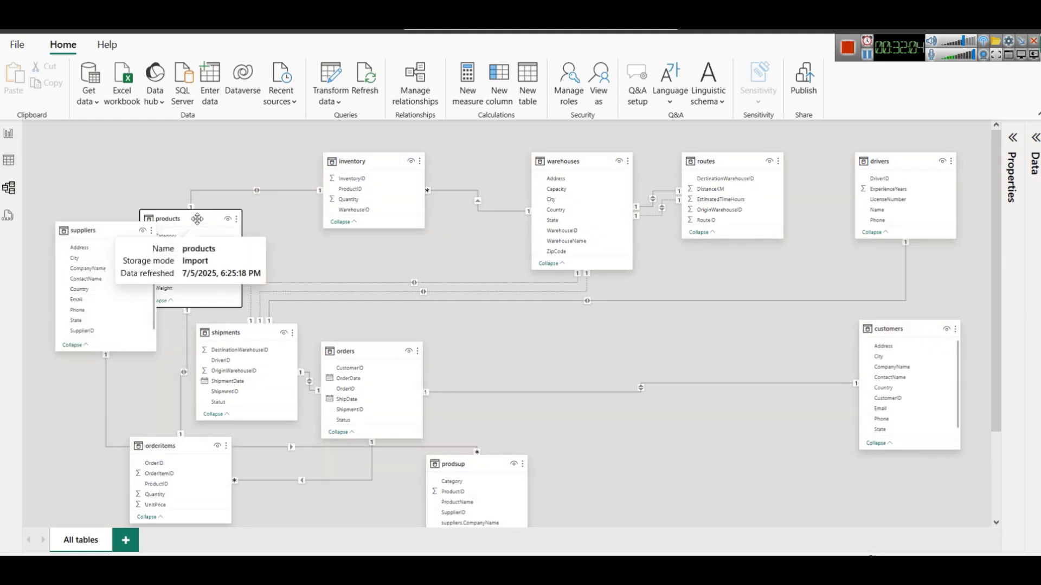
left_click_drag(199, 223, 245, 193)
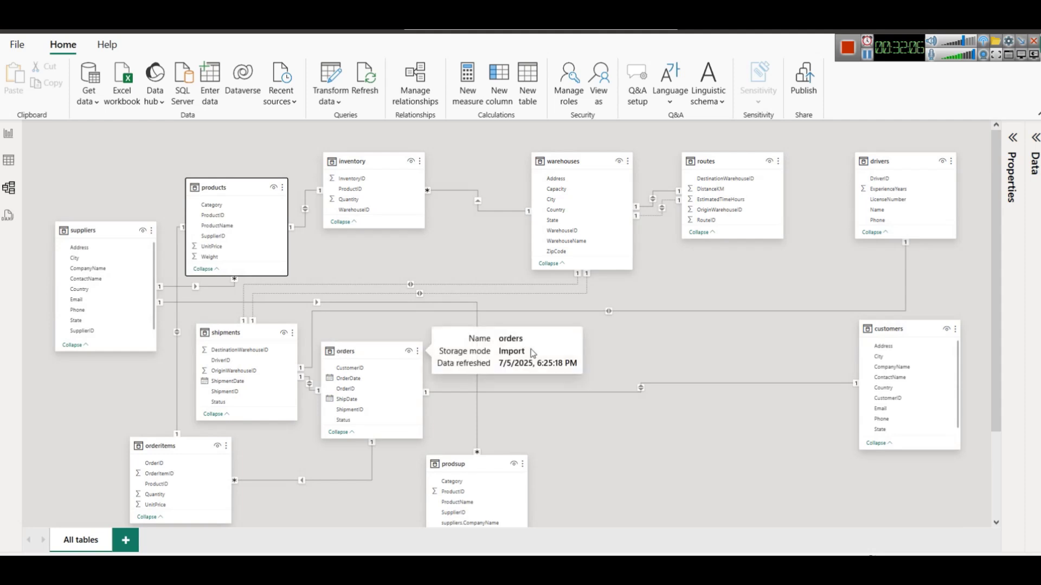
Step: Arrange shipments and orders side by side below warehouses, prodsup below and right of orders, and orderitems below products
left_click_drag(478, 463, 706, 459)
left_click_drag(331, 351, 575, 342)
left_click_drag(244, 332, 454, 331)
left_click_drag(210, 445, 220, 414)
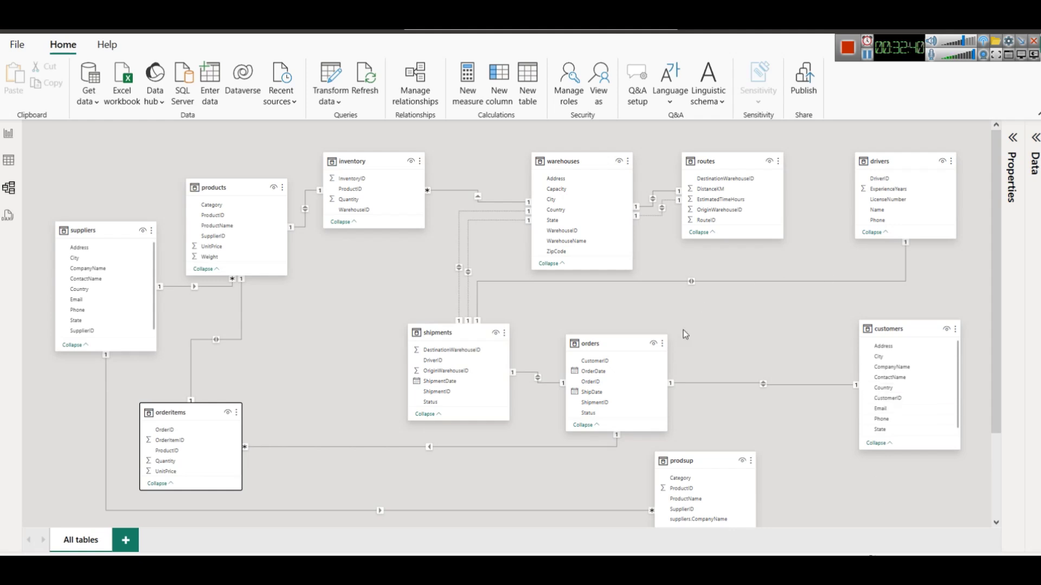
left_click_drag(714, 455, 739, 425)
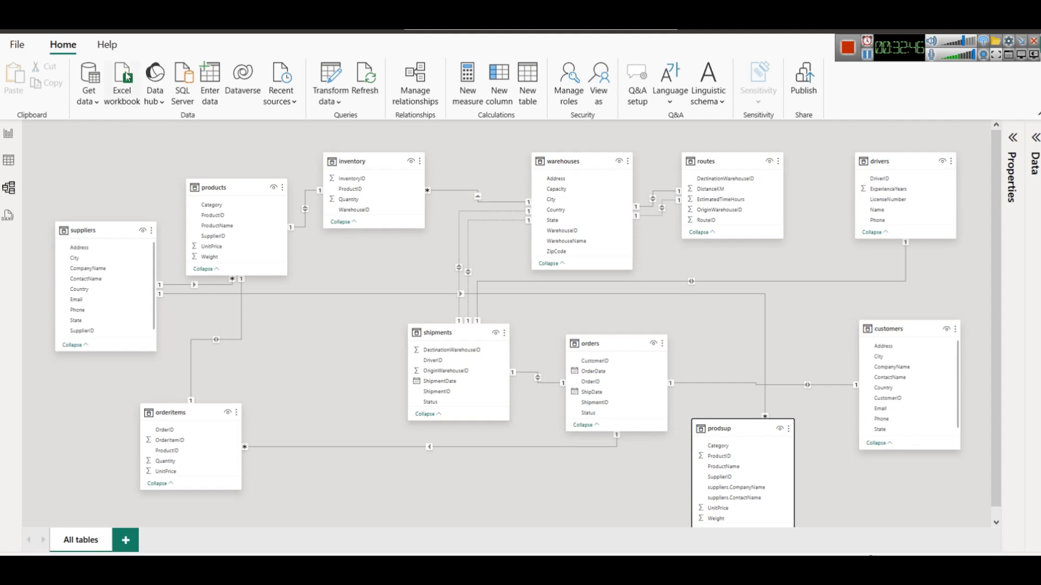
Step: Switch to the report view and browse to the New Volume (E:) drive as the location for saving the report file
left_click(8, 133)
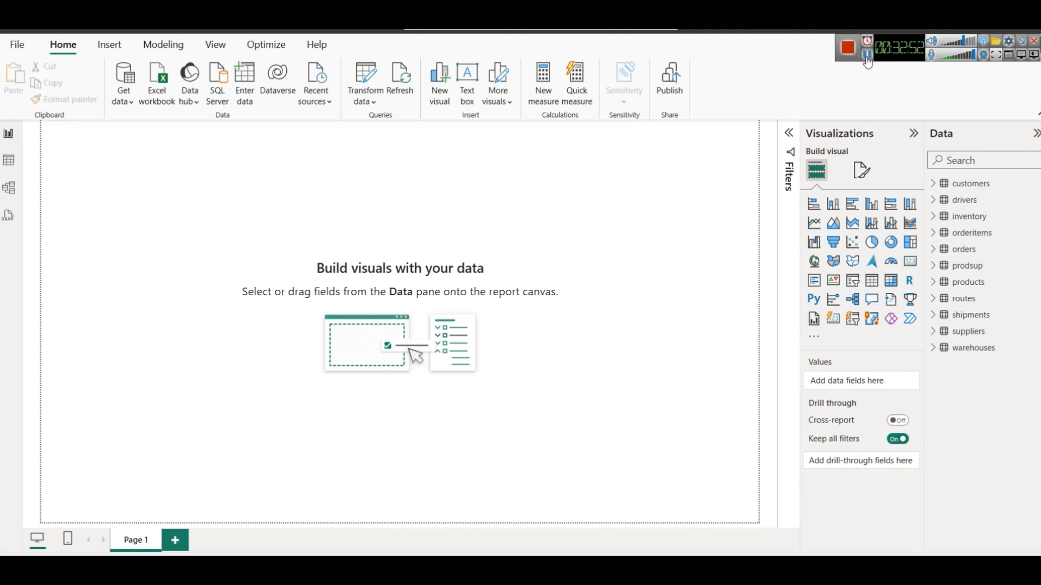
key("ctrl+s")
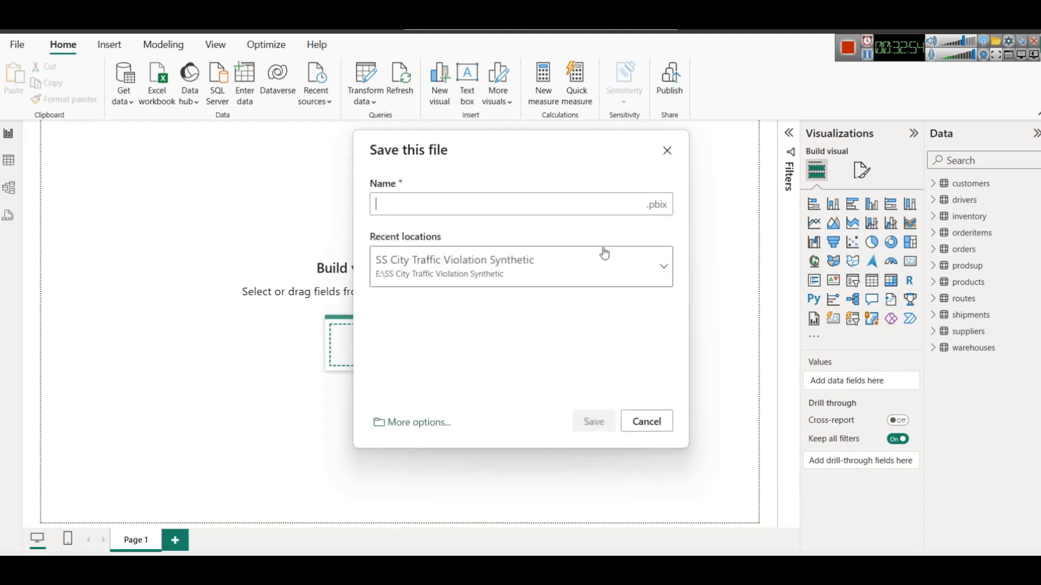
key("Escape")
key("ctrl+s")
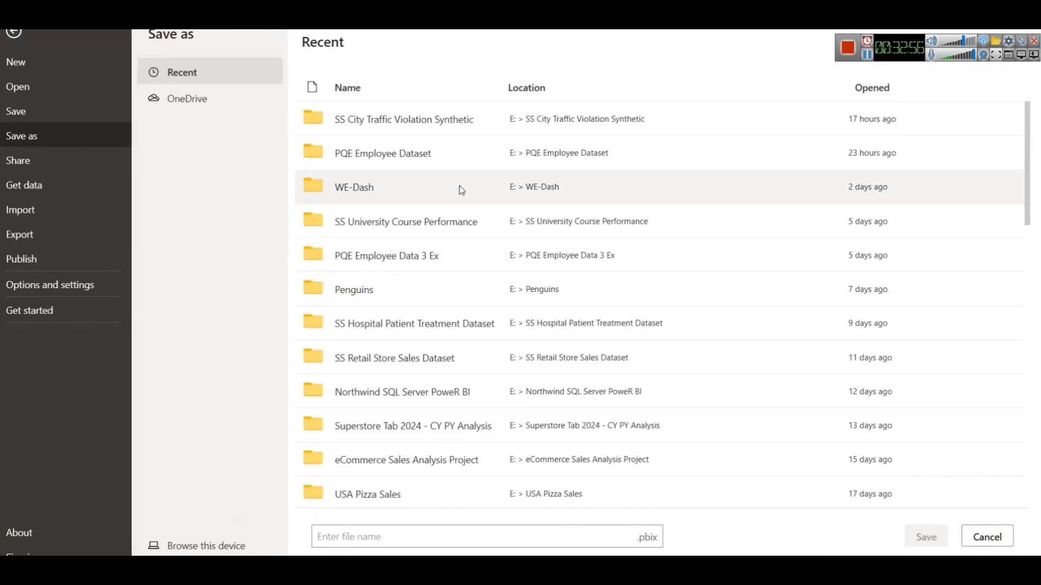
left_click(201, 548)
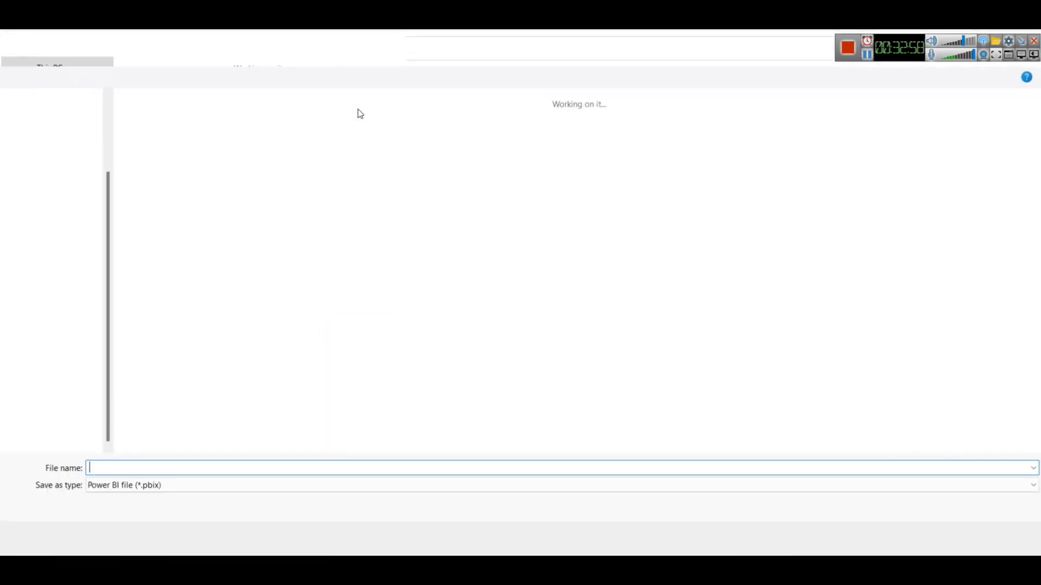
left_click(195, 59)
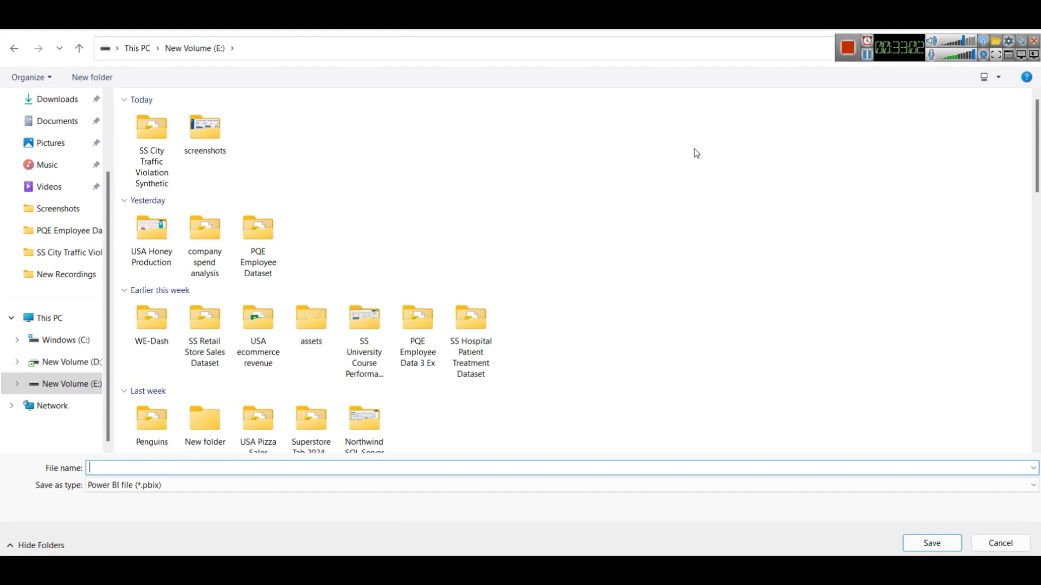
key("Escape")
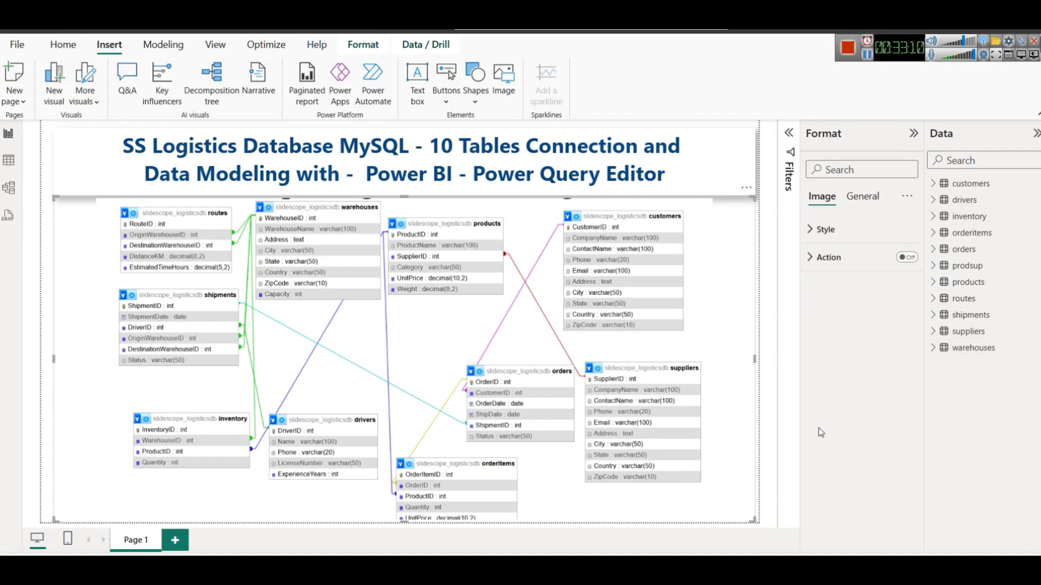
Step: Rename the report page as ER Diagram
right_click(125, 542)
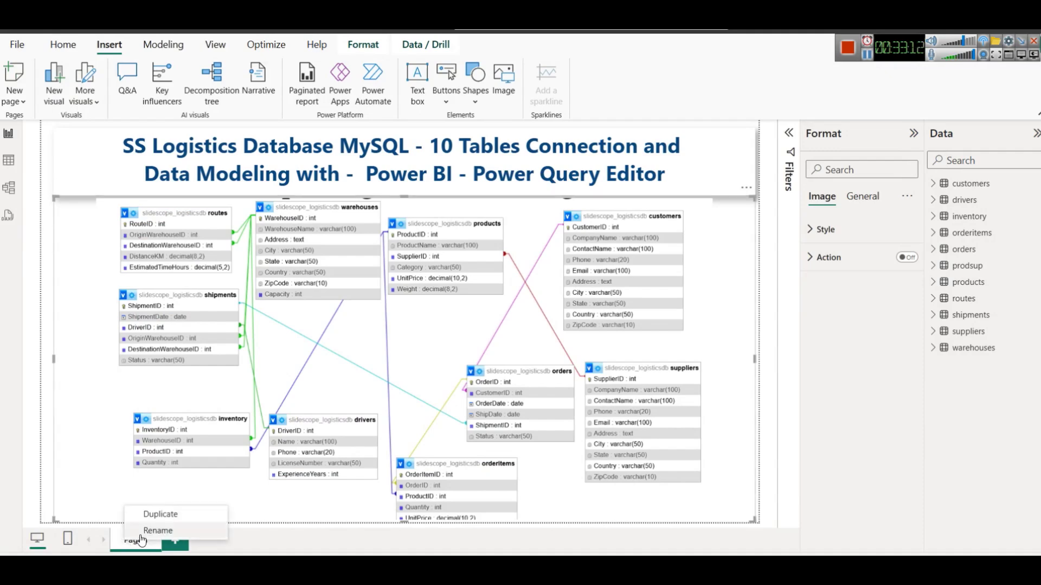
left_click(142, 534)
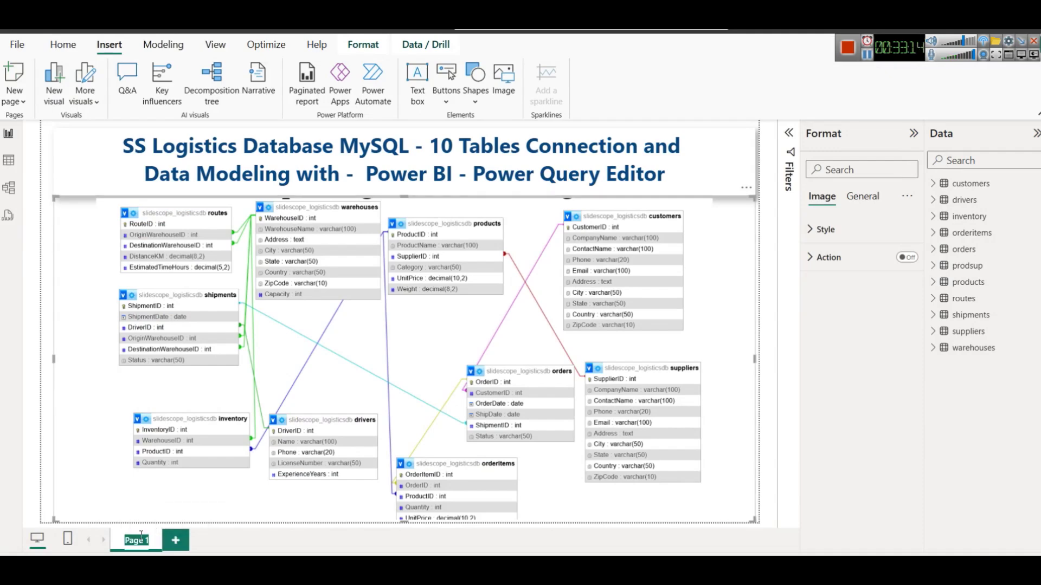
type("ER Diagram")
key("Return")
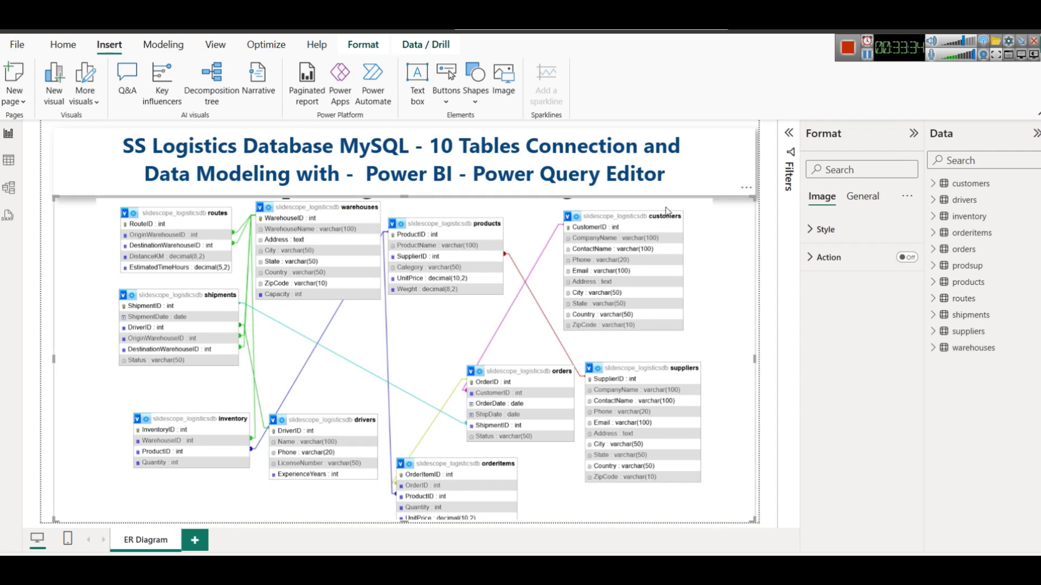
Step: Switch to the browser and open the free demo of the Transportation Management System on colorstech.net
left_click(867, 54)
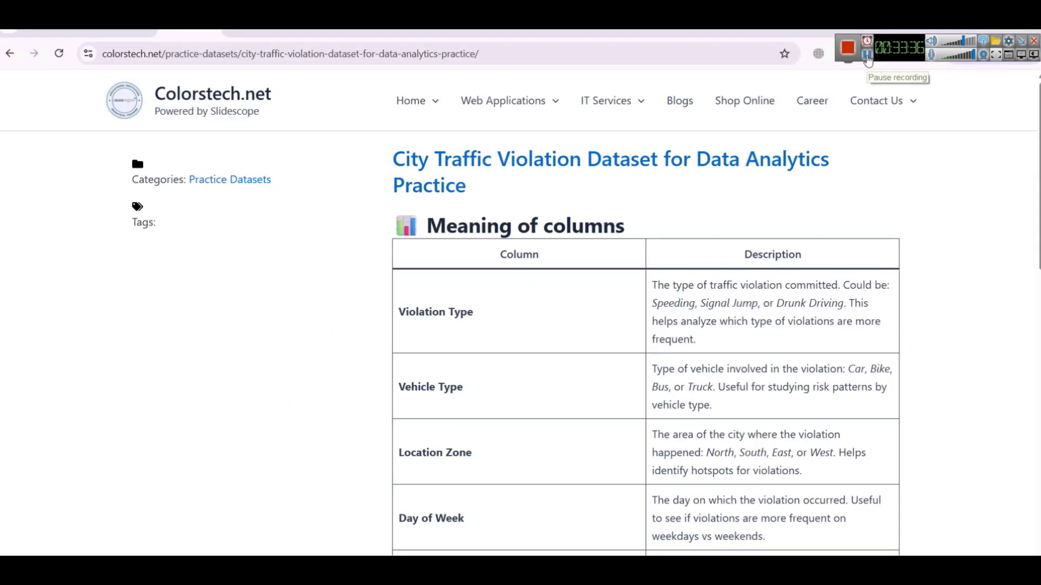
mouse_move(510, 101)
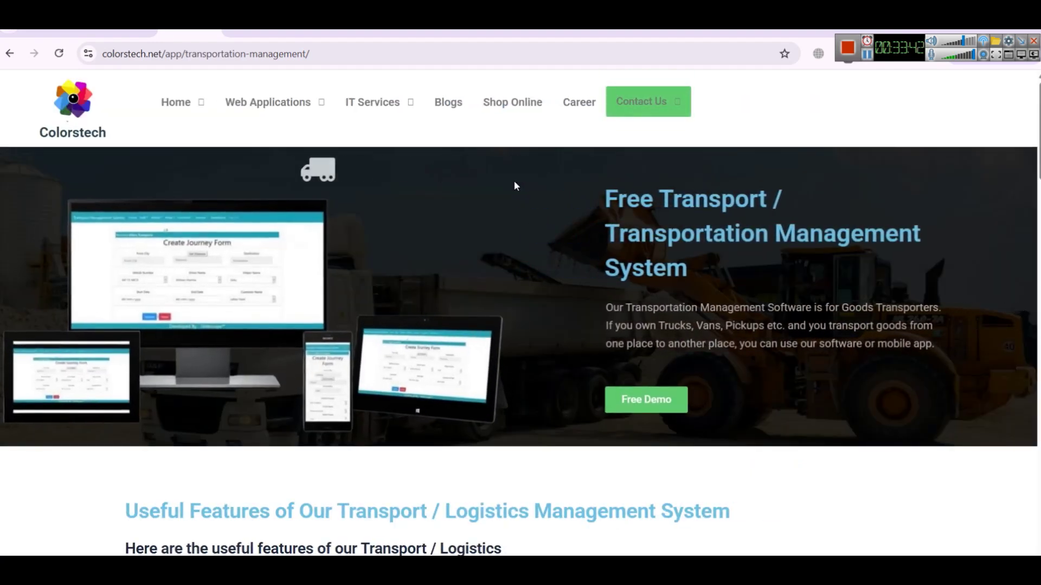
left_click(651, 407)
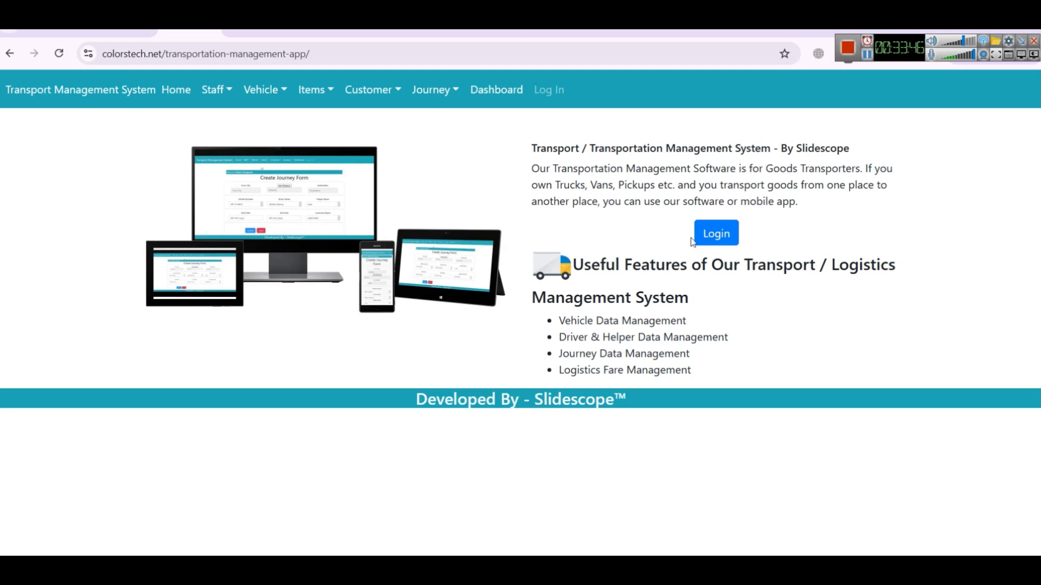
Step: Log in to the Transport Management System demo, dismissing the browser's password notice
left_click(696, 235)
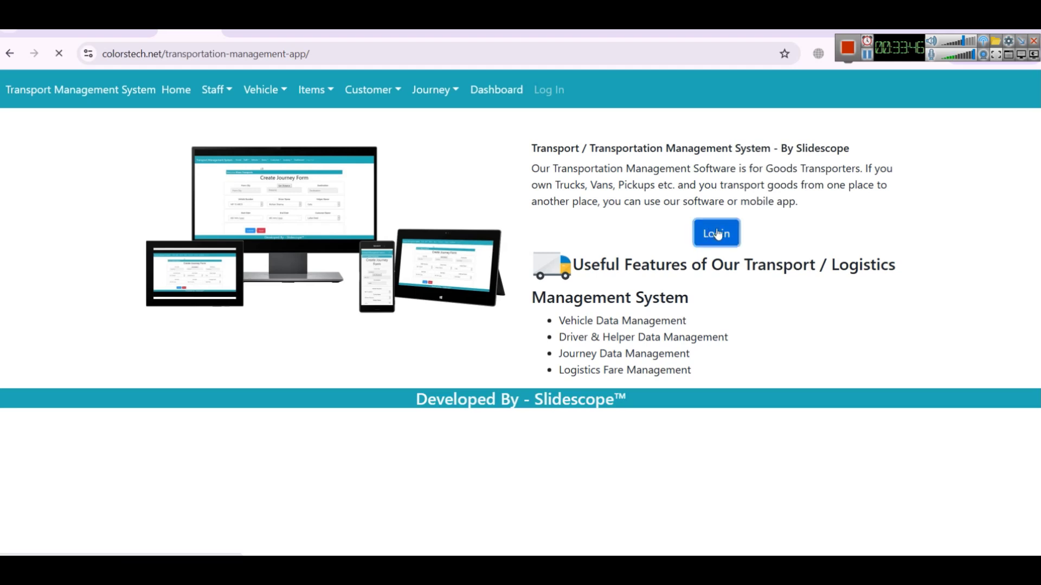
left_click(562, 229)
left_click(521, 391)
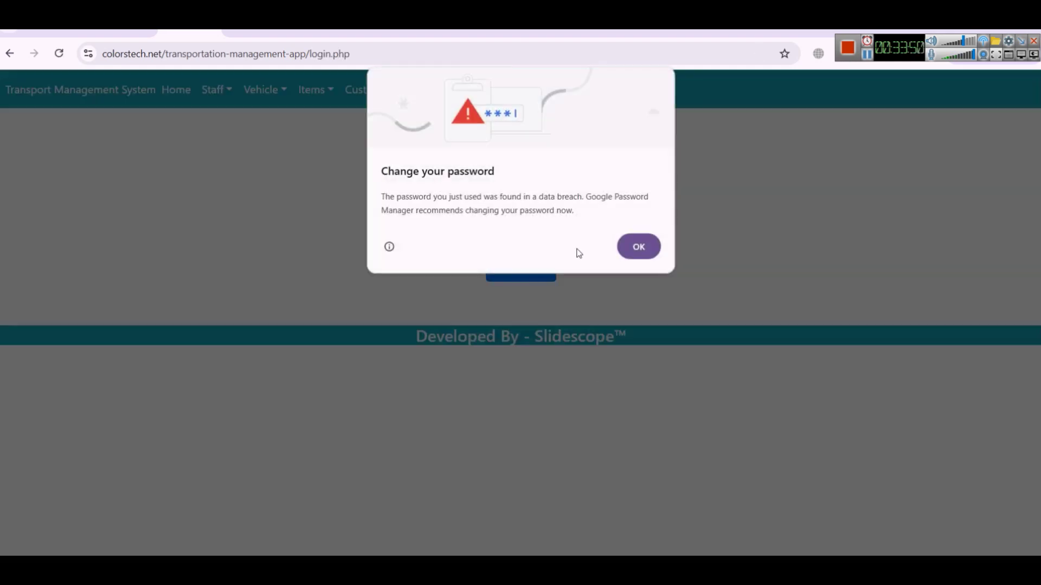
left_click(639, 246)
left_click(511, 270)
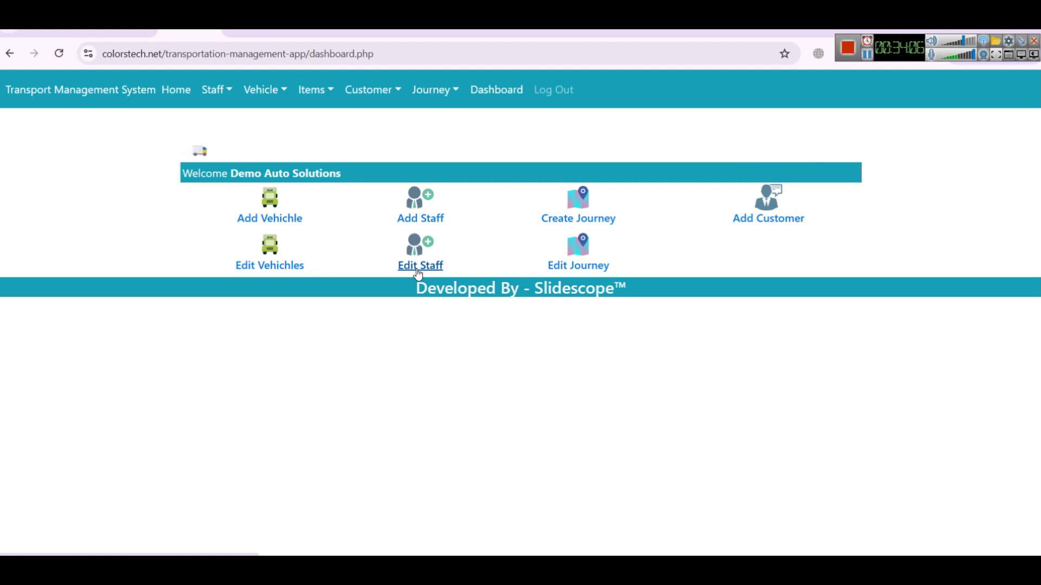
Step: Open the form for adding a new journey
left_click(398, 94)
left_click(436, 97)
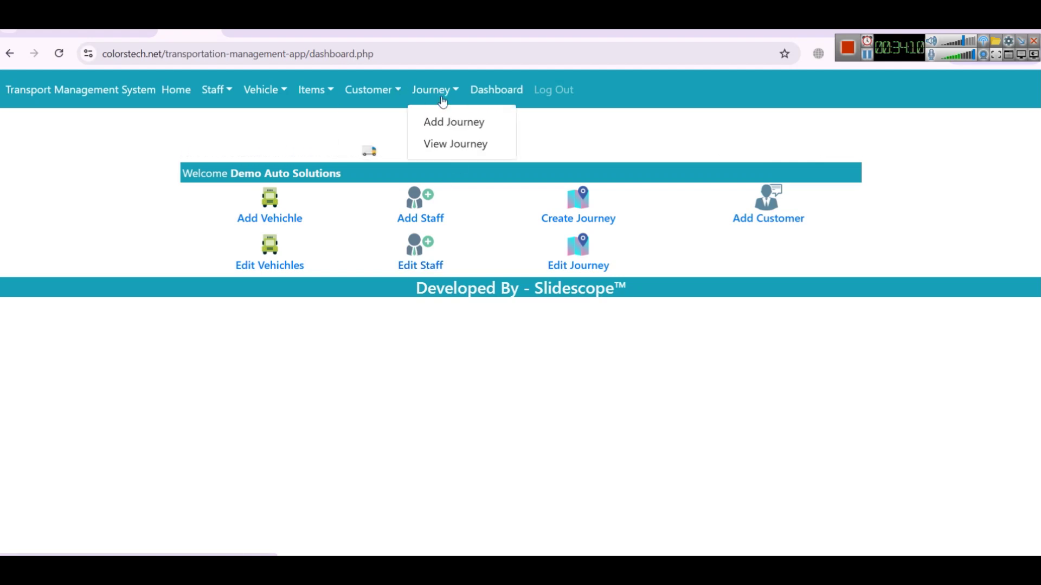
left_click(442, 130)
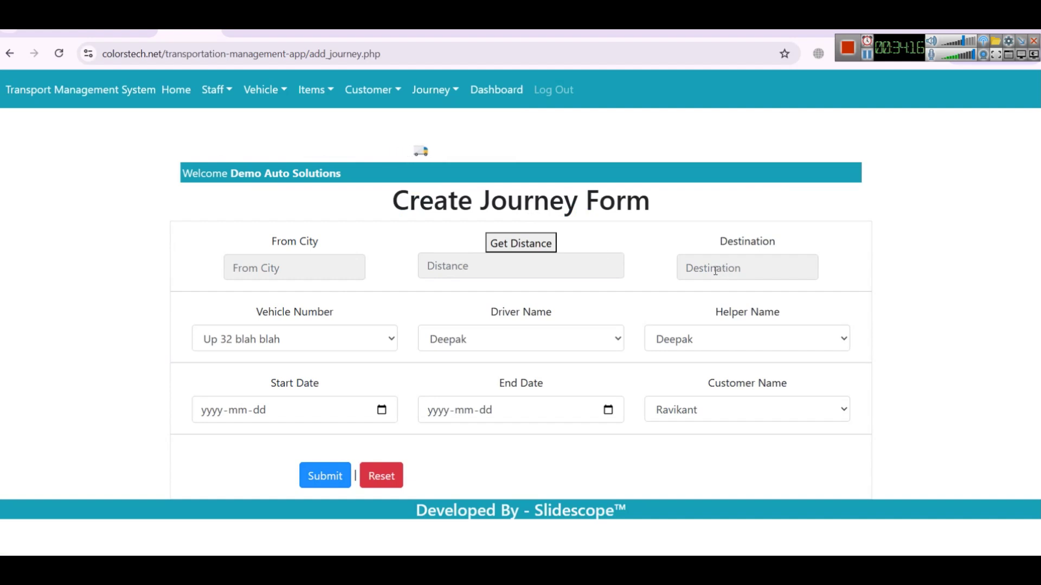
Step: Set the journey's From City to Lucknow and its Destination to Kanpur
left_click(300, 265)
type("luc")
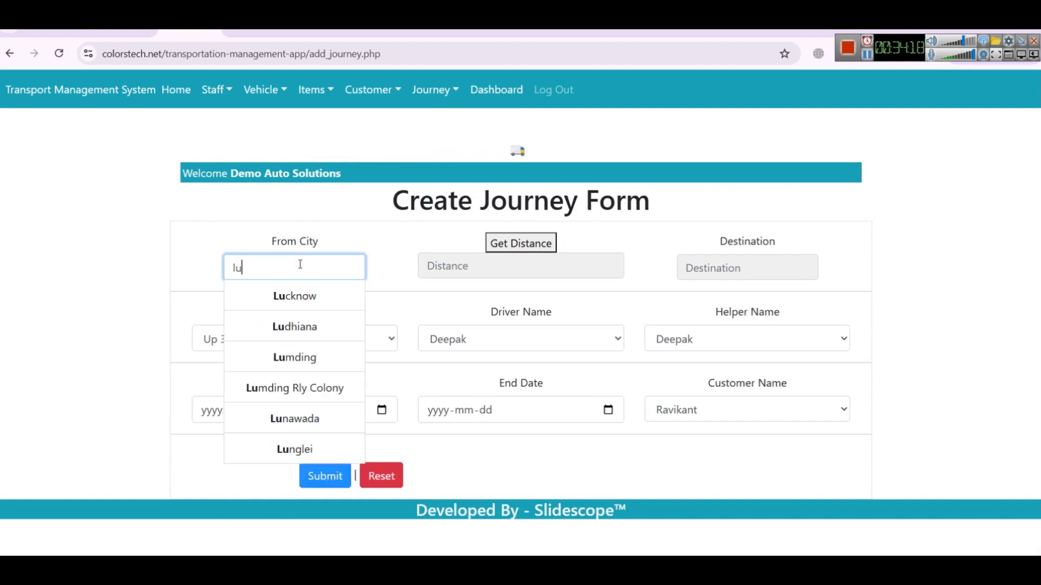
left_click(309, 298)
left_click(718, 267)
type("lan")
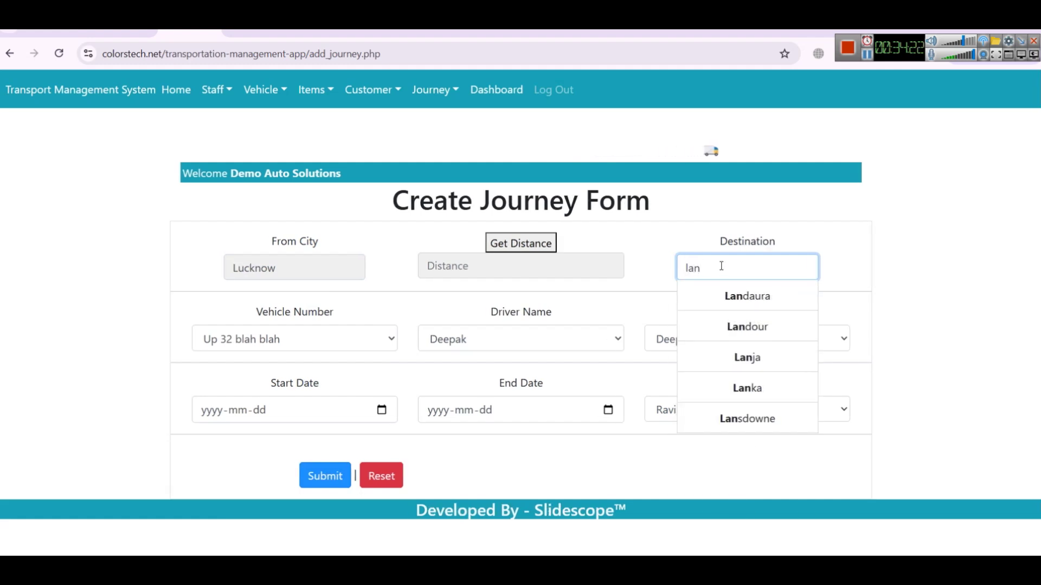
key("ctrl+a")
type("kan")
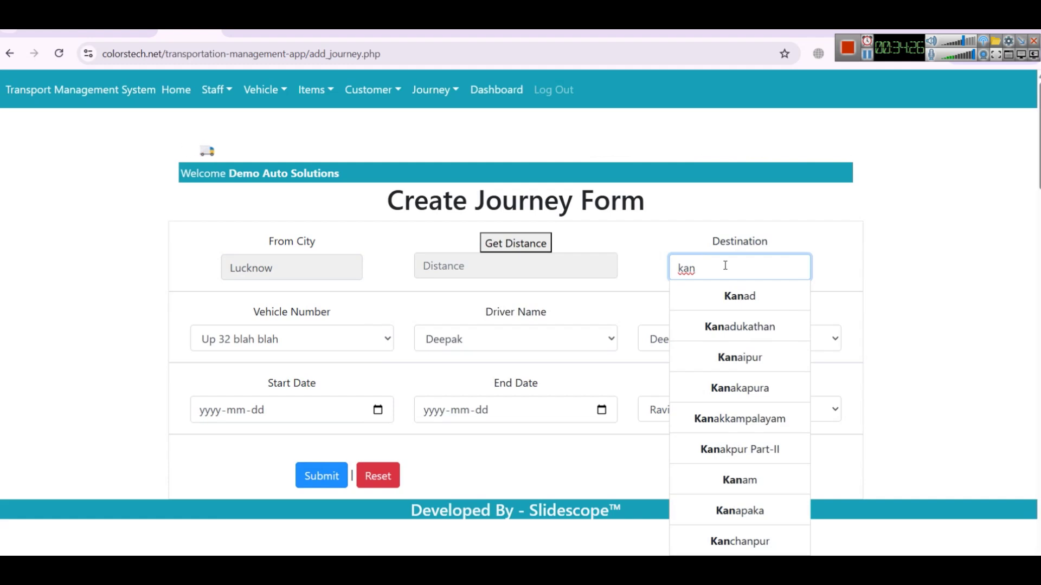
type("p")
left_click(746, 297)
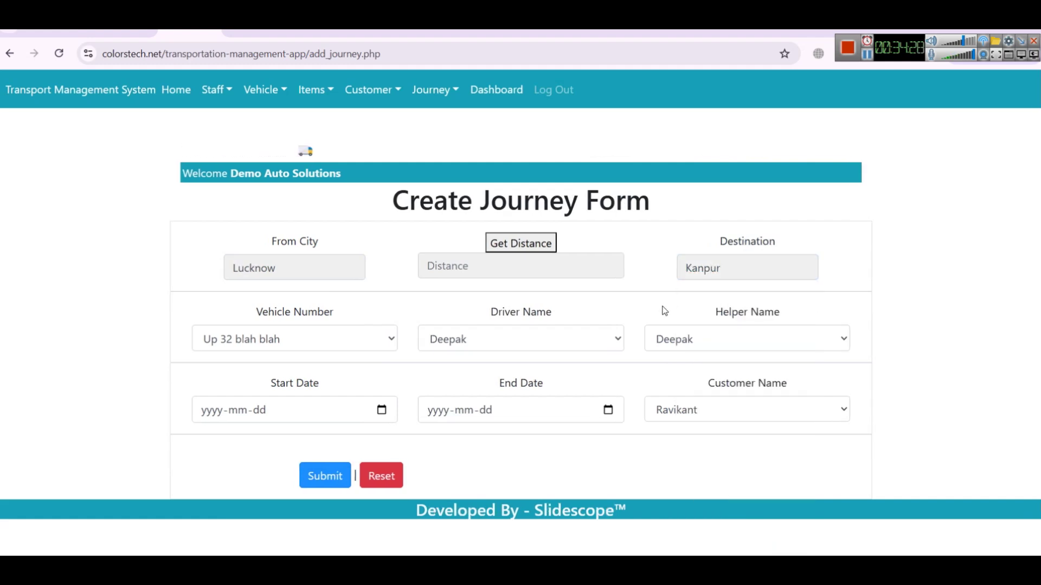
Step: Request the distance between the two cities and keep the Up 32 blah blah vehicle and the preselected driver for the journey
left_click(496, 247)
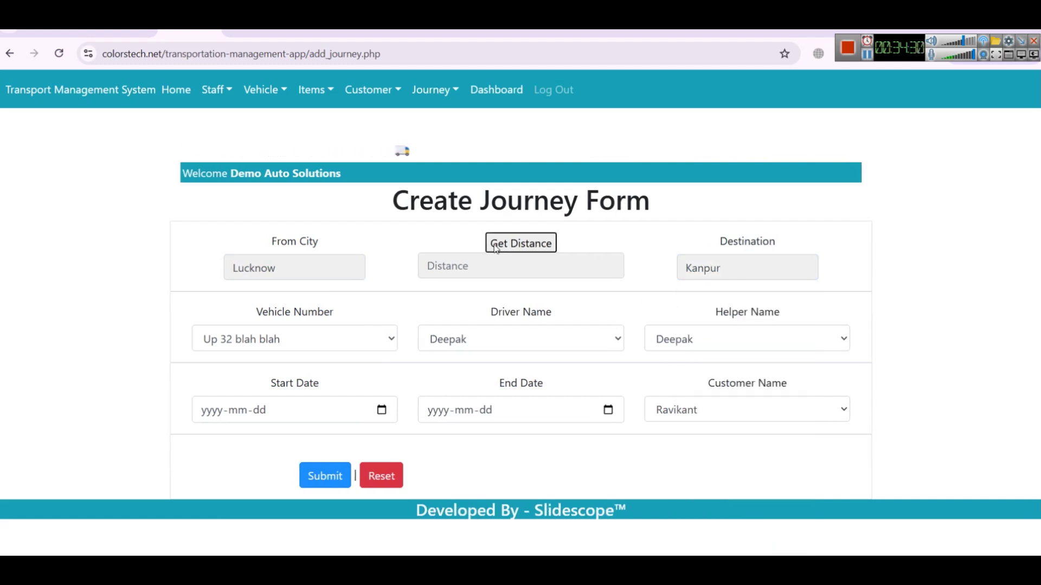
left_click(274, 346)
left_click(275, 346)
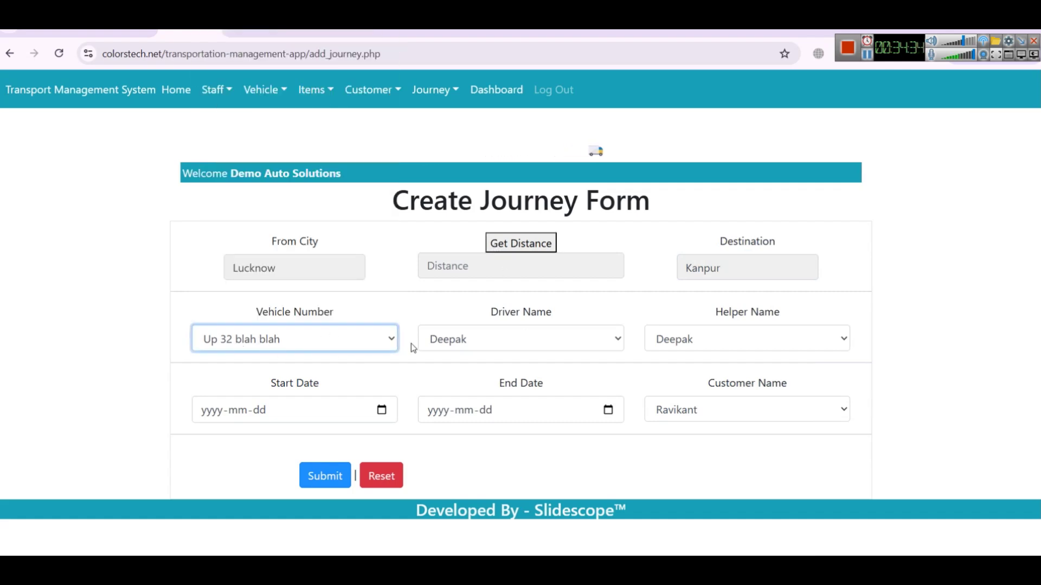
left_click(483, 339)
left_click(483, 338)
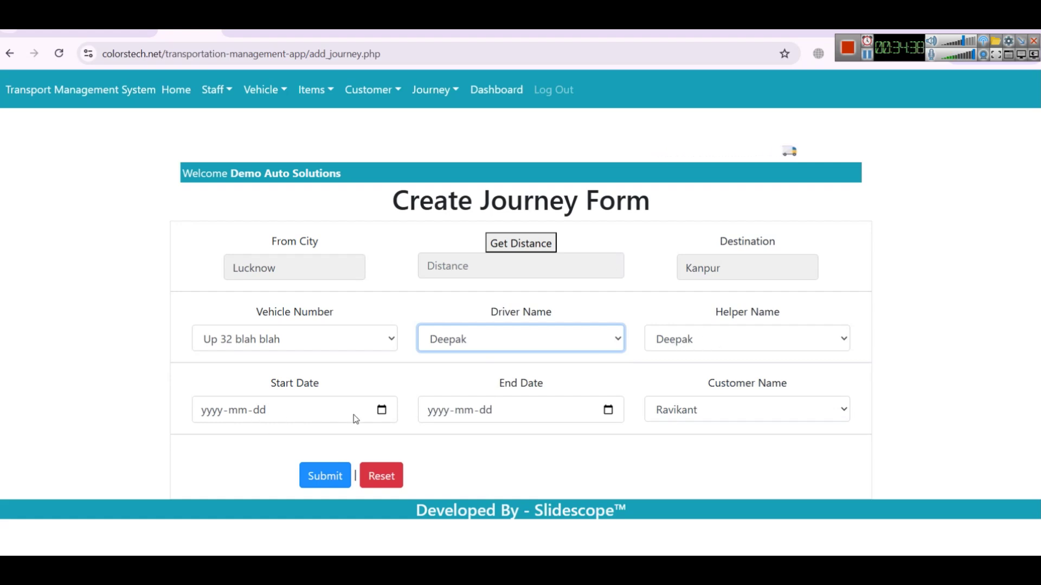
Step: Set both the journey's Start Date and End Date to 2025-07-05
left_click(382, 410)
left_click(322, 264)
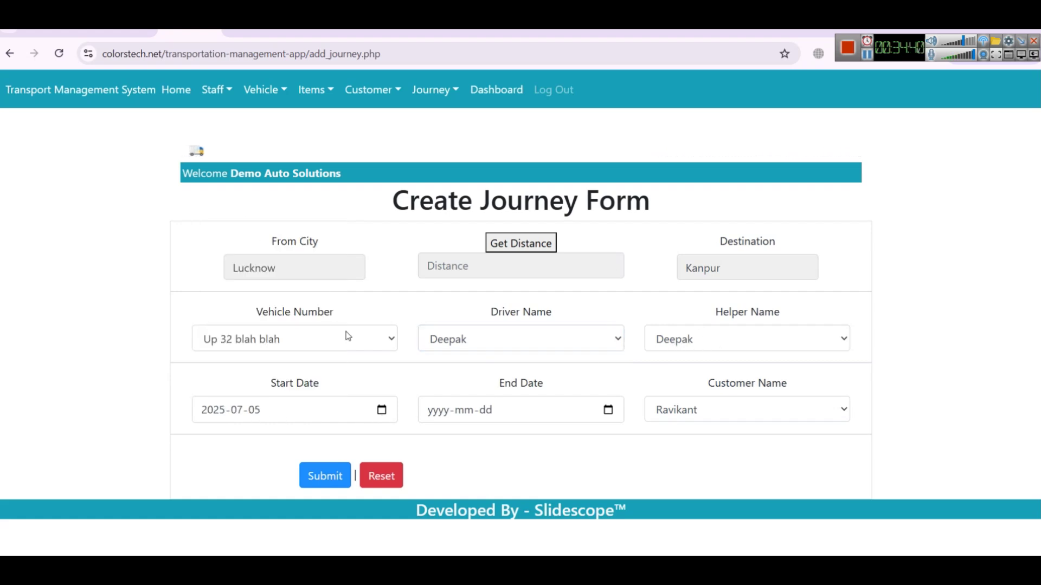
left_click(608, 410)
left_click(552, 263)
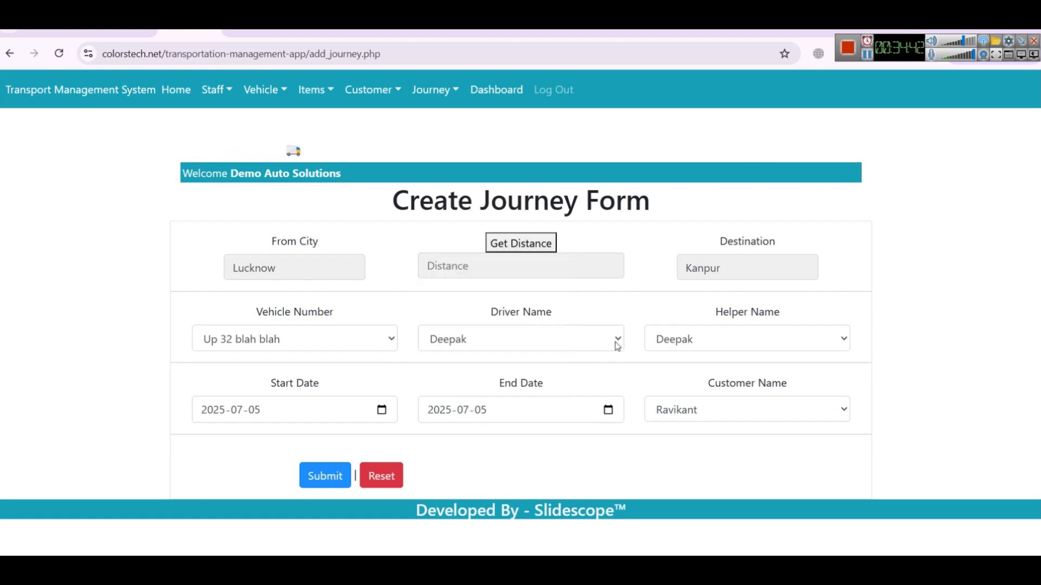
Step: Enter 82 as the journey's distance and submit the new journey, acknowledging the confirmation
left_click(497, 267)
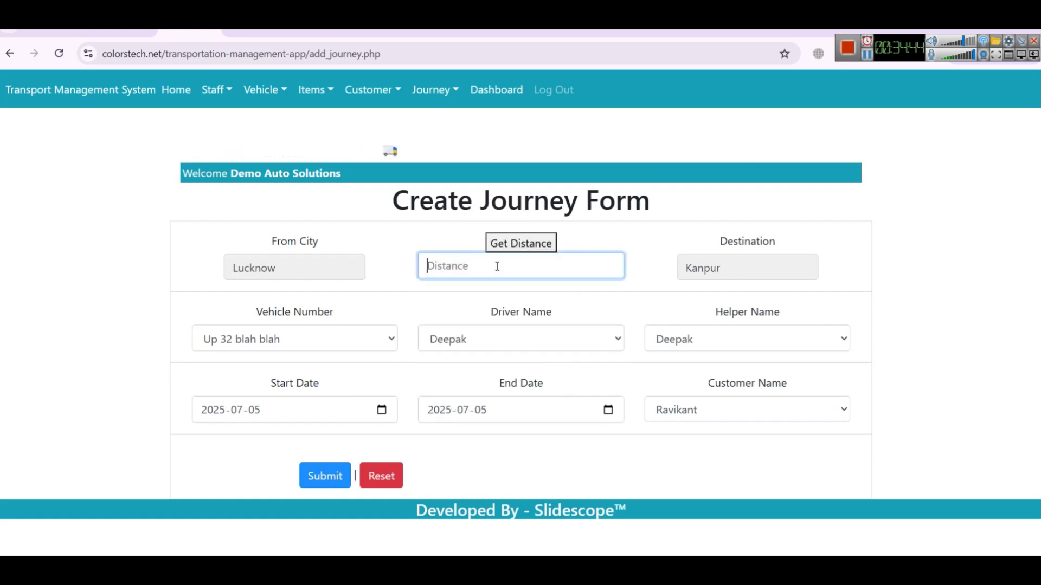
type("82")
left_click(515, 454)
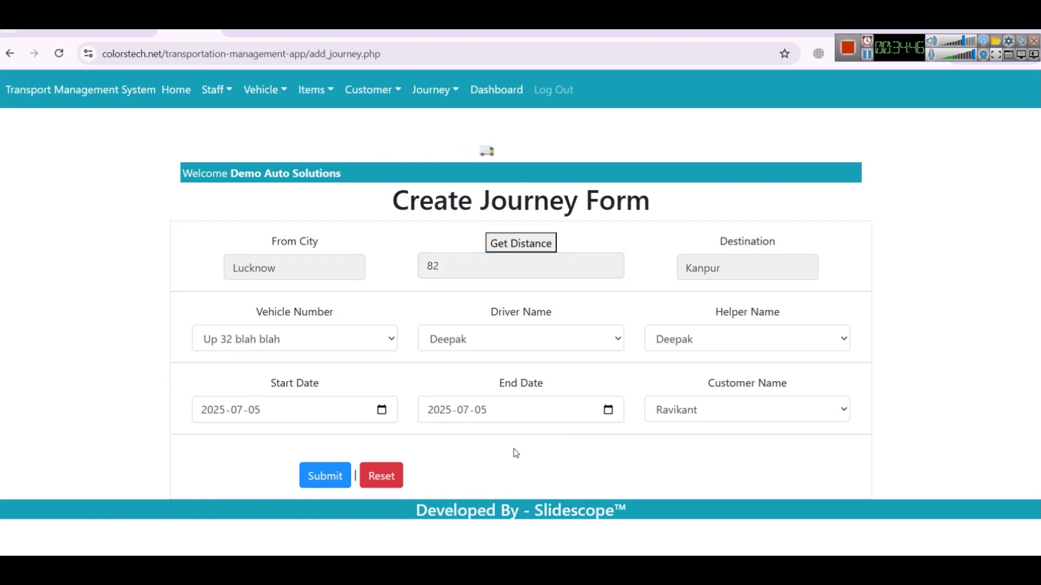
left_click(331, 475)
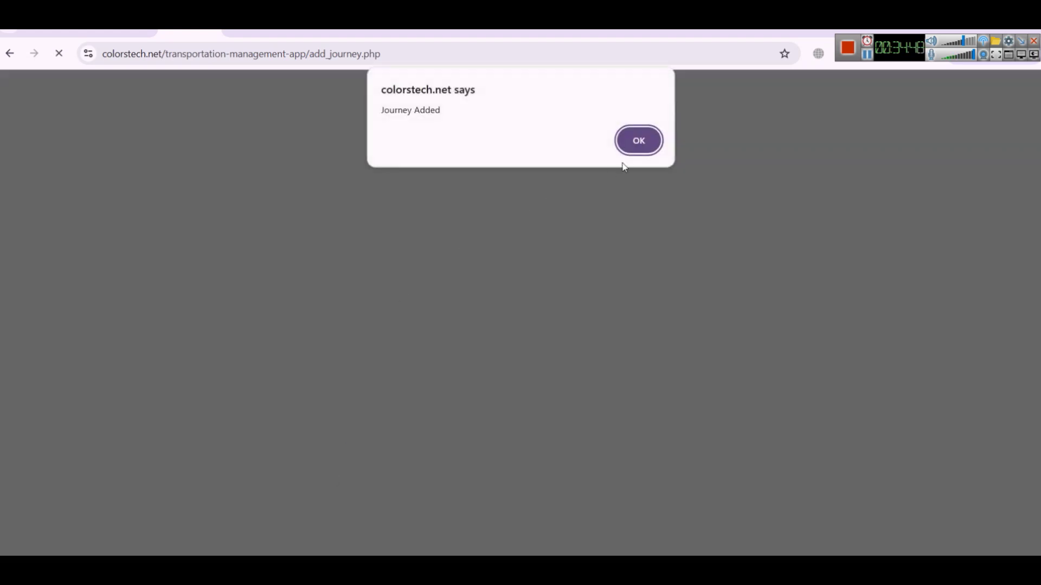
left_click(643, 140)
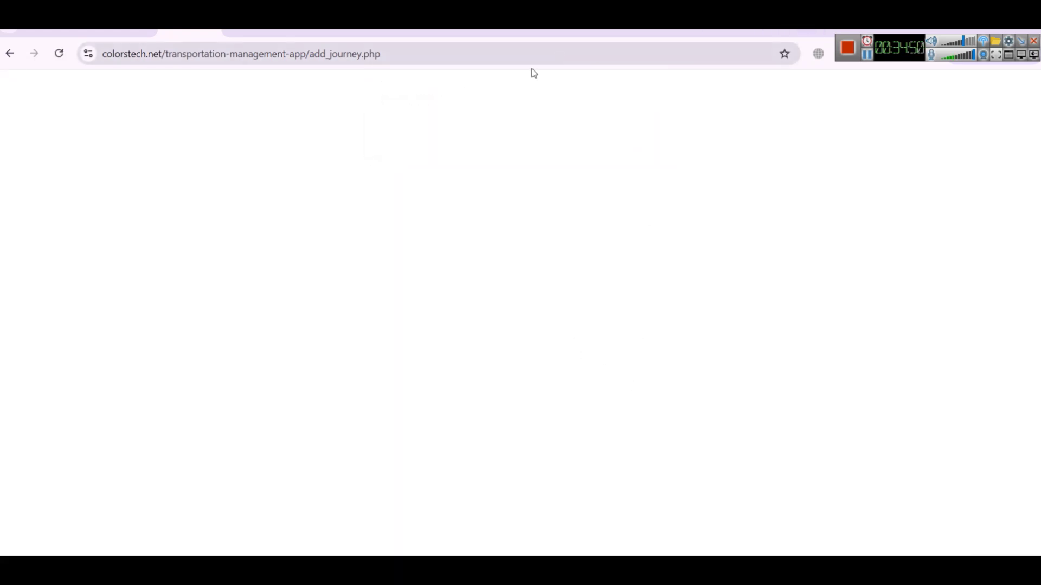
Step: View the list of journeys and open the form for adding items to the journey with ID 1
left_click(495, 59)
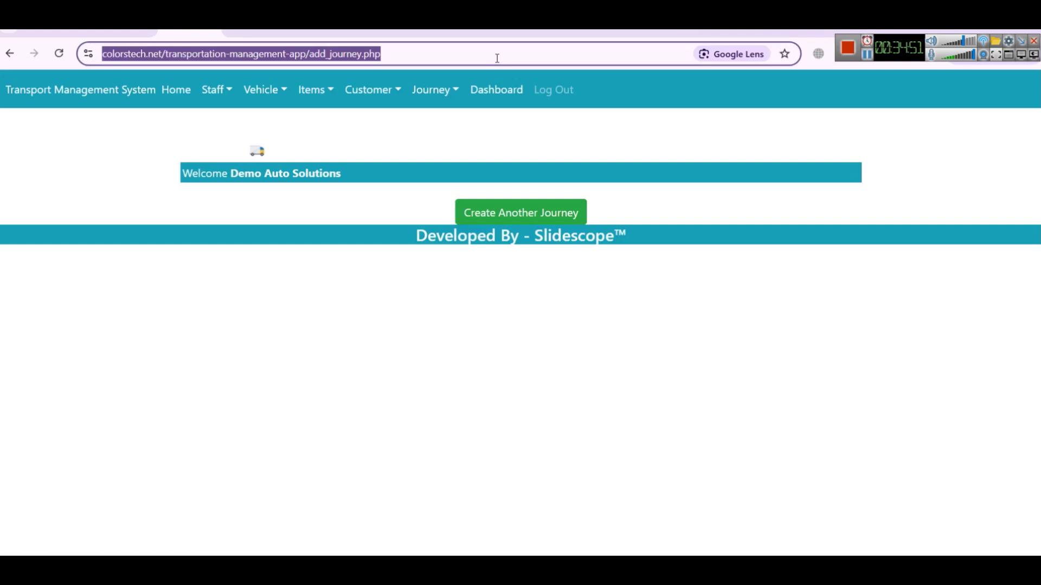
left_click(422, 93)
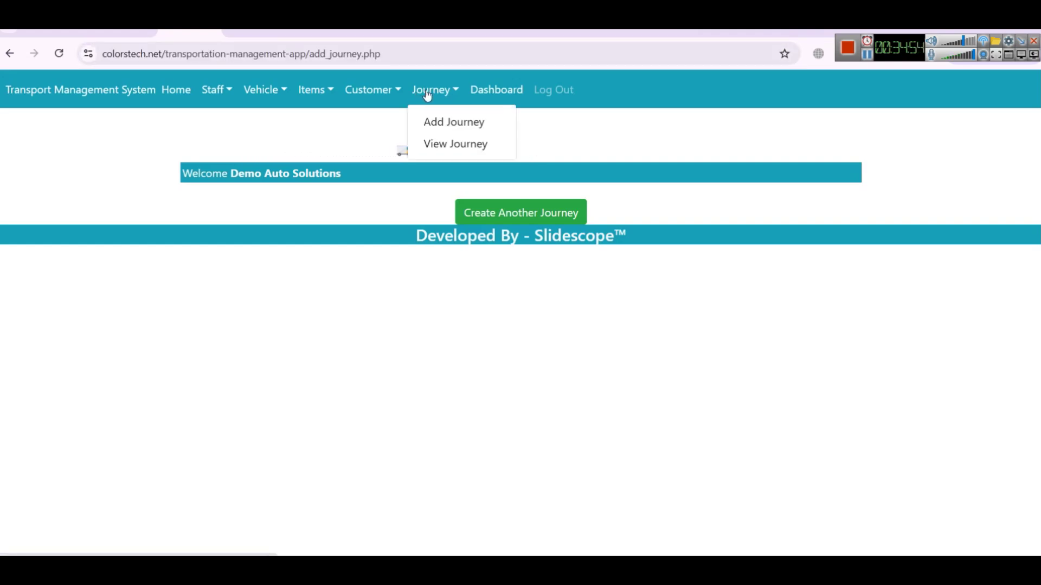
left_click(333, 91)
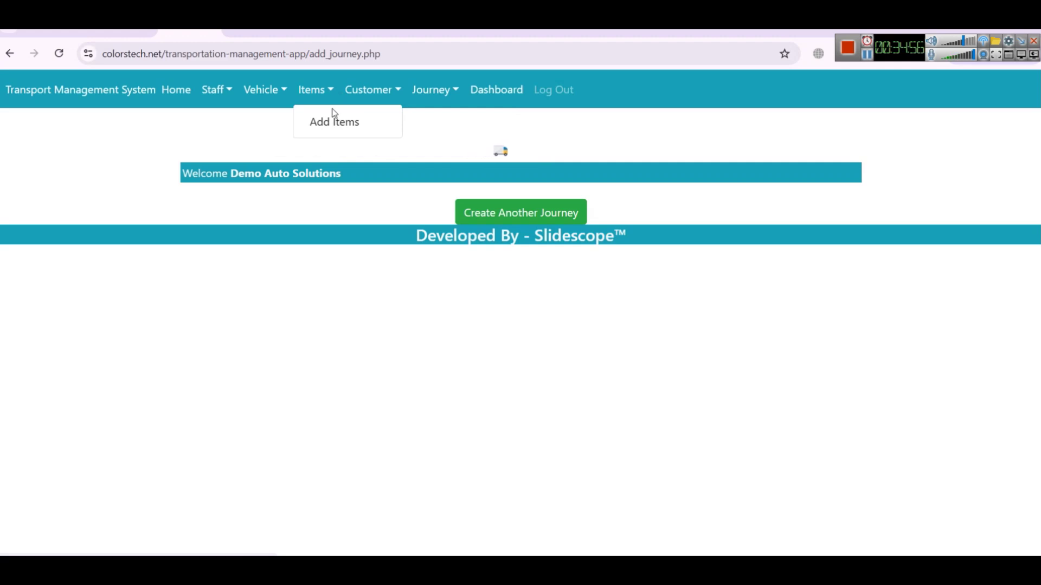
left_click(426, 92)
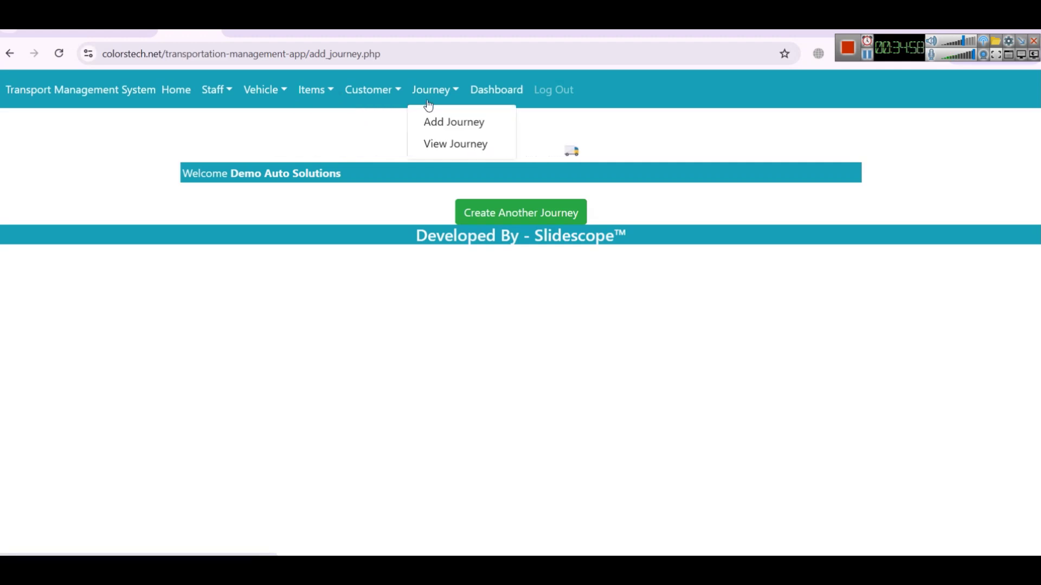
left_click(462, 145)
left_click(211, 268)
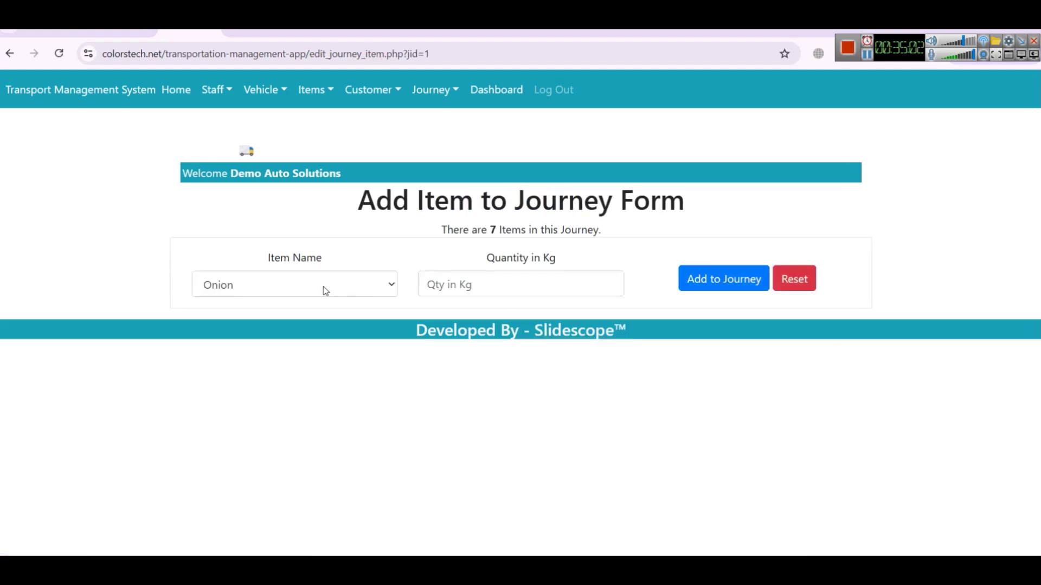
Step: Add 100 kg of Onion to the journey
left_click(326, 291)
left_click(367, 298)
left_click(464, 290)
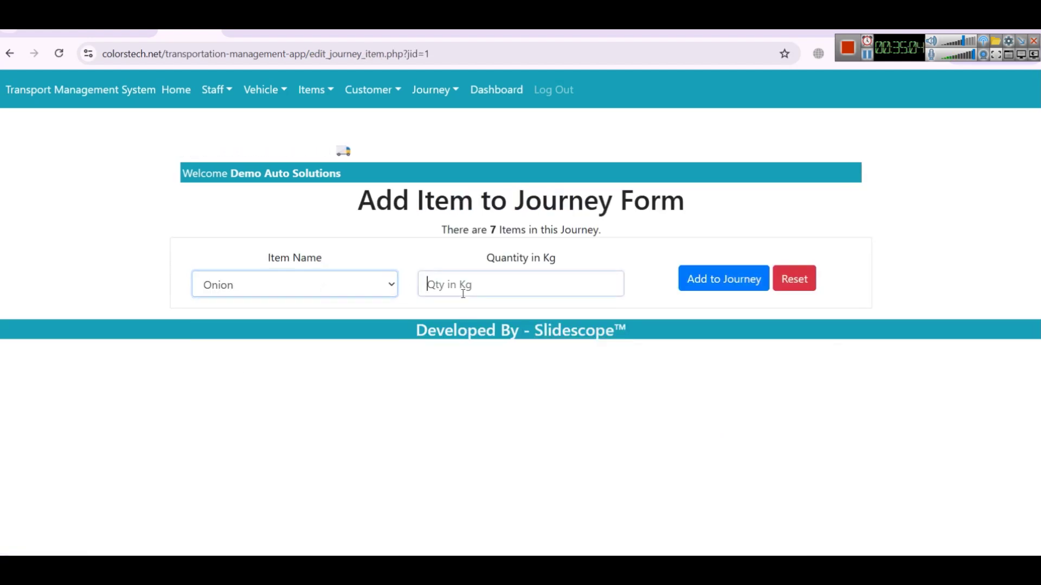
type("100")
left_click(714, 286)
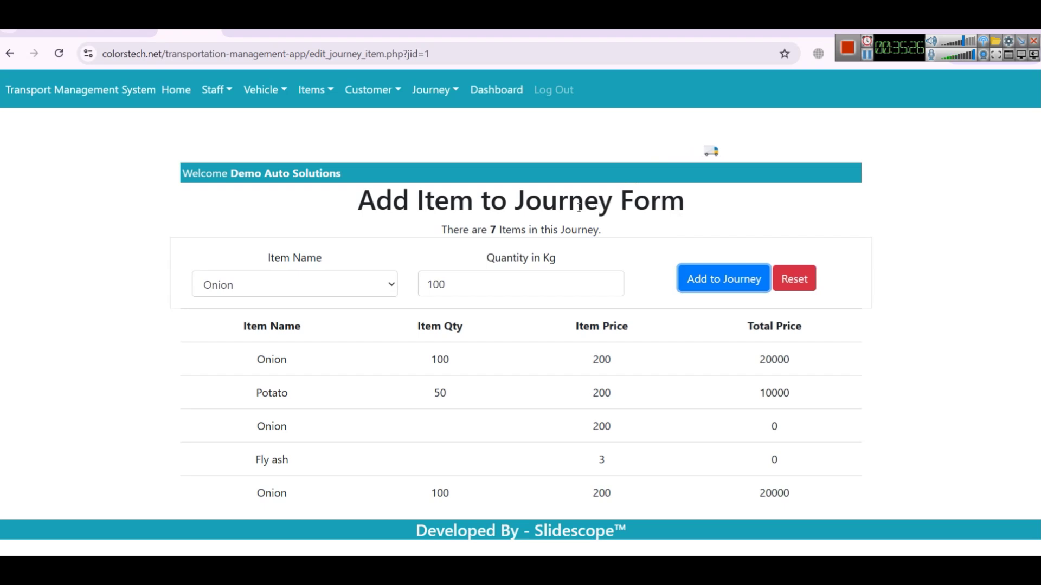
Step: Switch back to the ER Diagram report page in Power BI
left_click(577, 504)
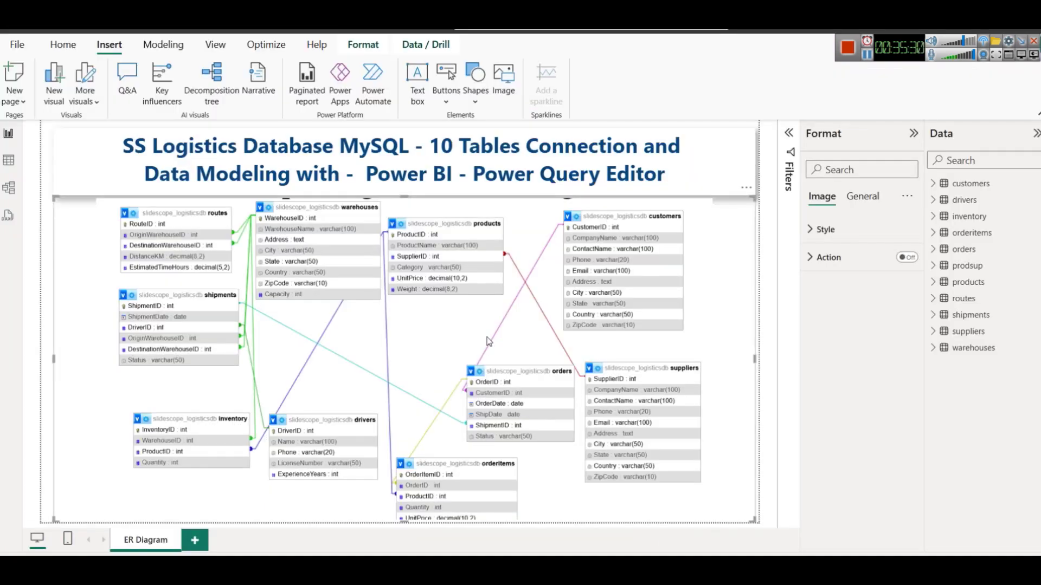